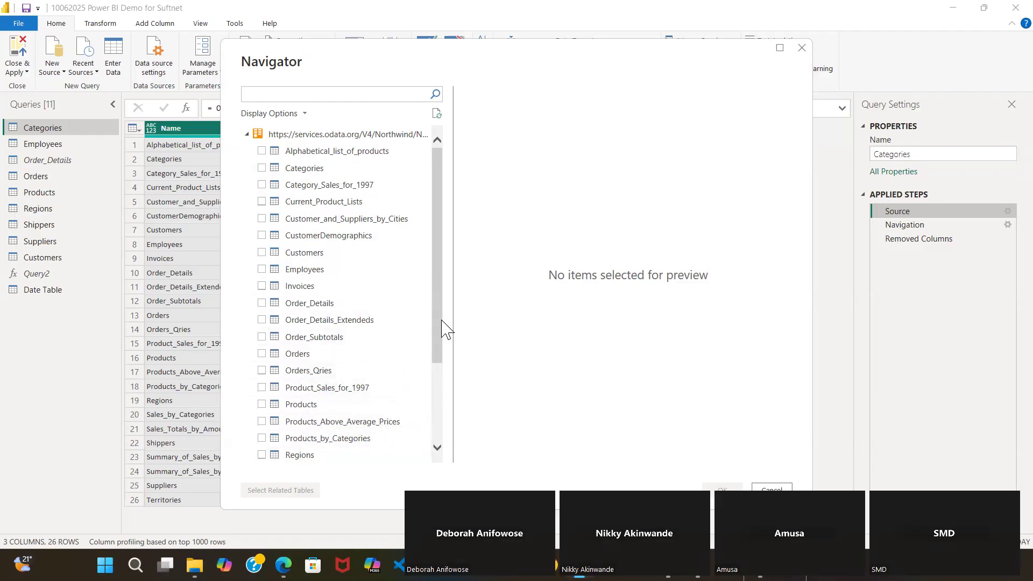
Look through the Northwind table list and preview the columns of the Products and Order_Details tables.
{"action": "left_click_drag", "start_coordinate": [439, 323], "coordinate": [447, 406]}
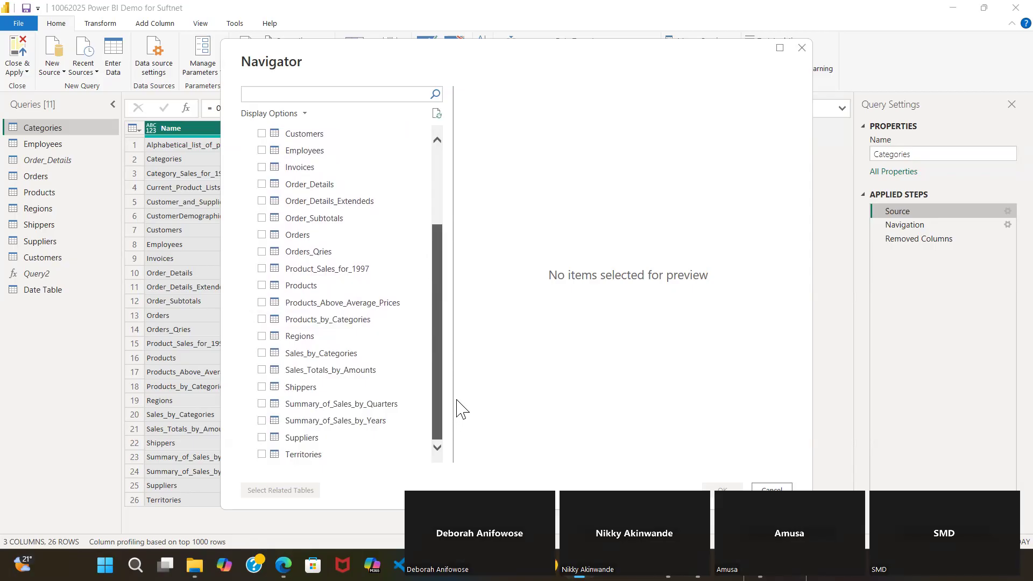
{"action": "left_click_drag", "start_coordinate": [462, 407], "coordinate": [475, 272]}
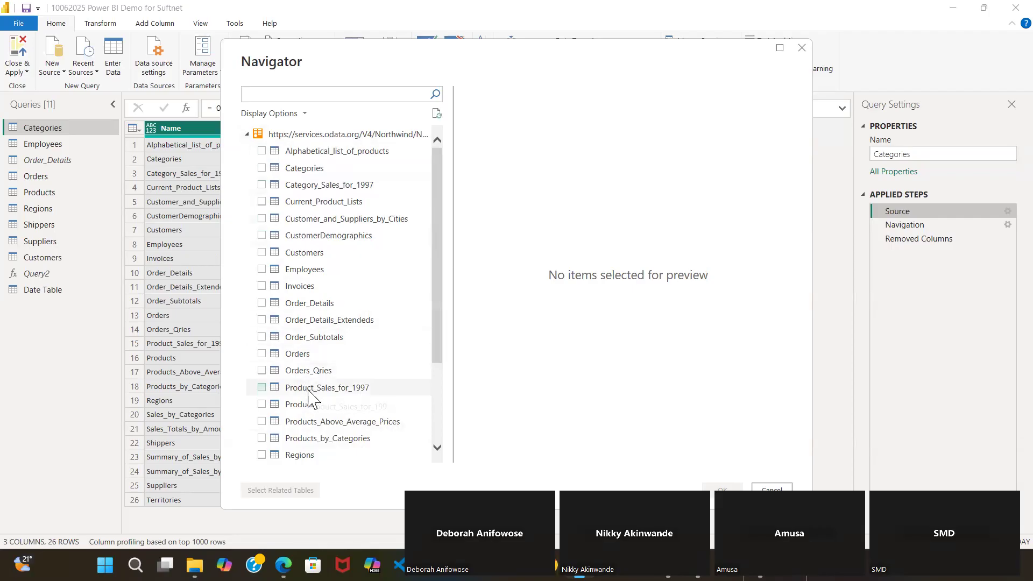
{"action": "left_click", "coordinate": [334, 412]}
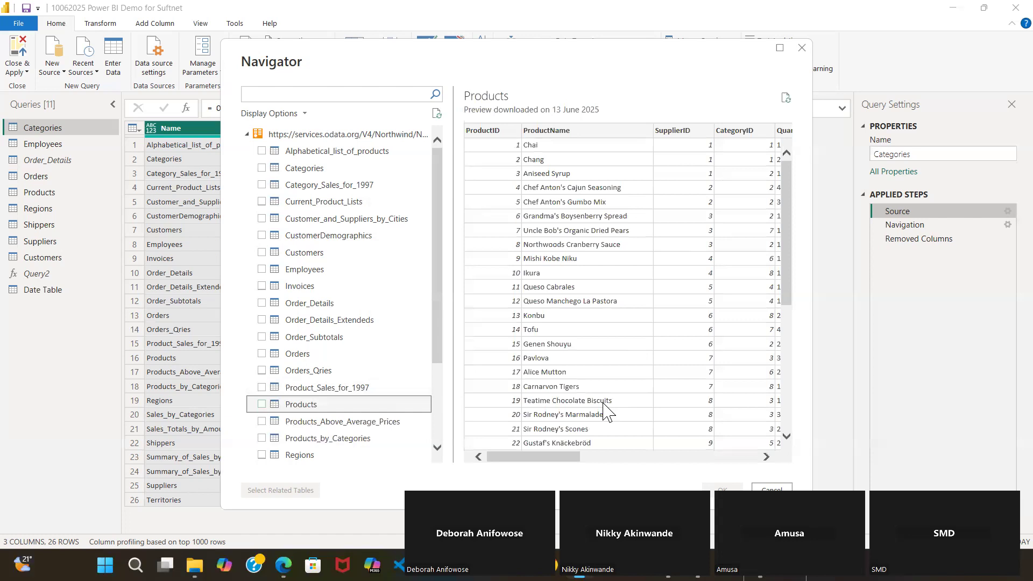
{"action": "left_click_drag", "start_coordinate": [555, 455], "coordinate": [767, 470]}
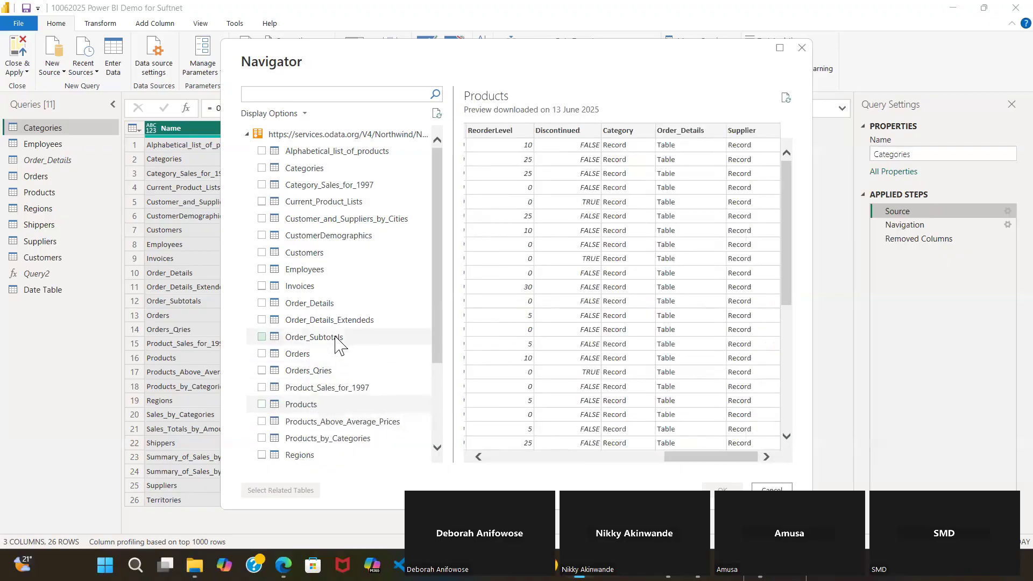
{"action": "left_click", "coordinate": [329, 304]}
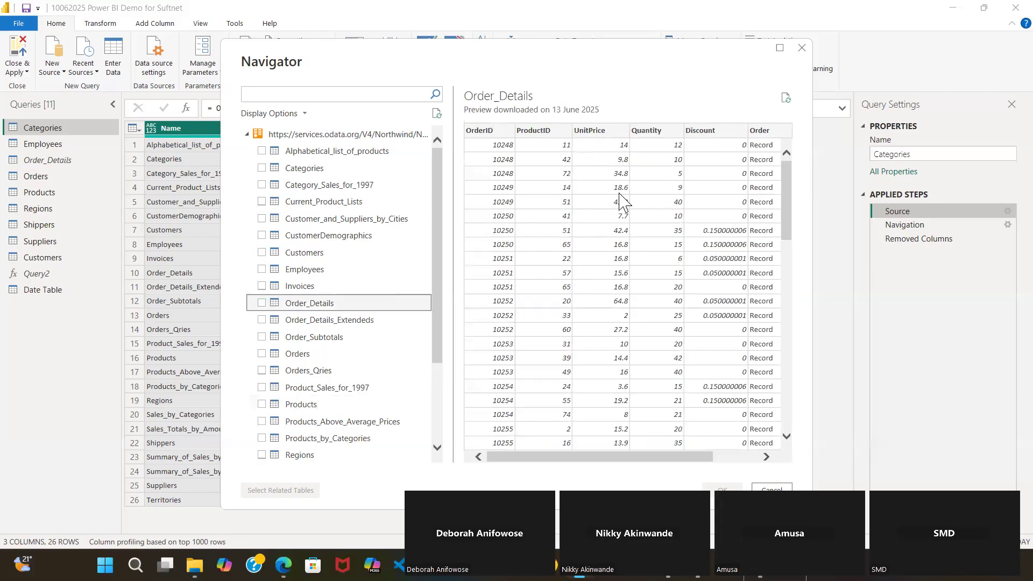
{"action": "left_click_drag", "start_coordinate": [564, 460], "coordinate": [505, 441]}
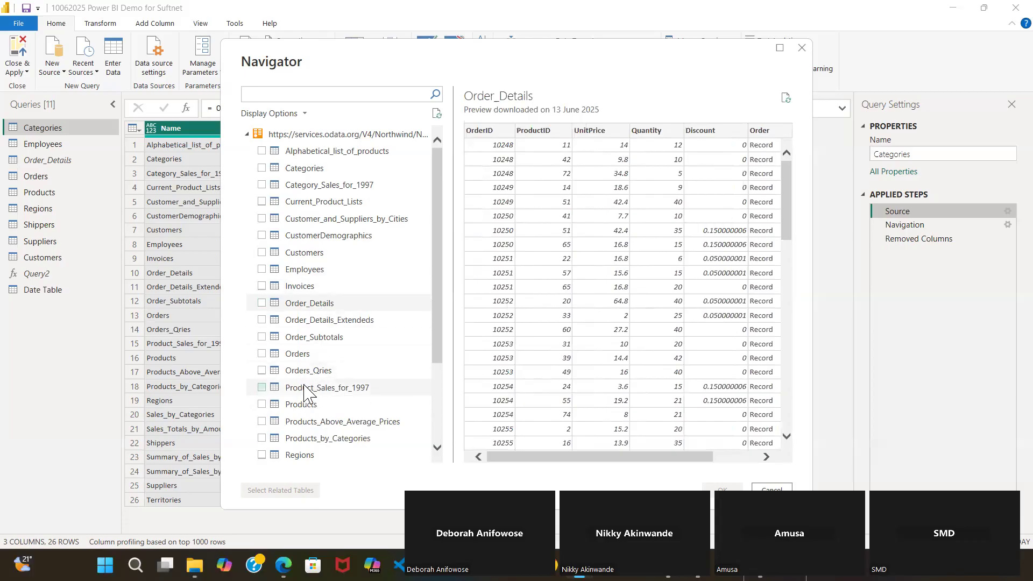
Preview the Products, Products_by_Categories and Alphabetical_list_of_products tables, examining which product and category columns each contains.
{"action": "left_click", "coordinate": [300, 404]}
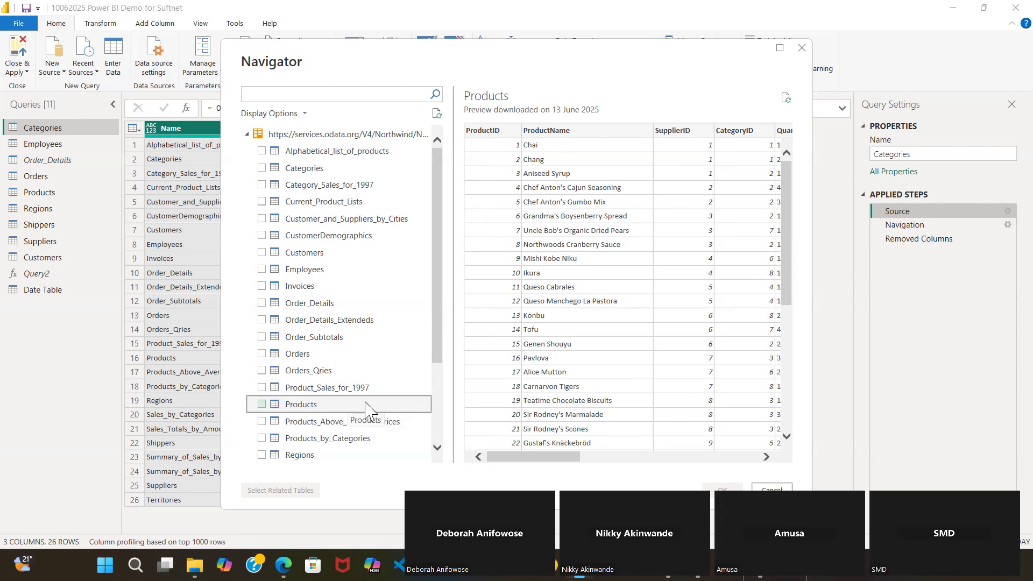
{"action": "left_click", "coordinate": [364, 438]}
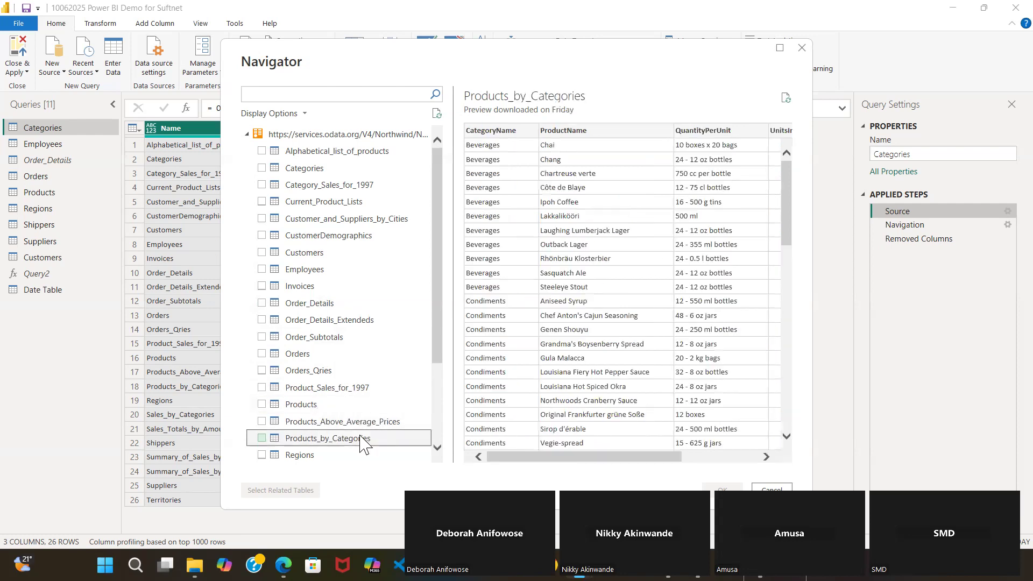
{"action": "left_click_drag", "start_coordinate": [538, 457], "coordinate": [459, 469]}
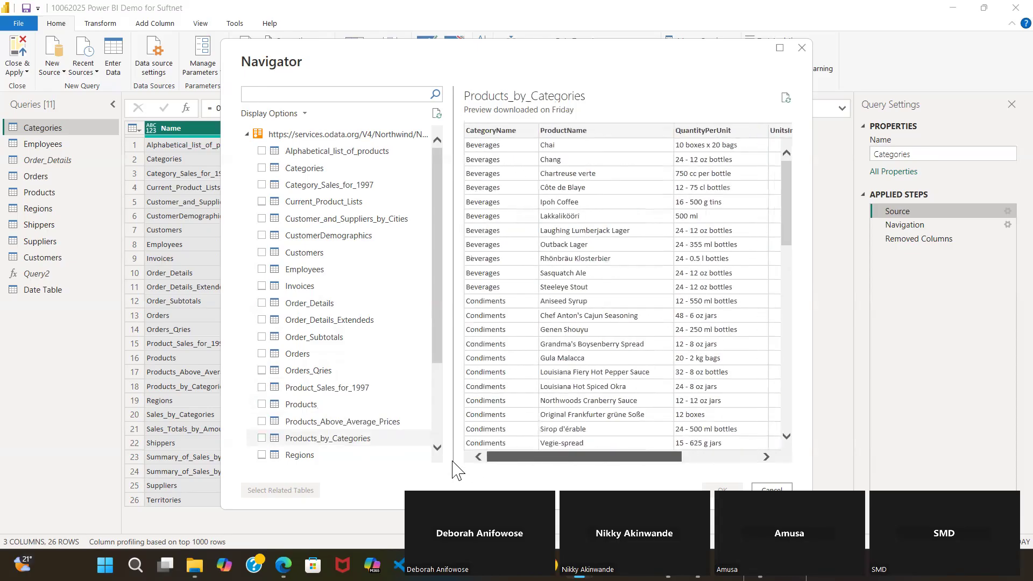
{"action": "left_click", "coordinate": [339, 150]}
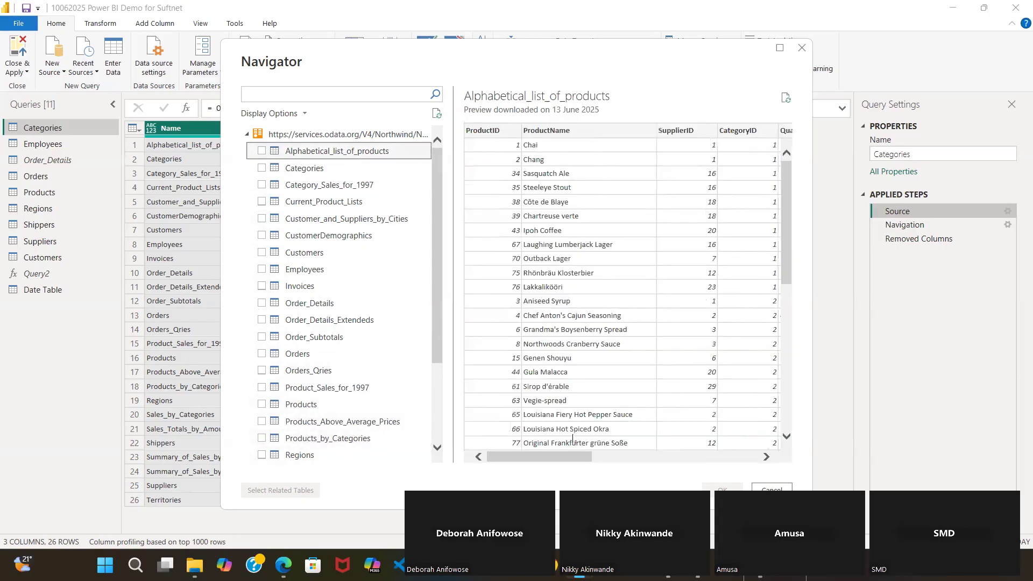
{"action": "left_click_drag", "start_coordinate": [562, 461], "coordinate": [537, 473]}
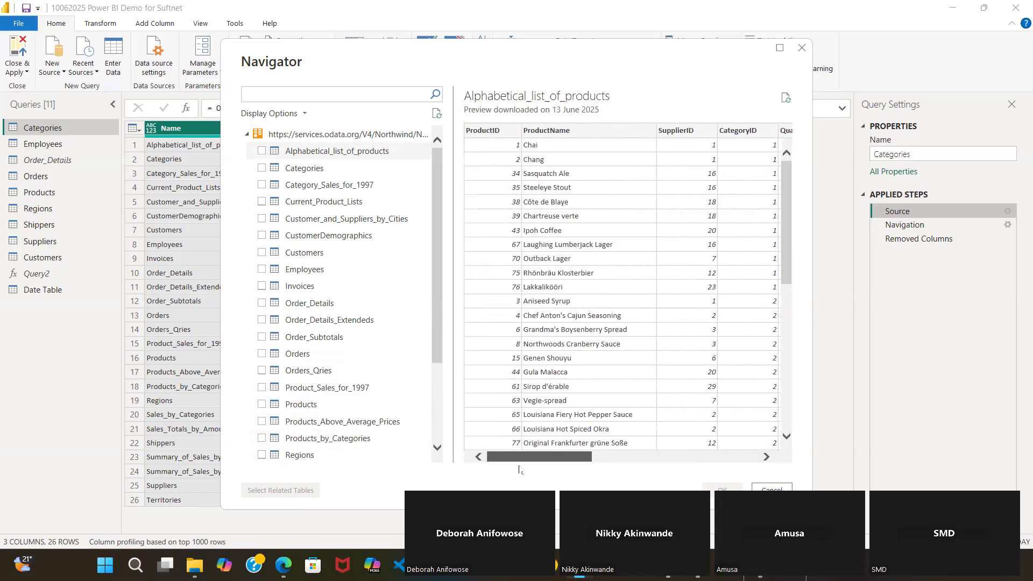
{"action": "left_click_drag", "start_coordinate": [564, 462], "coordinate": [746, 467]}
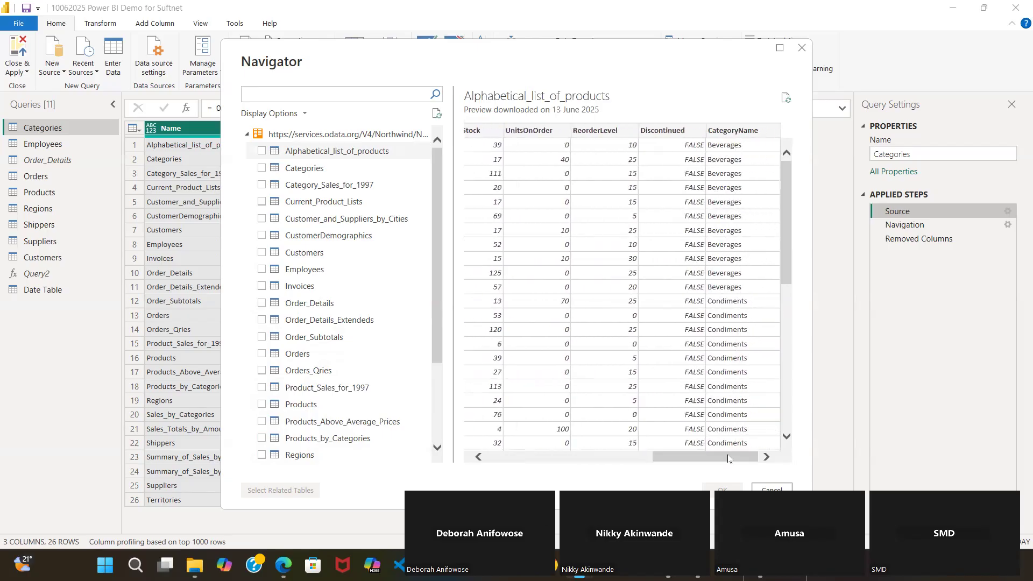
Preview Current_Product_Lists, Customer_and_Suppliers_by_Cities and Products_by_Categories, and close the Navigator without changing the source.
{"action": "left_click", "coordinate": [347, 207]}
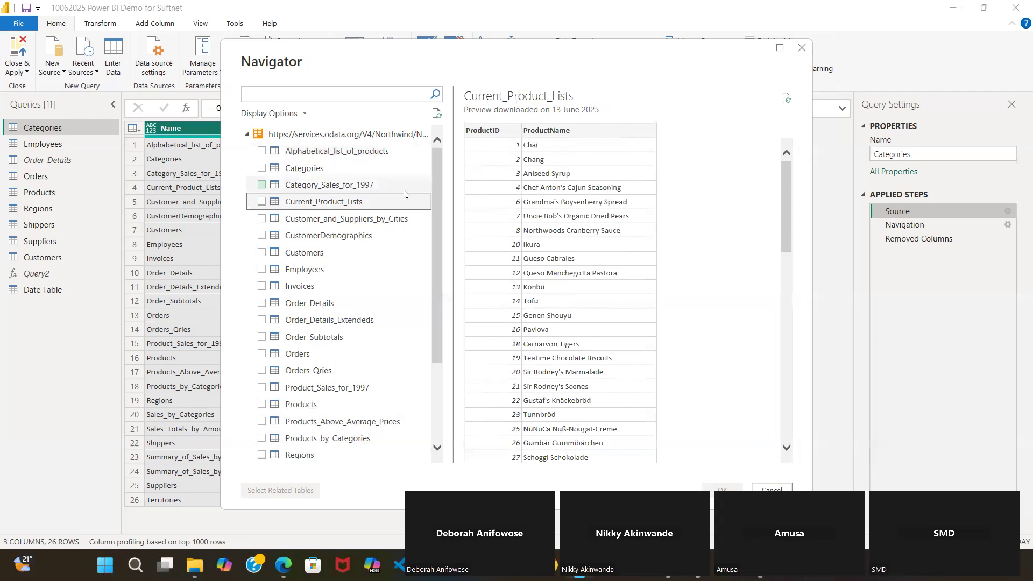
{"action": "left_click", "coordinate": [339, 222]}
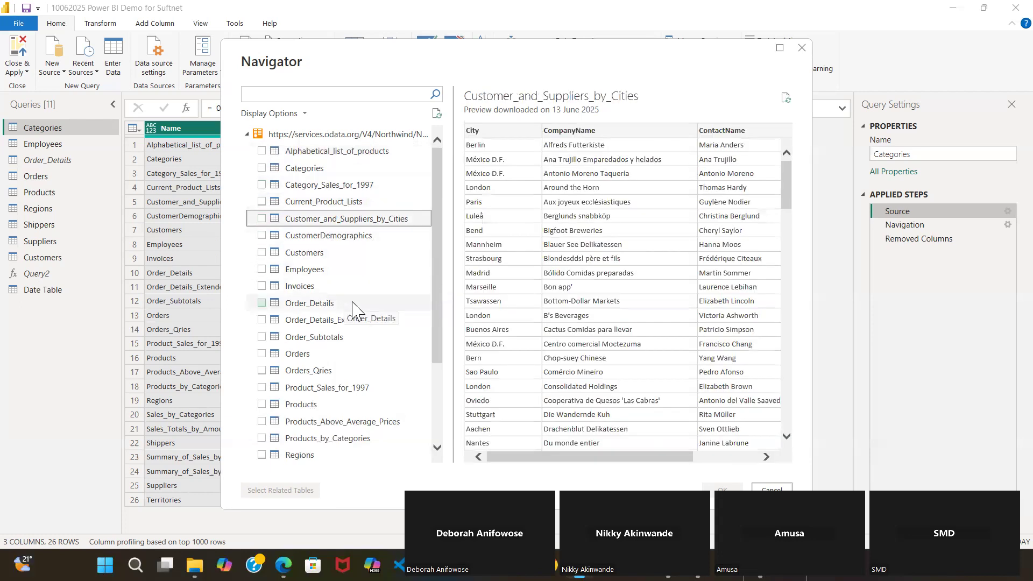
{"action": "left_click_drag", "start_coordinate": [438, 286], "coordinate": [461, 369]}
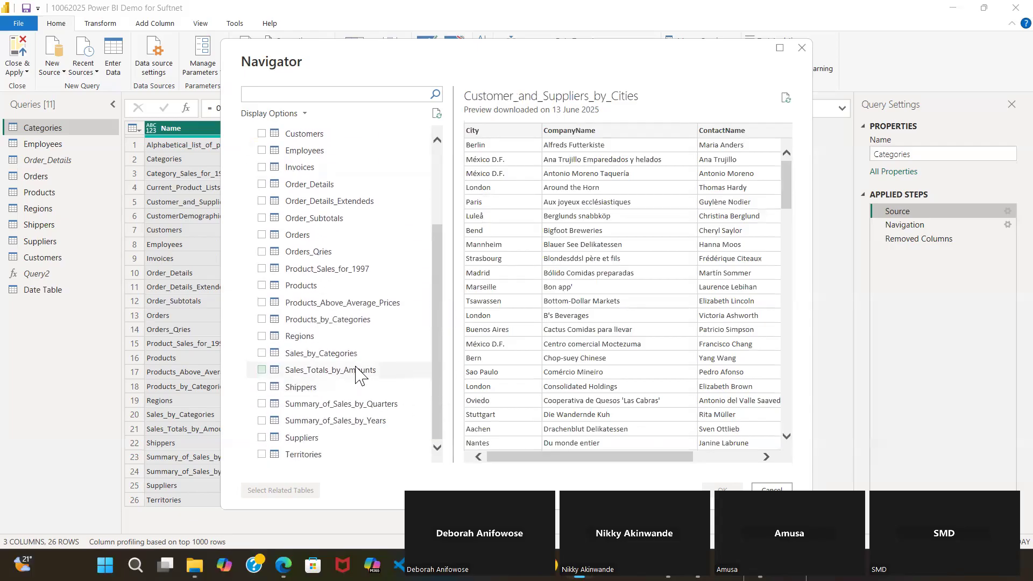
{"action": "left_click", "coordinate": [333, 320]}
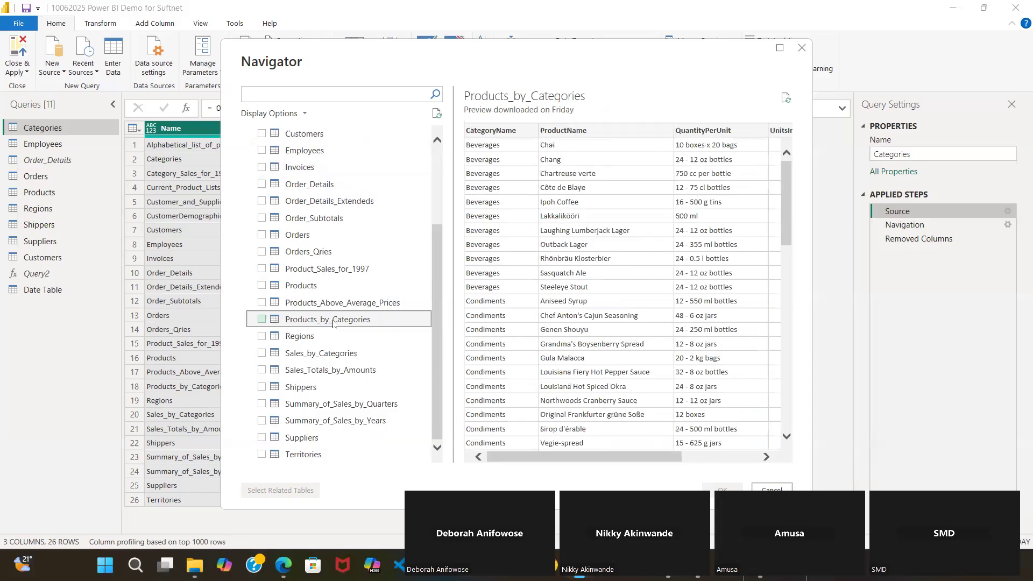
{"action": "left_click_drag", "start_coordinate": [512, 459], "coordinate": [637, 483]}
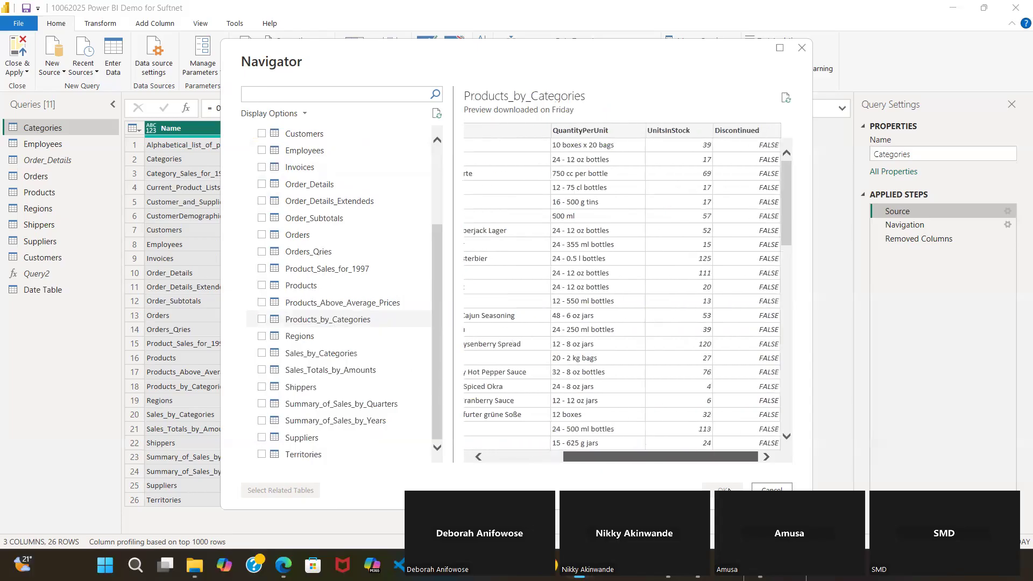
{"action": "left_click_drag", "start_coordinate": [730, 491], "coordinate": [474, 470]}
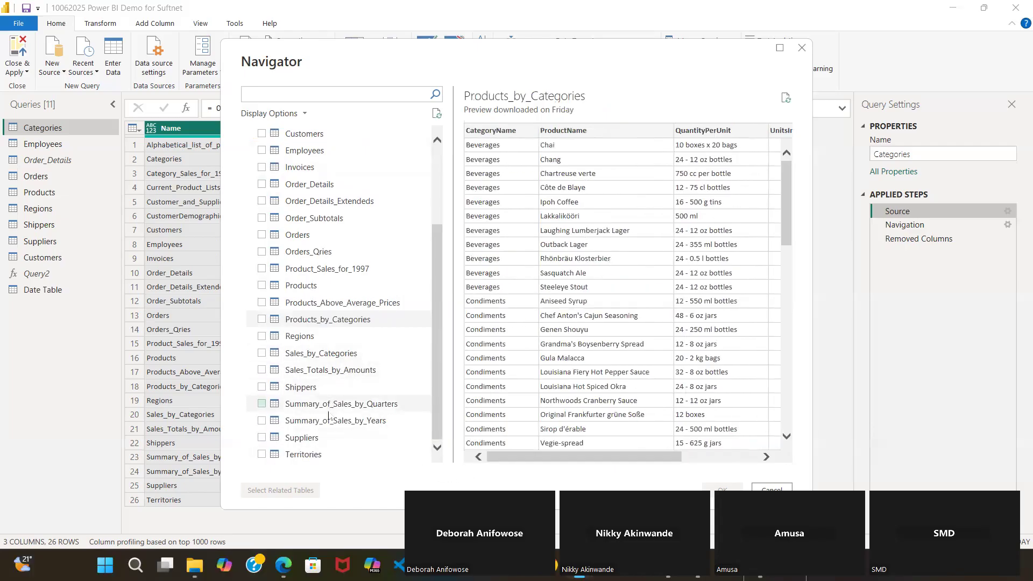
{"action": "left_click_drag", "start_coordinate": [436, 340], "coordinate": [460, 186]}
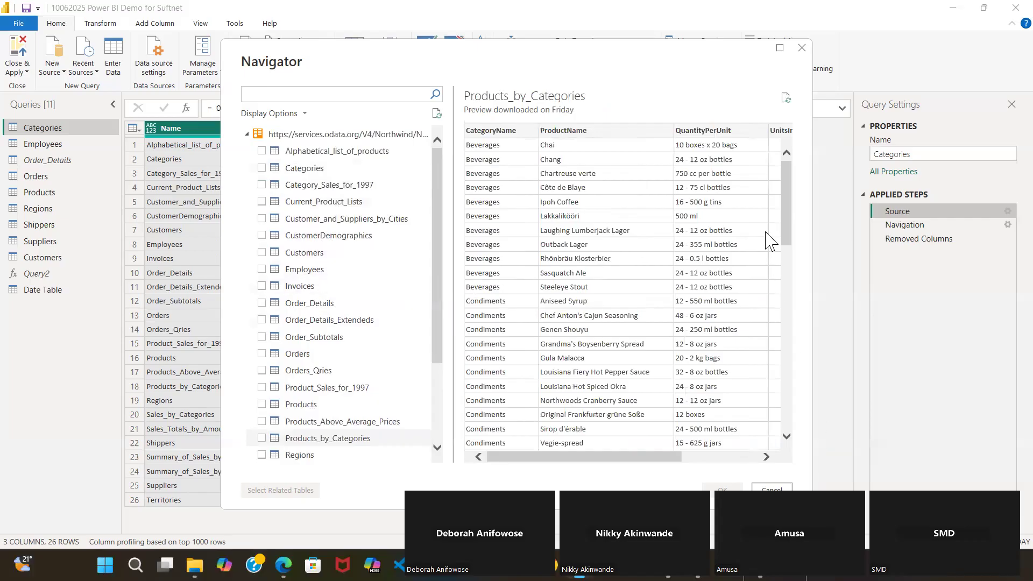
{"action": "left_click", "coordinate": [781, 490]}
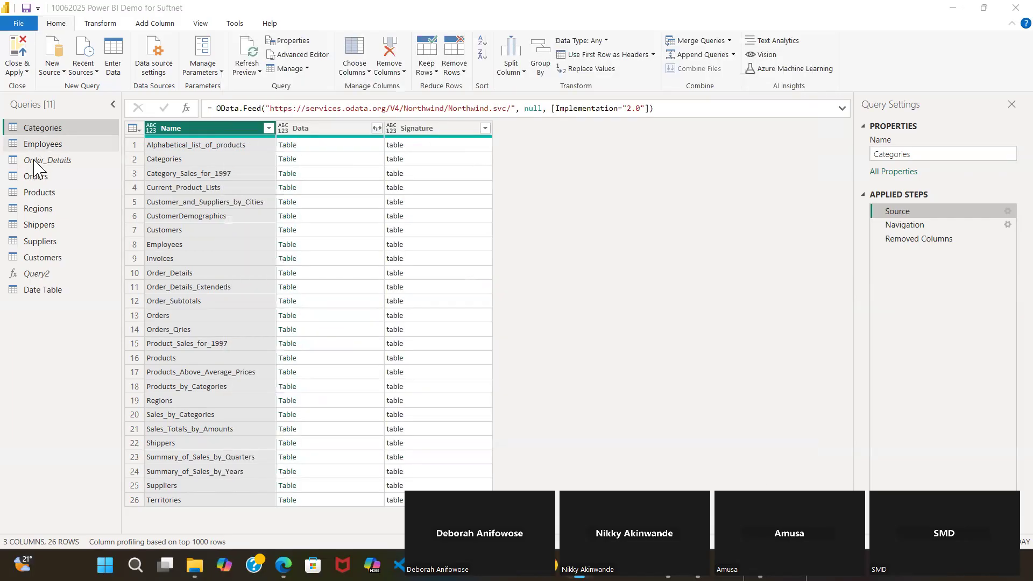
Filter the Order_Details query to show only rows with ProductID 1.
{"action": "left_click", "coordinate": [54, 193]}
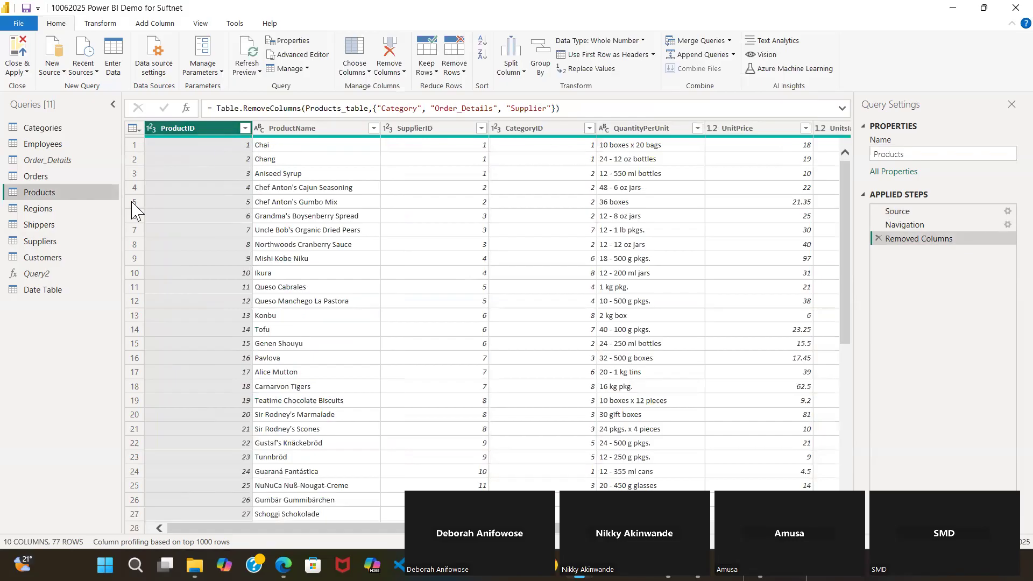
{"action": "left_click", "coordinate": [62, 161]}
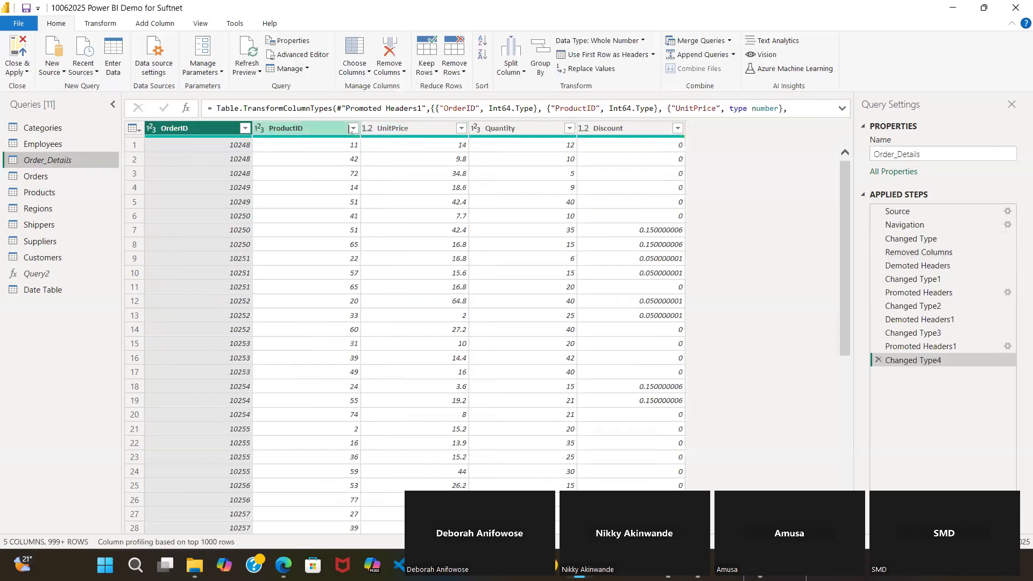
{"action": "left_click", "coordinate": [353, 128]}
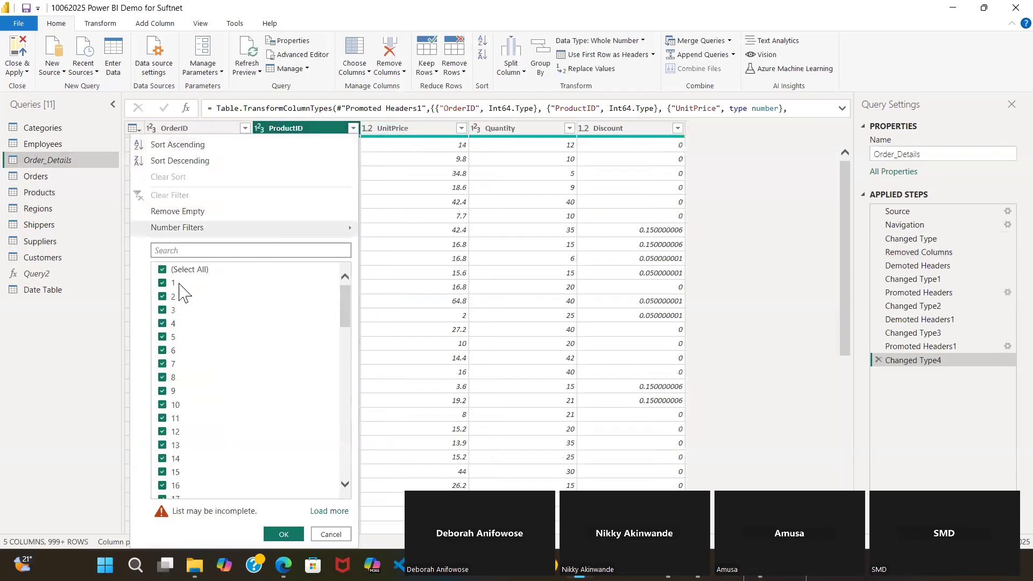
{"action": "left_click", "coordinate": [163, 269]}
{"action": "left_click", "coordinate": [163, 284]}
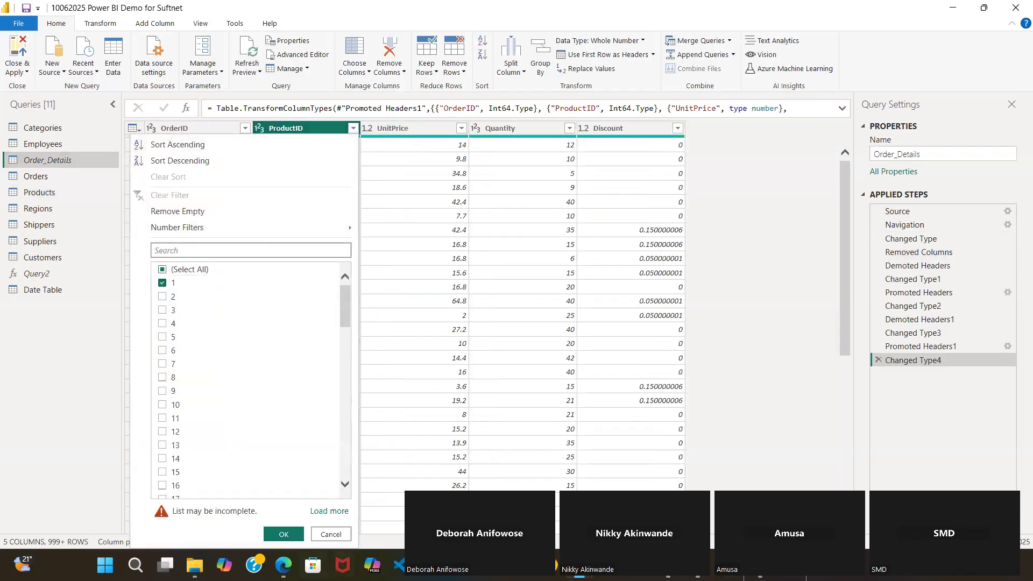
{"action": "left_click", "coordinate": [283, 534]}
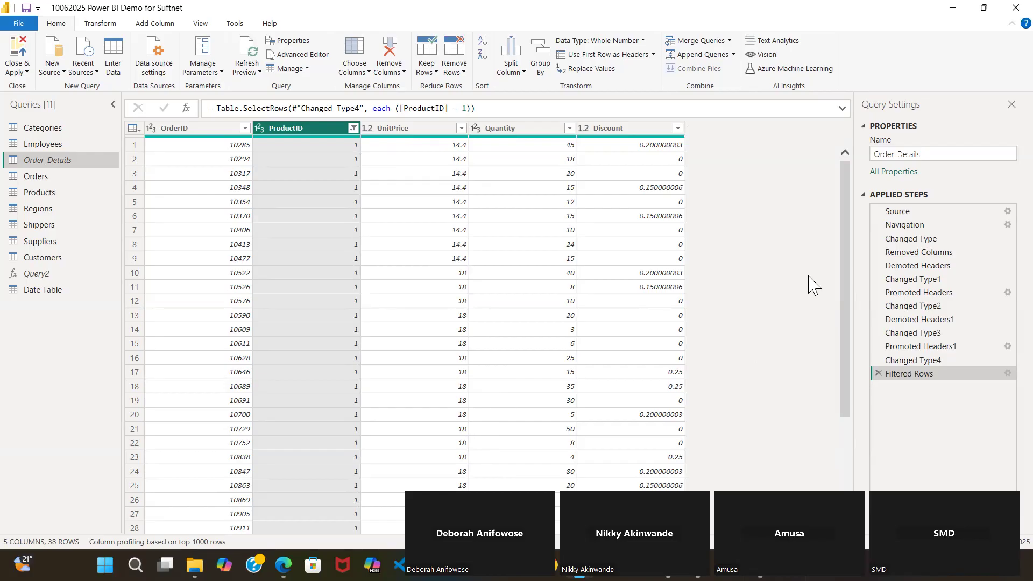
Look through the filtered Order_Details rows and delete the Filtered Rows step.
{"action": "left_click_drag", "start_coordinate": [844, 245], "coordinate": [865, 196]}
{"action": "left_click_drag", "start_coordinate": [841, 313], "coordinate": [848, 403]}
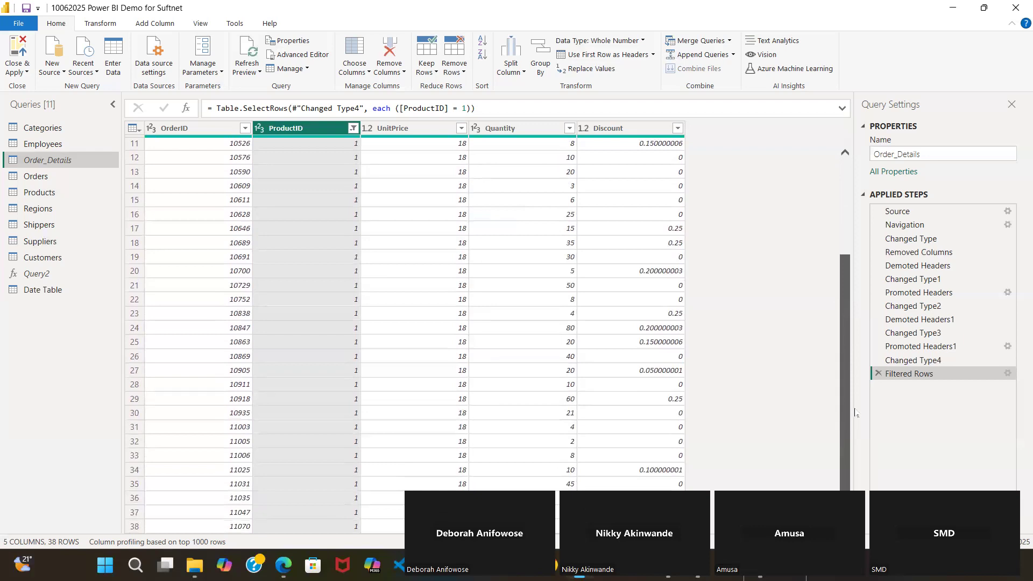
{"action": "left_click_drag", "start_coordinate": [859, 409], "coordinate": [881, 284]}
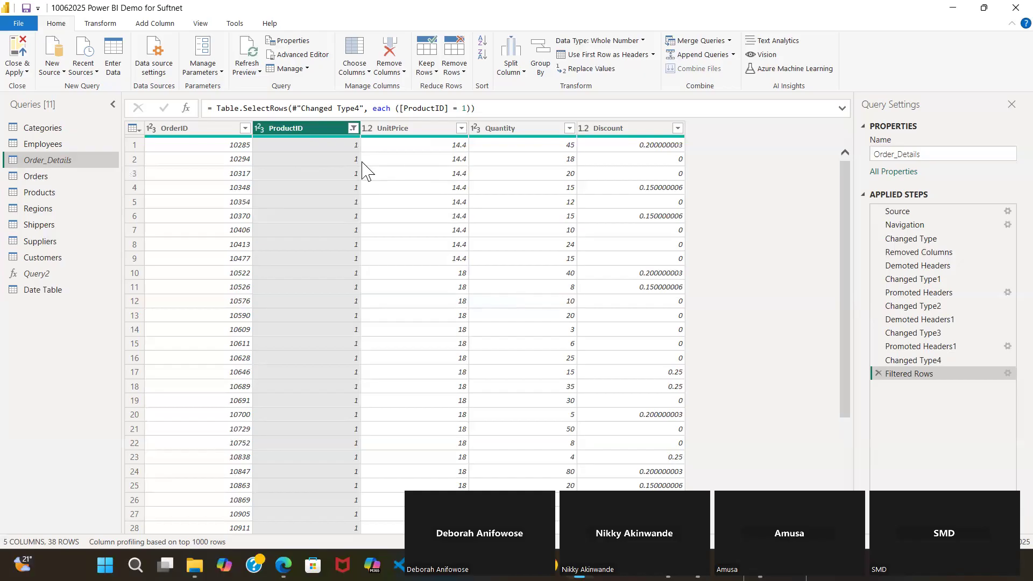
{"action": "left_click", "coordinate": [878, 374]}
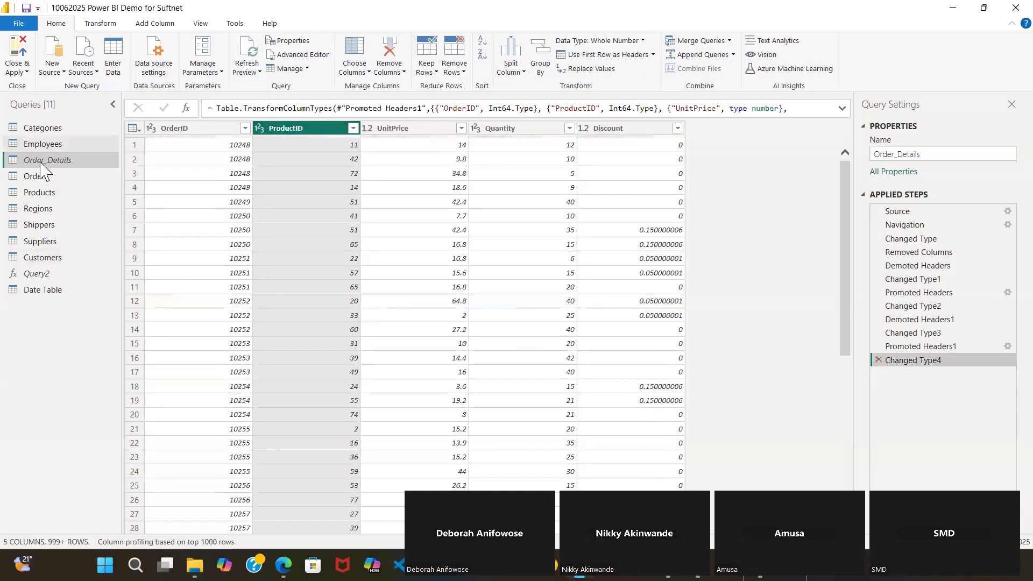
Filter the Products query to ProductID 1 and delete the resulting Filtered Rows step.
{"action": "left_click", "coordinate": [39, 192]}
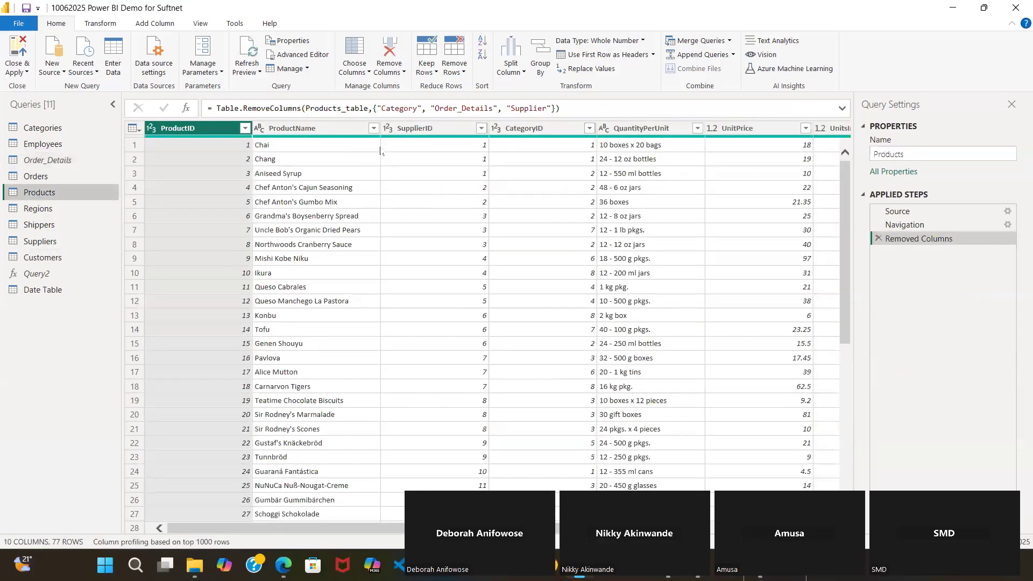
{"action": "left_click", "coordinate": [245, 129]}
{"action": "left_click", "coordinate": [55, 270]}
{"action": "left_click", "coordinate": [54, 284]}
{"action": "left_click", "coordinate": [172, 515]}
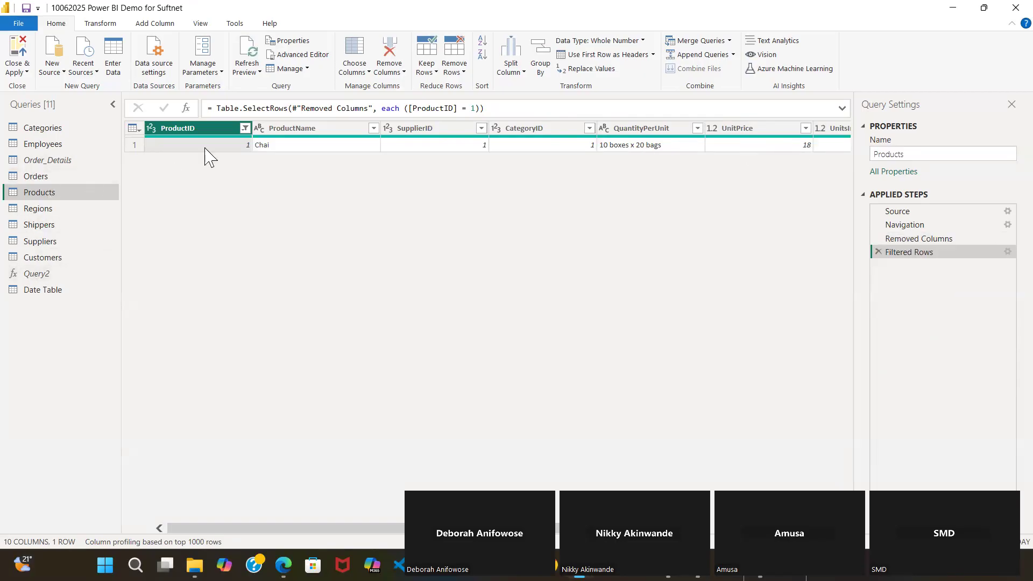
{"action": "left_click", "coordinate": [878, 252]}
Return to the Order_Details query and filter its ProductID column to the value 1.
{"action": "left_click", "coordinate": [65, 179]}
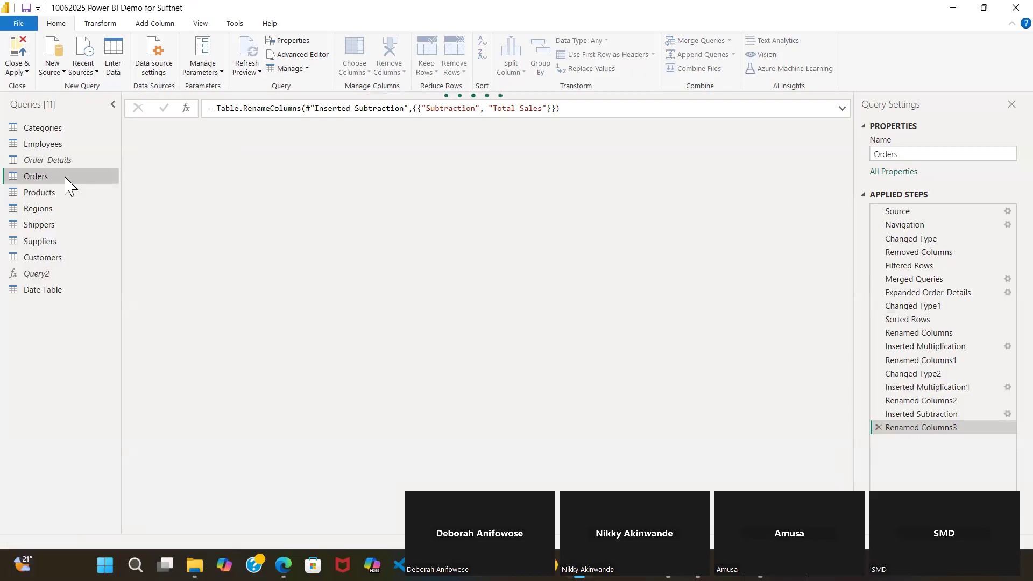
{"action": "left_click_drag", "start_coordinate": [59, 163], "coordinate": [74, 161]}
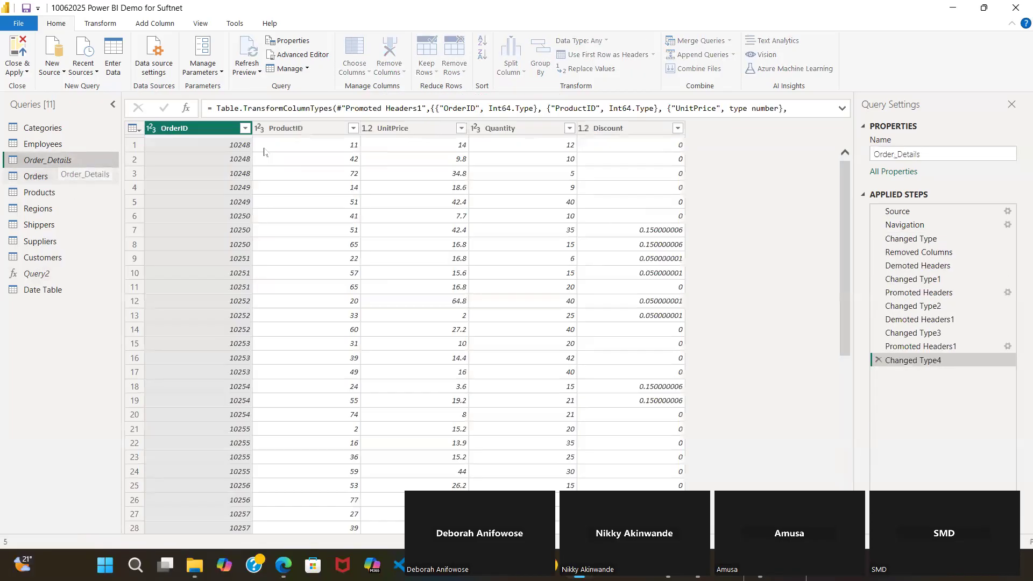
{"action": "left_click", "coordinate": [353, 129]}
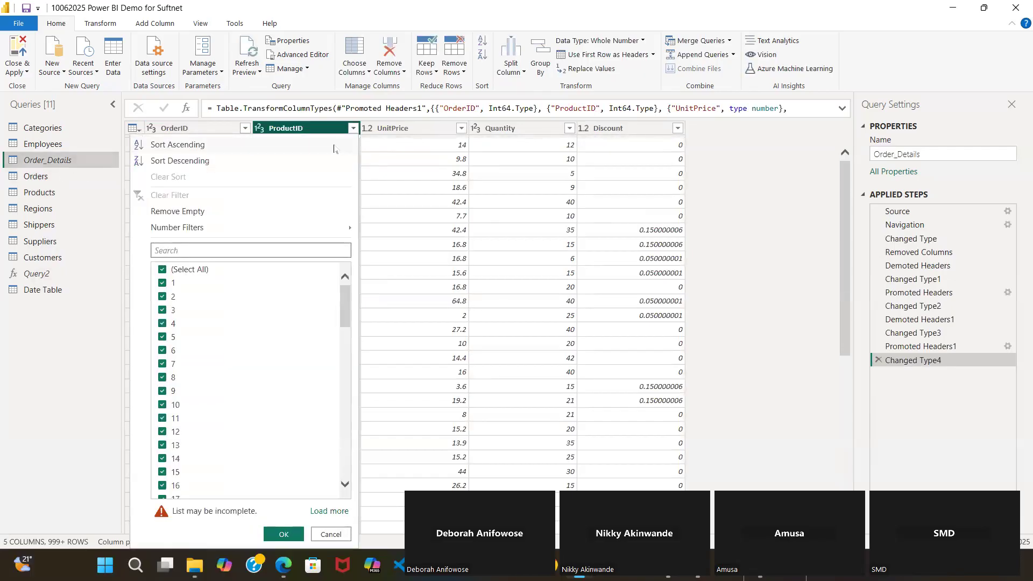
{"action": "left_click", "coordinate": [162, 269]}
{"action": "left_click", "coordinate": [163, 283]}
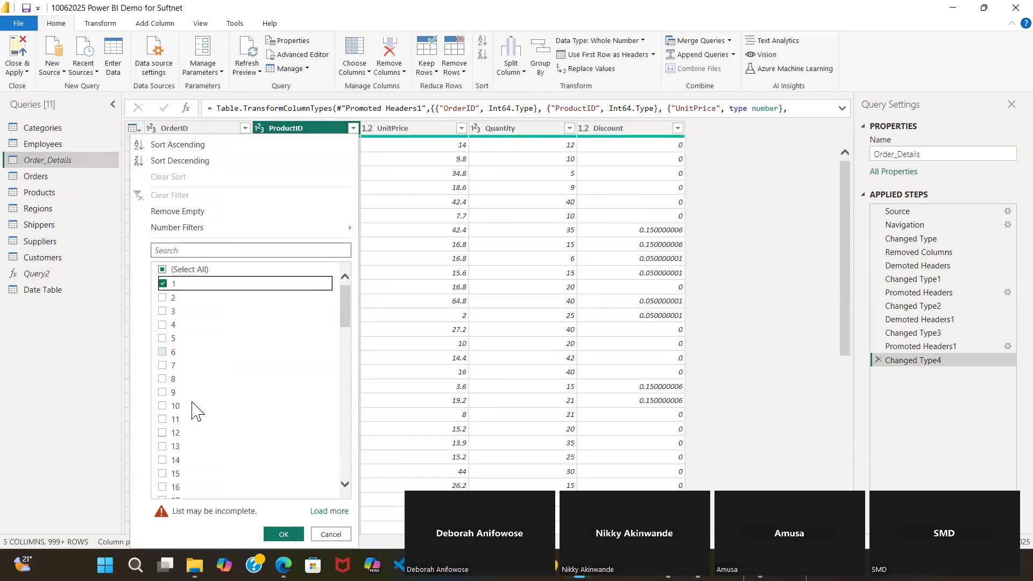
{"action": "left_click", "coordinate": [271, 533]}
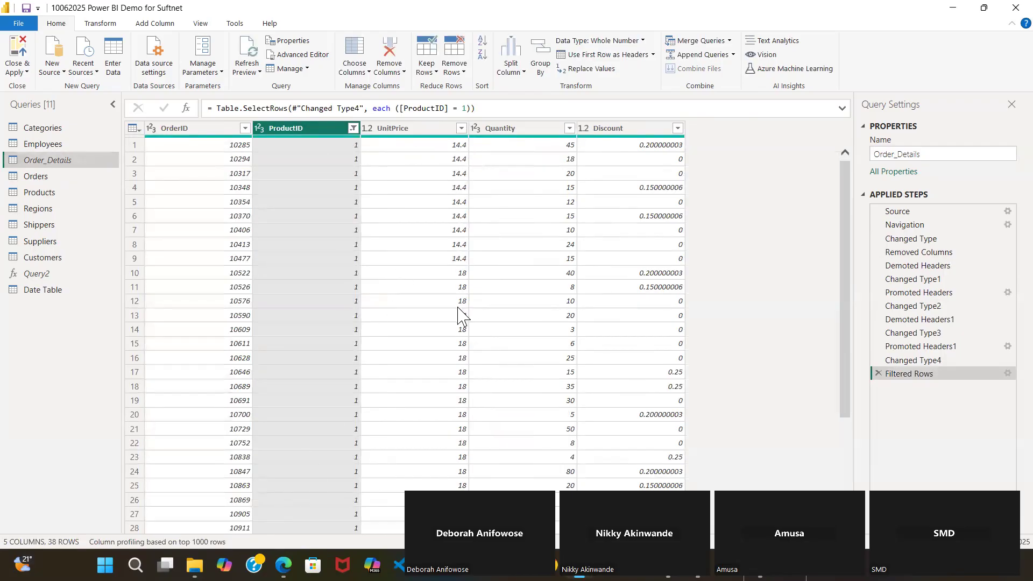
Check which UnitPrice values the filtered Order_Details query contains and delete its Filtered Rows step.
{"action": "left_click", "coordinate": [463, 130]}
{"action": "left_click", "coordinate": [462, 129]}
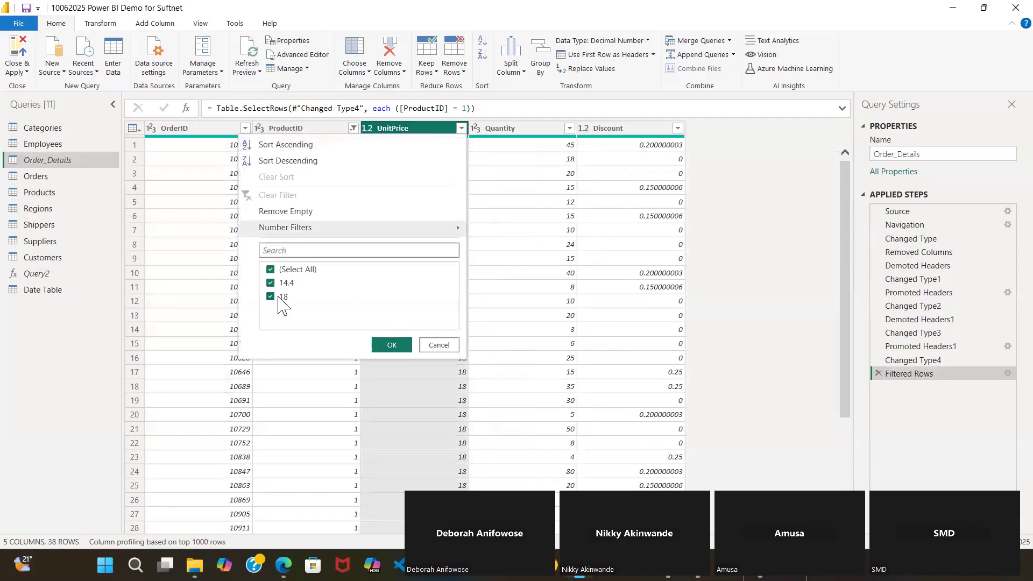
{"action": "left_click", "coordinate": [444, 346]}
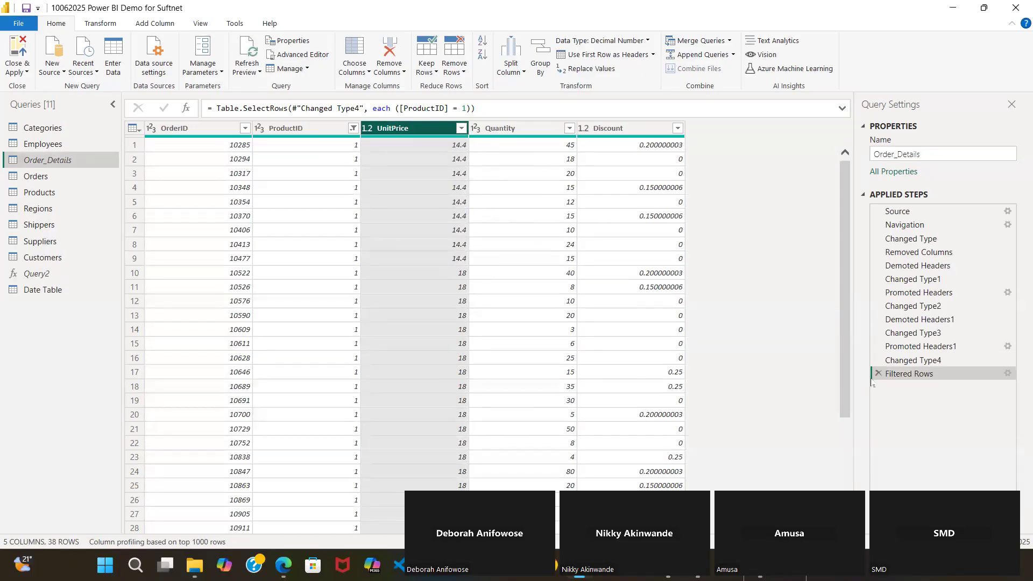
{"action": "left_click", "coordinate": [878, 374]}
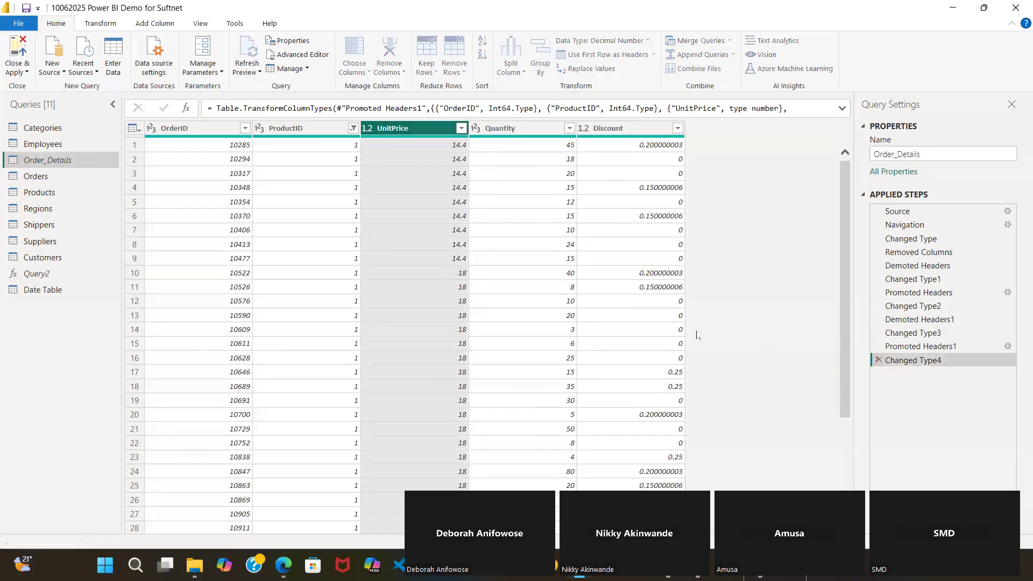
Open the Orders query and filter its ProductID column to the value 1.
{"action": "left_click", "coordinate": [44, 177]}
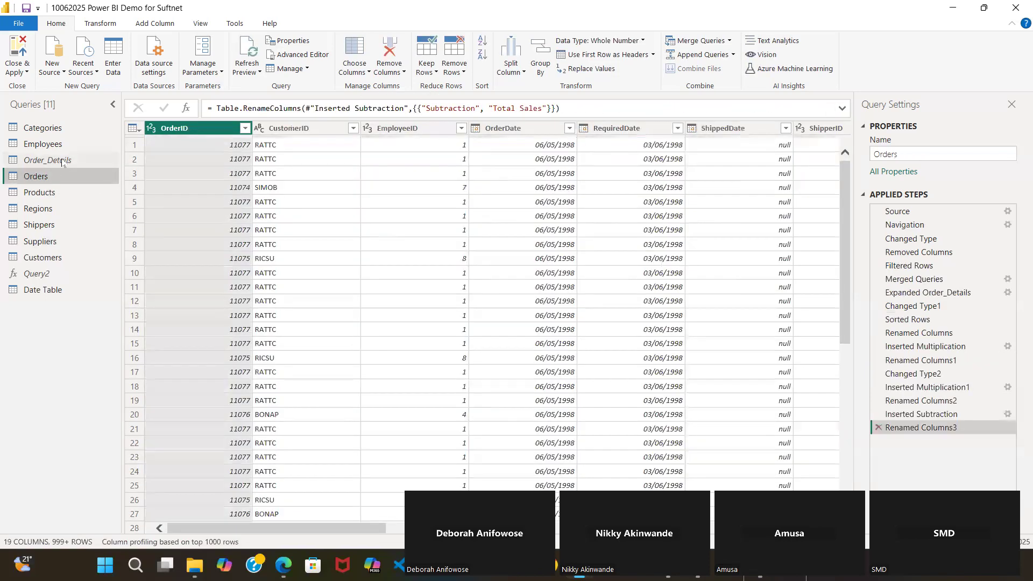
{"action": "left_click", "coordinate": [62, 161]}
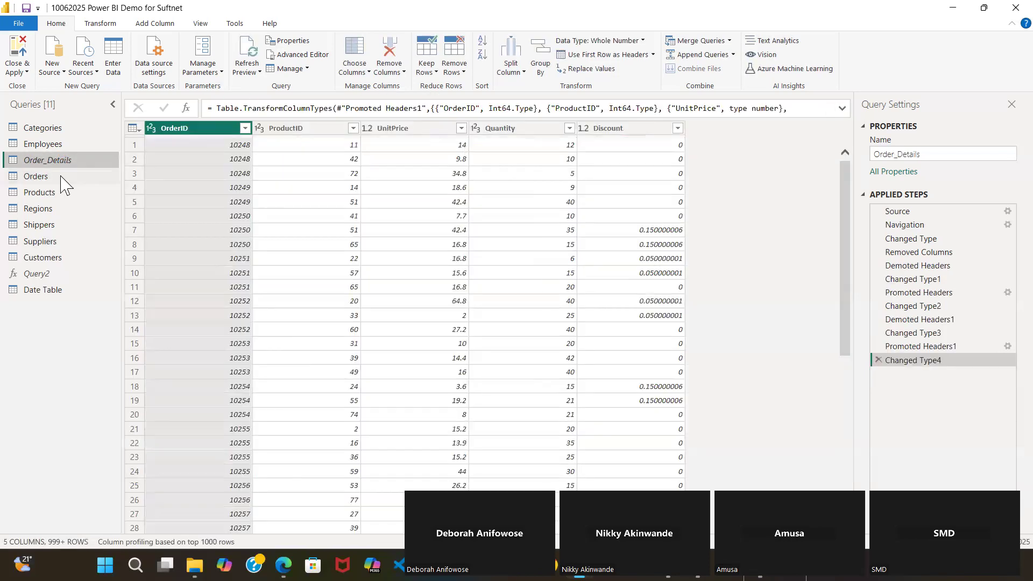
{"action": "left_click", "coordinate": [61, 178]}
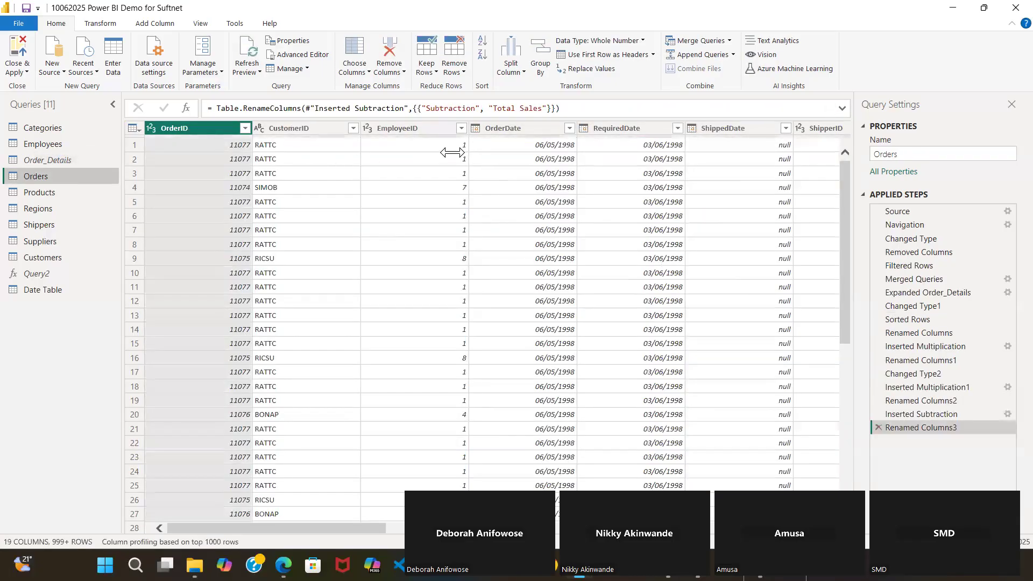
{"action": "left_click_drag", "start_coordinate": [271, 529], "coordinate": [732, 525]}
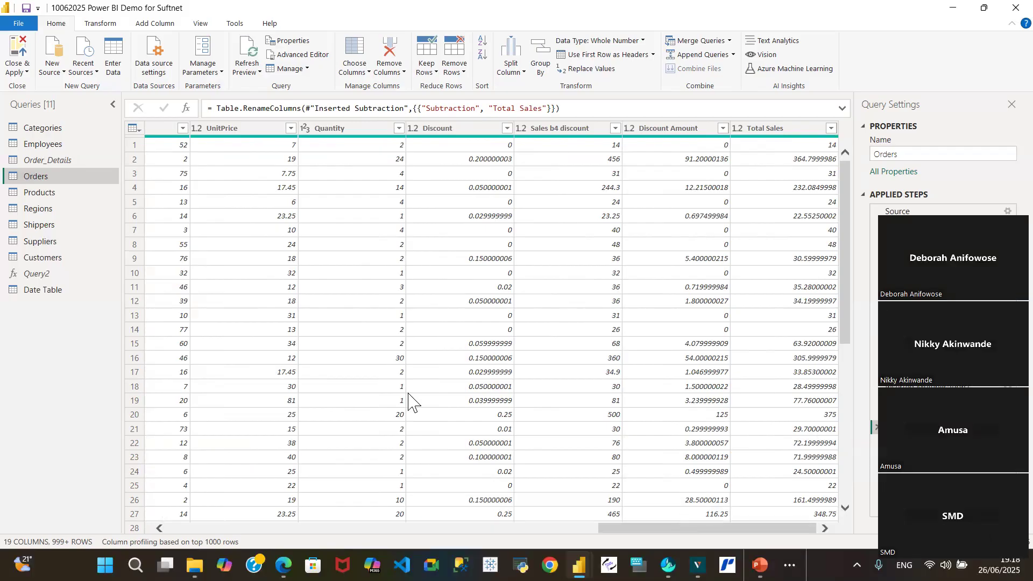
{"action": "left_click_drag", "start_coordinate": [789, 529], "coordinate": [711, 545]}
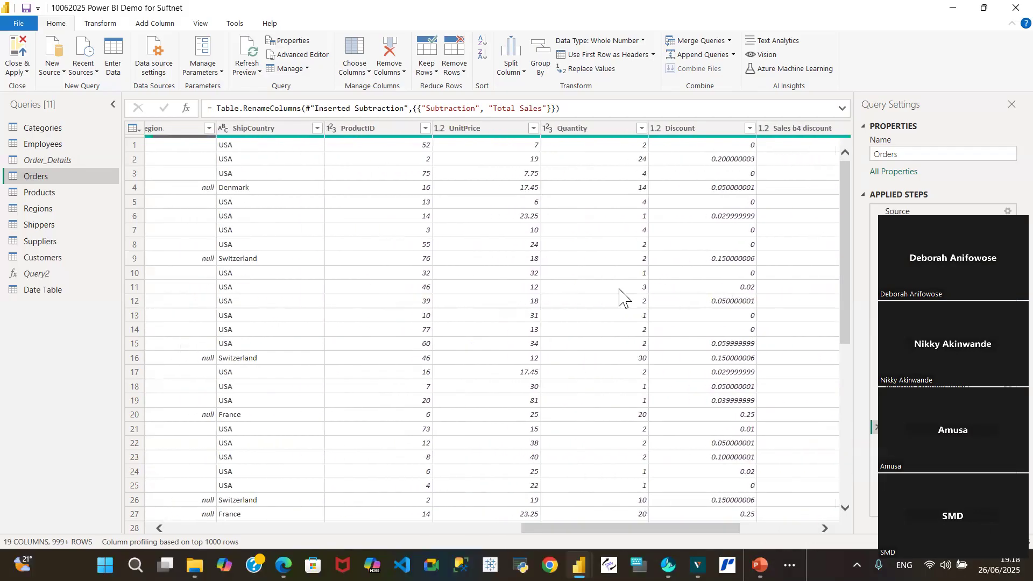
{"action": "left_click", "coordinate": [426, 128]}
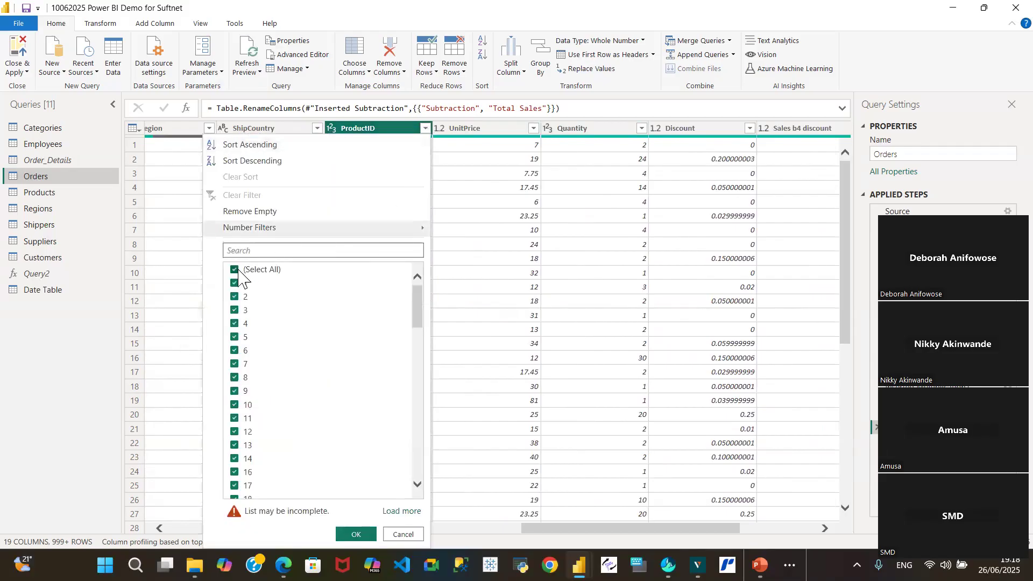
{"action": "left_click", "coordinate": [235, 269]}
{"action": "left_click", "coordinate": [235, 284]}
{"action": "left_click", "coordinate": [356, 534]}
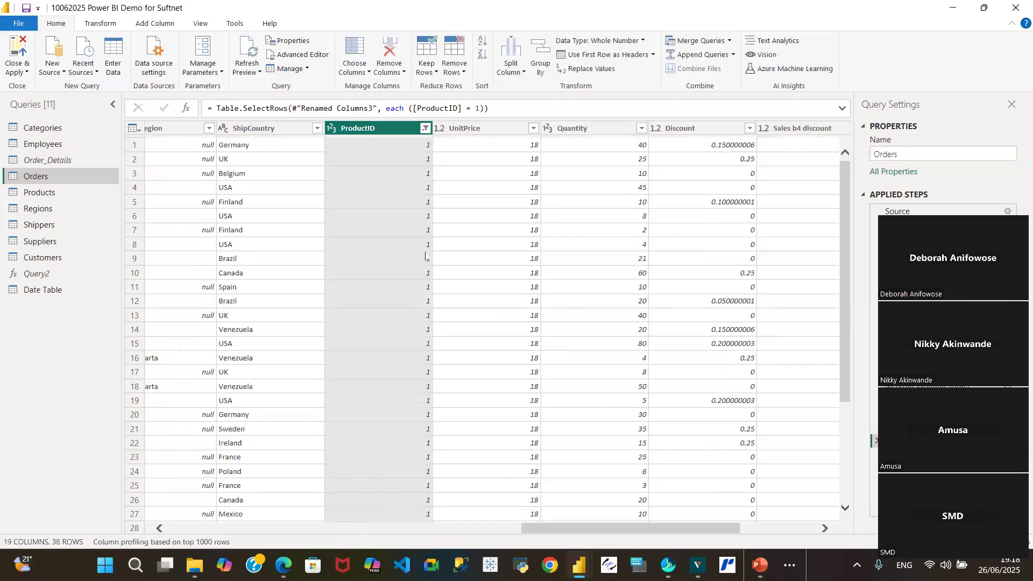
Filter the UnitPrice column of the Orders query to the value 14.4.
{"action": "left_click", "coordinate": [533, 129]}
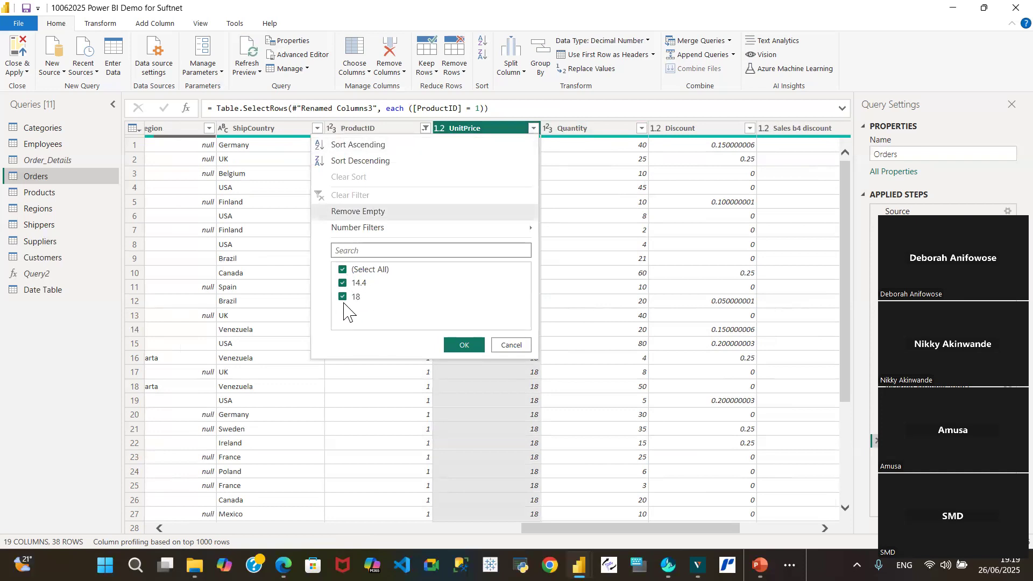
{"action": "left_click", "coordinate": [343, 270]}
{"action": "left_click", "coordinate": [344, 284]}
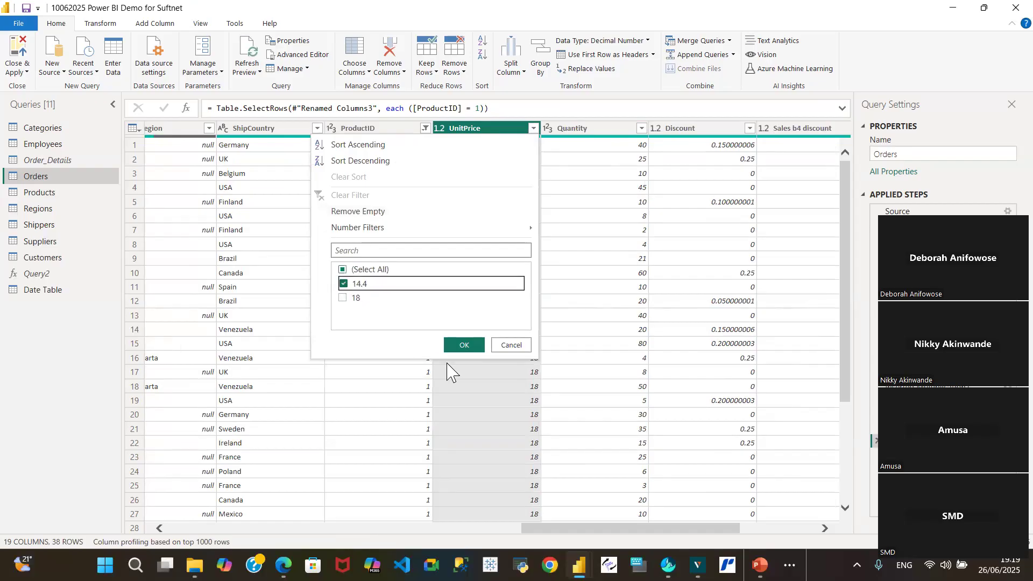
{"action": "left_click", "coordinate": [465, 347]}
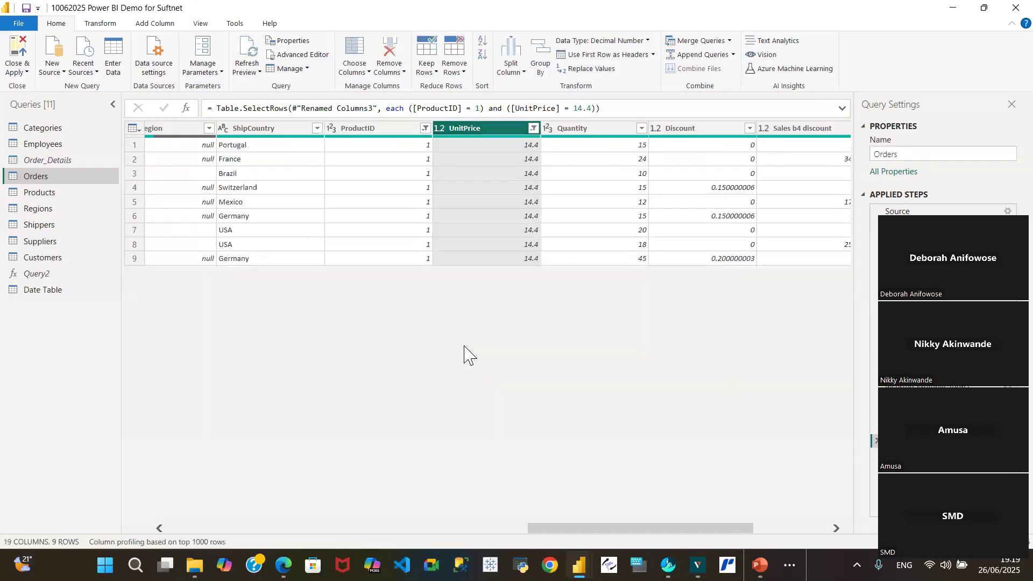
Examine the filtered Orders rows across their order and product columns, and compare them with the Products query's columns.
{"action": "left_click_drag", "start_coordinate": [559, 532], "coordinate": [142, 521]}
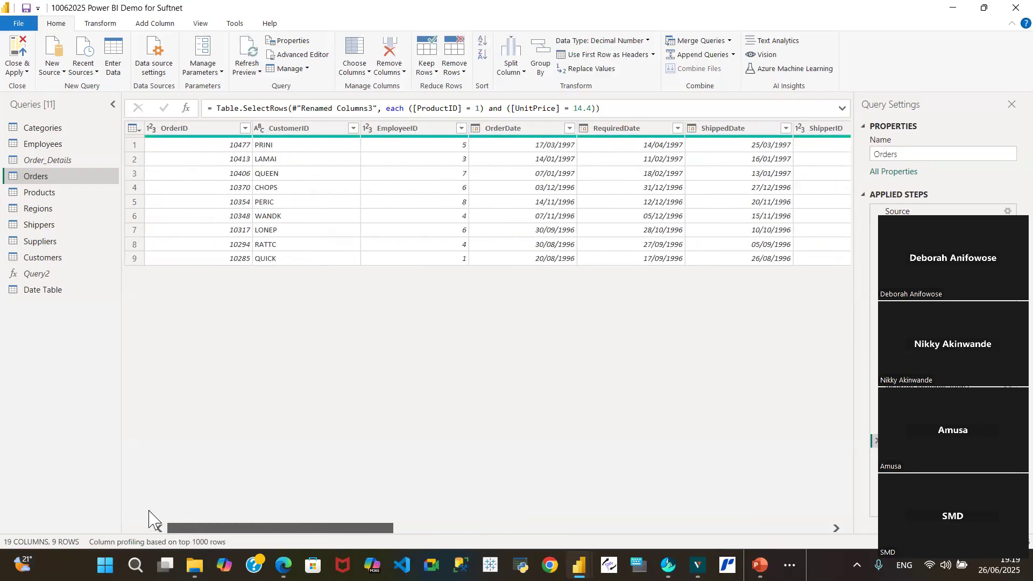
{"action": "left_click_drag", "start_coordinate": [210, 526], "coordinate": [563, 530]}
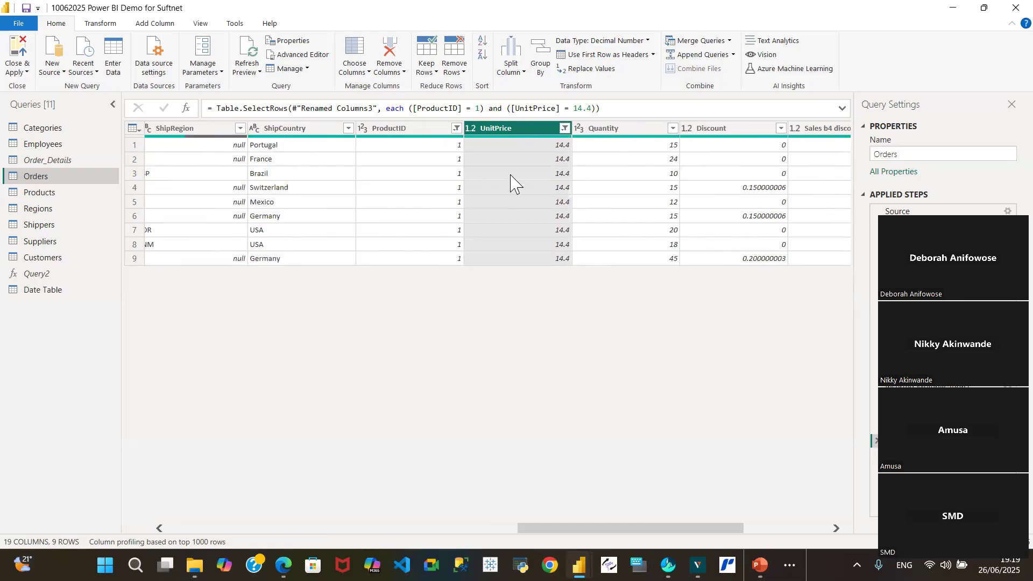
{"action": "left_click_drag", "start_coordinate": [585, 529], "coordinate": [161, 532]}
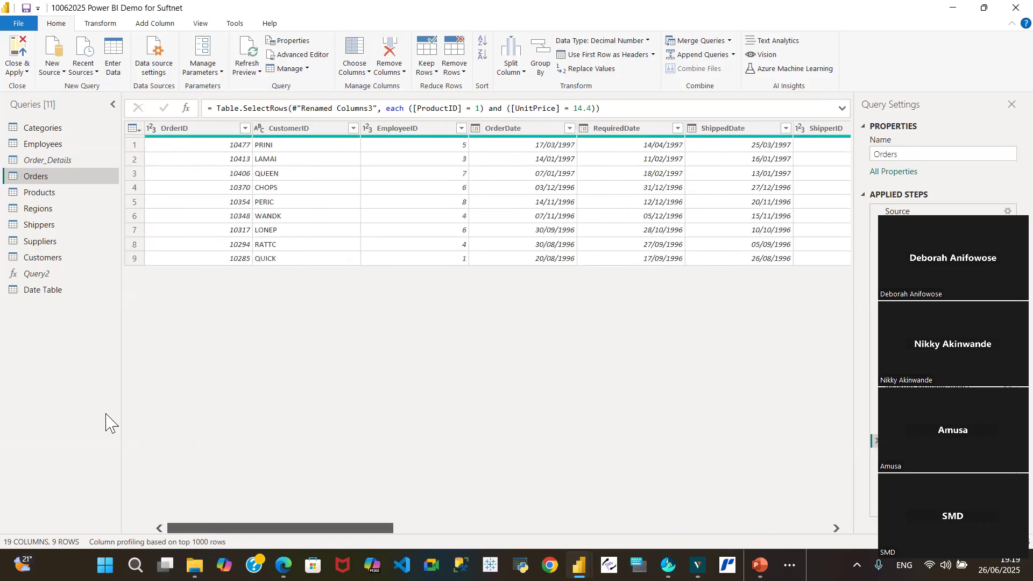
{"action": "left_click", "coordinate": [36, 194]}
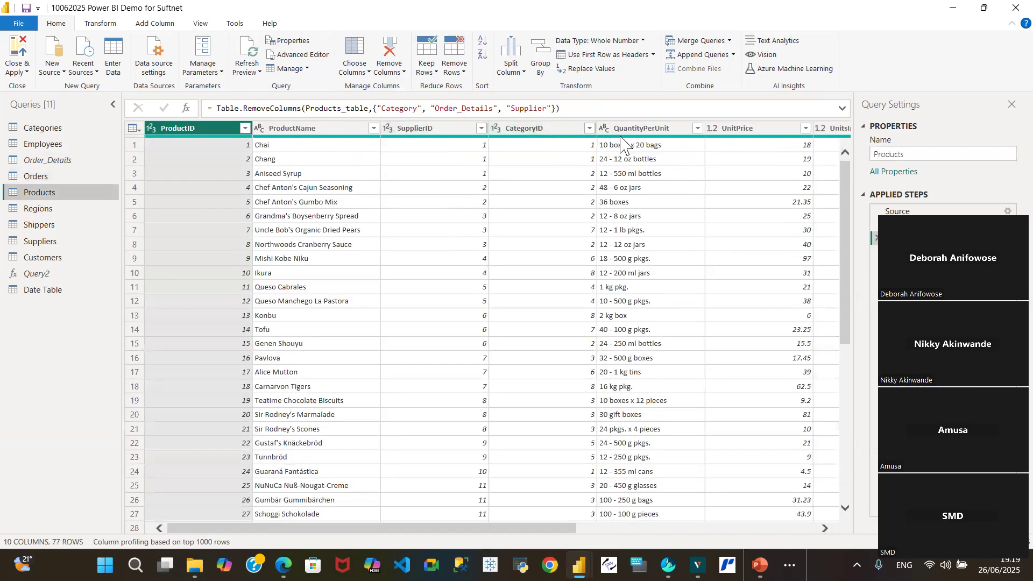
{"action": "left_click_drag", "start_coordinate": [512, 533], "coordinate": [644, 534]}
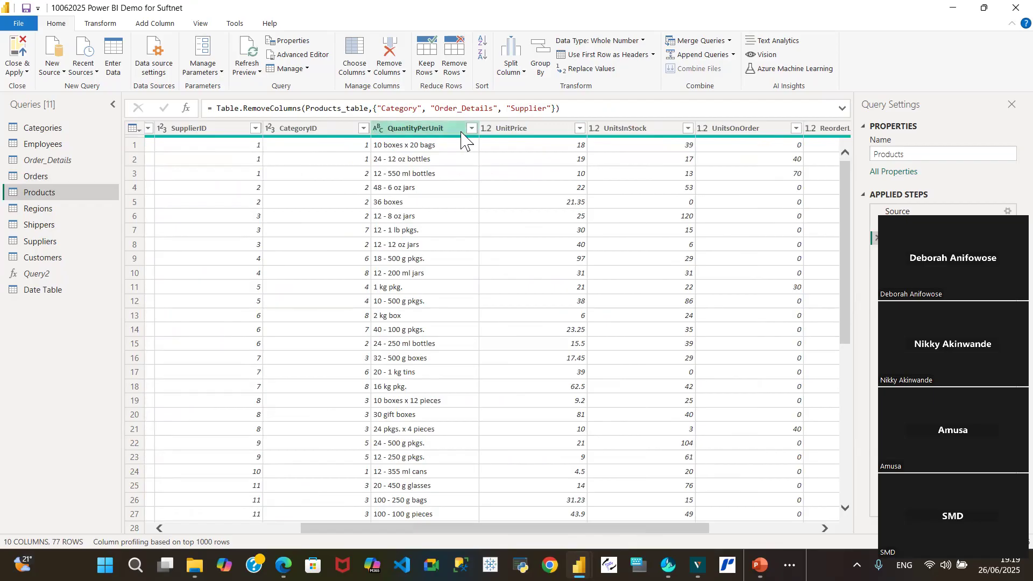
Filter the Order_Details query to ProductID 1 and delete the resulting Filtered Rows step.
{"action": "left_click", "coordinate": [74, 162]}
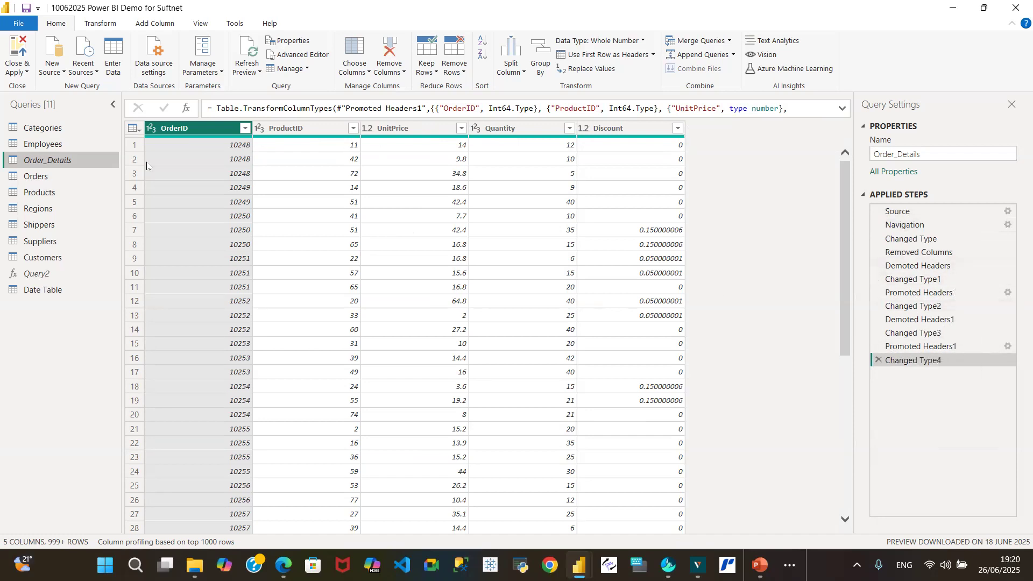
{"action": "left_click", "coordinate": [353, 128]}
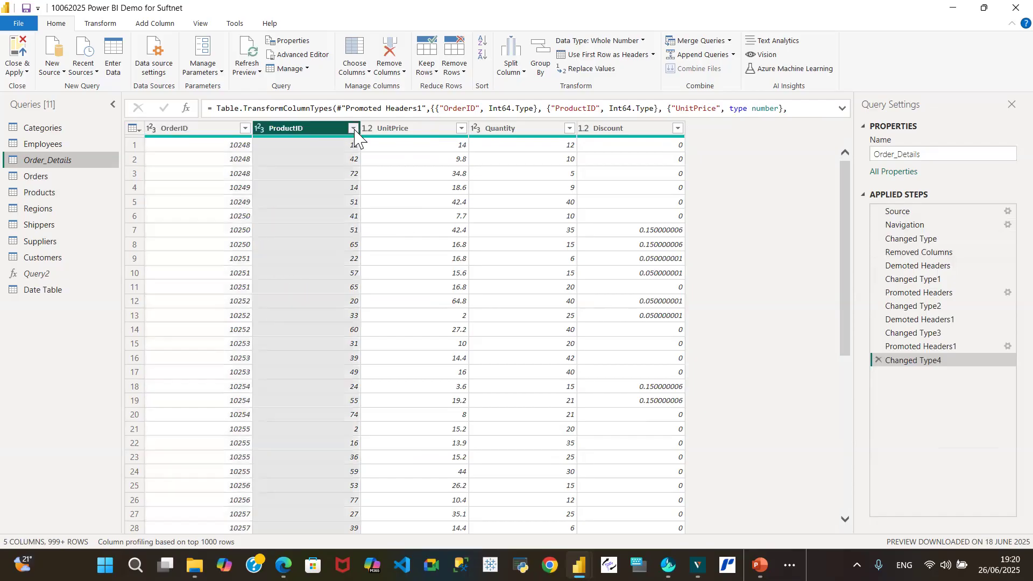
{"action": "left_click", "coordinate": [167, 272]}
{"action": "left_click", "coordinate": [169, 284]}
{"action": "left_click", "coordinate": [283, 533]}
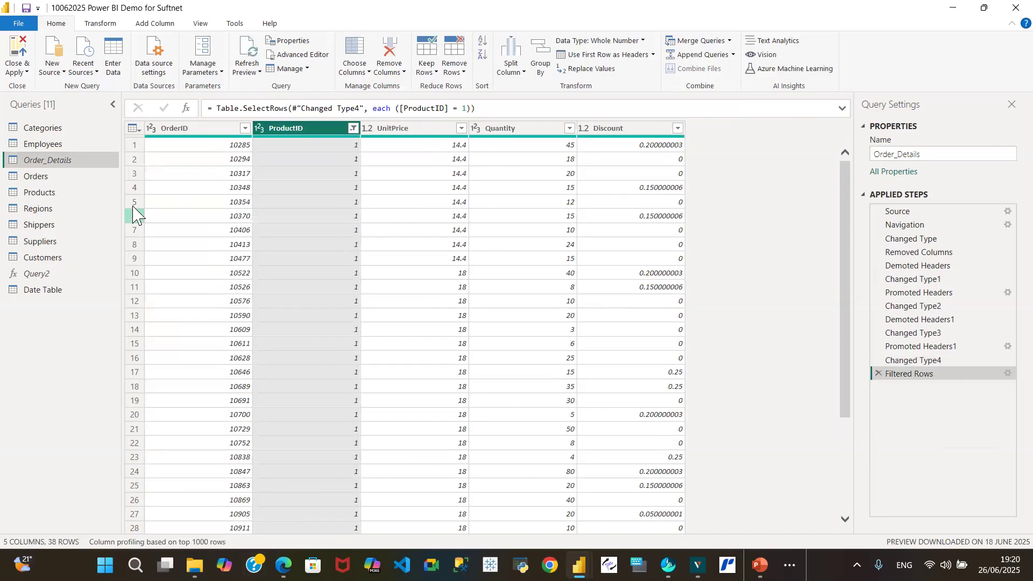
{"action": "left_click", "coordinate": [877, 374]}
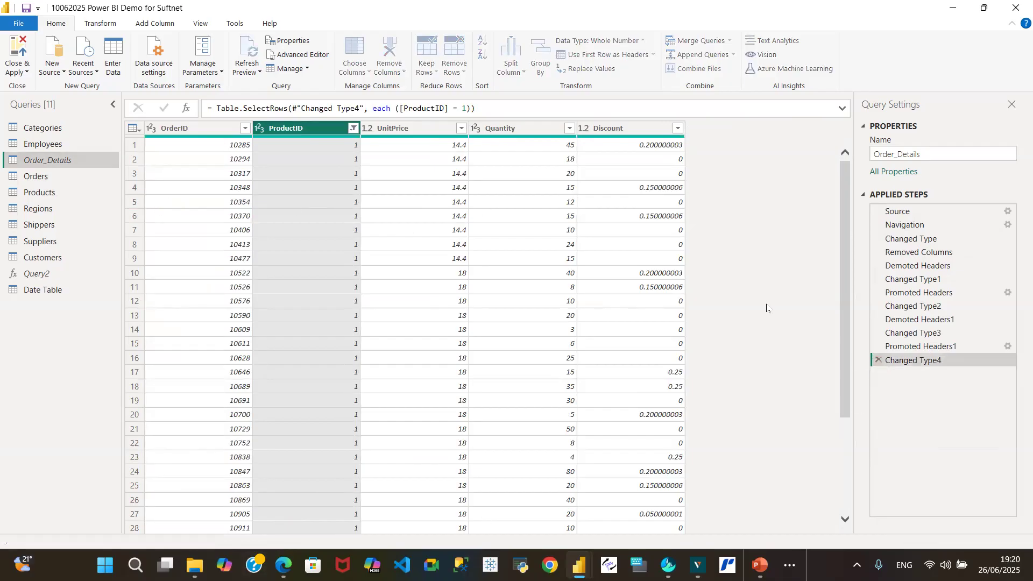
Filter the Products query to ProductID 1 and delete the resulting Filtered Rows step.
{"action": "left_click", "coordinate": [54, 193]}
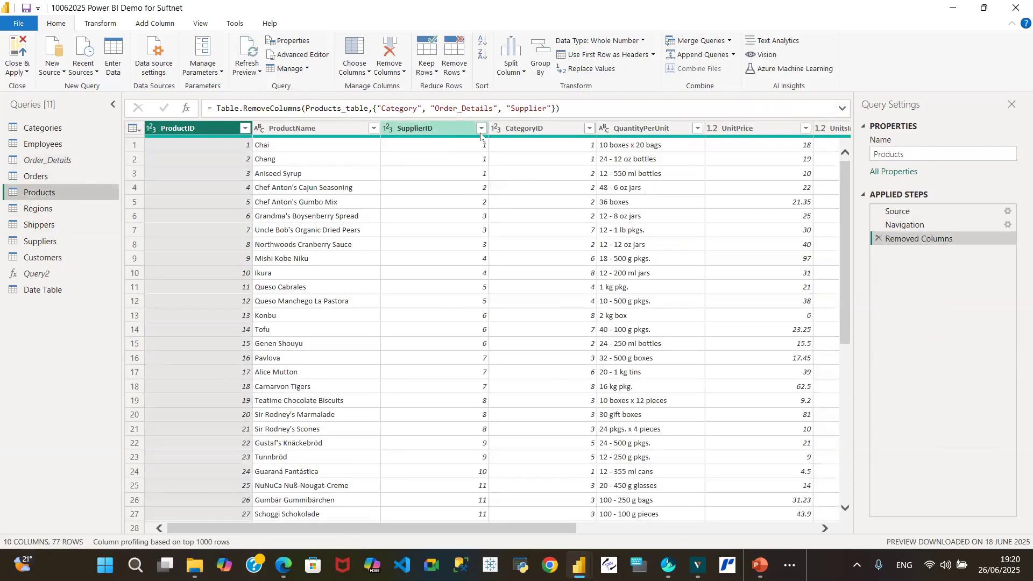
{"action": "left_click", "coordinate": [246, 129]}
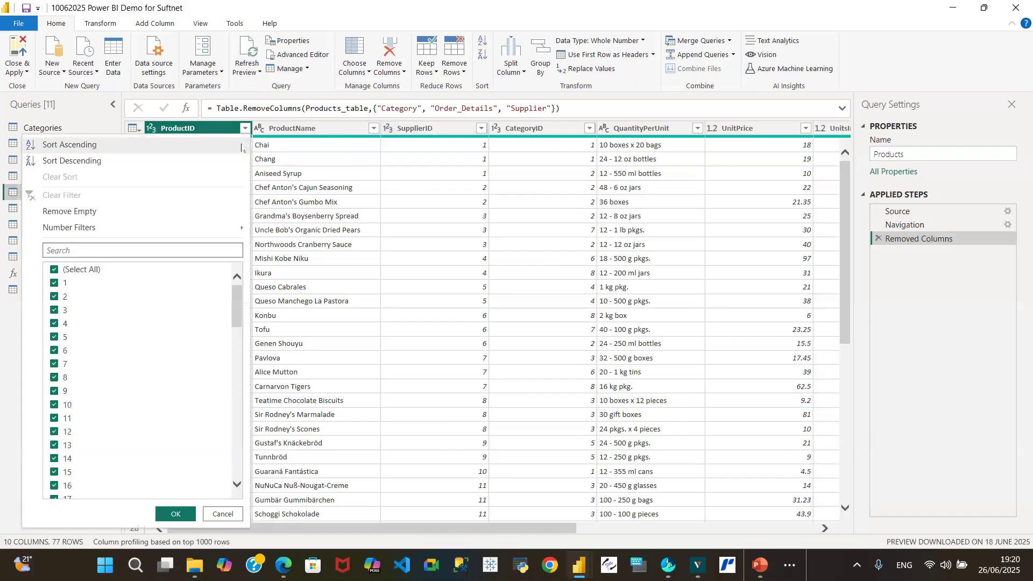
{"action": "left_click", "coordinate": [56, 270]}
{"action": "left_click", "coordinate": [55, 284]}
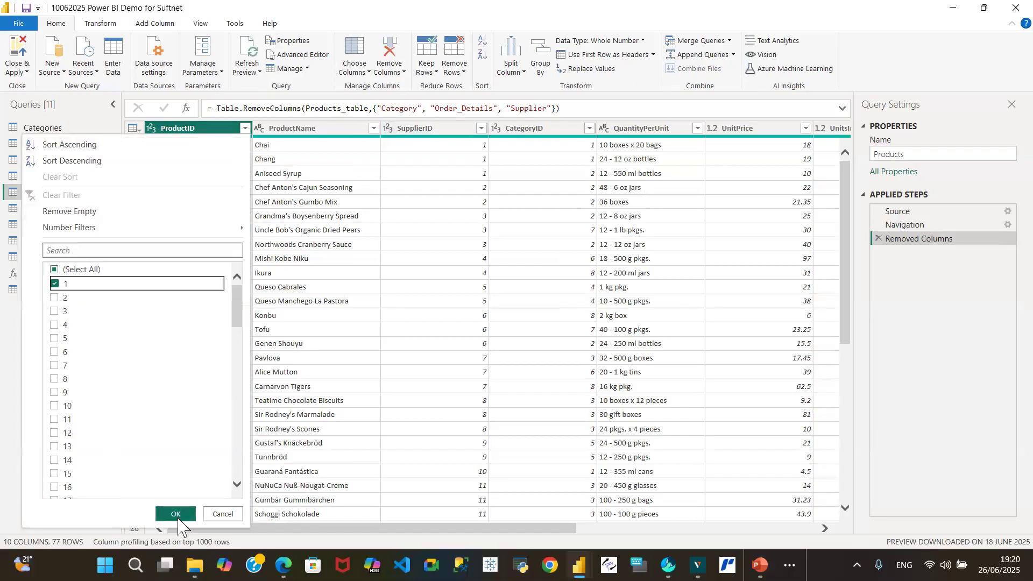
{"action": "left_click", "coordinate": [176, 514]}
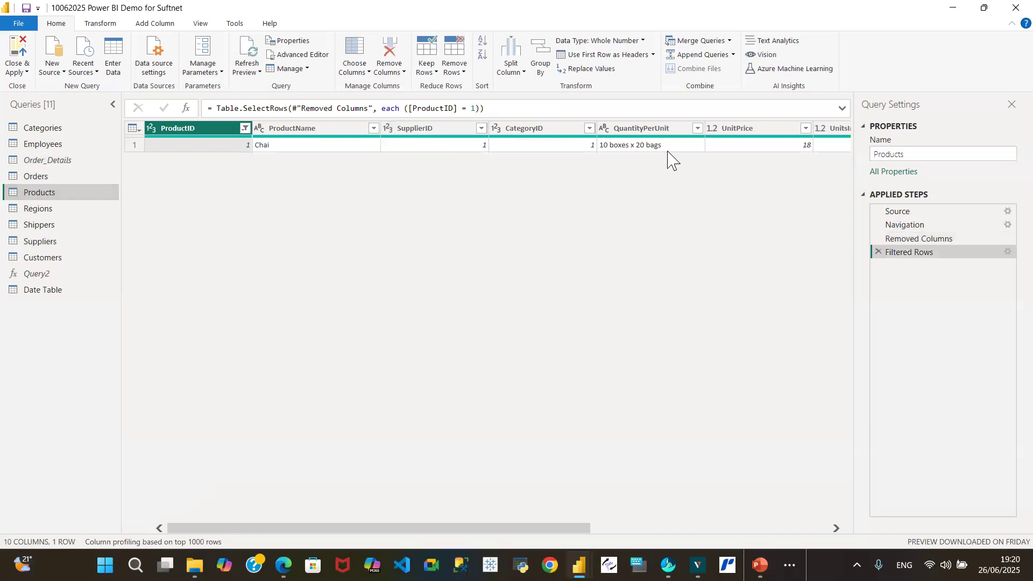
{"action": "left_click", "coordinate": [878, 252]}
Examine the range of UnitPrice values in the Order_Details query and compare its rows with the Products query.
{"action": "left_click", "coordinate": [192, 160]}
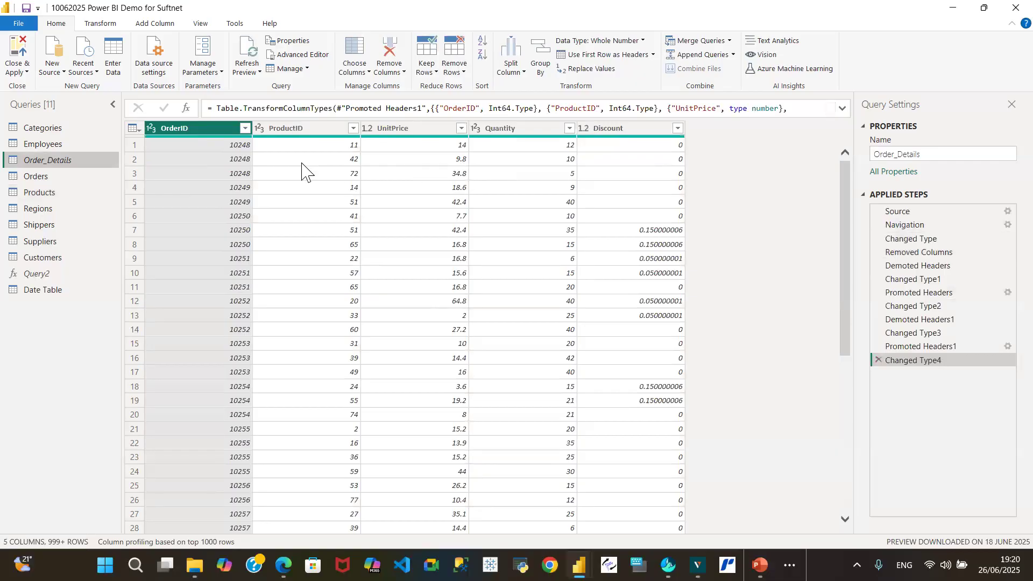
{"action": "left_click", "coordinate": [462, 128]}
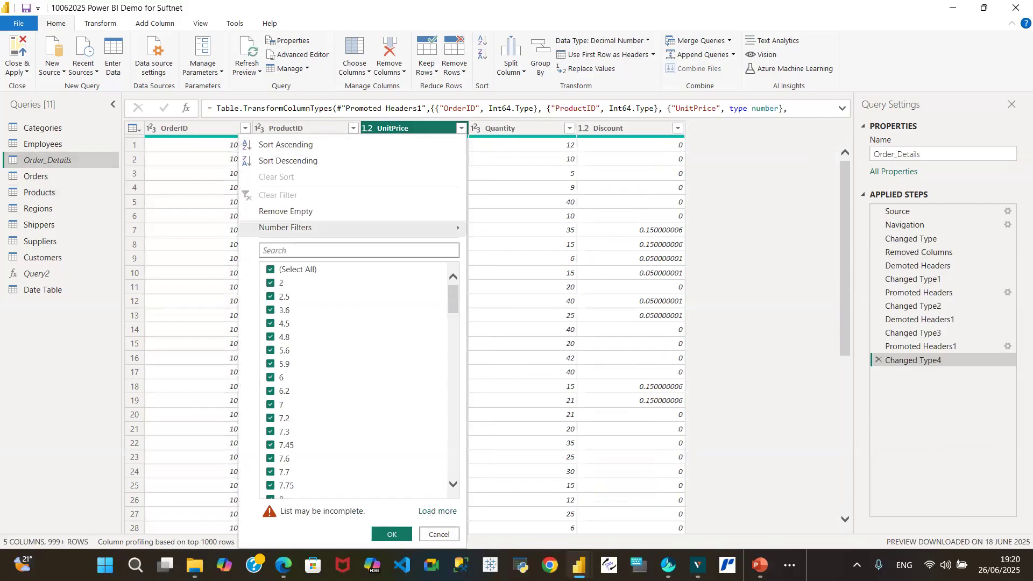
{"action": "left_click", "coordinate": [438, 534]}
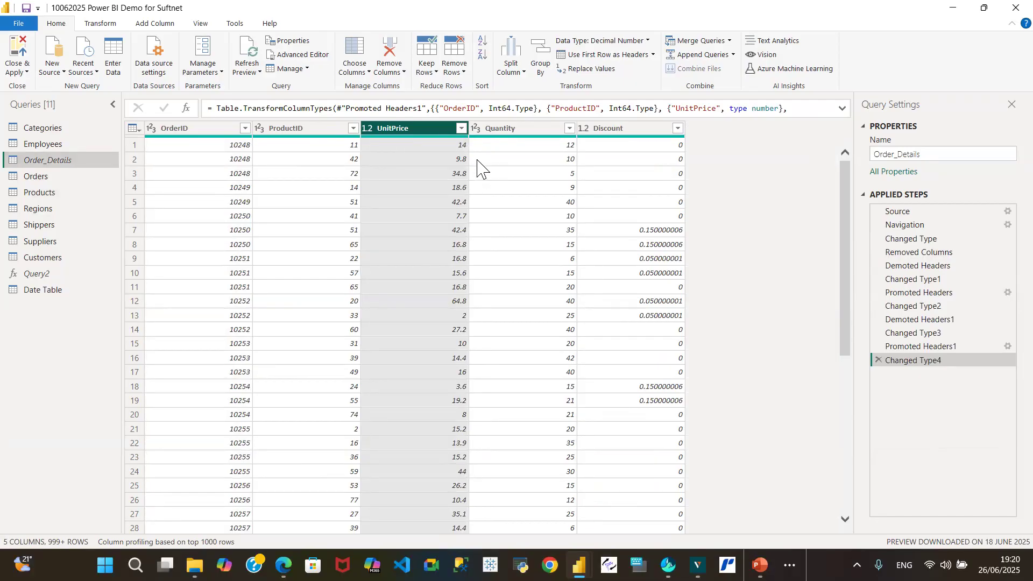
{"action": "left_click", "coordinate": [46, 197]}
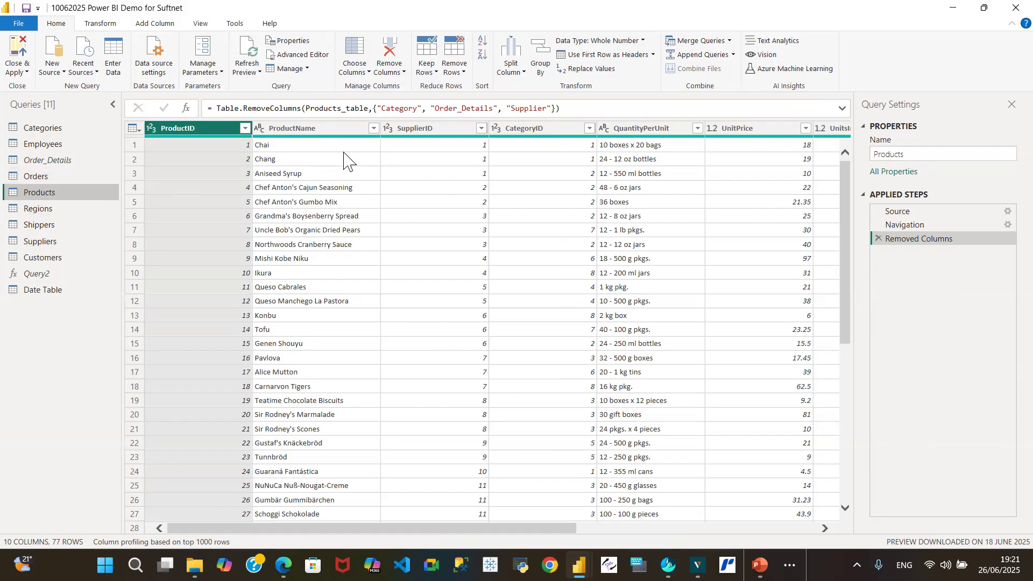
{"action": "left_click", "coordinate": [56, 167]}
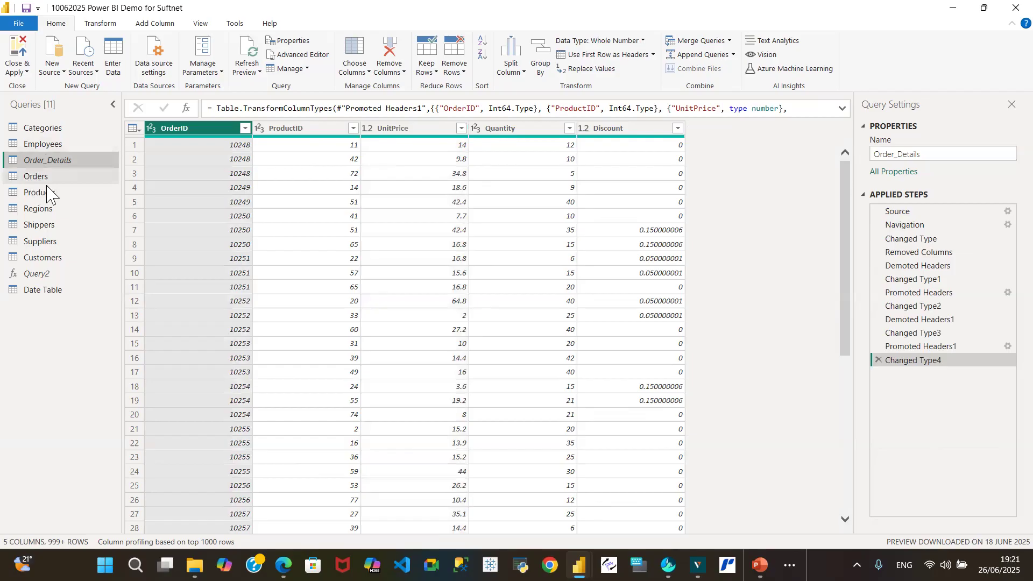
Review the filtered rows of the Orders query and delete its Filtered Rows1 step.
{"action": "left_click", "coordinate": [58, 178]}
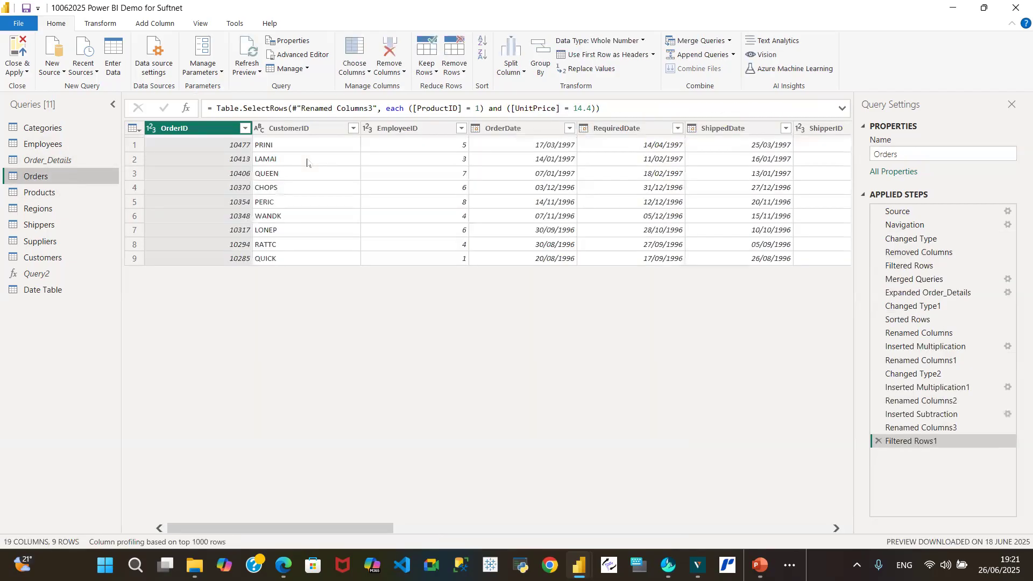
{"action": "left_click_drag", "start_coordinate": [310, 532], "coordinate": [395, 443]}
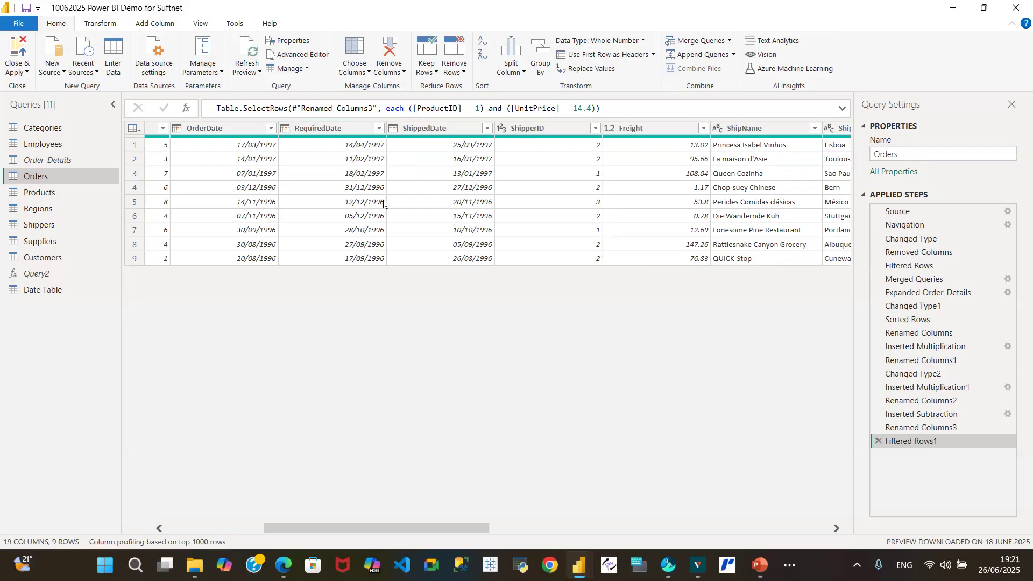
{"action": "left_click_drag", "start_coordinate": [415, 535], "coordinate": [536, 541]}
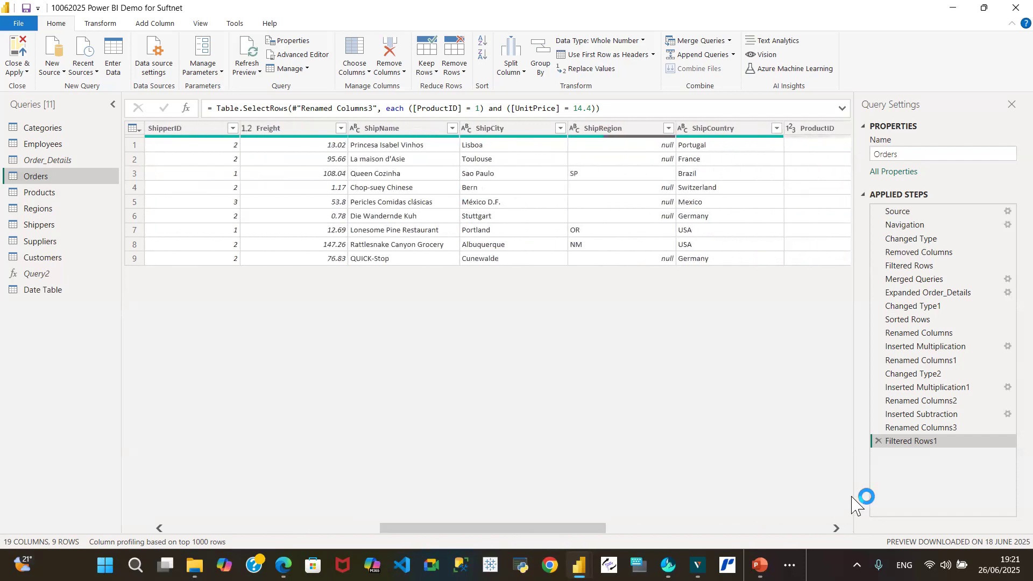
{"action": "left_click", "coordinate": [878, 441]}
{"action": "left_click_drag", "start_coordinate": [473, 530], "coordinate": [226, 523]}
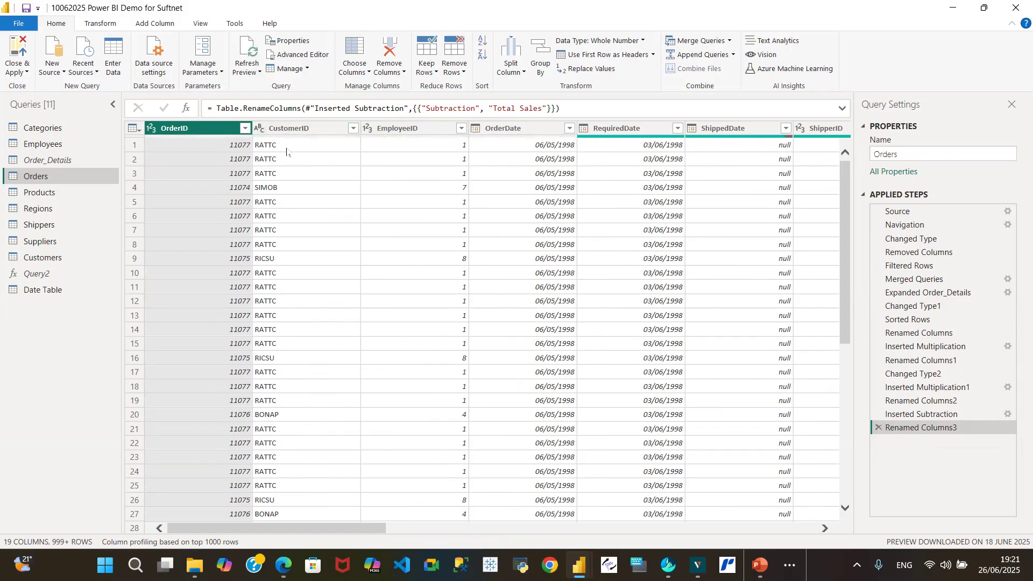
Filter the Orders query to rows with ProductID 1 and UnitPrice 18.
{"action": "left_click_drag", "start_coordinate": [303, 534], "coordinate": [619, 530]}
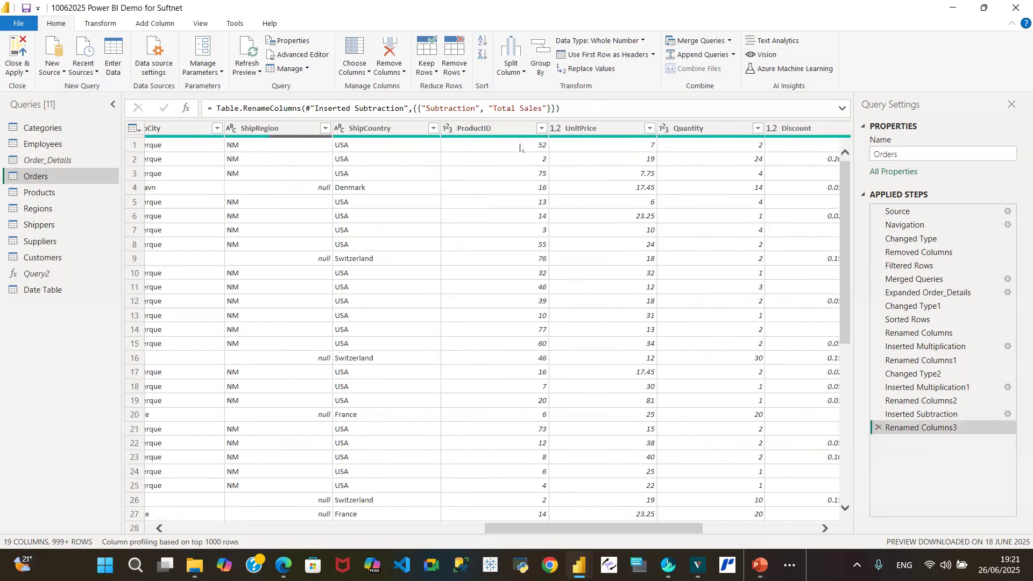
{"action": "left_click", "coordinate": [541, 128]}
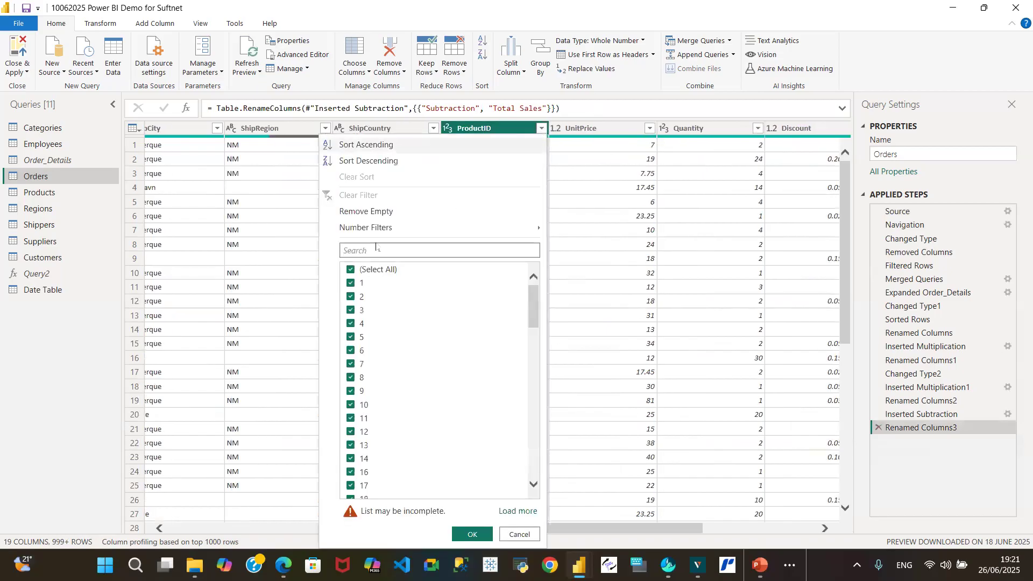
{"action": "left_click", "coordinate": [351, 269]}
{"action": "left_click", "coordinate": [351, 283]}
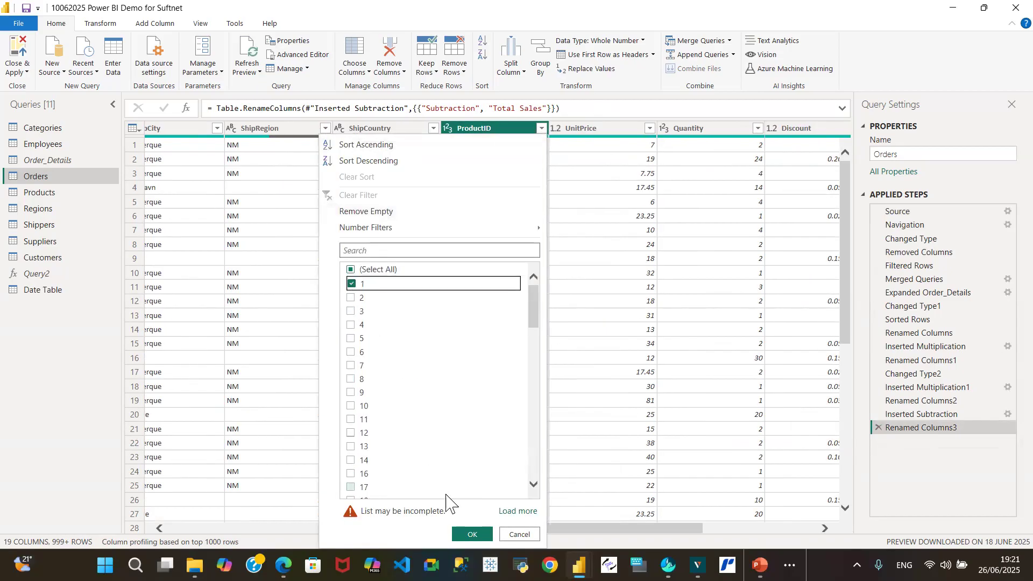
{"action": "left_click", "coordinate": [473, 534]}
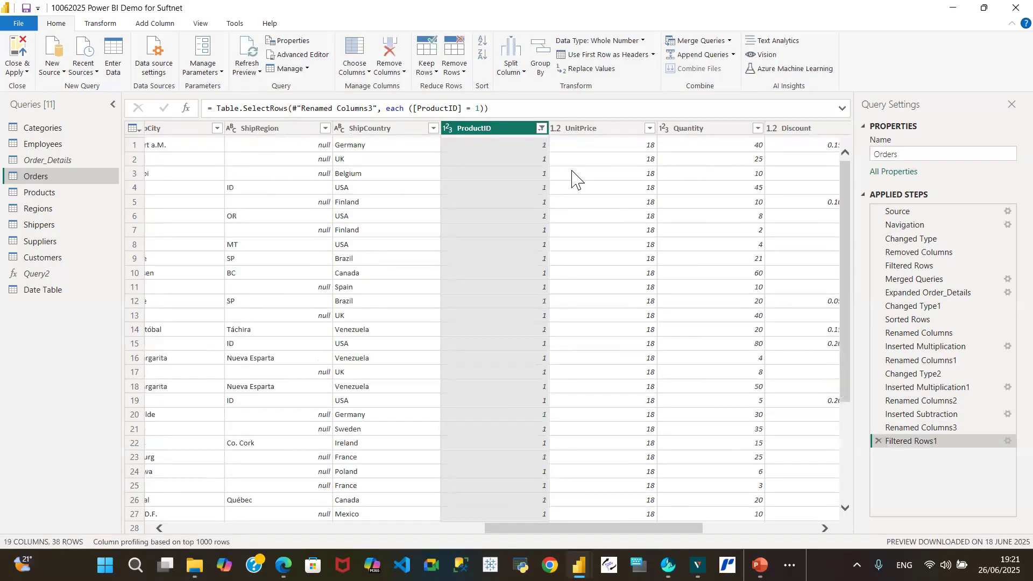
{"action": "left_click", "coordinate": [650, 128]}
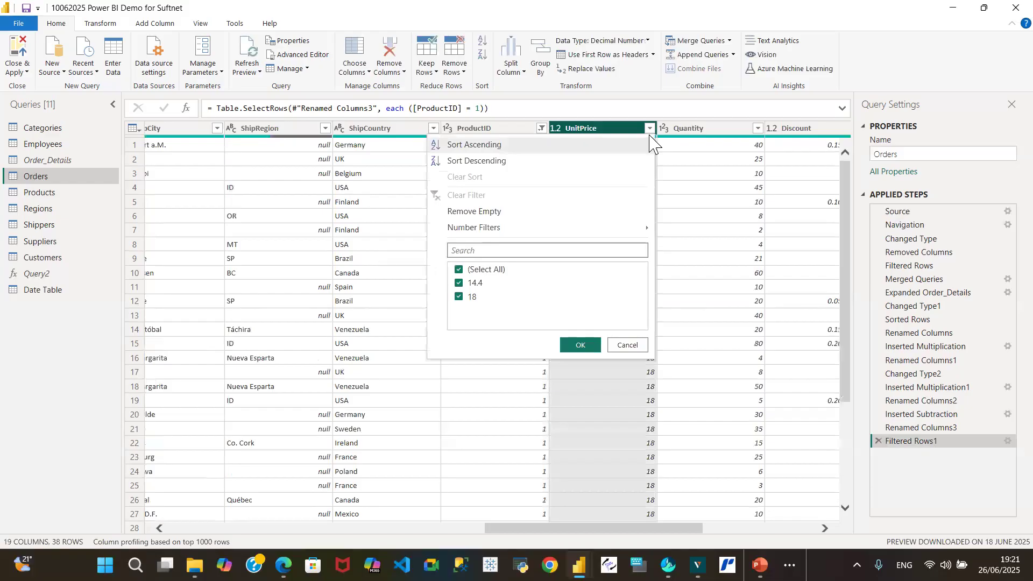
{"action": "left_click", "coordinate": [459, 270]}
{"action": "left_click", "coordinate": [460, 298]}
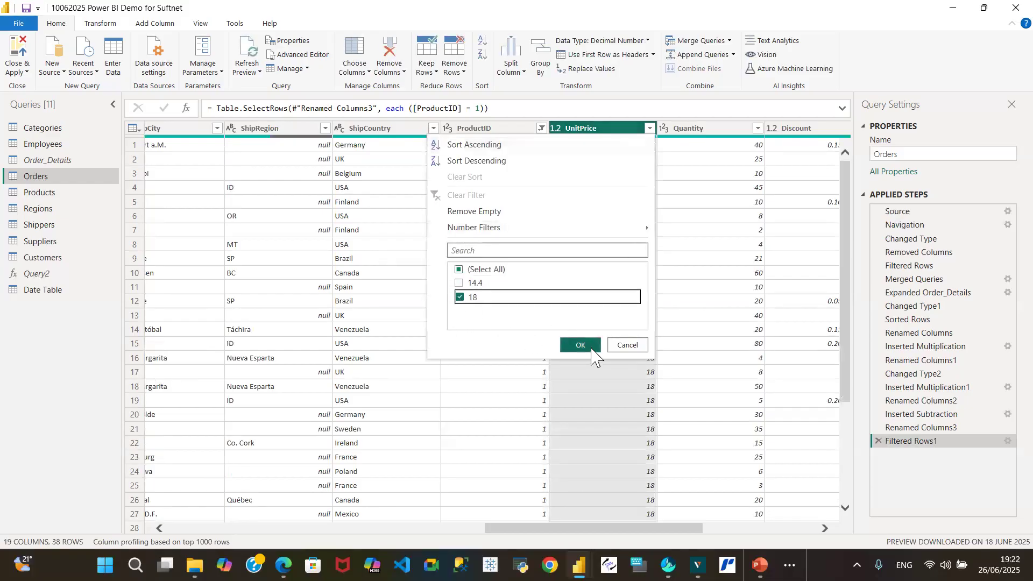
{"action": "left_click", "coordinate": [588, 345]}
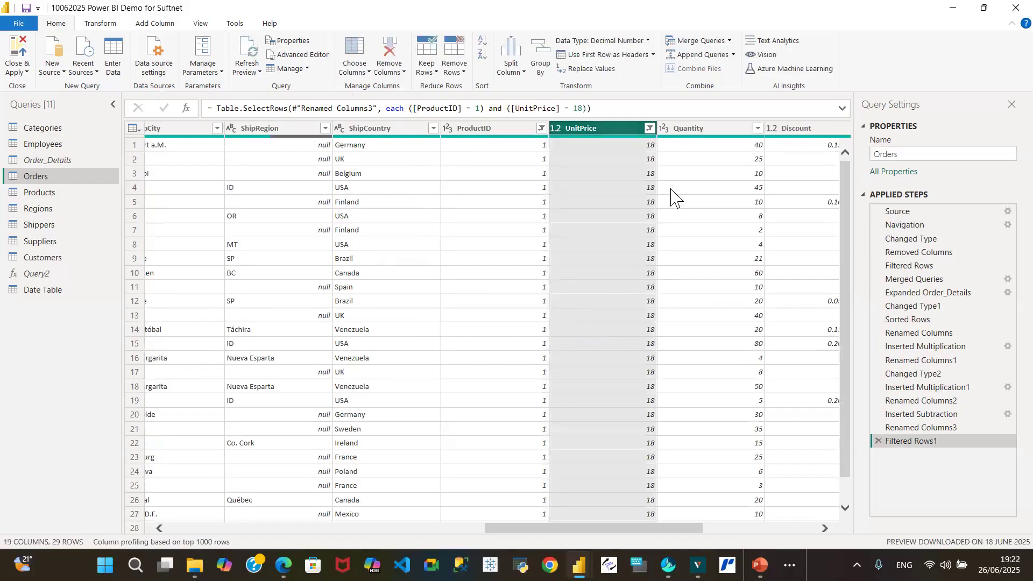
Examine the range of OrderDate values in the filtered Orders query without applying a date filter.
{"action": "left_click_drag", "start_coordinate": [597, 529], "coordinate": [313, 540]}
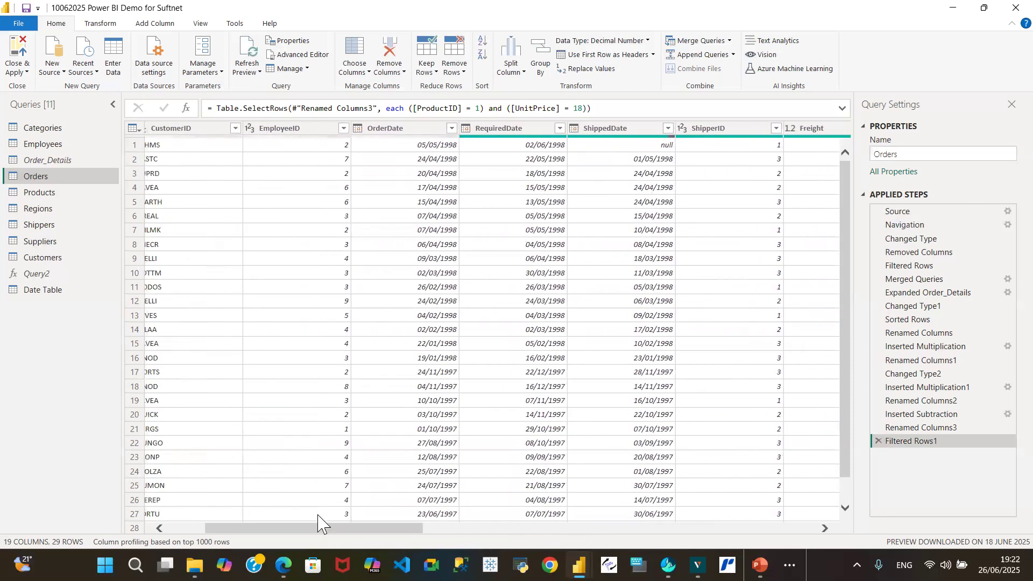
{"action": "left_click", "coordinate": [451, 130]}
{"action": "left_click", "coordinate": [452, 130]}
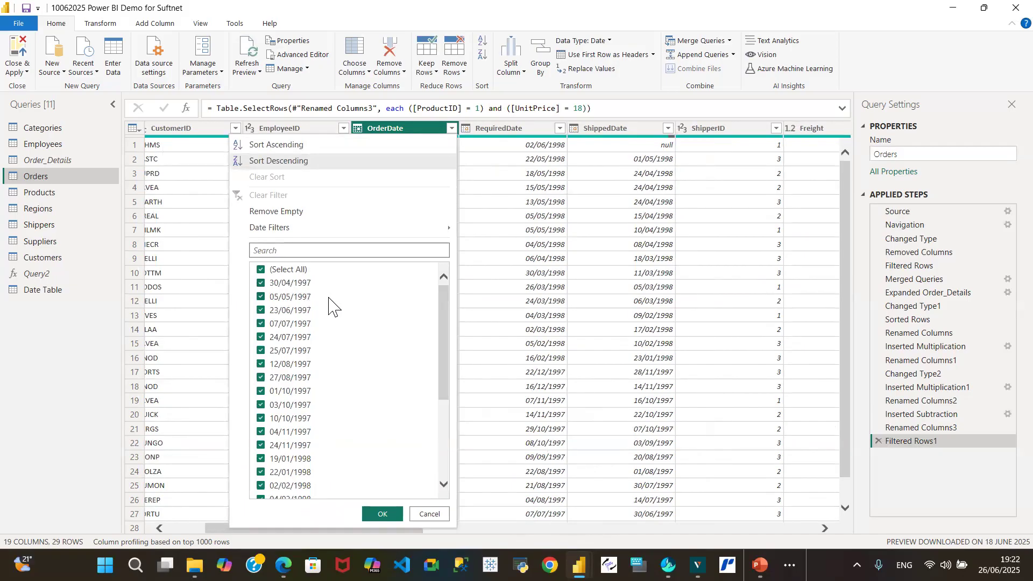
{"action": "left_click_drag", "start_coordinate": [442, 337], "coordinate": [451, 438]}
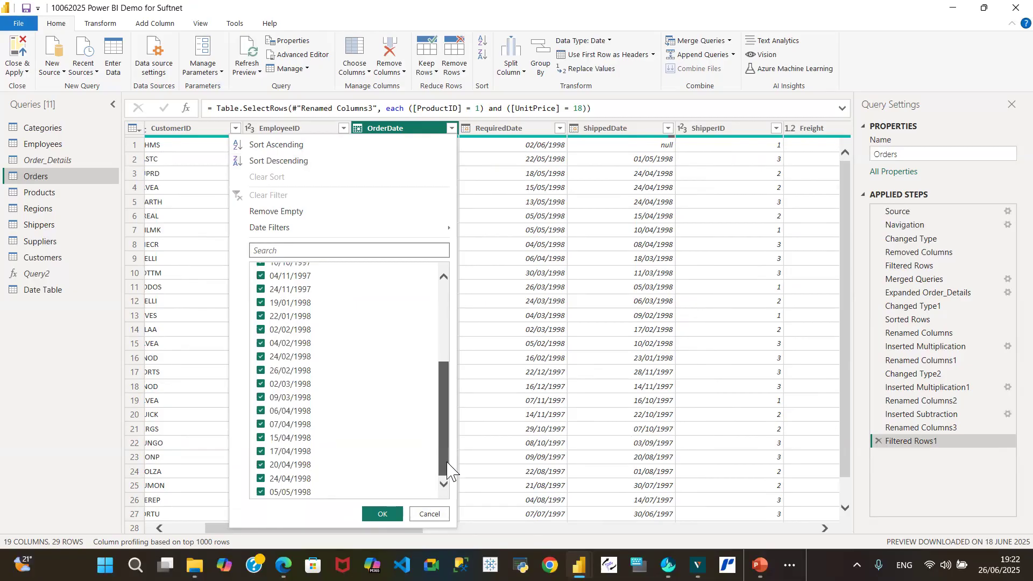
{"action": "left_click", "coordinate": [429, 514]}
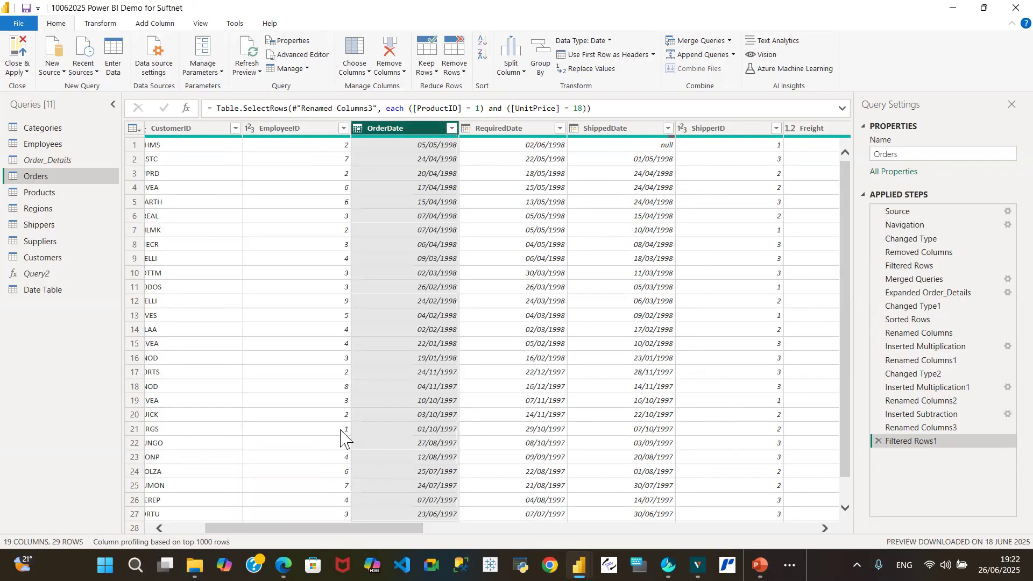
Compare the unit prices in the Products and Order_Details queries, and return to the filtered Orders query.
{"action": "left_click", "coordinate": [42, 197]}
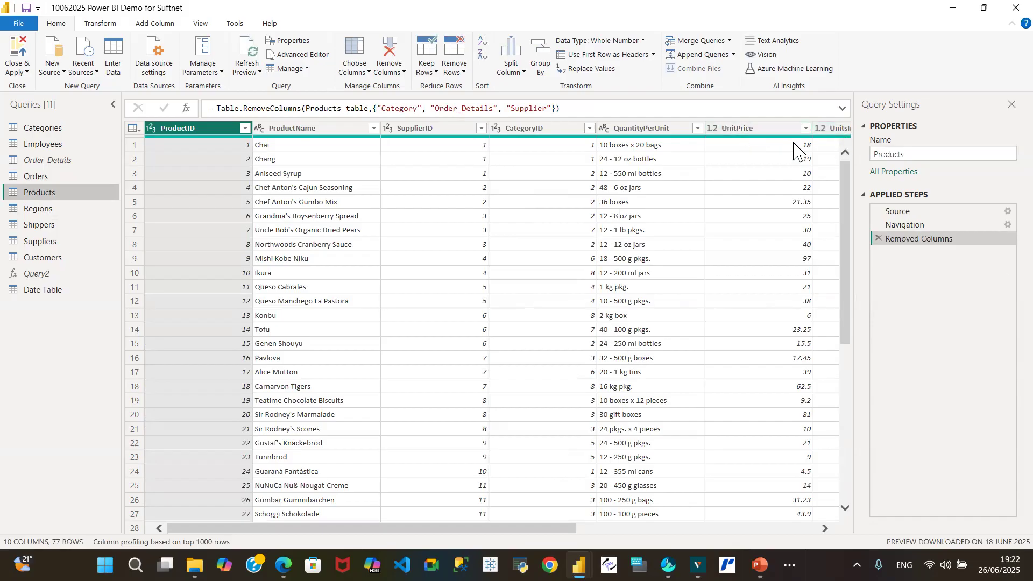
{"action": "mouse_move", "coordinate": [807, 142]}
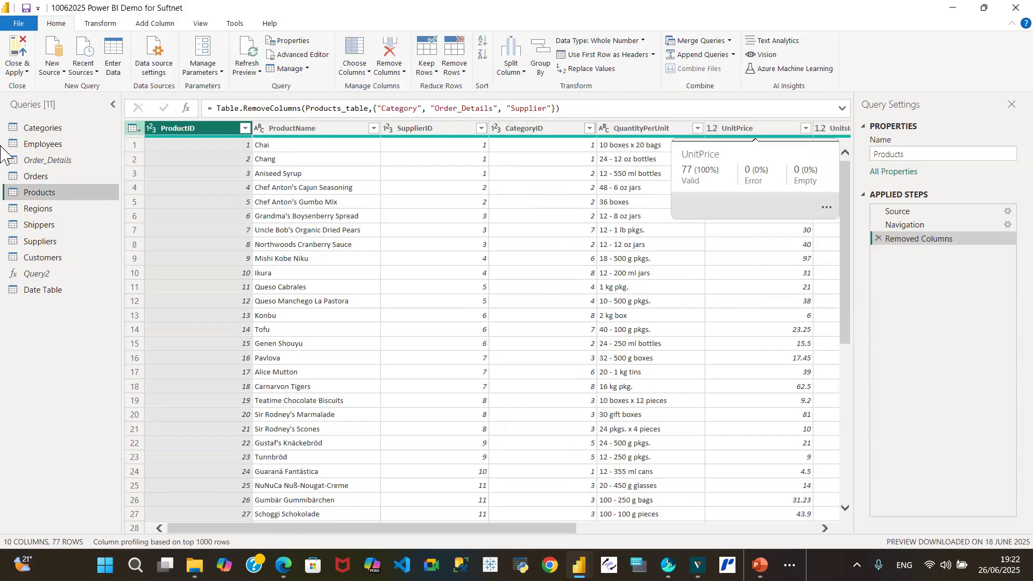
{"action": "left_click", "coordinate": [66, 160]}
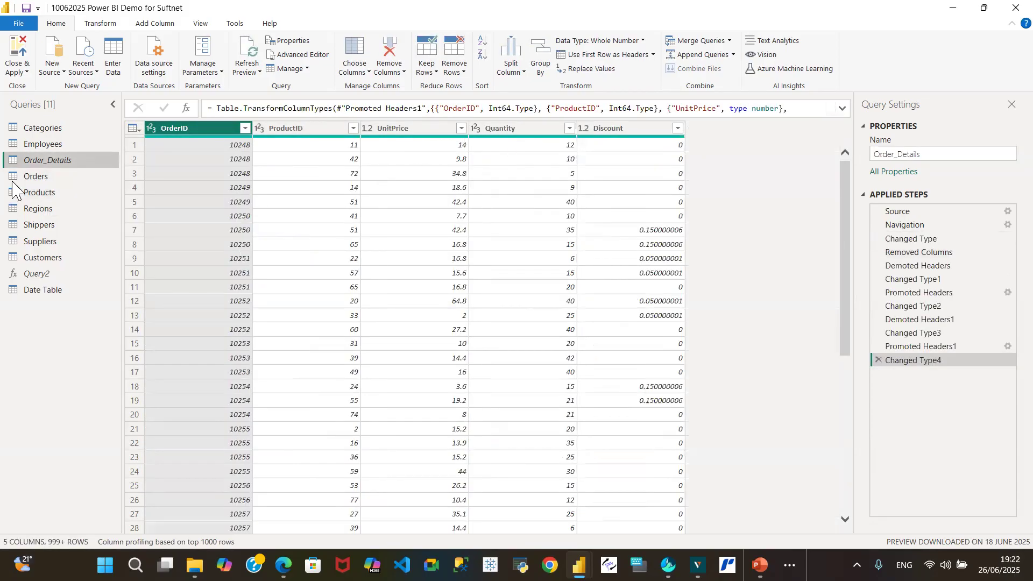
{"action": "left_click", "coordinate": [66, 178]}
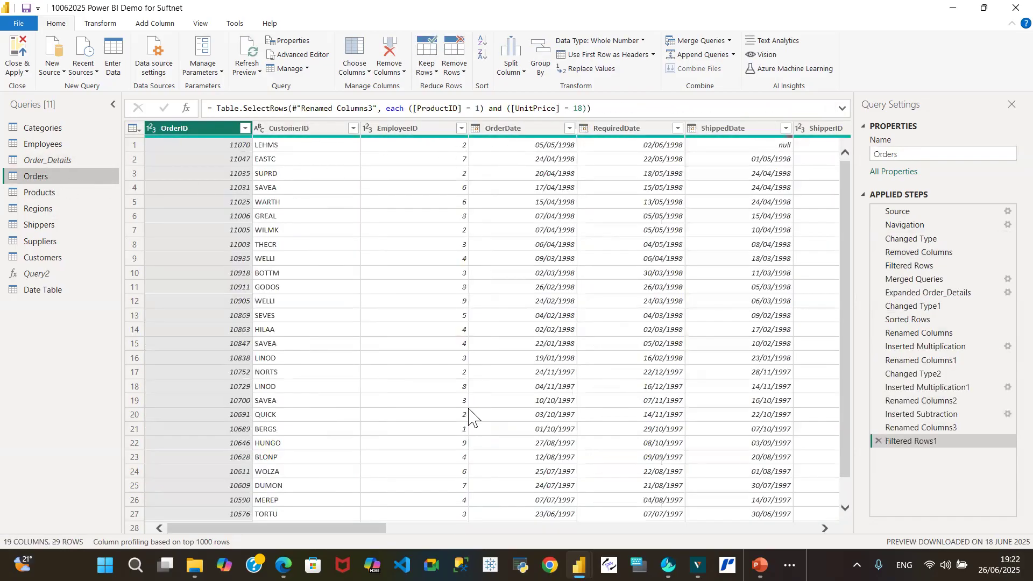
Check the list of OrderDate values in the Orders query once more, leaving the dates unfiltered.
{"action": "left_click_drag", "start_coordinate": [260, 529], "coordinate": [296, 539]}
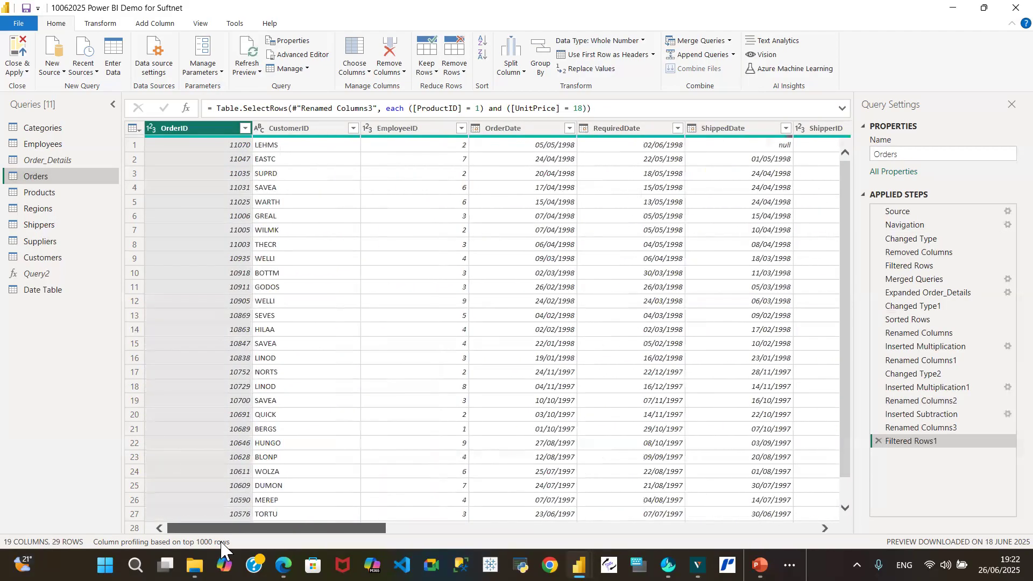
{"action": "left_click", "coordinate": [570, 134]}
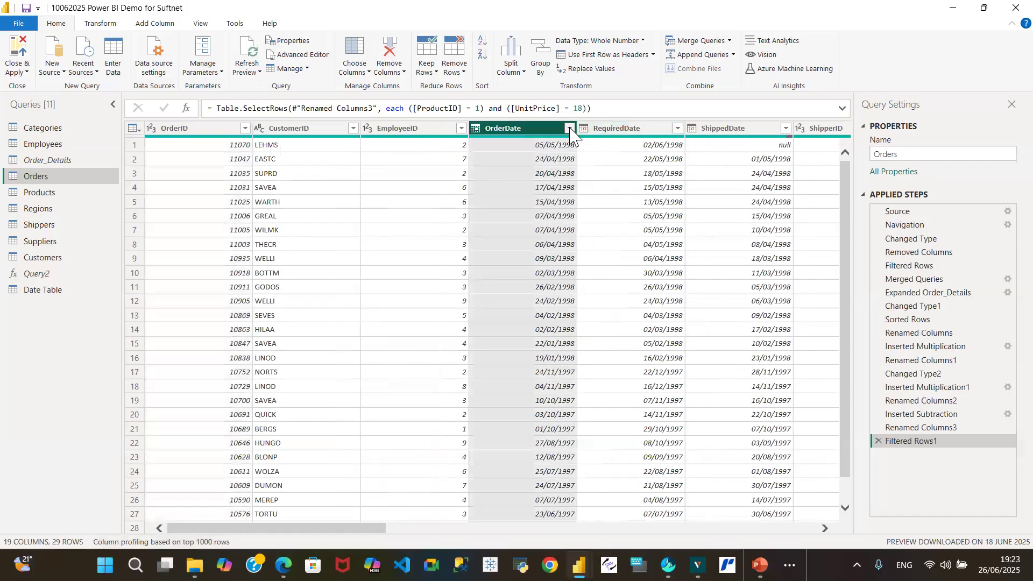
{"action": "left_click", "coordinate": [570, 129]}
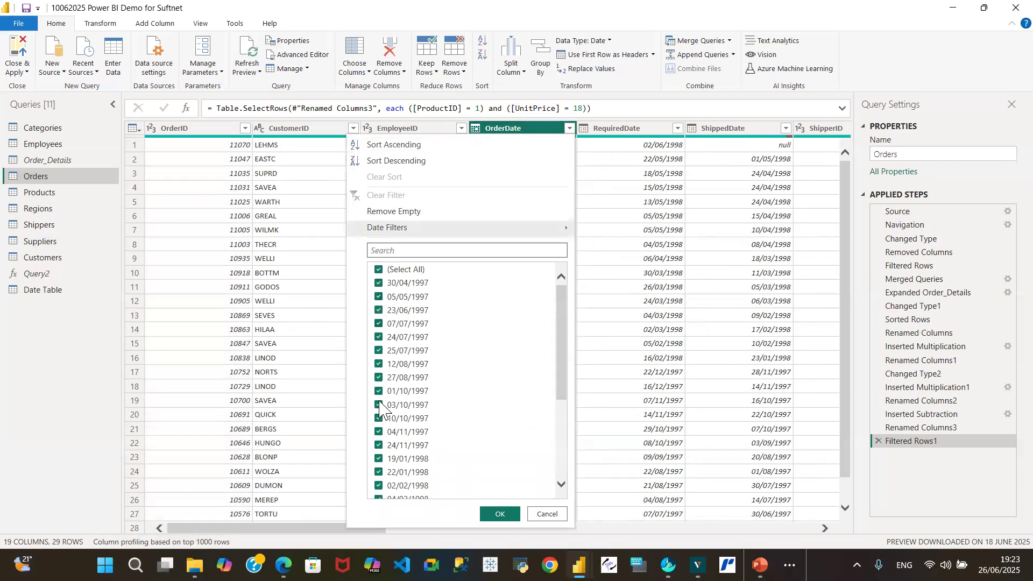
{"action": "left_click", "coordinate": [548, 513]}
Check the available UnitPrice filter values in the Orders query and delete its Filtered Rows1 step.
{"action": "left_click_drag", "start_coordinate": [358, 530], "coordinate": [646, 542]}
{"action": "left_click", "coordinate": [728, 128]}
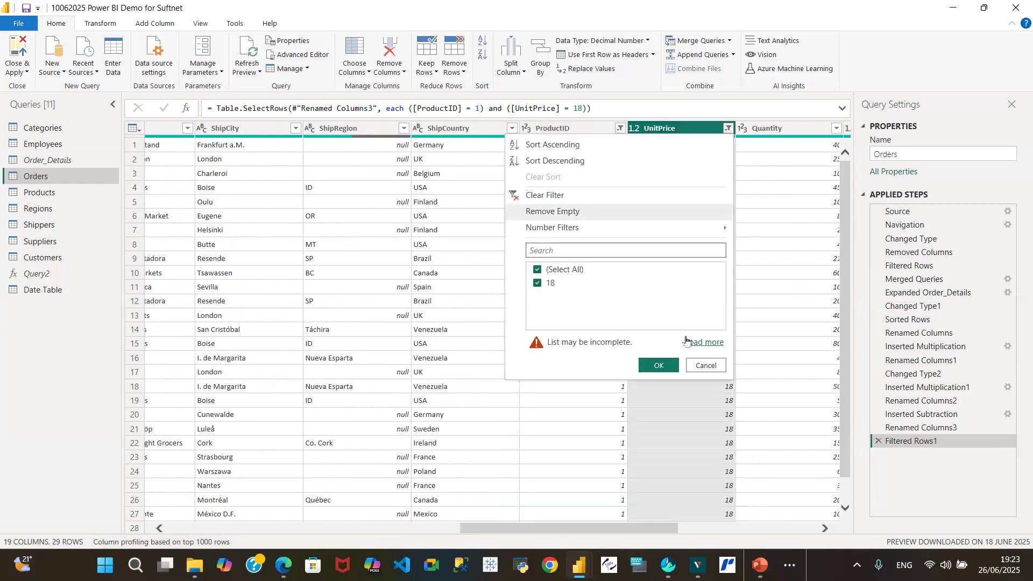
{"action": "left_click", "coordinate": [696, 342]}
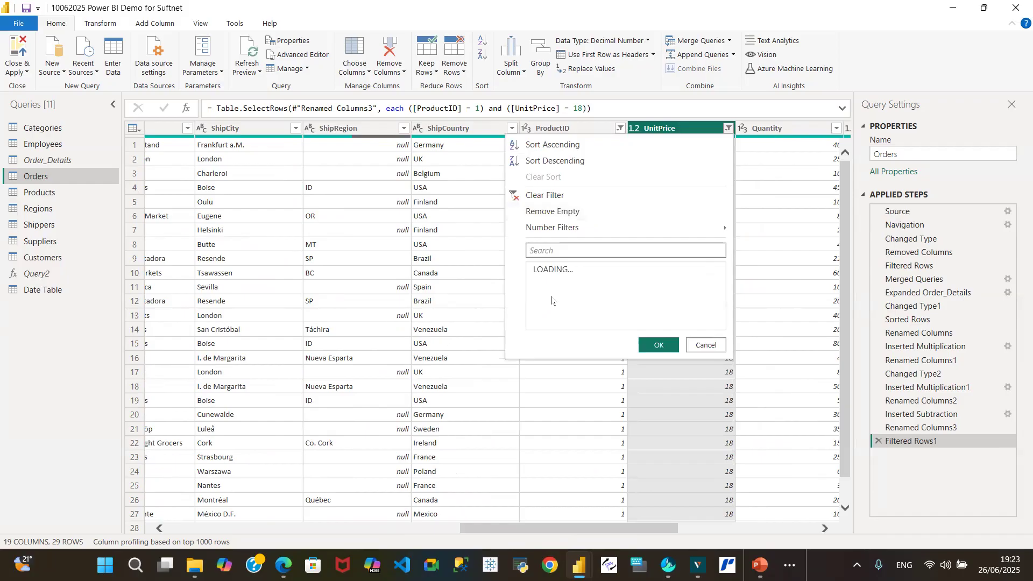
{"action": "left_click", "coordinate": [709, 344]}
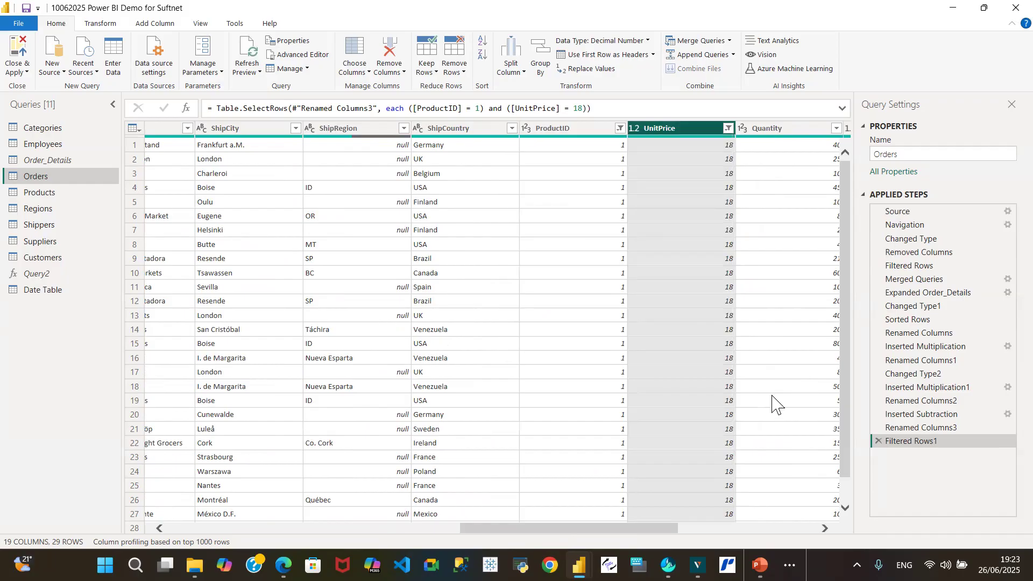
{"action": "left_click", "coordinate": [879, 441]}
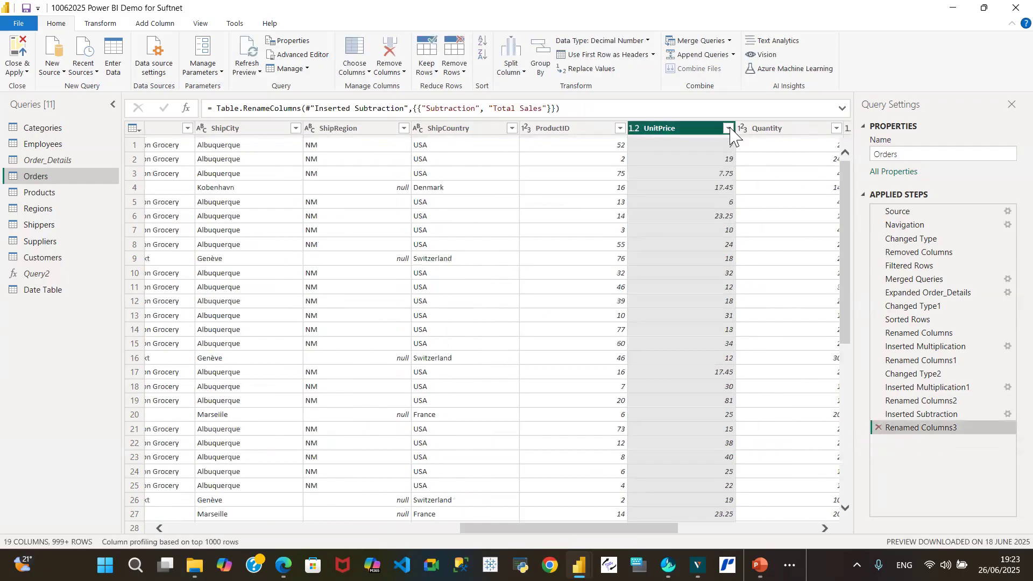
Reapply the Orders query filters for ProductID 1 and UnitPrice 18.
{"action": "left_click", "coordinate": [620, 128]}
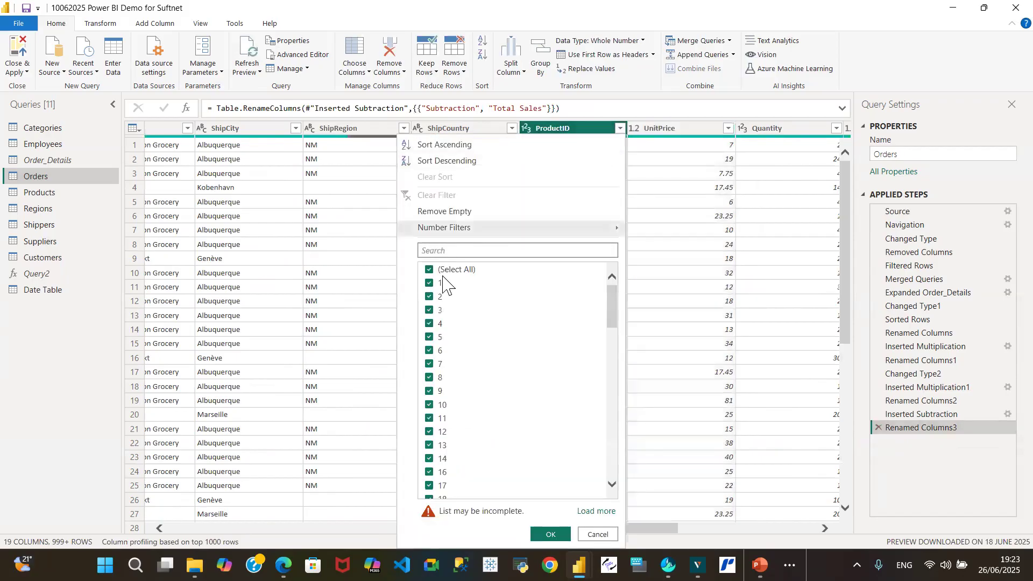
{"action": "left_click", "coordinate": [433, 269]}
{"action": "left_click", "coordinate": [430, 283]}
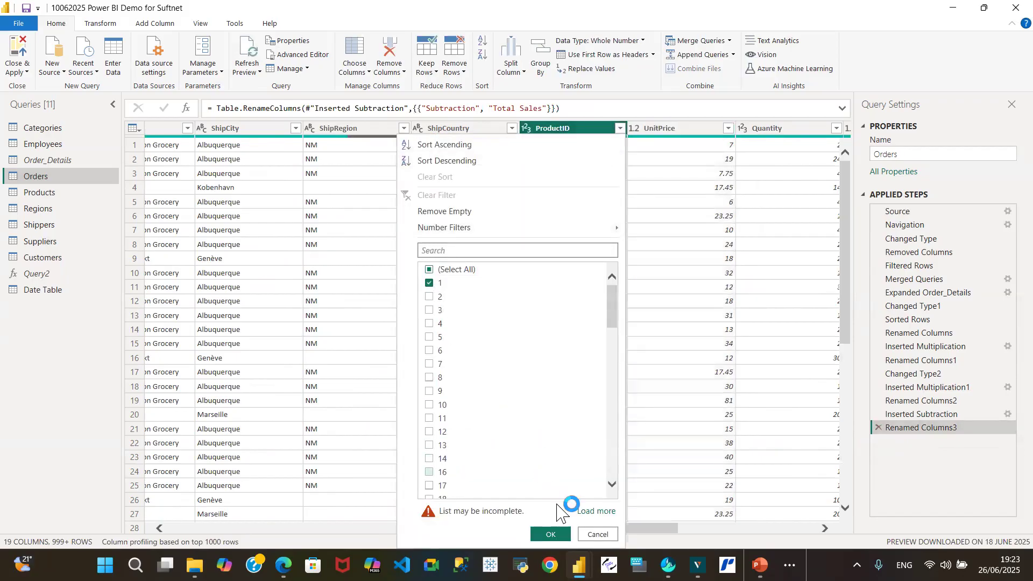
{"action": "left_click", "coordinate": [566, 535]}
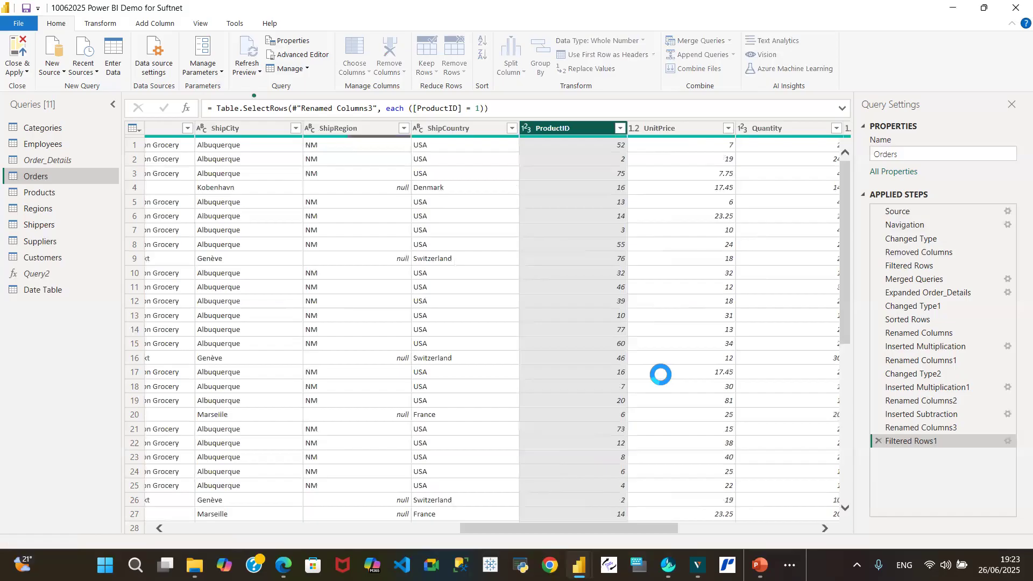
{"action": "left_click", "coordinate": [728, 128]}
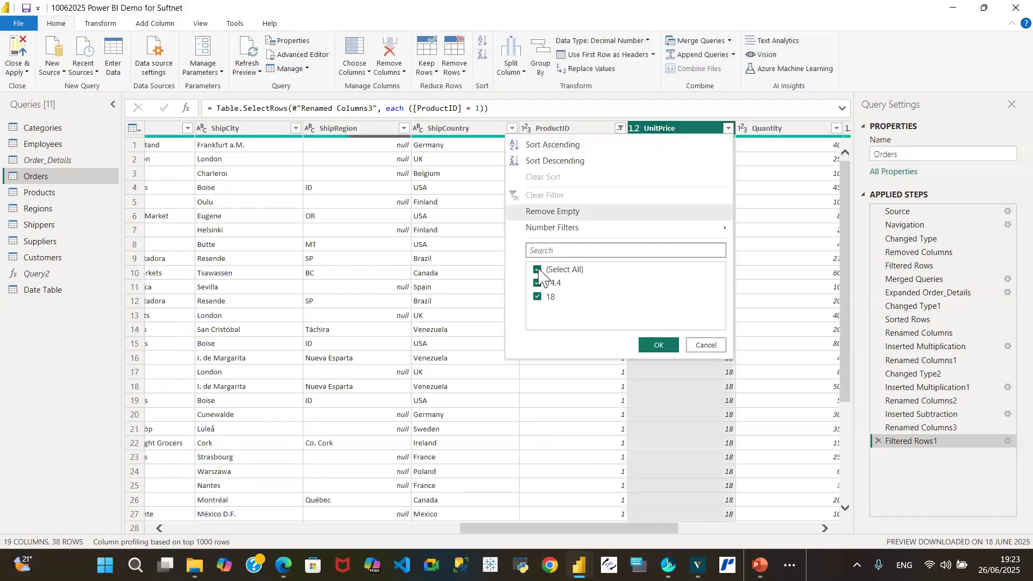
{"action": "left_click", "coordinate": [538, 284]}
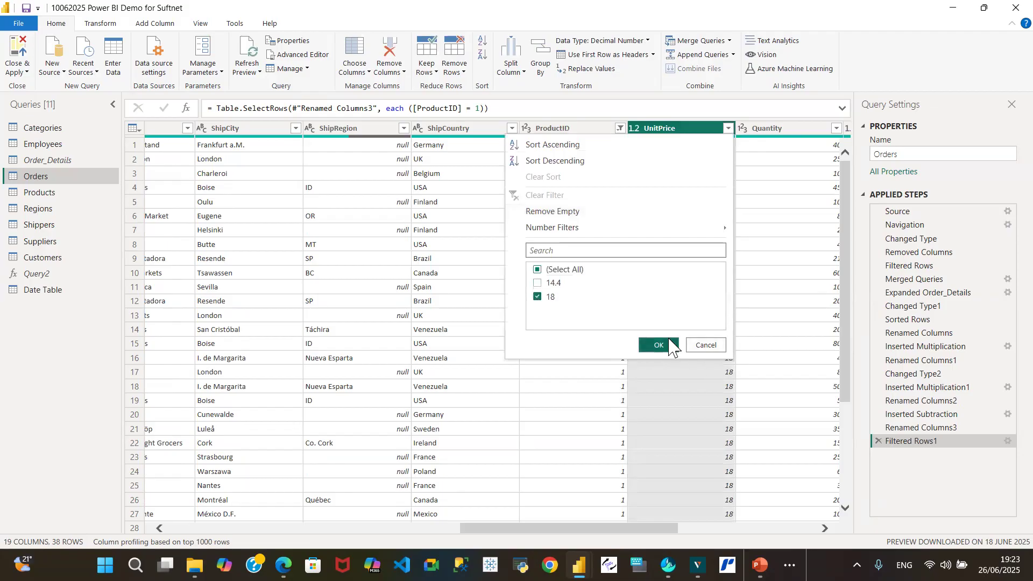
{"action": "left_click", "coordinate": [660, 346]}
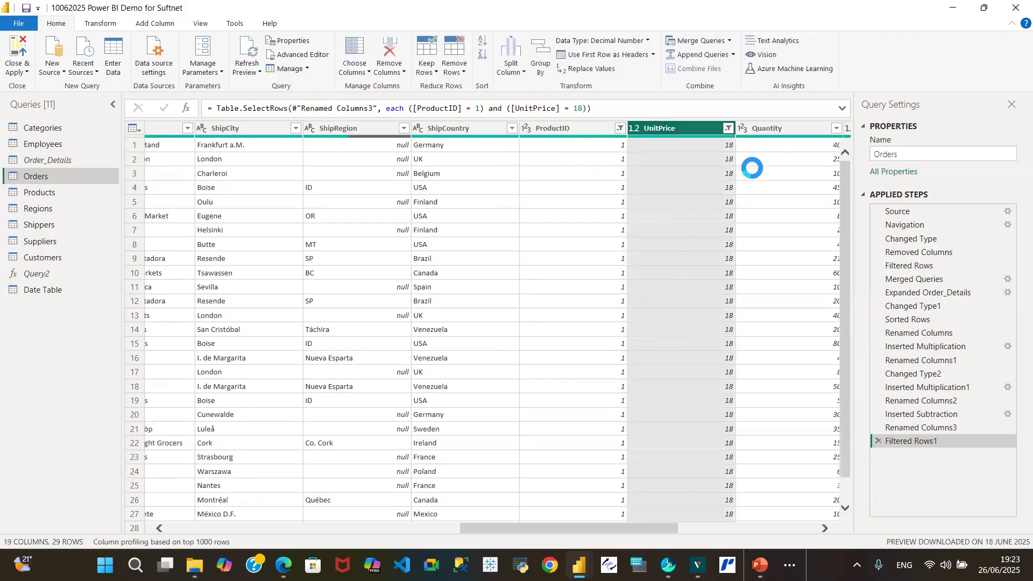
Review the OrderDate values and the UnitPrice filter list of the refiltered Orders query without changing the filters.
{"action": "left_click_drag", "start_coordinate": [487, 534], "coordinate": [201, 538]}
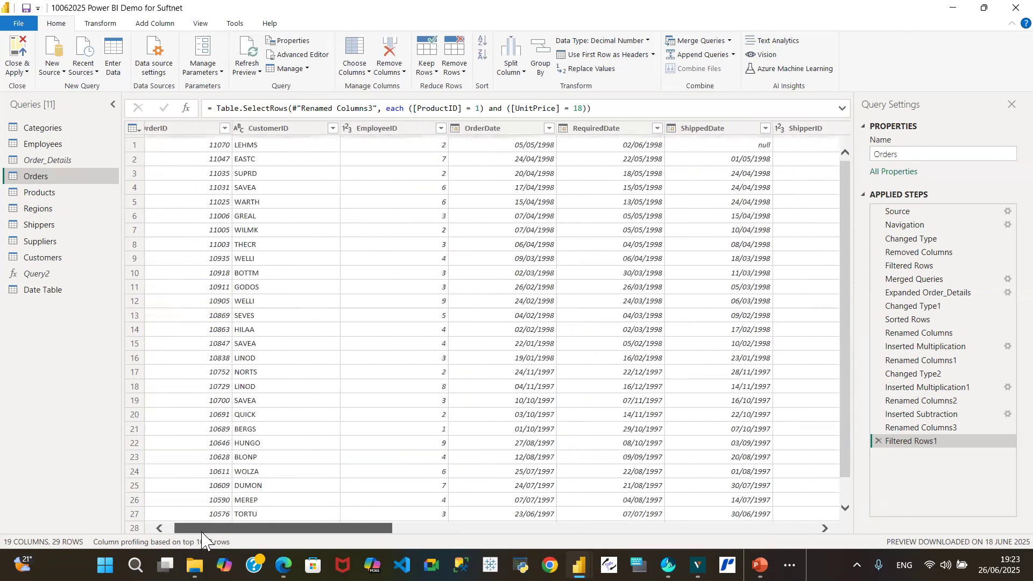
{"action": "left_click", "coordinate": [549, 129]}
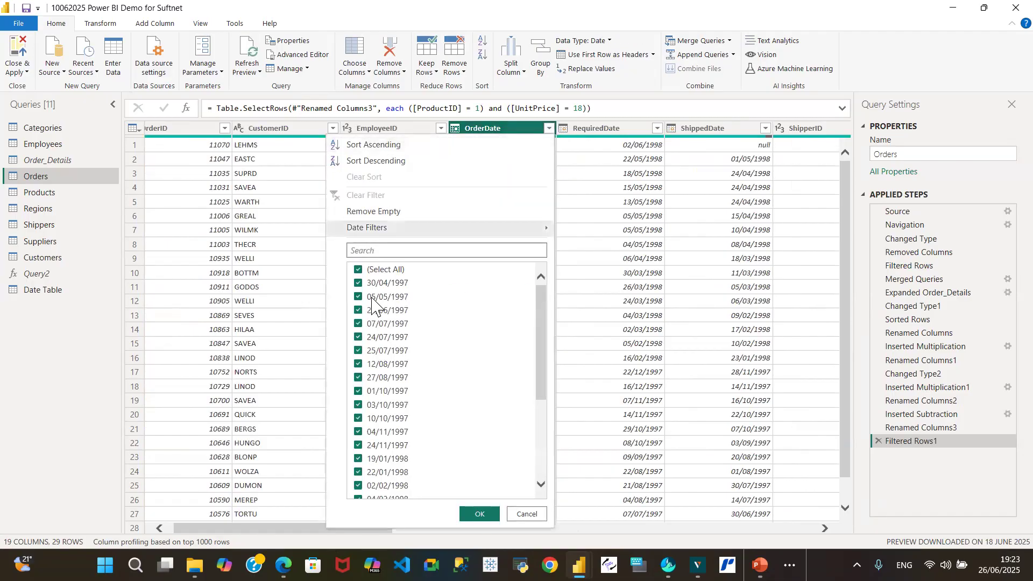
{"action": "left_click", "coordinate": [534, 516]}
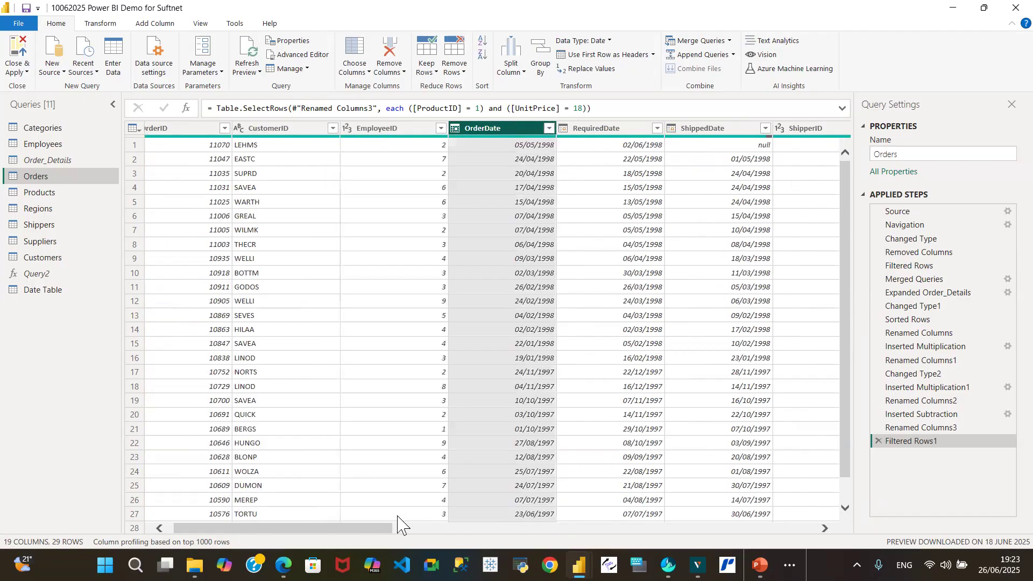
{"action": "left_click_drag", "start_coordinate": [353, 529], "coordinate": [693, 529]}
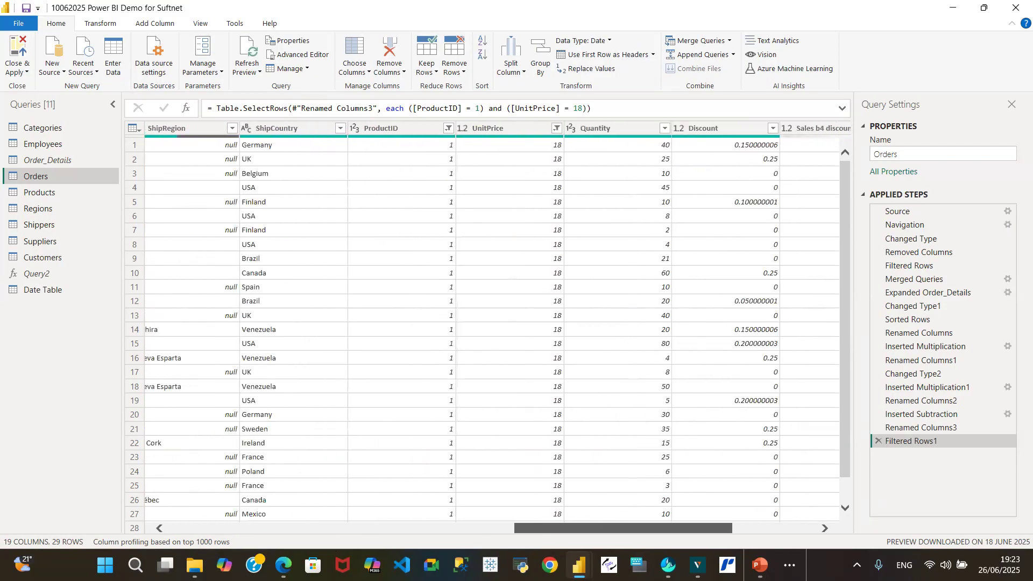
{"action": "left_click", "coordinate": [557, 129]}
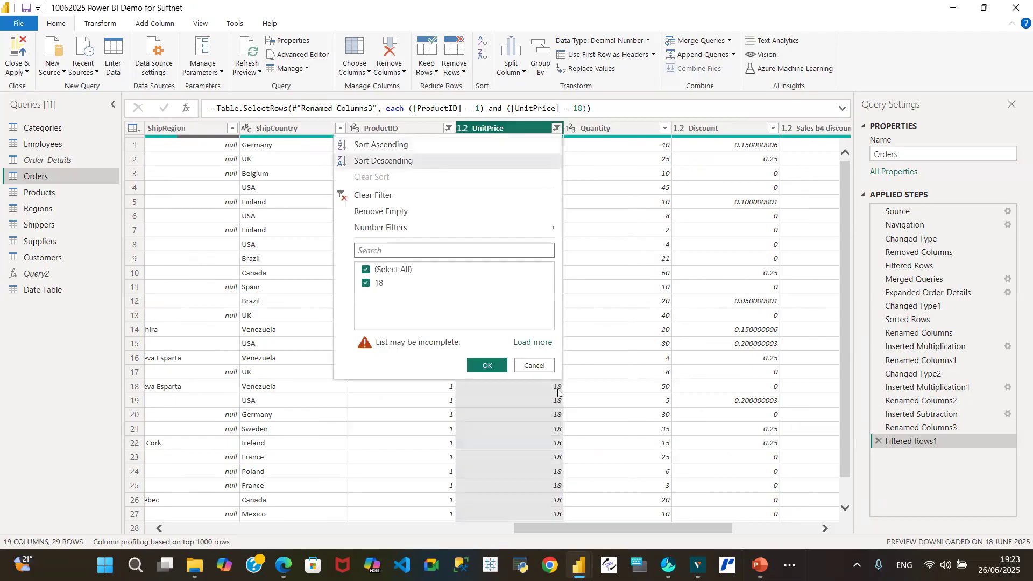
{"action": "left_click", "coordinate": [526, 342]}
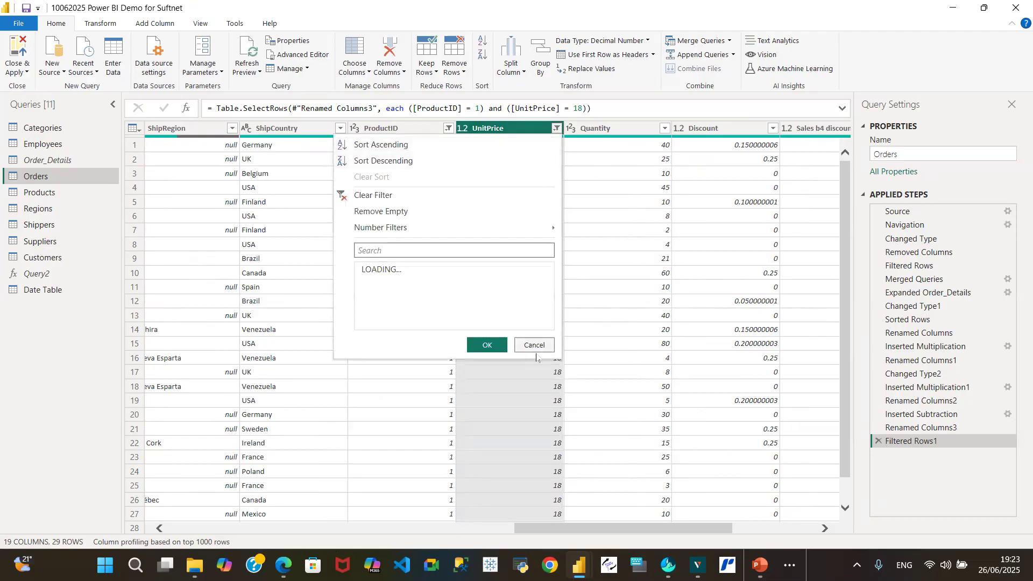
{"action": "left_click", "coordinate": [540, 347]}
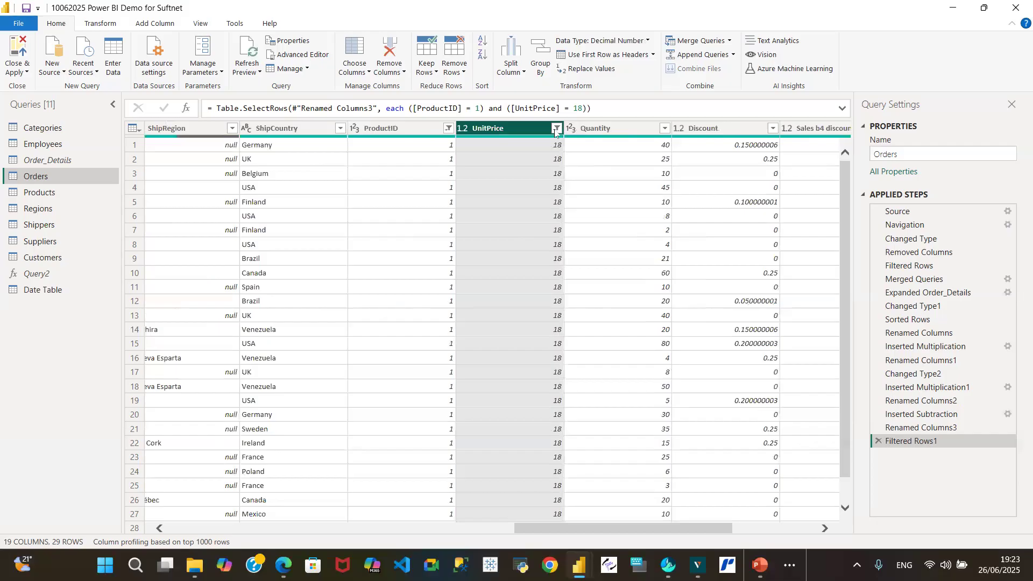
Change the UnitPrice condition in the Orders query's Filtered Rows1 formula to 14.4, keeping ProductID 1.
{"action": "left_click", "coordinate": [581, 111]}
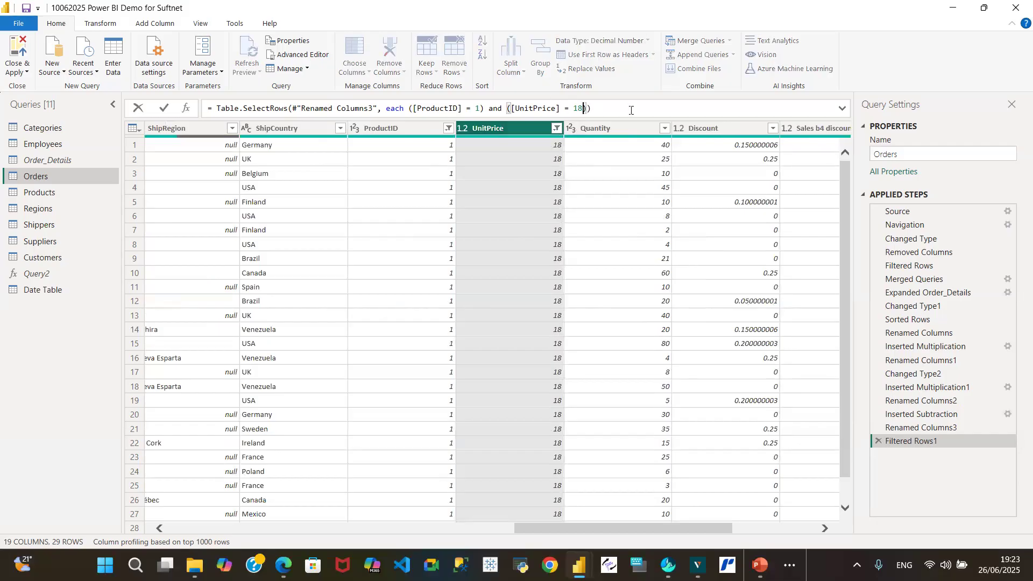
{"action": "key", "text": "BackSpace"}
{"action": "key", "text": "BackSpace"}
{"action": "left_click", "coordinate": [166, 109]}
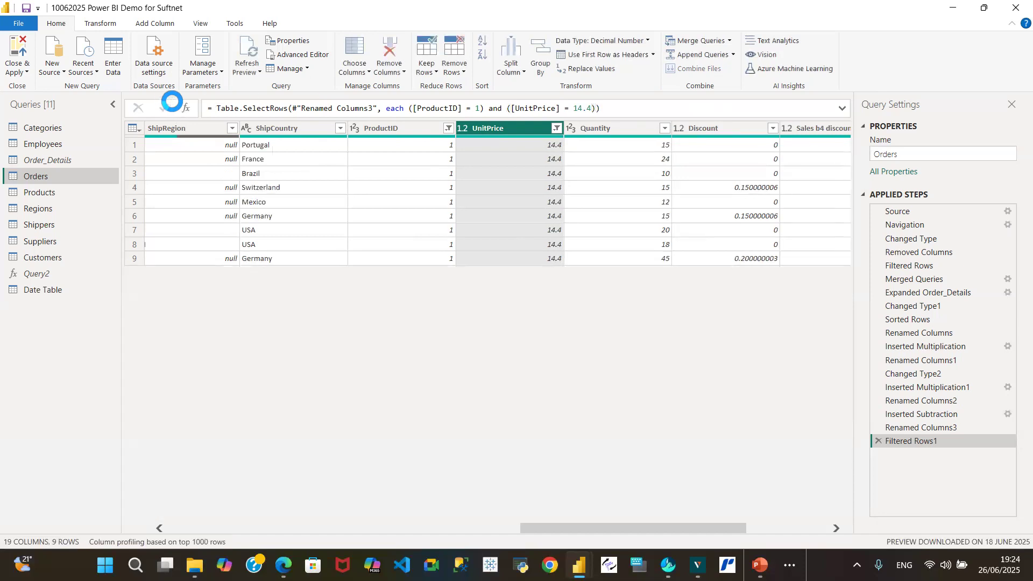
Review the OrderDate values for ProductID 1 at UnitPrice 14.4 without filtering dates, and delete the Filtered Rows1 step.
{"action": "left_click_drag", "start_coordinate": [565, 527], "coordinate": [269, 498]}
{"action": "left_click", "coordinate": [389, 127]}
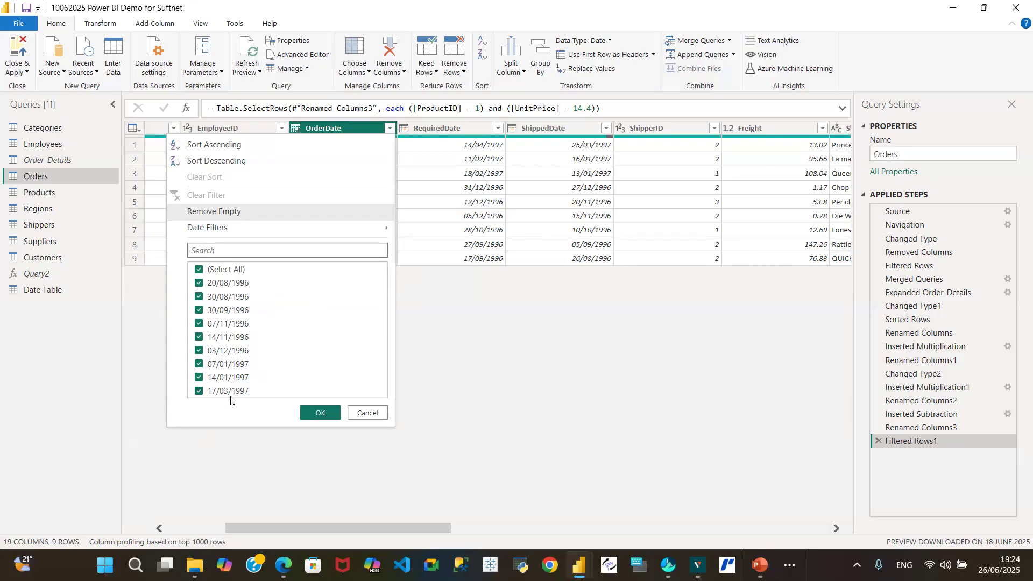
{"action": "left_click", "coordinate": [367, 413]}
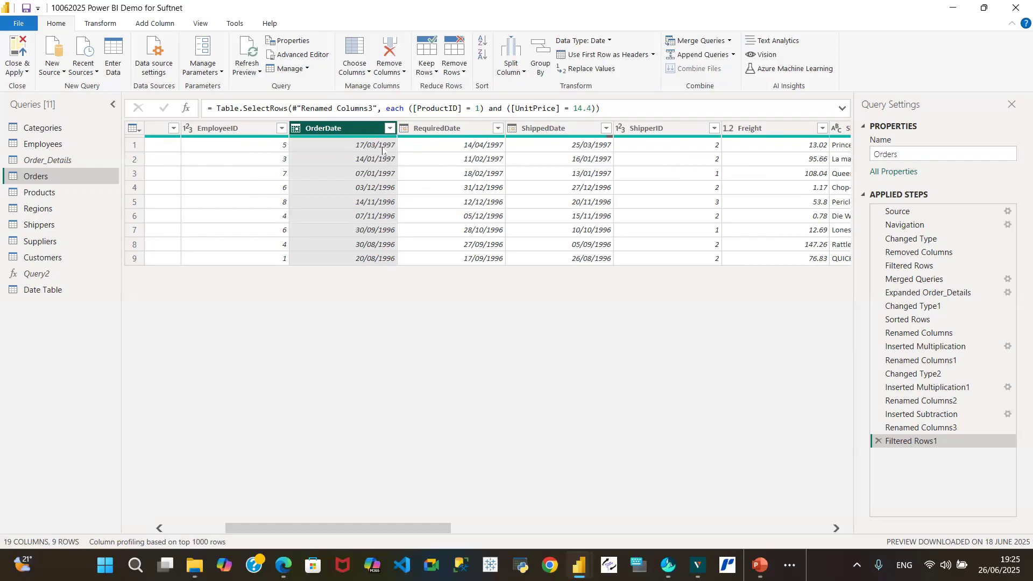
{"action": "left_click", "coordinate": [389, 129]}
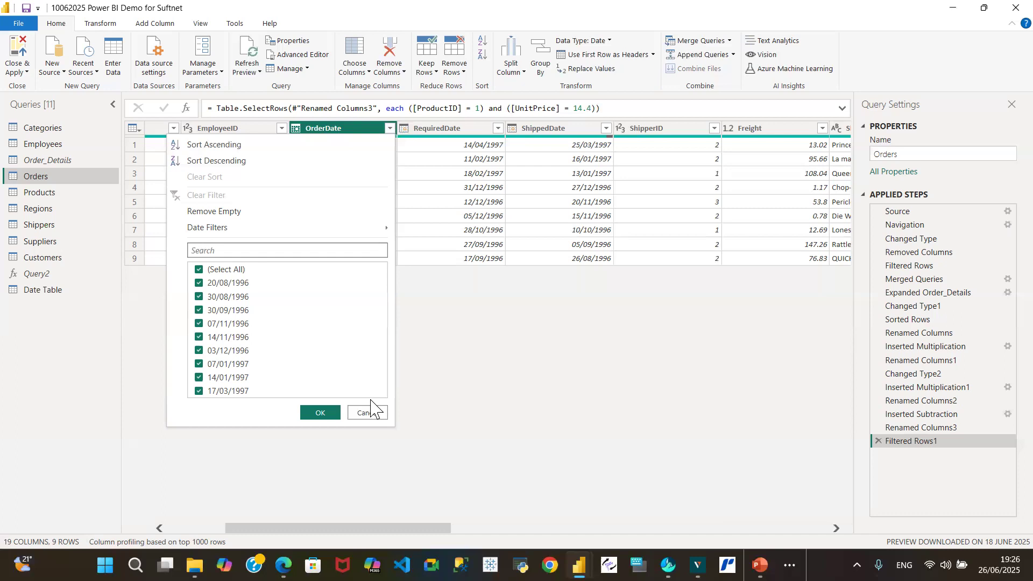
{"action": "left_click", "coordinate": [375, 412]}
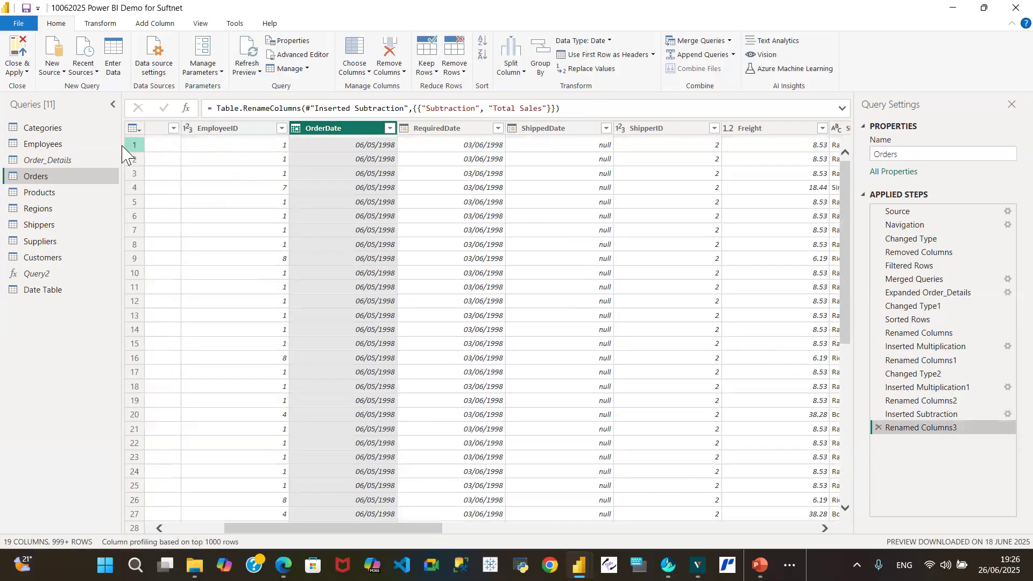
Temporarily filter the Products query to ProductID 2 to check its UnitPrice, and delete the Filtered Rows step.
{"action": "left_click", "coordinate": [52, 194]}
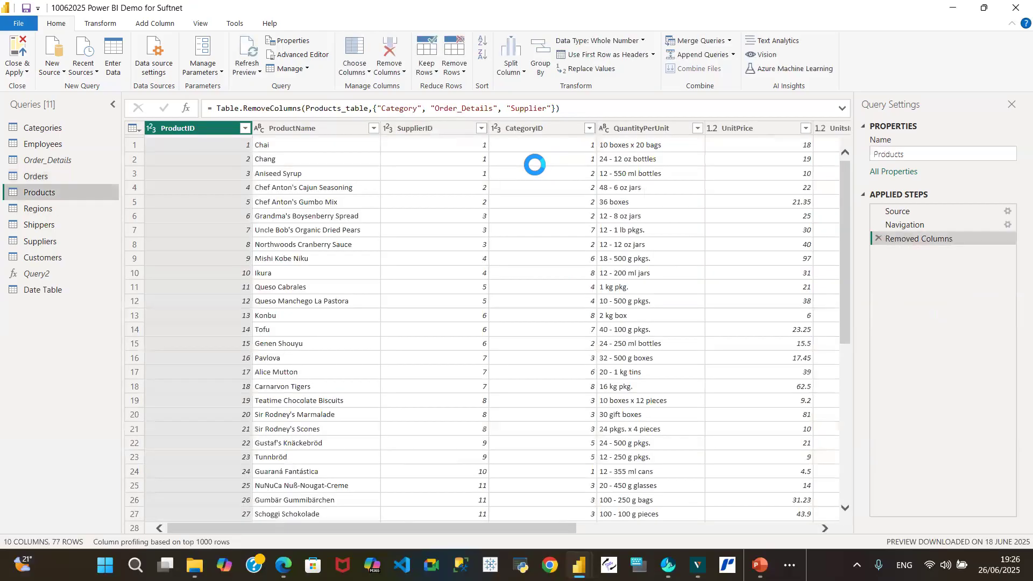
{"action": "left_click", "coordinate": [480, 128]}
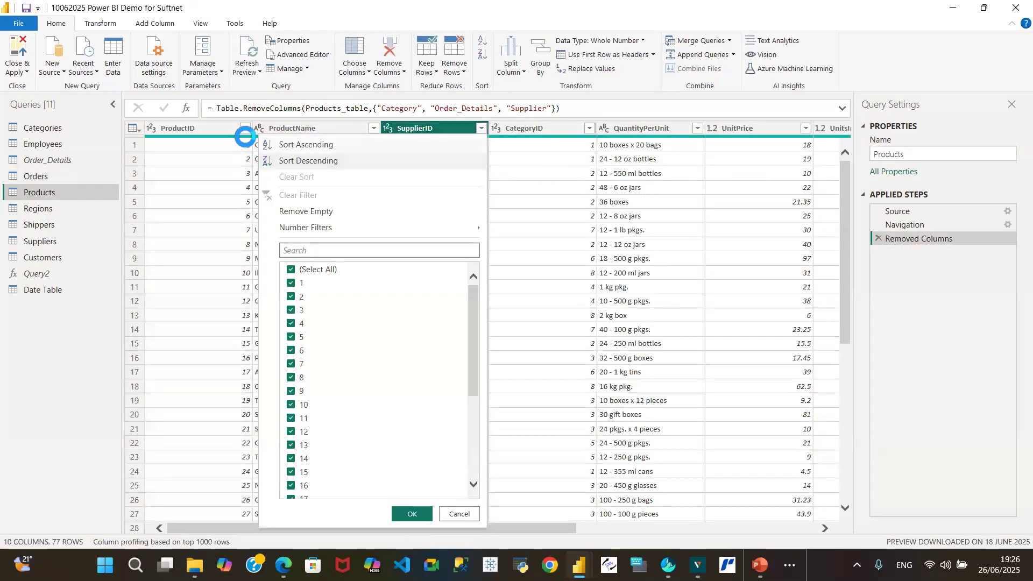
{"action": "left_click", "coordinate": [178, 130]}
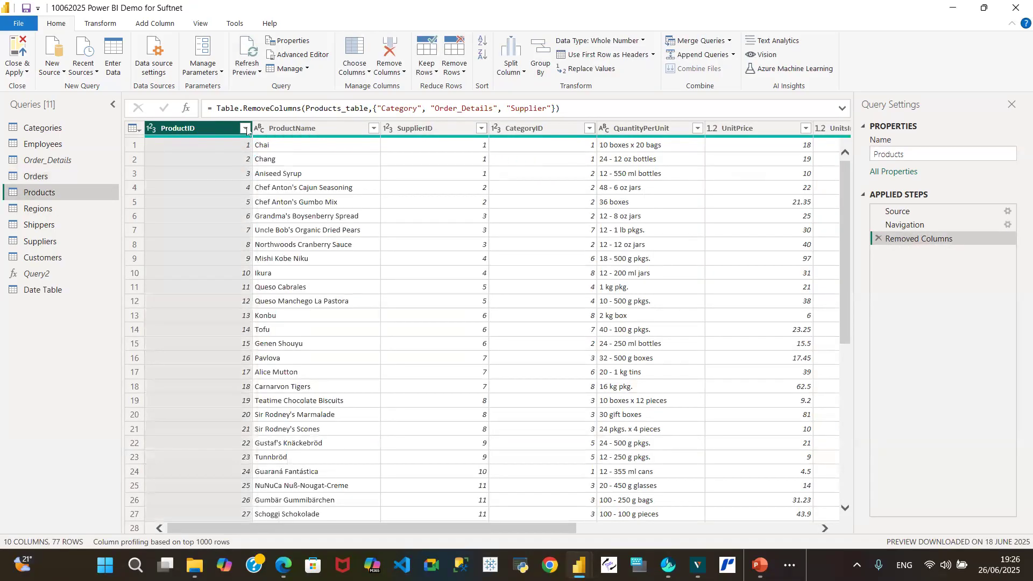
{"action": "left_click", "coordinate": [246, 129]}
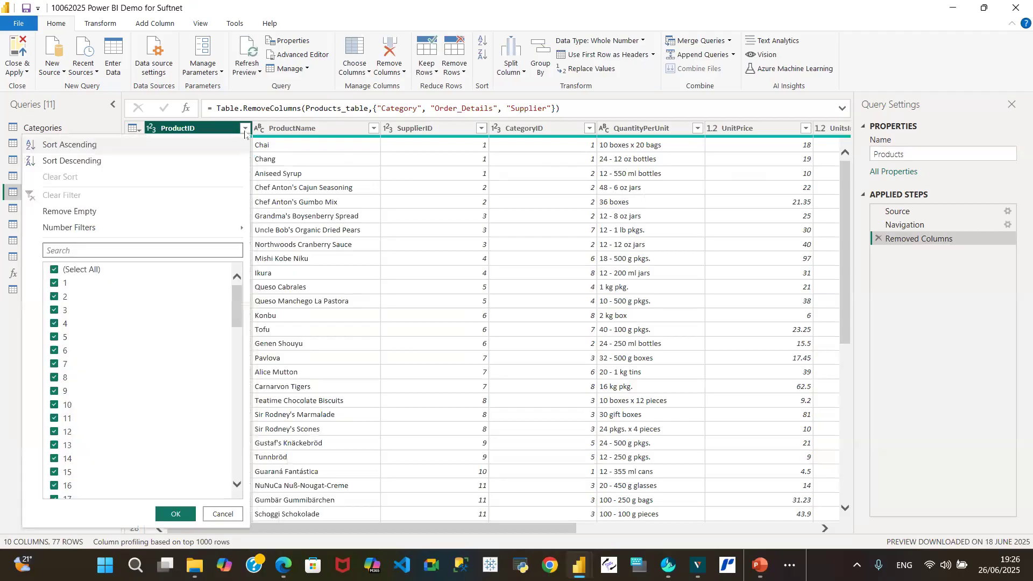
{"action": "left_click", "coordinate": [55, 271]}
{"action": "left_click", "coordinate": [54, 297]}
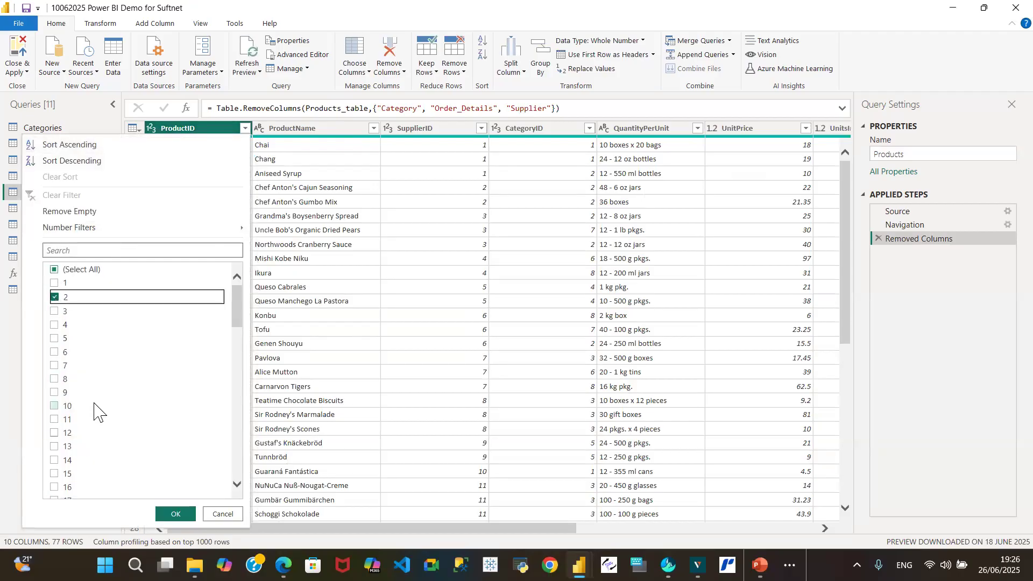
{"action": "left_click", "coordinate": [176, 514]}
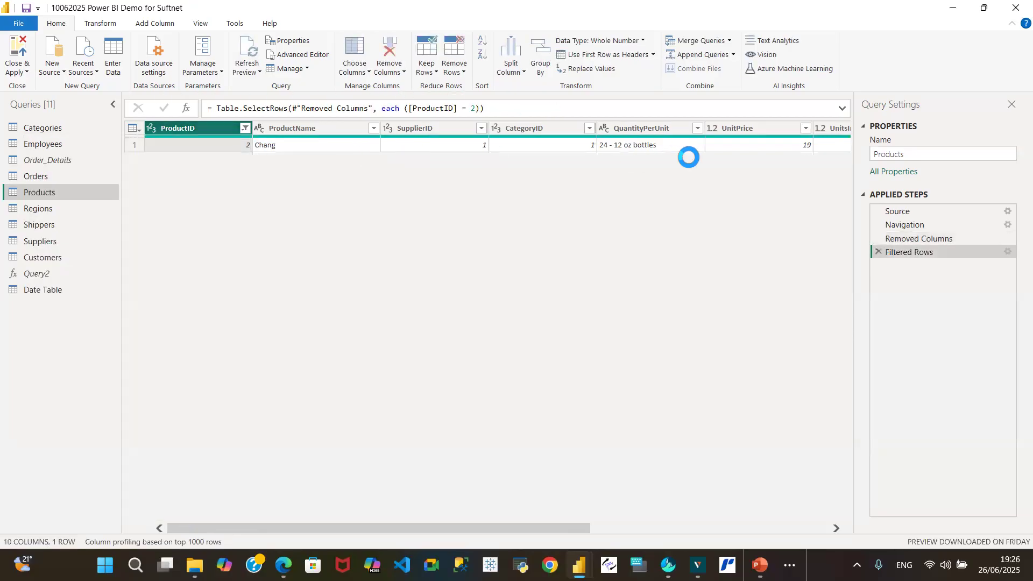
{"action": "left_click_drag", "start_coordinate": [508, 527], "coordinate": [541, 527]}
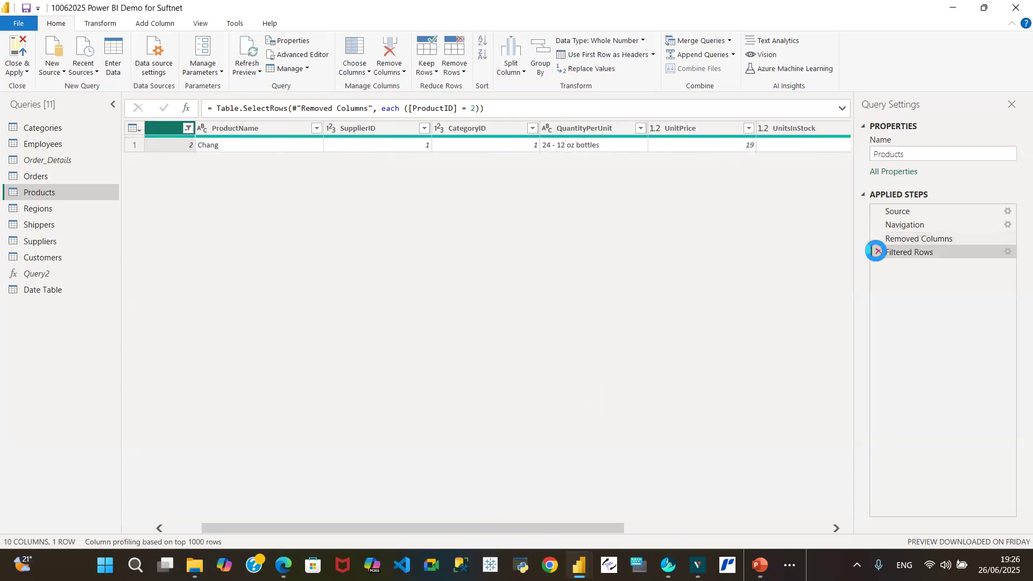
{"action": "left_click", "coordinate": [878, 252]}
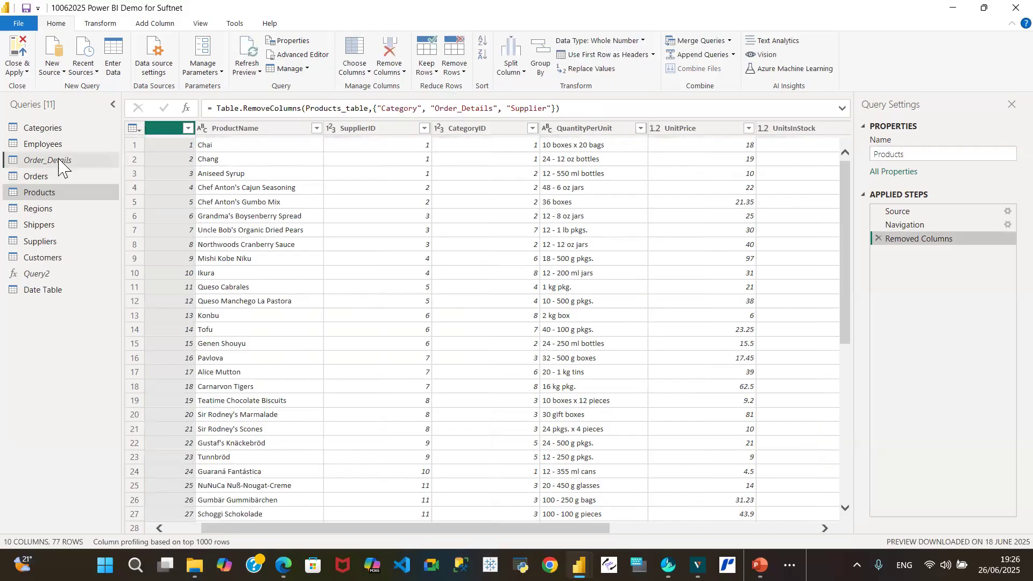
Temporarily filter the Order_Details query to ProductID 2, review its UnitPrice values, and delete the Filtered Rows step.
{"action": "left_click", "coordinate": [54, 160]}
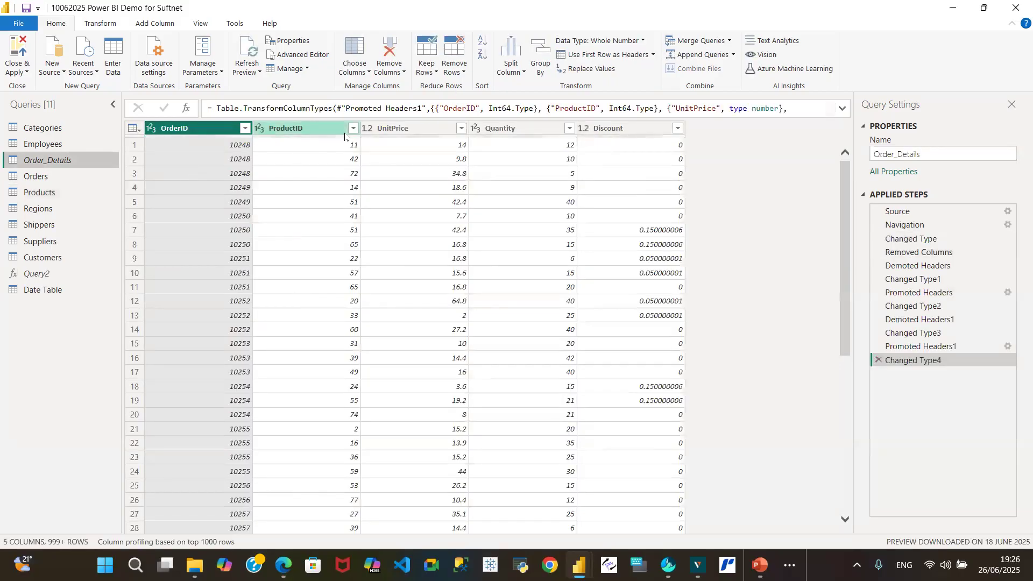
{"action": "left_click", "coordinate": [353, 128]}
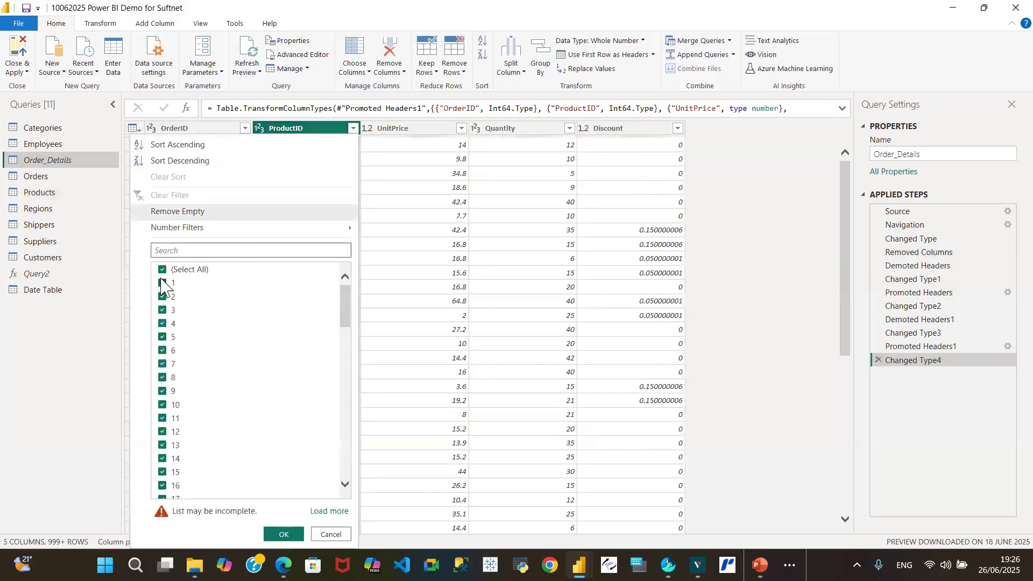
{"action": "left_click", "coordinate": [162, 270]}
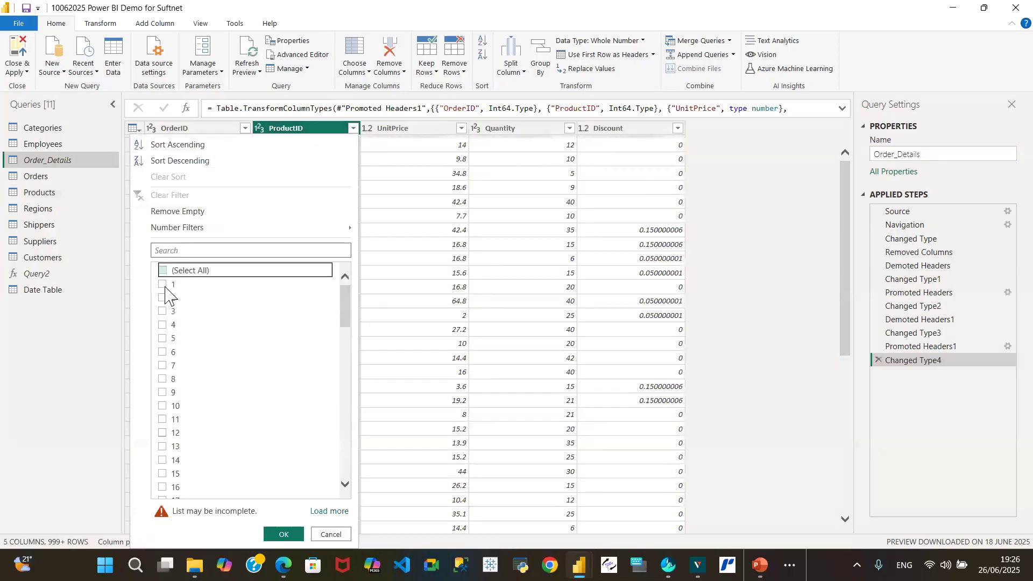
{"action": "left_click", "coordinate": [163, 298]}
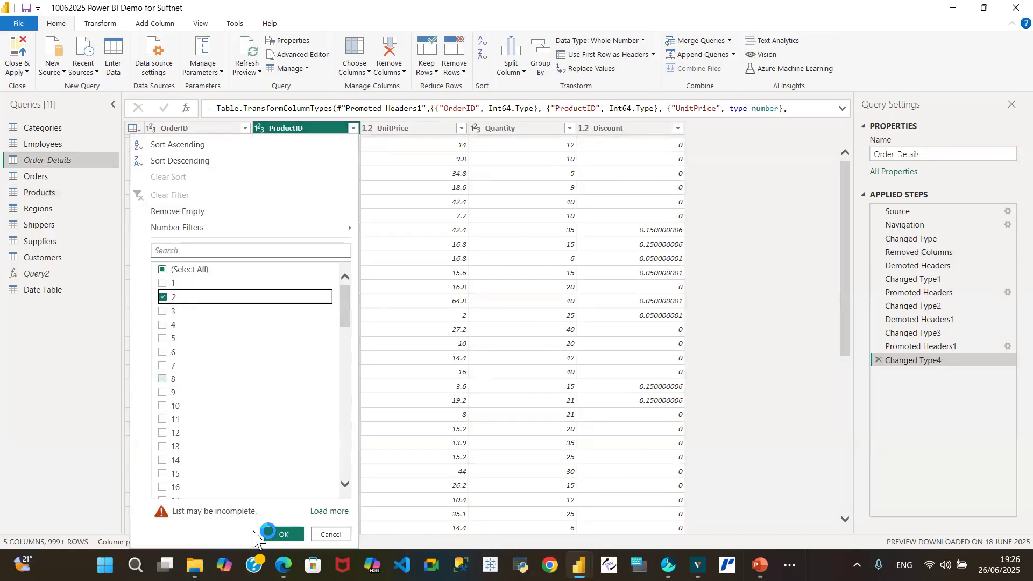
{"action": "left_click", "coordinate": [282, 534]}
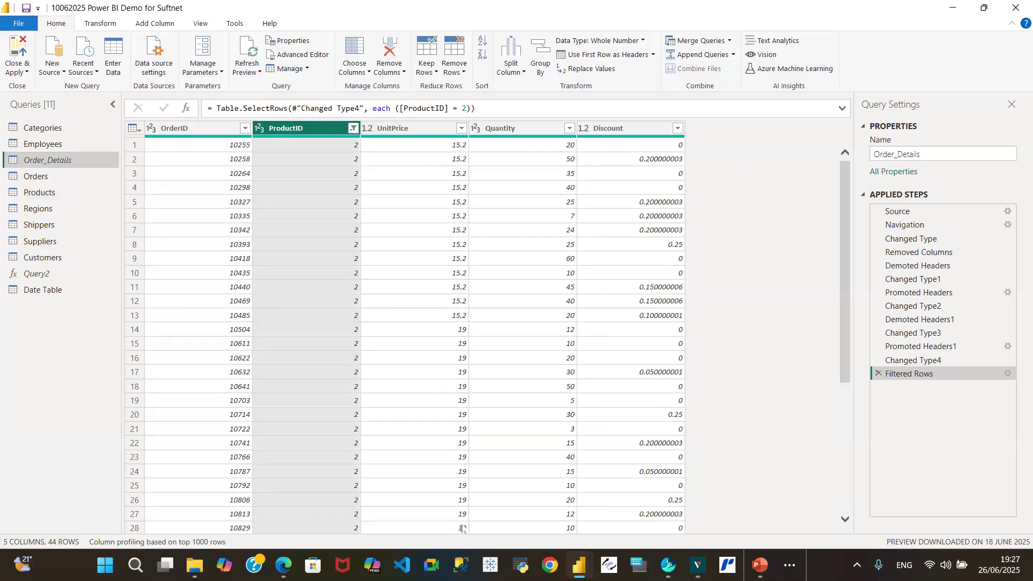
{"action": "left_click_drag", "start_coordinate": [849, 306], "coordinate": [869, 97]}
{"action": "left_click", "coordinate": [879, 373]}
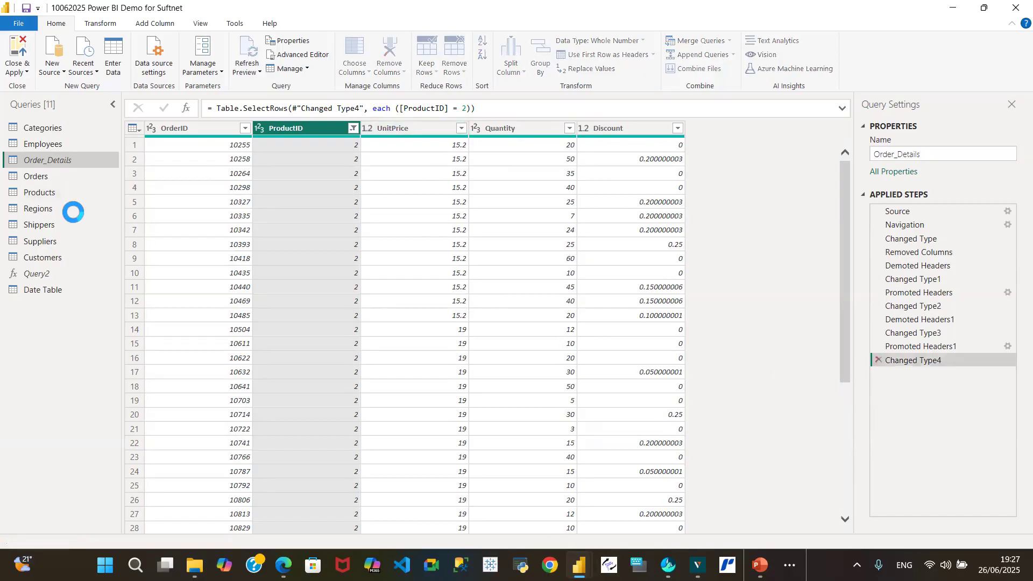
Try to filter the Orders query to ProductID 2 only.
{"action": "left_click", "coordinate": [67, 176]}
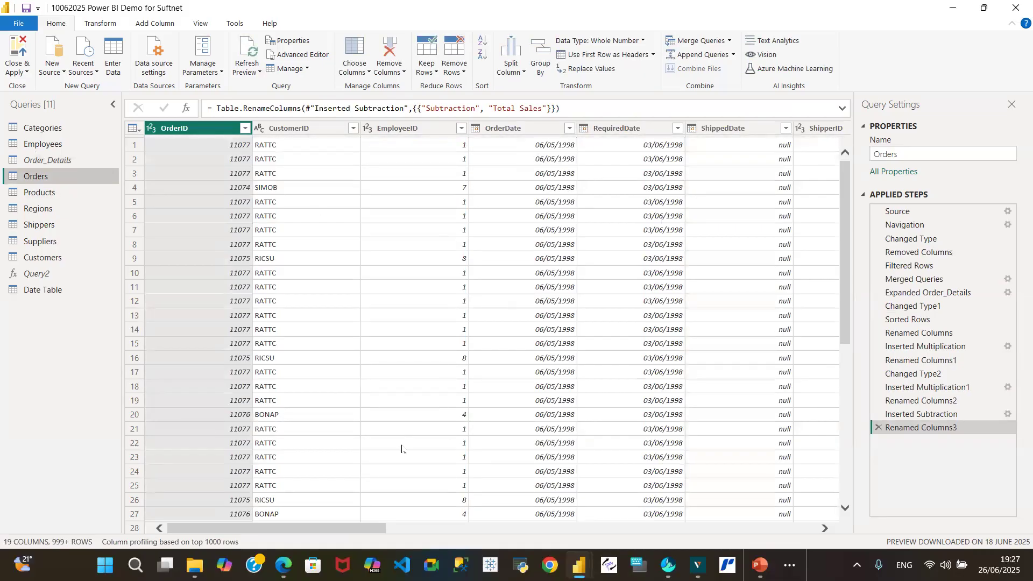
{"action": "left_click_drag", "start_coordinate": [378, 528], "coordinate": [605, 533]}
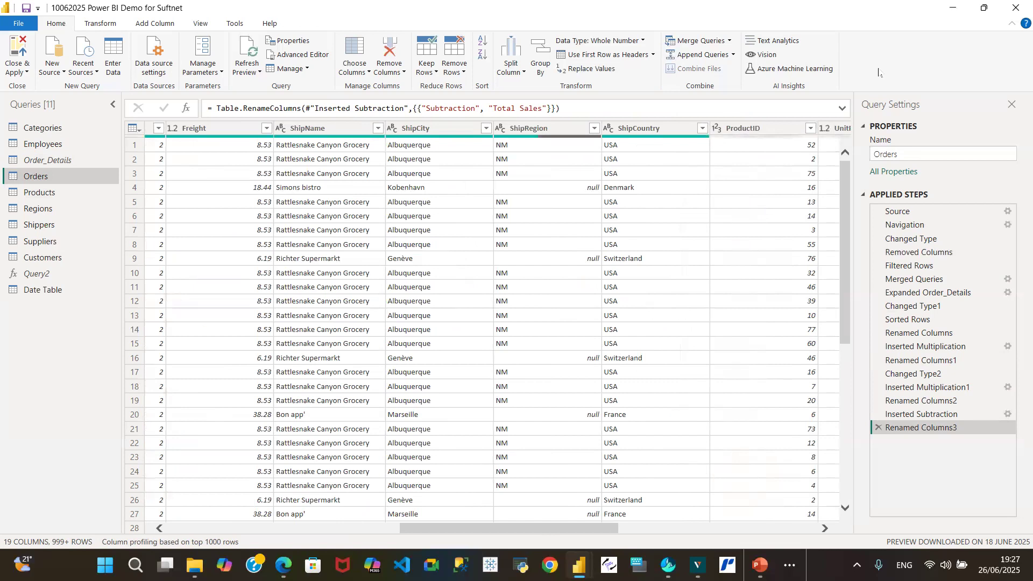
{"action": "left_click", "coordinate": [811, 128]}
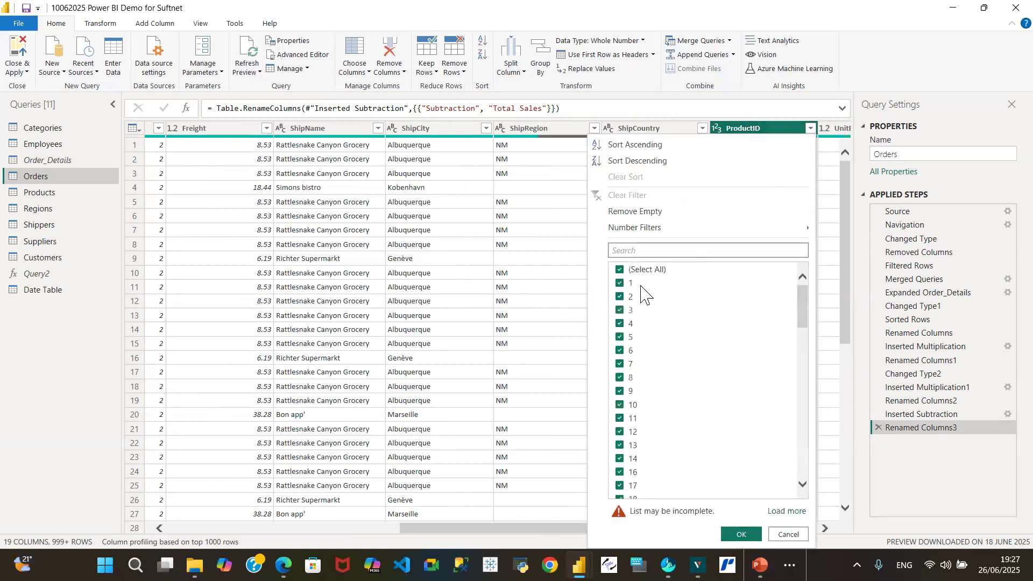
{"action": "left_click", "coordinate": [620, 270]}
{"action": "left_click", "coordinate": [622, 297]}
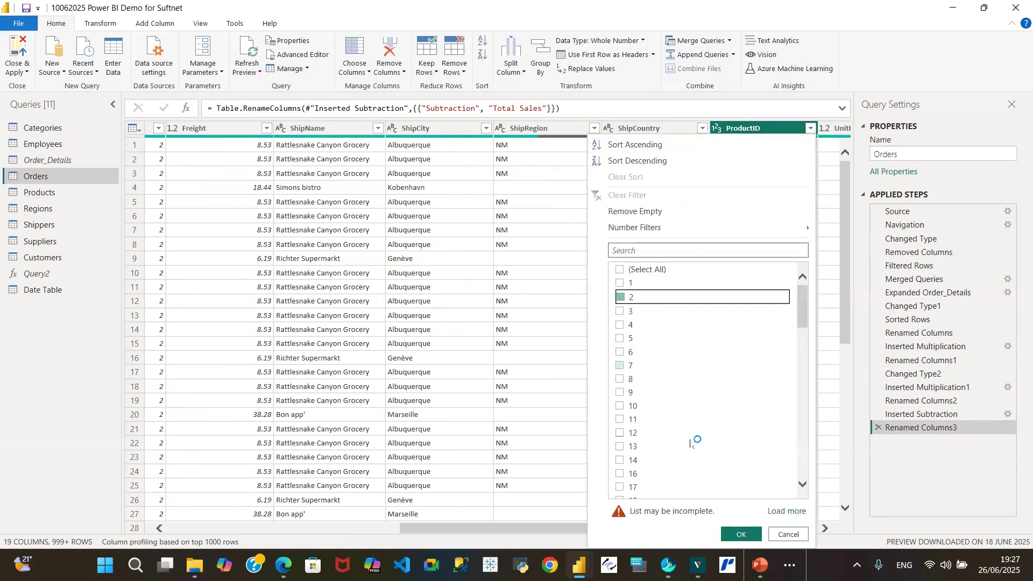
{"action": "left_click", "coordinate": [741, 534]}
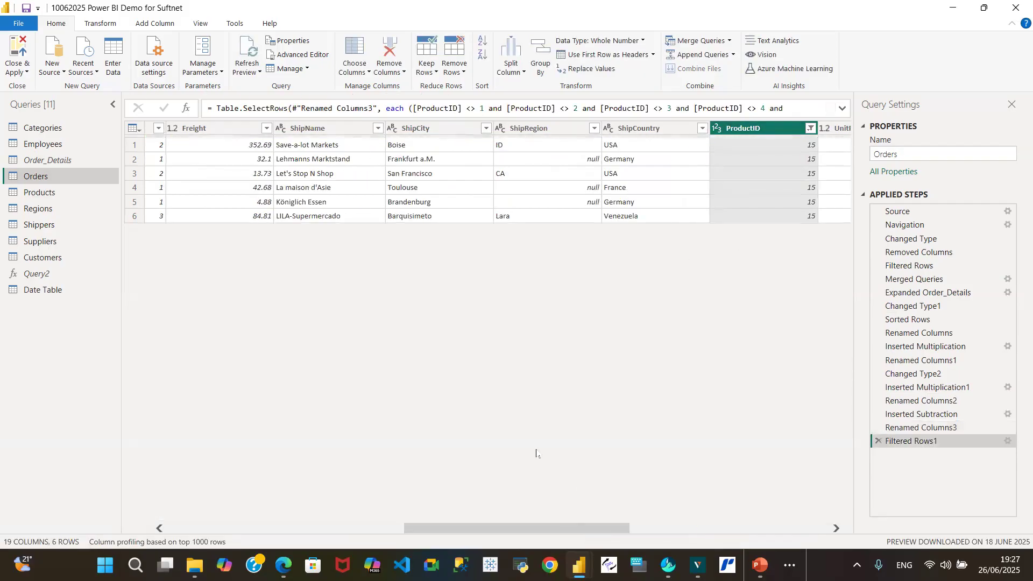
Compare the UnitPrice and OrderDate values of the filtered Orders rows, and delete the Filtered Rows1 step.
{"action": "left_click_drag", "start_coordinate": [530, 529], "coordinate": [669, 548]}
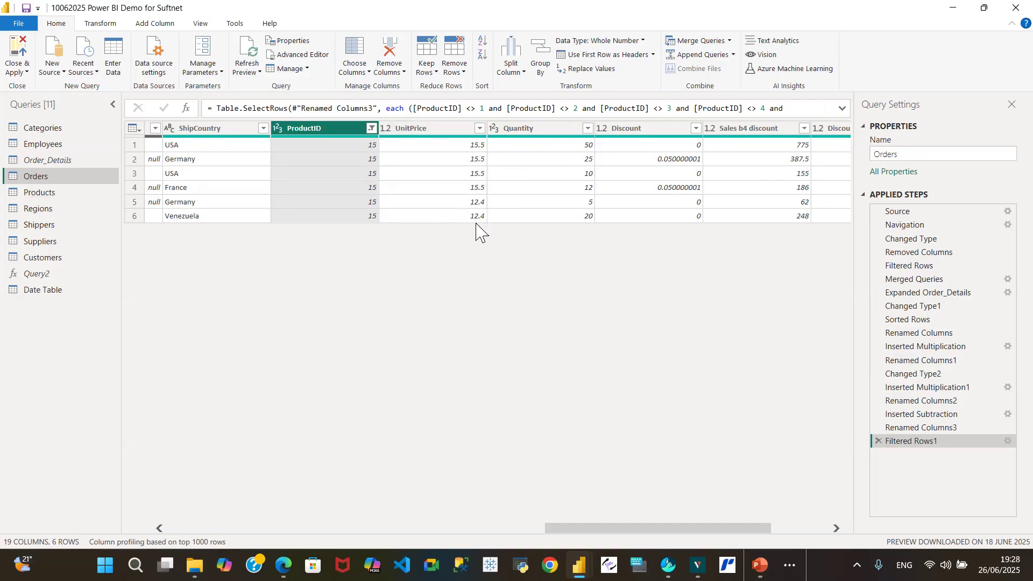
{"action": "left_click_drag", "start_coordinate": [575, 533], "coordinate": [251, 511]}
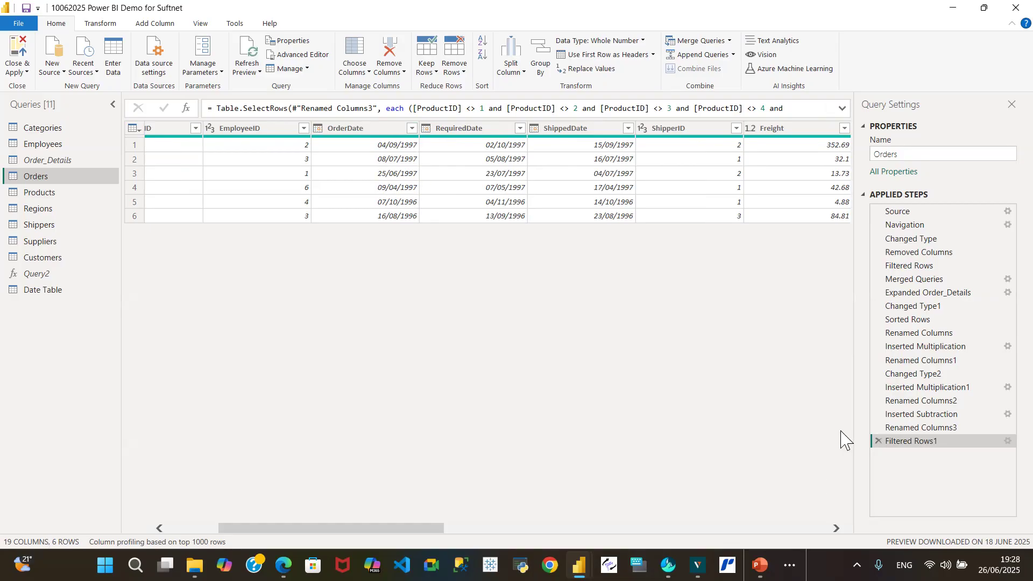
{"action": "left_click", "coordinate": [878, 440]}
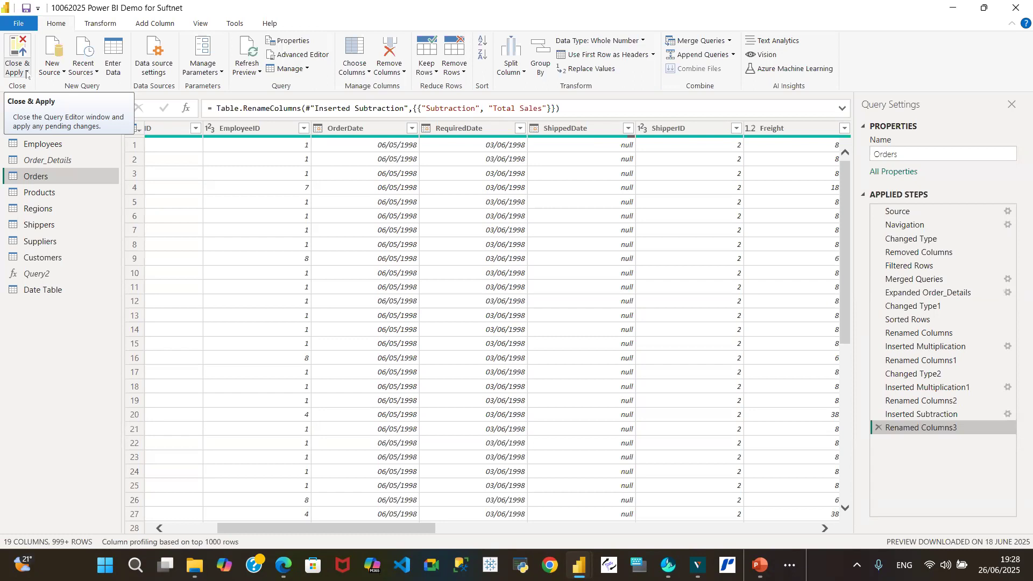
Close the Power Query Editor with pending changes applied and view the Orders table from its first column.
{"action": "left_click", "coordinate": [27, 74]}
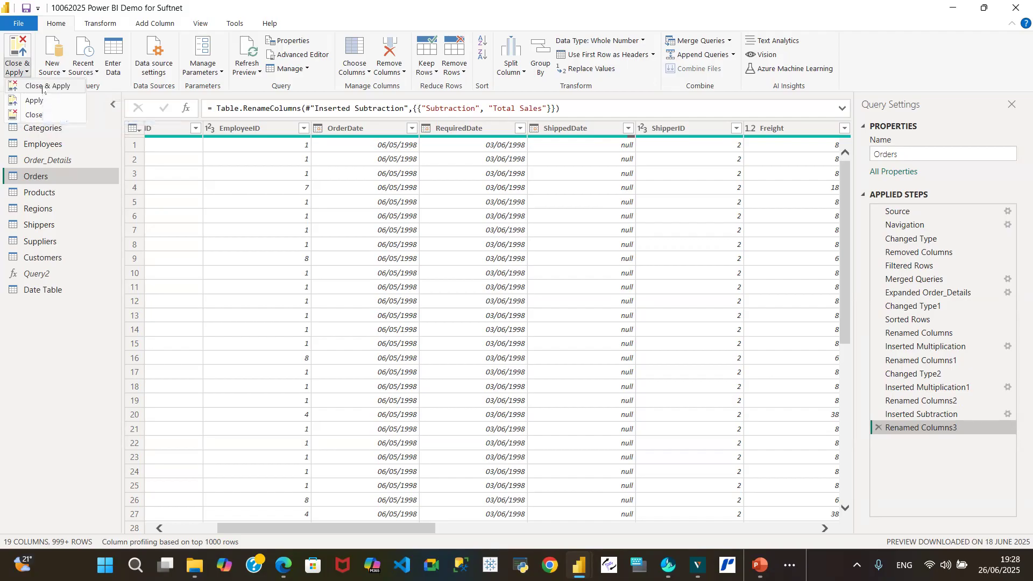
{"action": "left_click", "coordinate": [47, 87]}
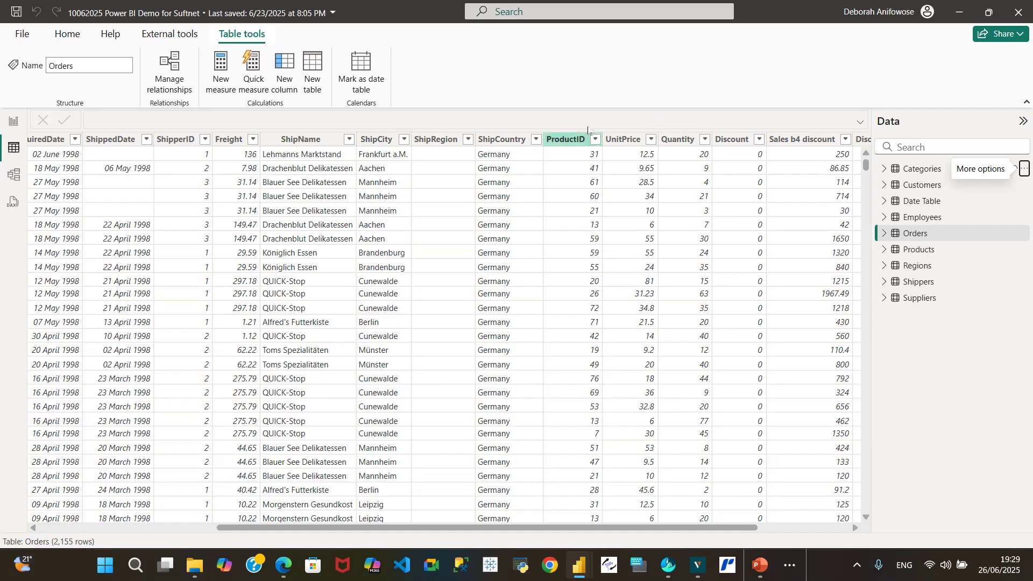
{"action": "left_click_drag", "start_coordinate": [600, 530], "coordinate": [266, 514]}
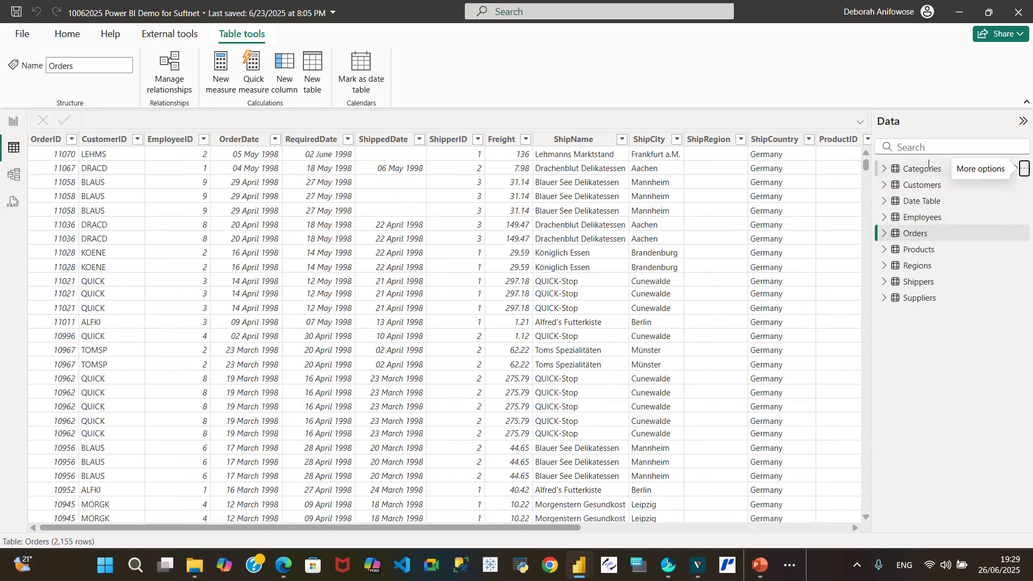
Remove the EAEGGS text box from report Page 1 and add an empty clustered bar chart.
{"action": "left_click", "coordinate": [11, 122]}
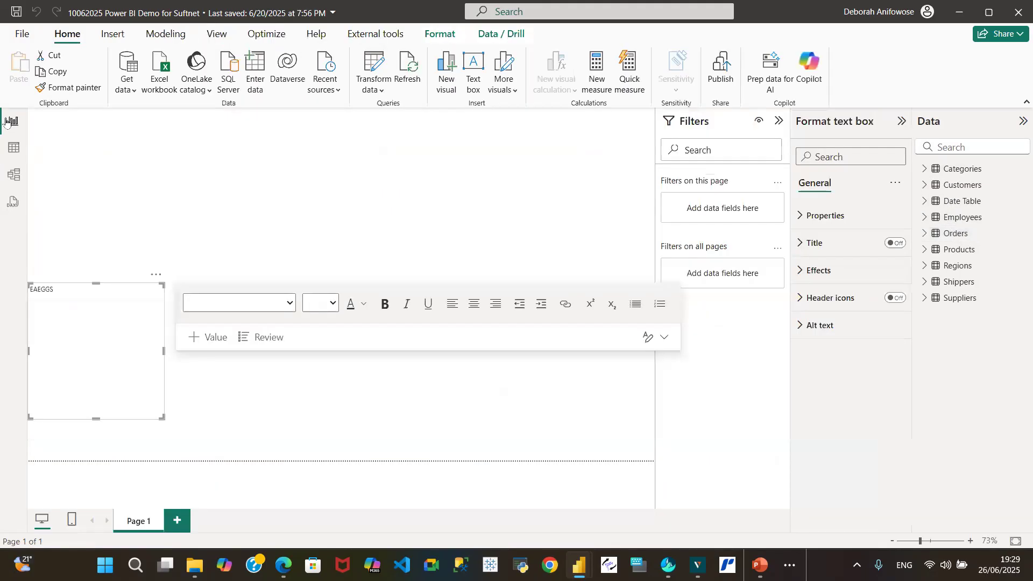
{"action": "left_click", "coordinate": [156, 275]}
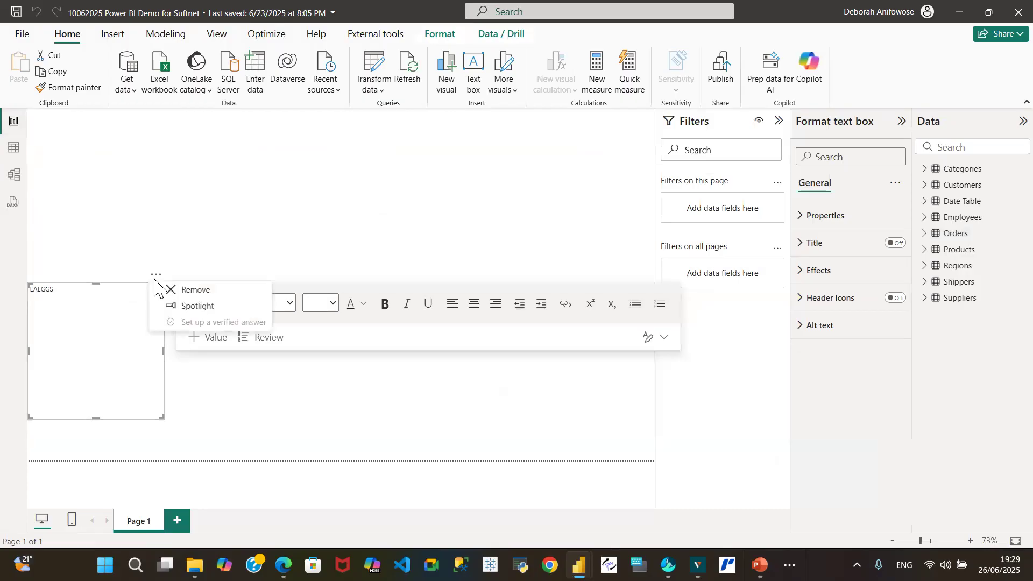
{"action": "left_click", "coordinate": [187, 290]}
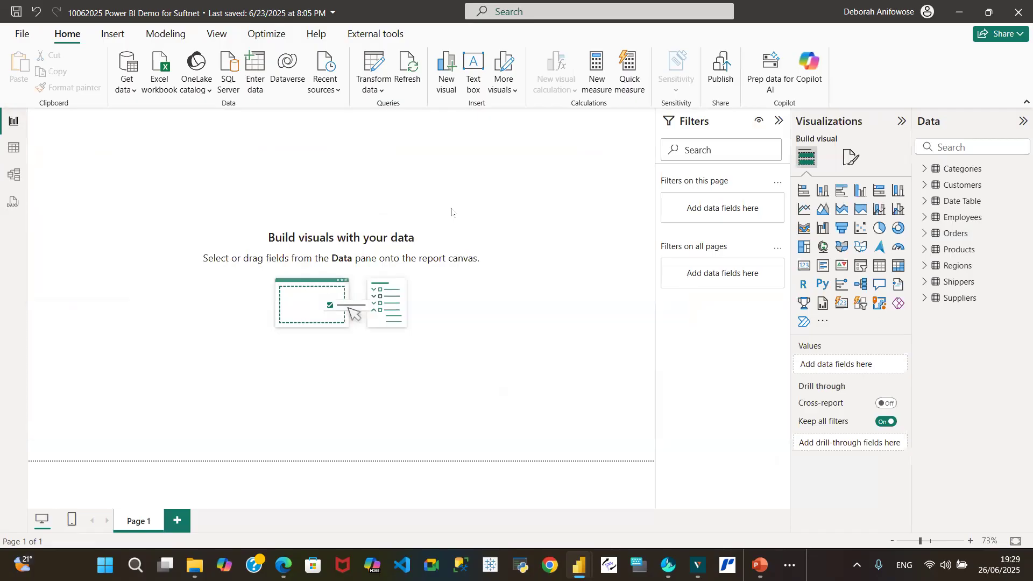
{"action": "left_click", "coordinate": [842, 190]}
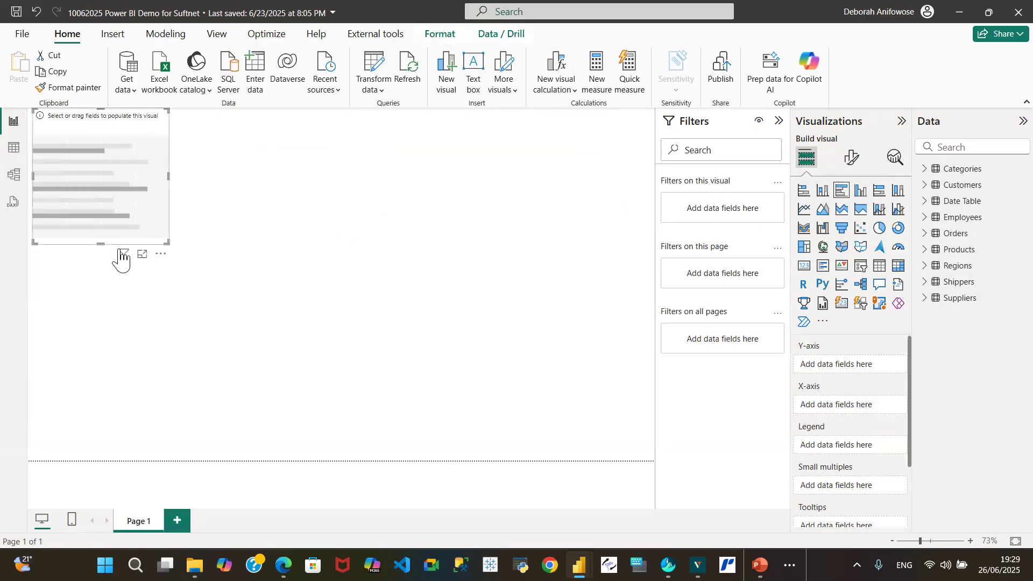
Resize the empty clustered bar chart to start lower on the page, extend further down, and span about twice its width.
{"action": "left_click_drag", "start_coordinate": [100, 242], "coordinate": [113, 414]}
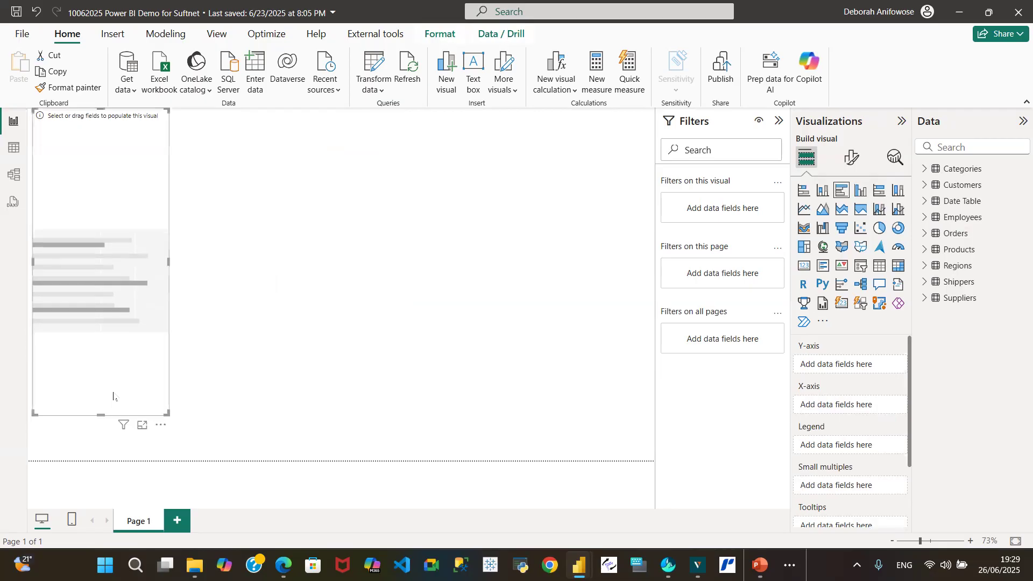
{"action": "left_click_drag", "start_coordinate": [101, 111], "coordinate": [103, 219]}
{"action": "left_click_drag", "start_coordinate": [171, 311], "coordinate": [266, 332]}
{"action": "left_click", "coordinate": [110, 222]}
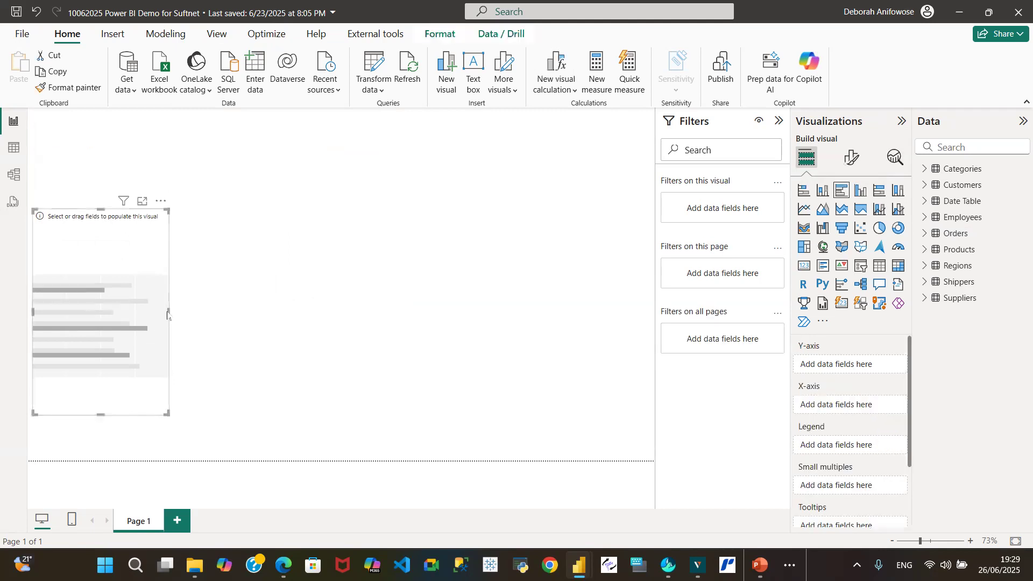
{"action": "left_click_drag", "start_coordinate": [169, 311], "coordinate": [305, 320]}
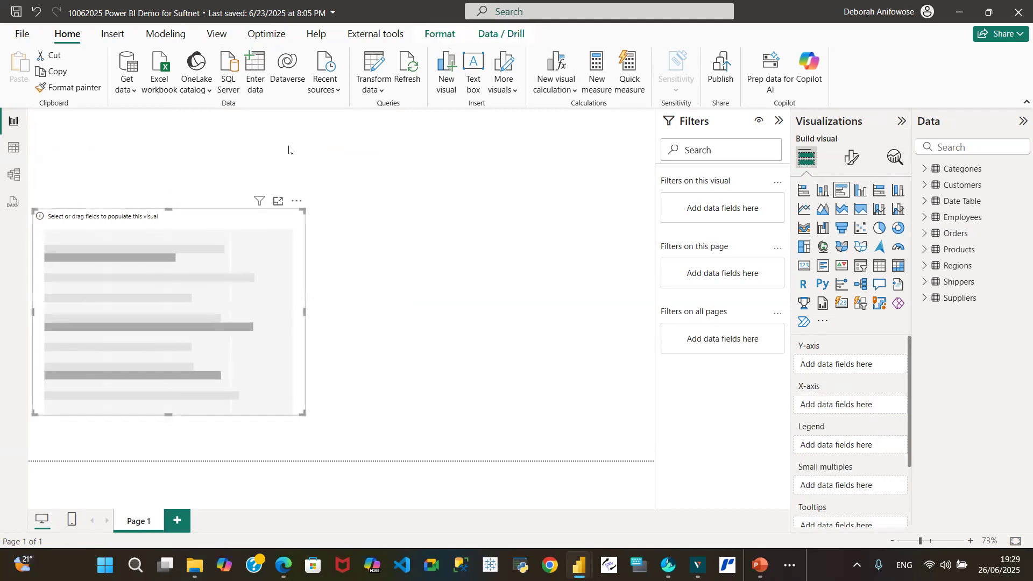
Add the Sales b4 discount field from the Orders table to the clustered bar chart's X-axis.
{"action": "left_click", "coordinate": [926, 233]}
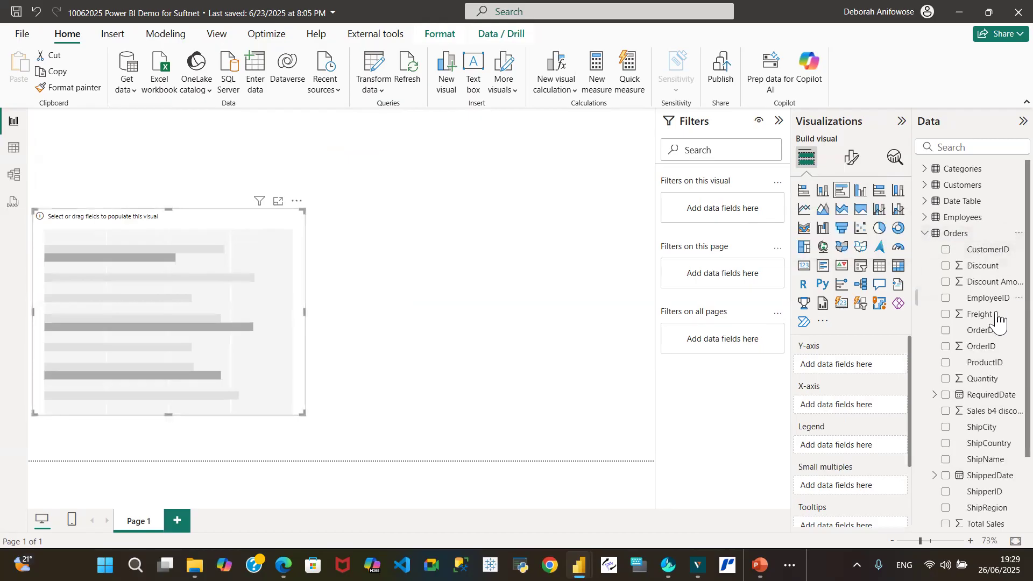
{"action": "scroll", "coordinate": [1000, 371], "scroll_direction": "down", "scroll_amount": 2}
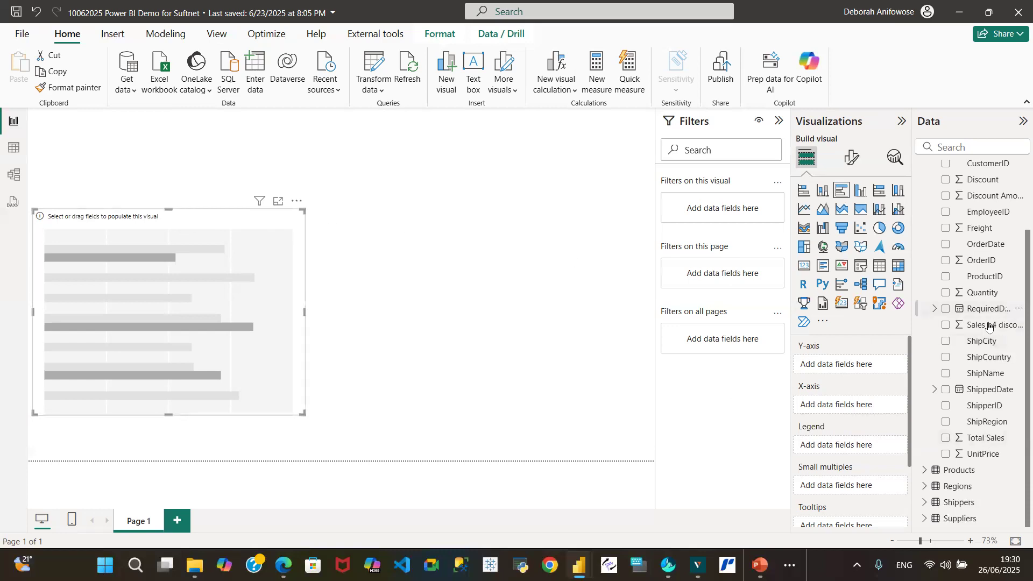
{"action": "left_click", "coordinate": [946, 326]}
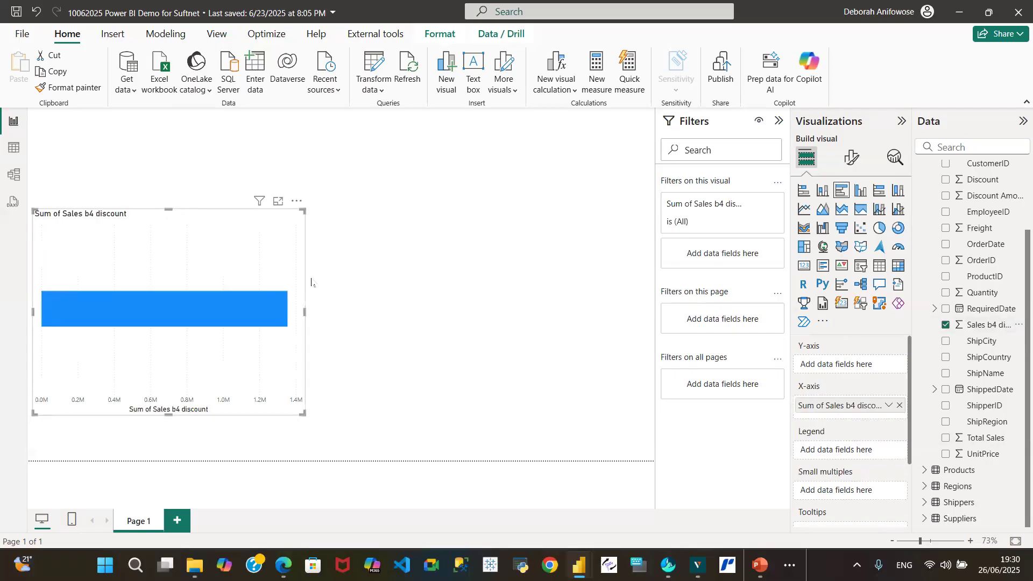
{"action": "left_click", "coordinate": [298, 202]}
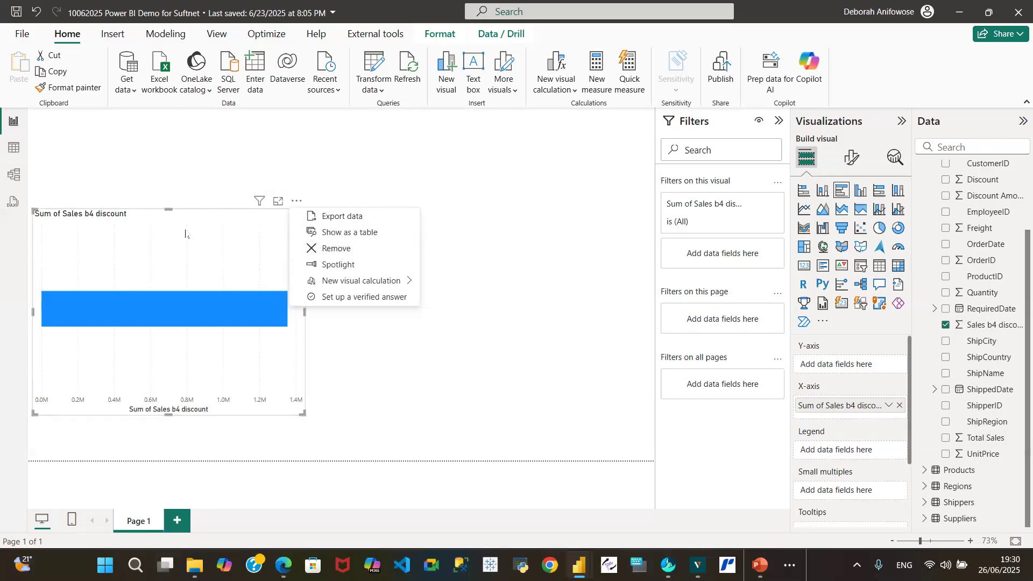
{"action": "left_click", "coordinate": [175, 215]}
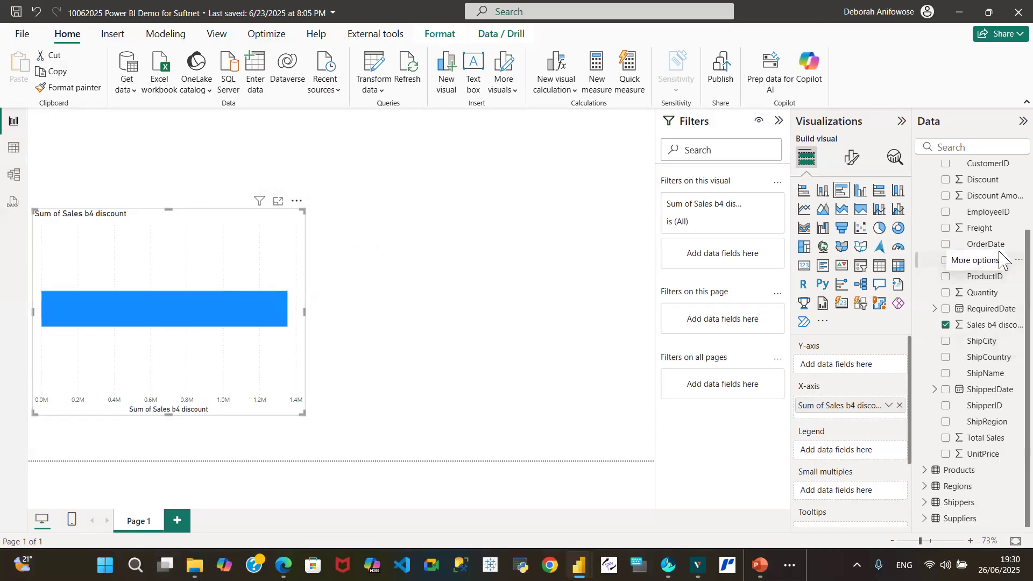
Put ProductName from the Products table on the chart's Y-axis and extend the chart upward.
{"action": "scroll", "coordinate": [936, 259], "scroll_direction": "up", "scroll_amount": 3}
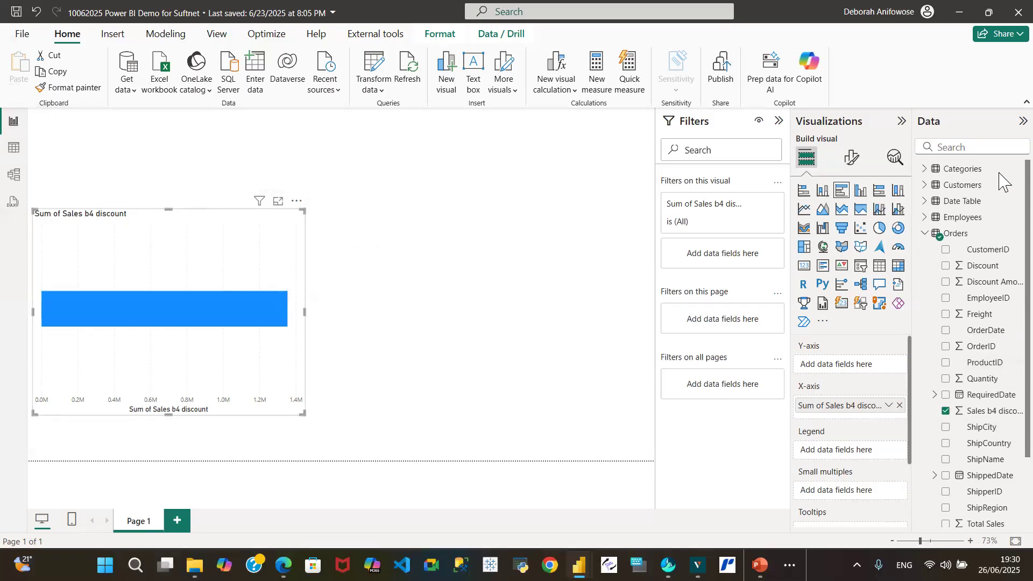
{"action": "left_click", "coordinate": [926, 233]}
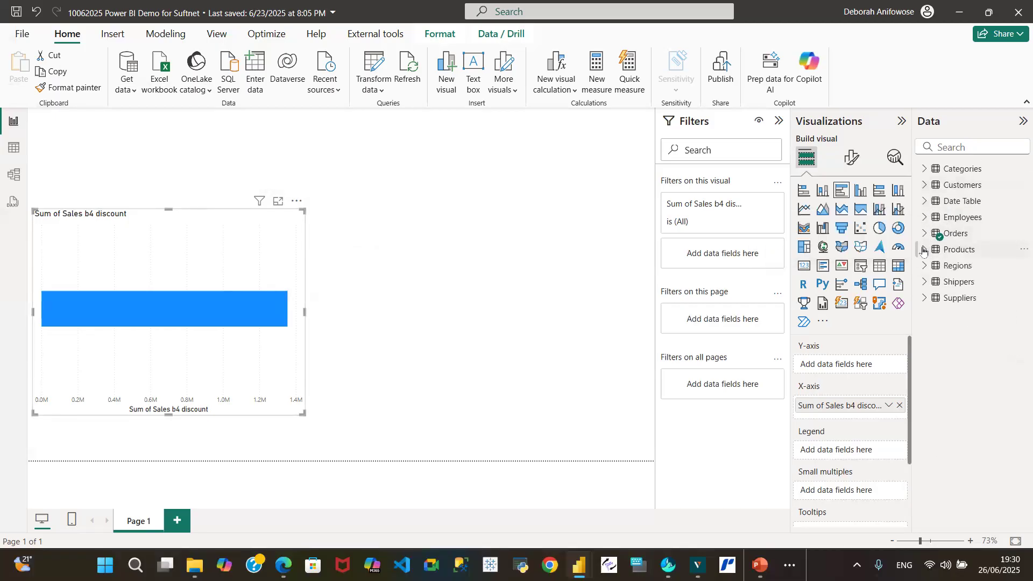
{"action": "left_click", "coordinate": [925, 249]}
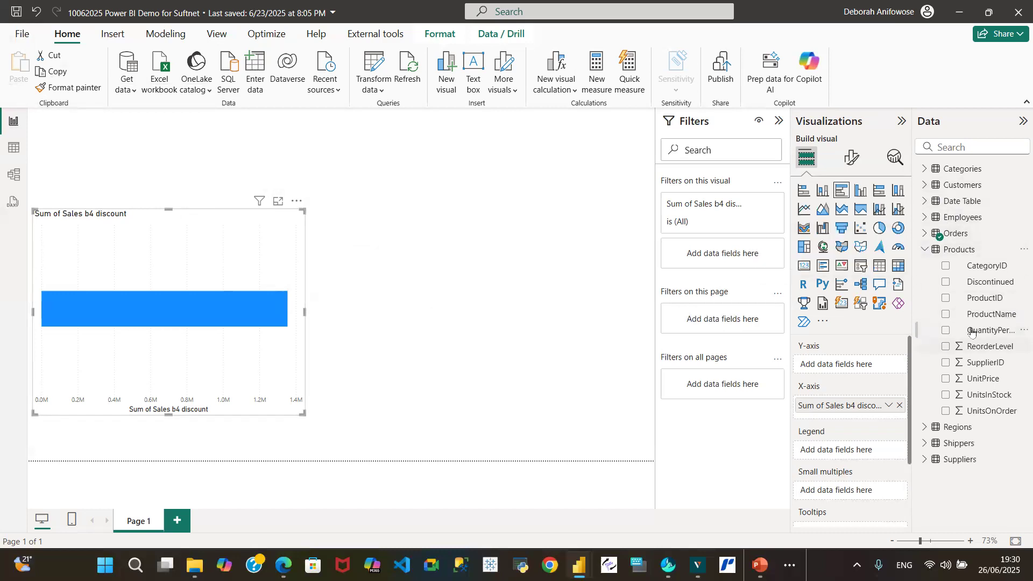
{"action": "left_click", "coordinate": [944, 317]}
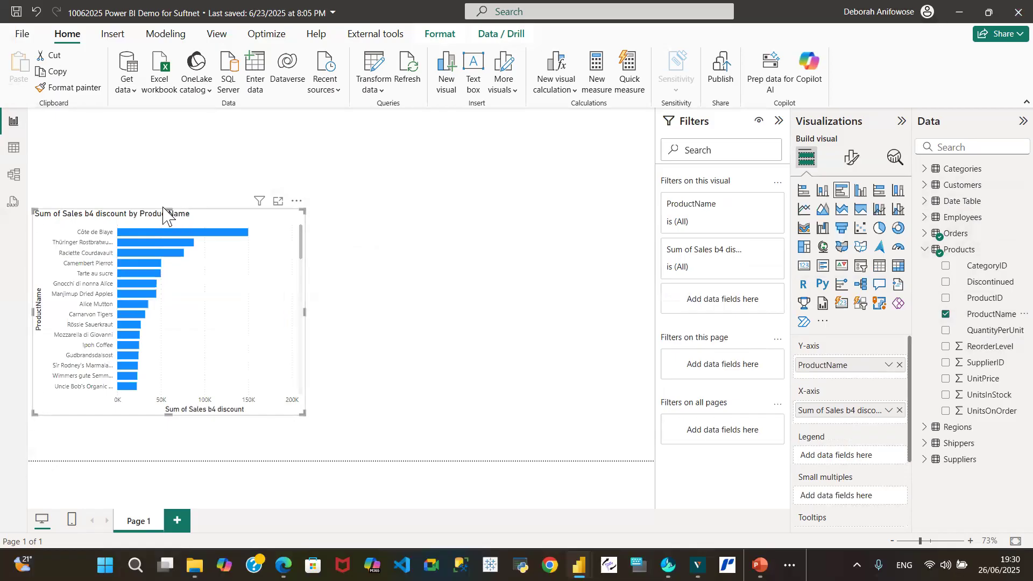
{"action": "left_click_drag", "start_coordinate": [168, 210], "coordinate": [168, 159]}
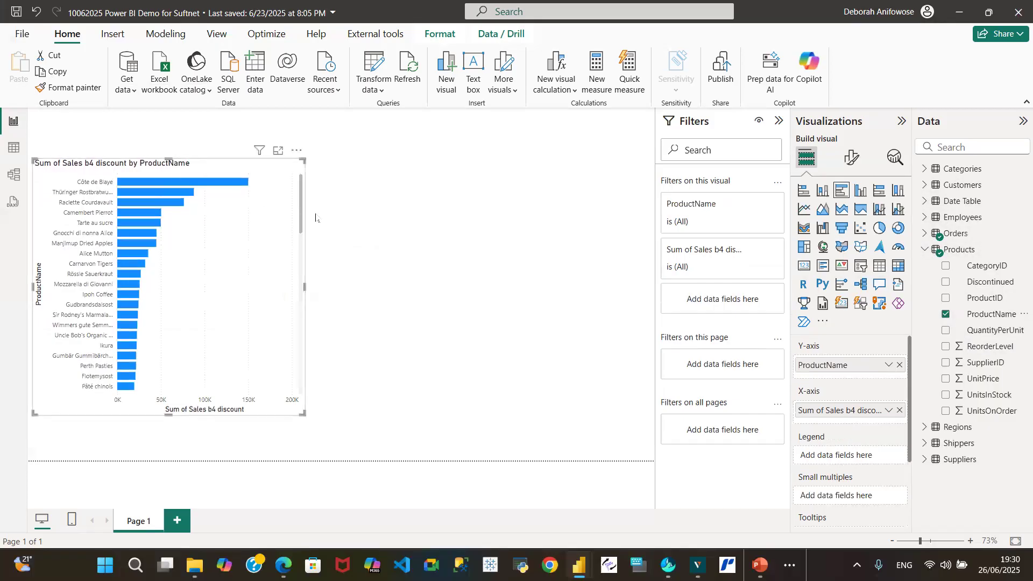
Duplicate the ProductName bar chart and align the two charts side by side along the page's lower edge.
{"action": "left_click", "coordinate": [58, 74]}
{"action": "left_click", "coordinate": [439, 168]}
{"action": "left_click", "coordinate": [21, 79]}
{"action": "left_click_drag", "start_coordinate": [253, 198], "coordinate": [539, 174]}
{"action": "left_click_drag", "start_coordinate": [226, 172], "coordinate": [226, 226]}
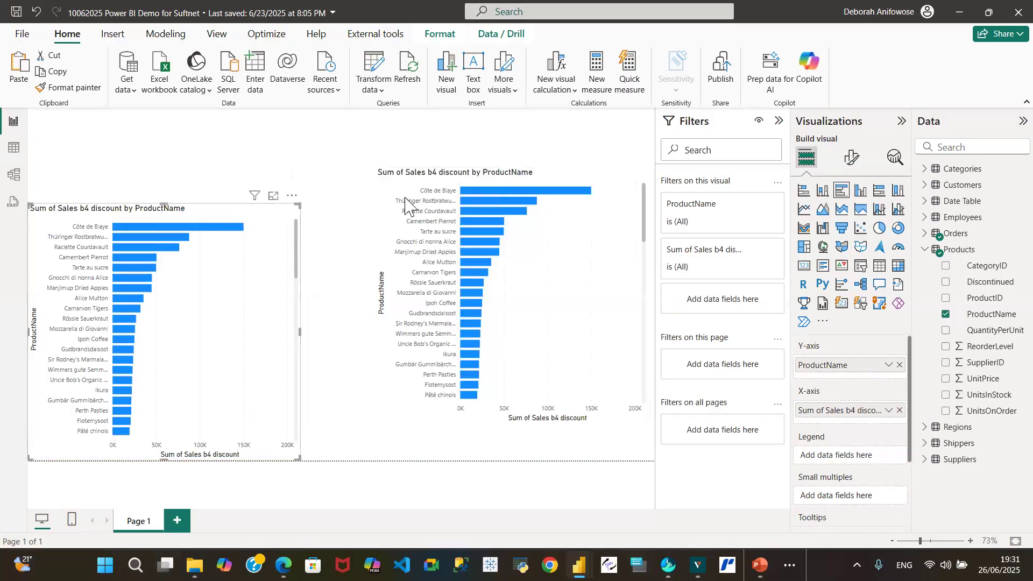
{"action": "left_click_drag", "start_coordinate": [550, 172], "coordinate": [558, 210]}
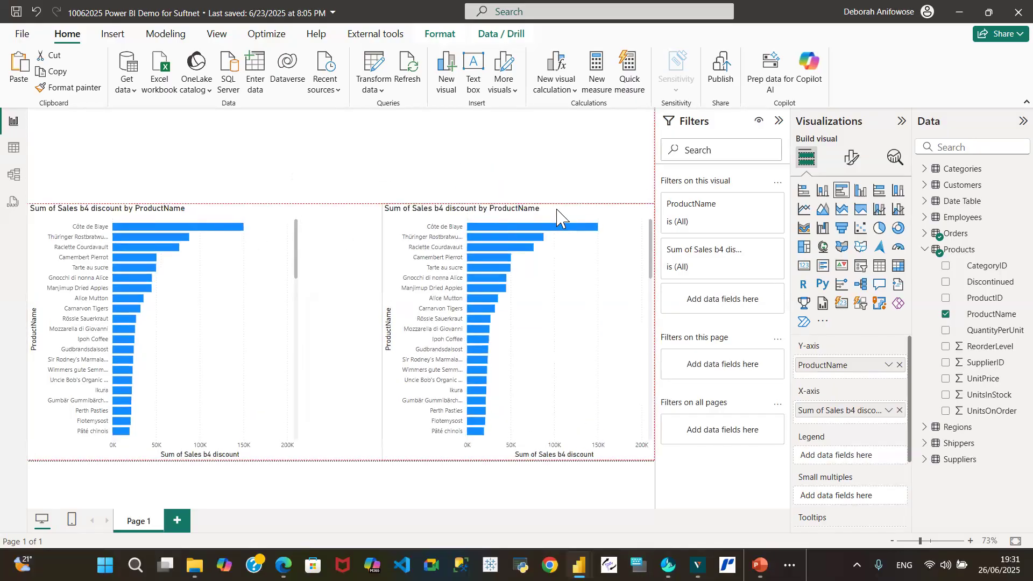
Widen the first bar chart slightly toward its copy and clear the selection.
{"action": "left_click", "coordinate": [300, 331]}
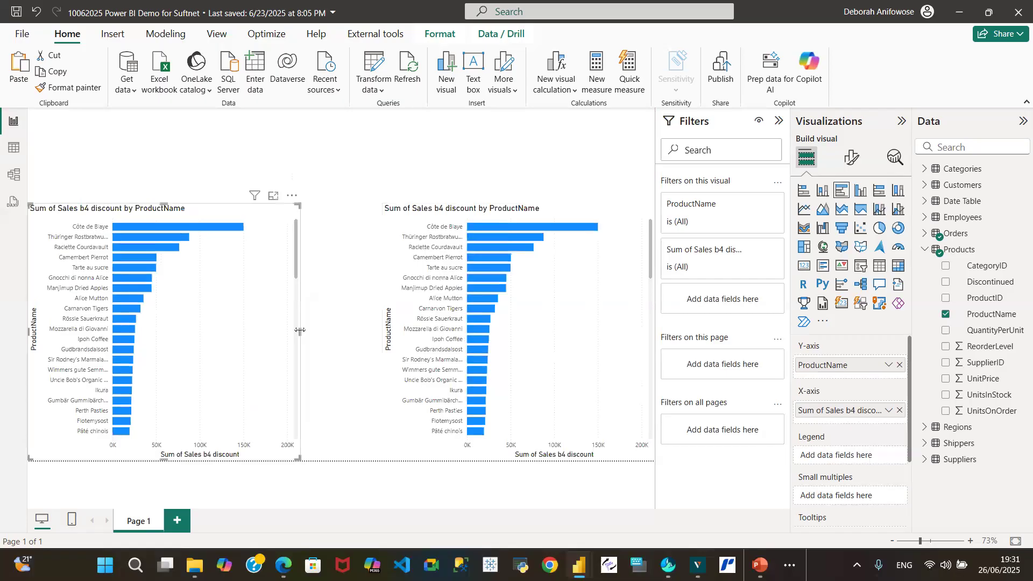
{"action": "left_click_drag", "start_coordinate": [314, 335], "coordinate": [327, 335]}
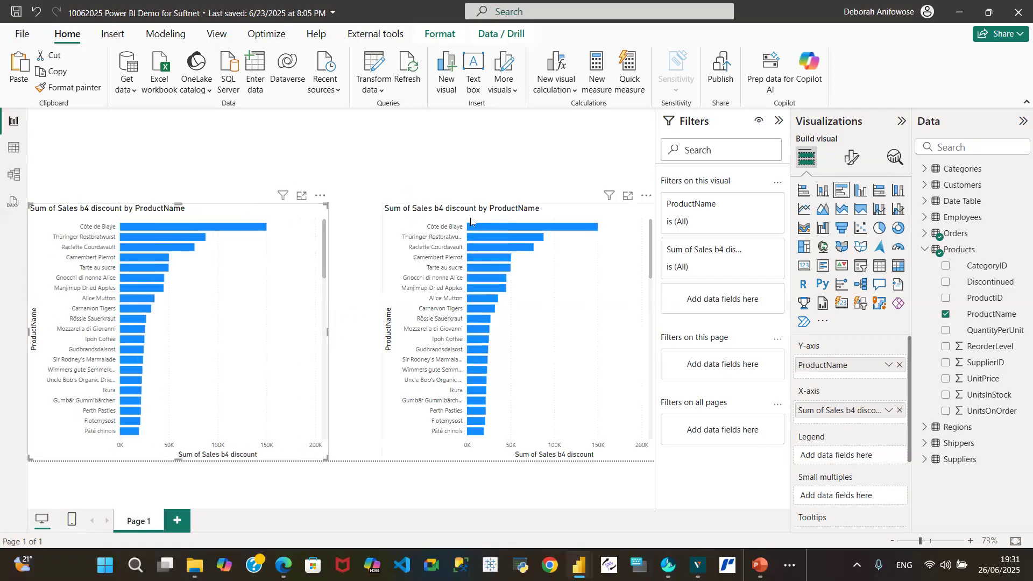
{"action": "left_click", "coordinate": [415, 243]}
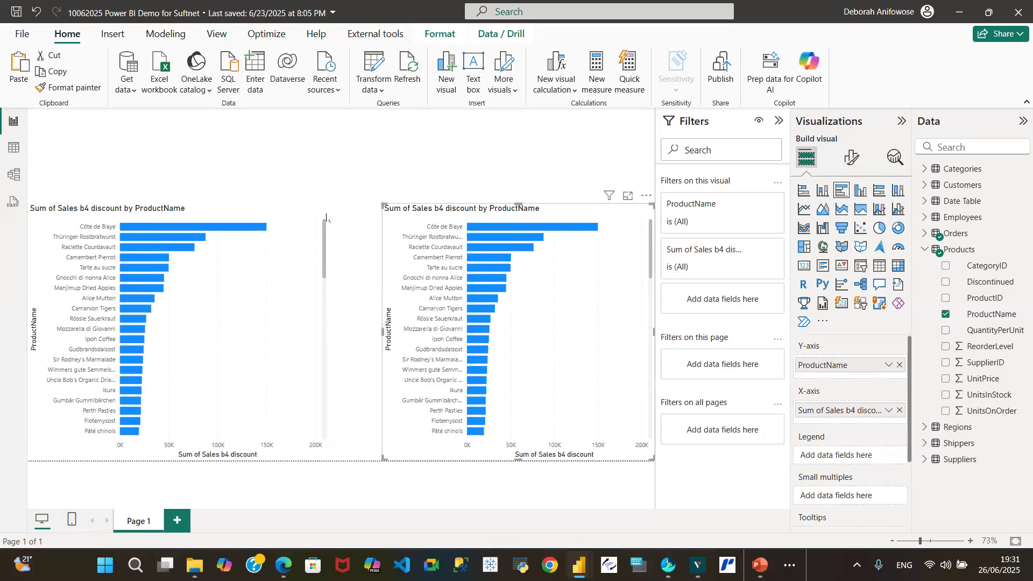
{"action": "left_click", "coordinate": [324, 263]}
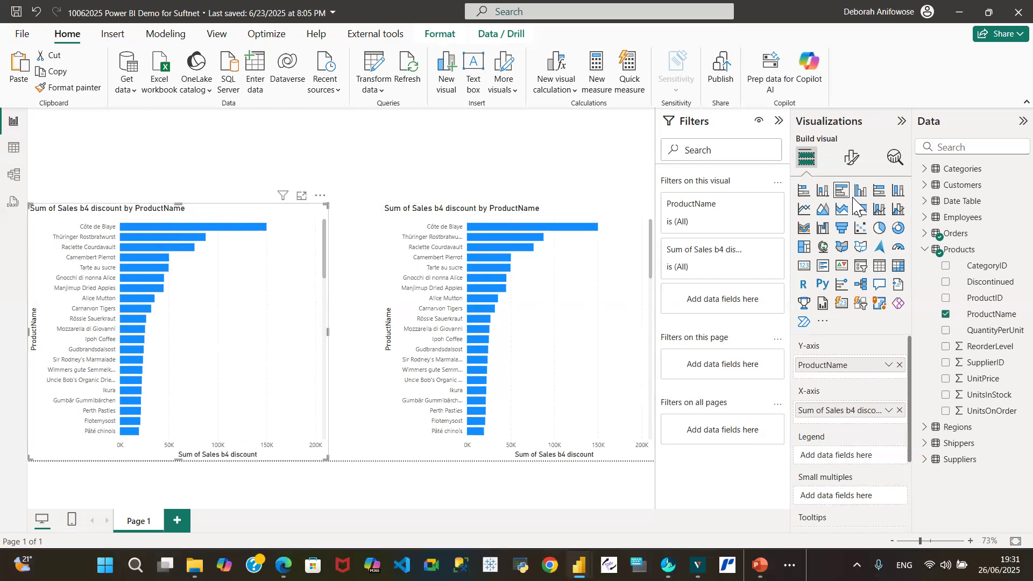
{"action": "left_click", "coordinate": [401, 148]}
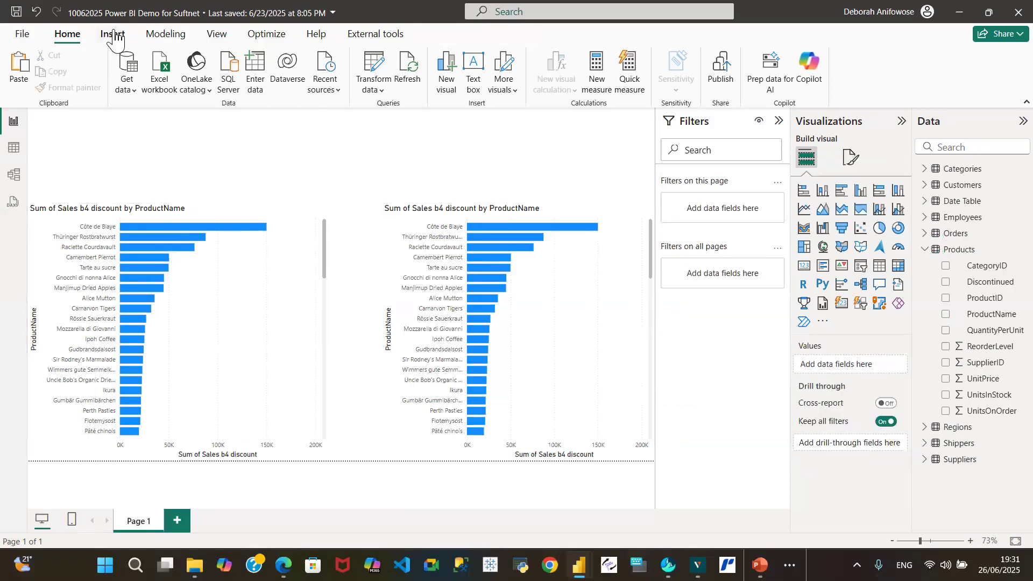
Try placing a line shape over the first bar chart, reduce its frame, and delete it.
{"action": "left_click", "coordinate": [112, 34]}
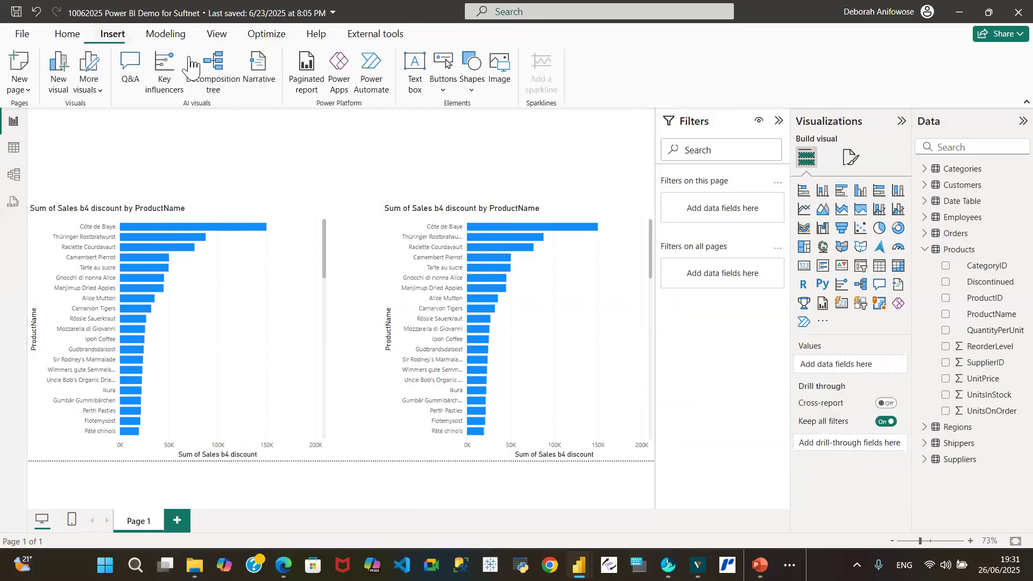
{"action": "left_click", "coordinate": [469, 94]}
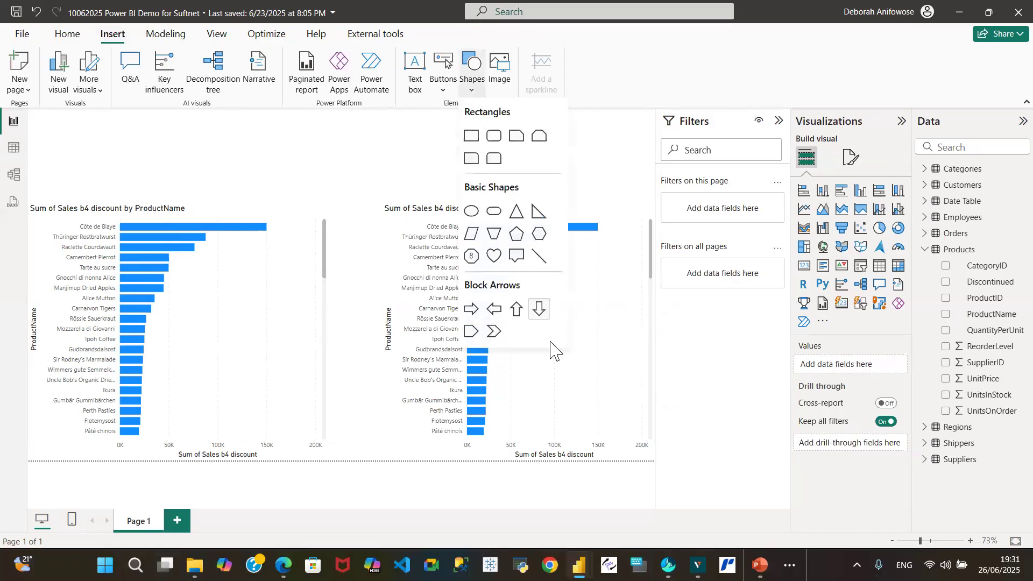
{"action": "left_click", "coordinate": [538, 263]}
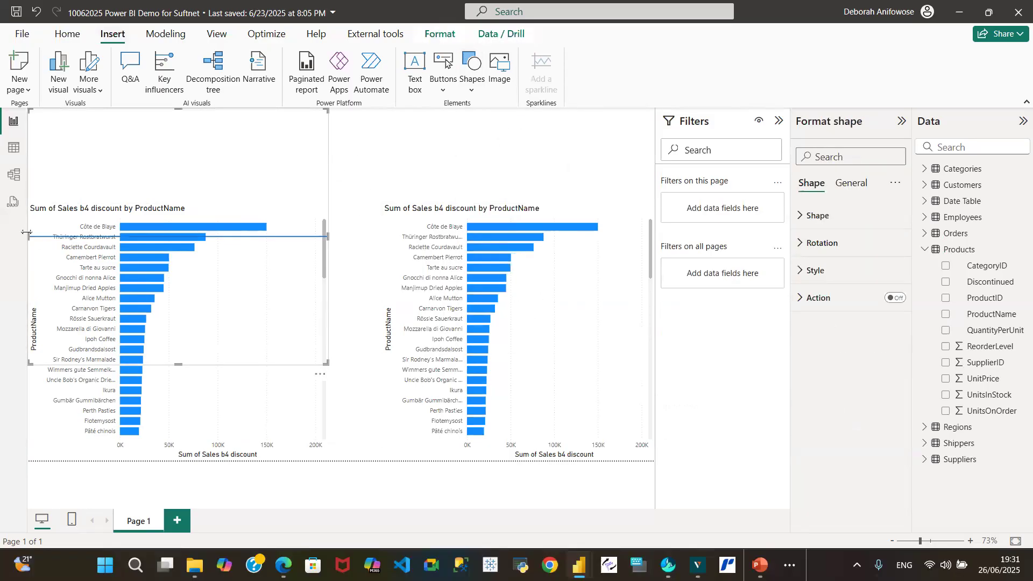
{"action": "left_click_drag", "start_coordinate": [177, 109], "coordinate": [208, 155]}
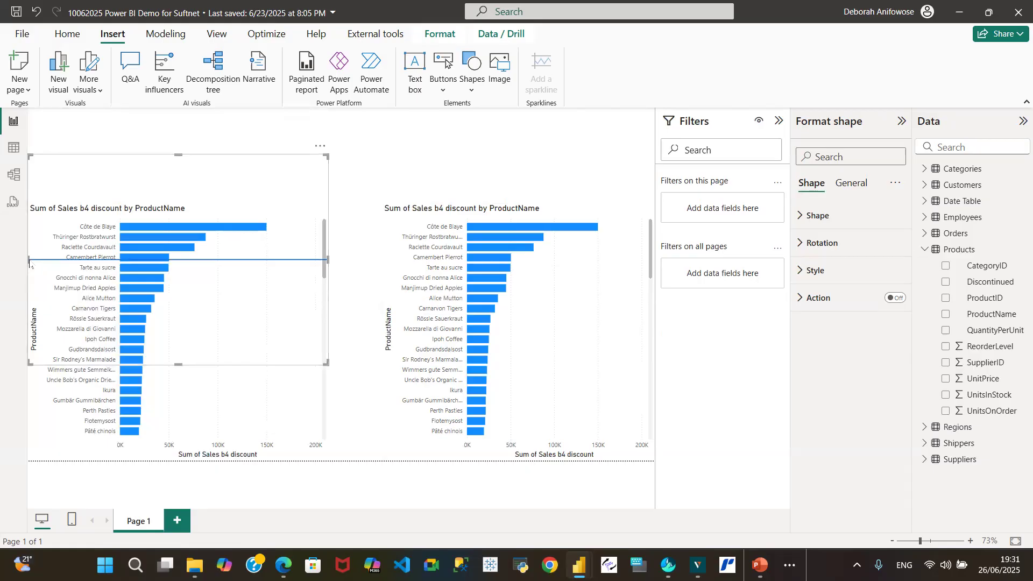
{"action": "left_click_drag", "start_coordinate": [30, 264], "coordinate": [74, 264]}
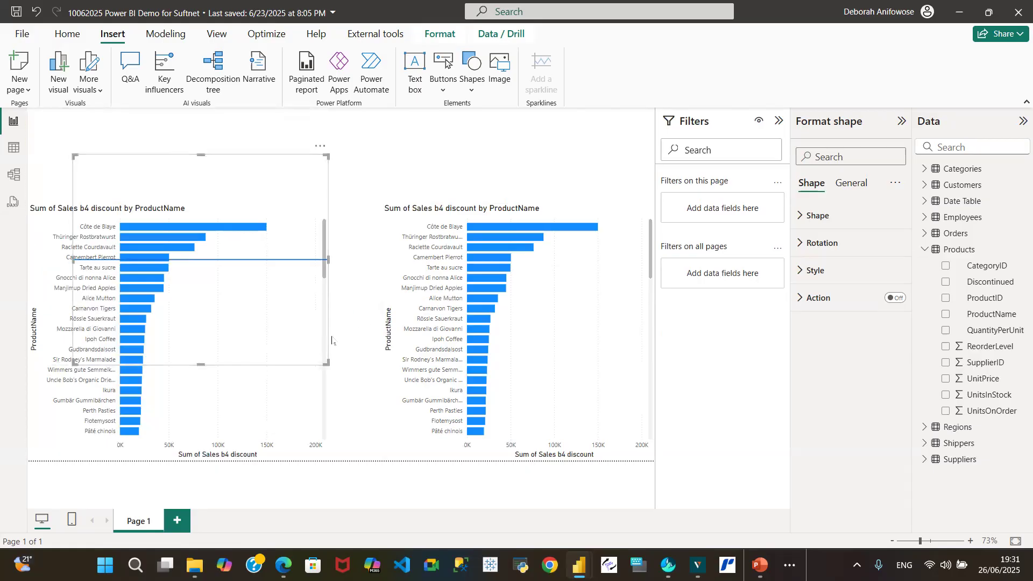
{"action": "left_click_drag", "start_coordinate": [327, 363], "coordinate": [304, 375]}
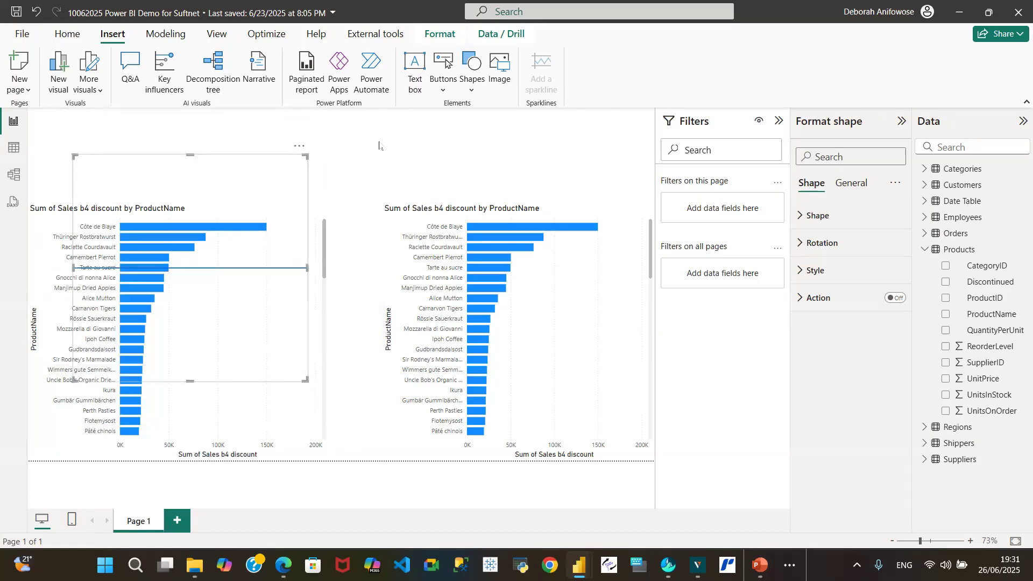
{"action": "key", "text": "Delete"}
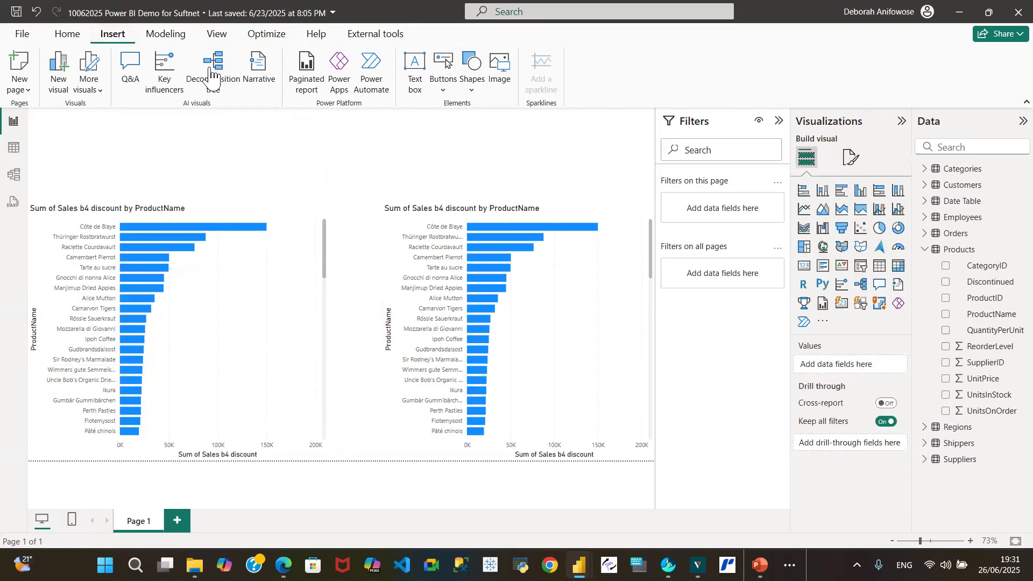
Try positioning another line shape across the gap between the two bar charts, and delete it.
{"action": "left_click", "coordinate": [468, 89]}
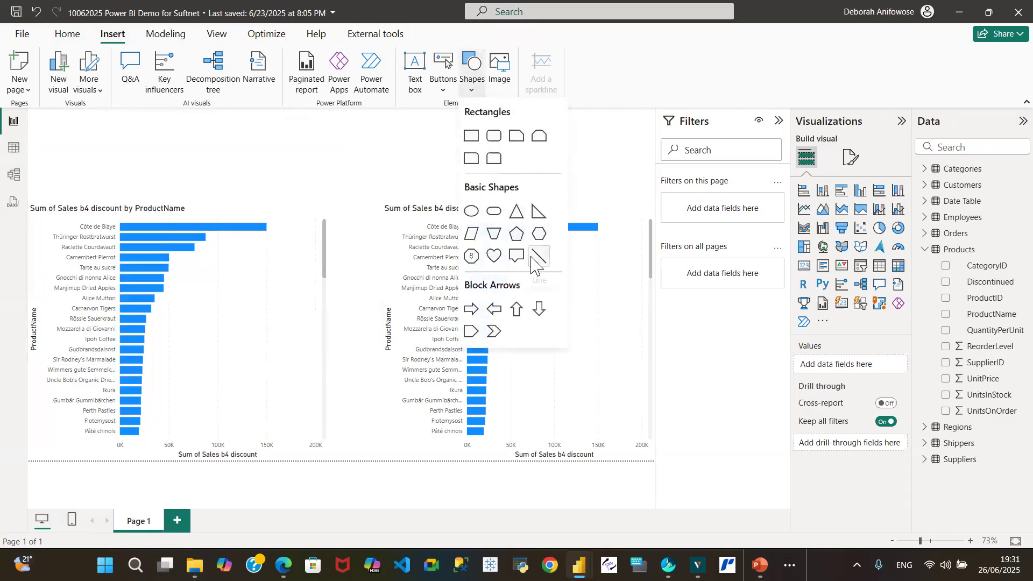
{"action": "left_click", "coordinate": [539, 258]}
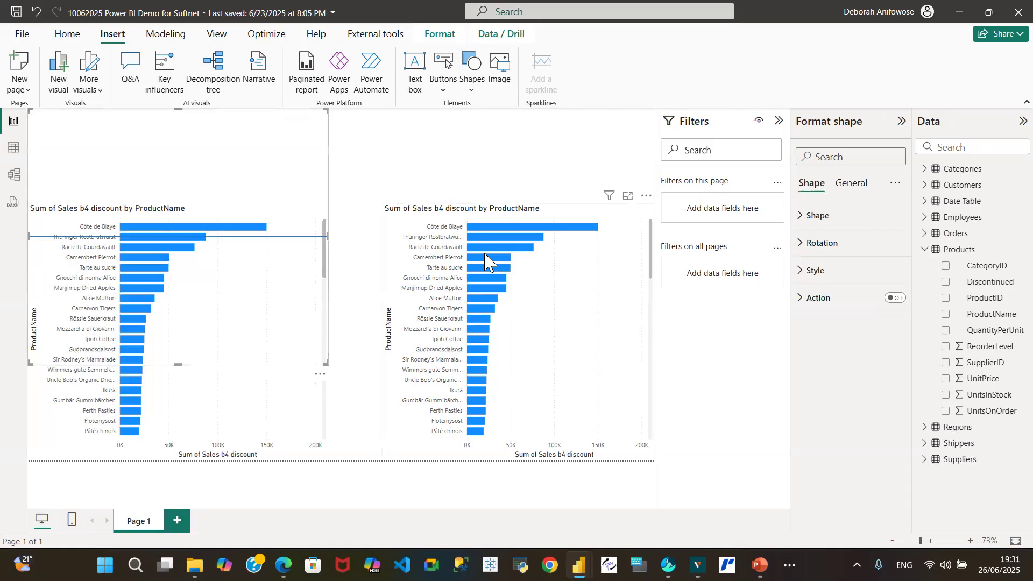
{"action": "left_click_drag", "start_coordinate": [170, 133], "coordinate": [319, 133]}
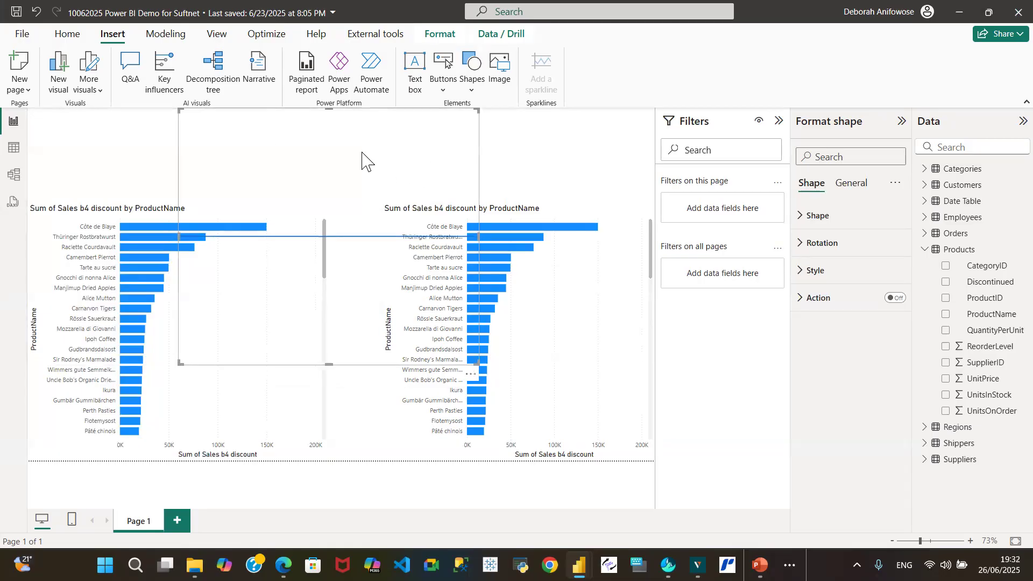
{"action": "key", "text": "Delete"}
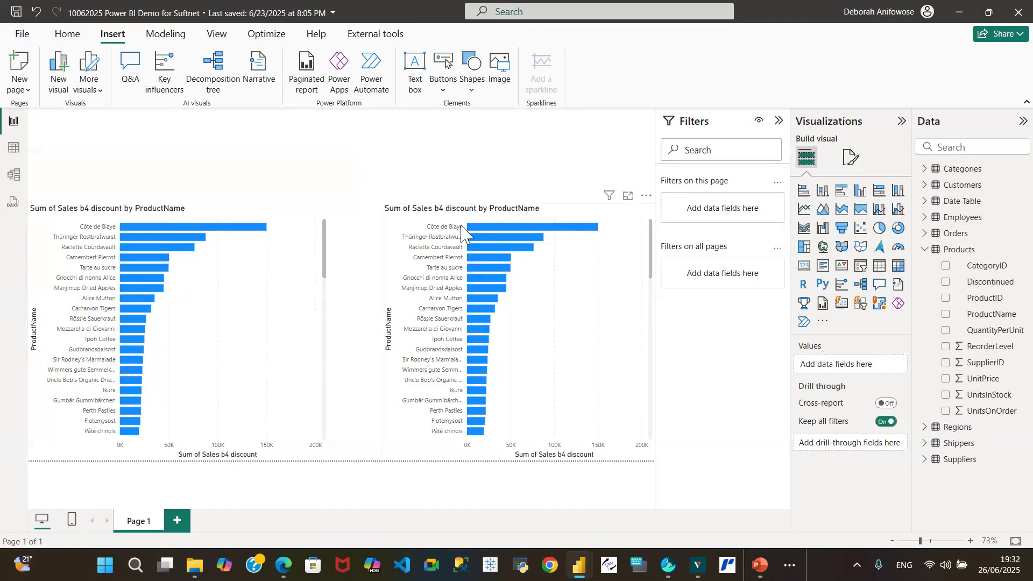
Change the bar color of the copied ProductName chart to orange and clear the selection.
{"action": "left_click", "coordinate": [593, 214]}
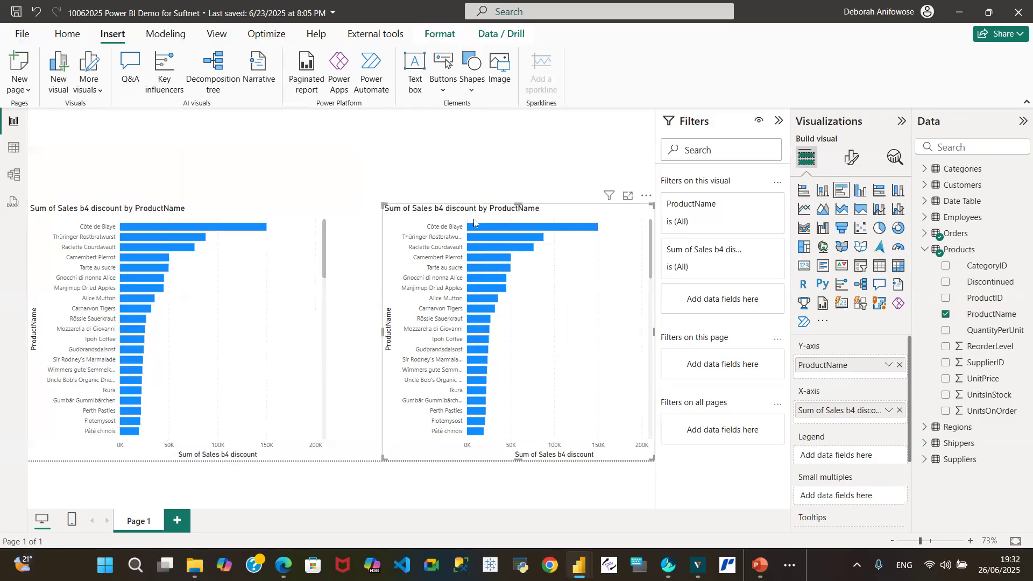
{"action": "left_click", "coordinate": [852, 157]}
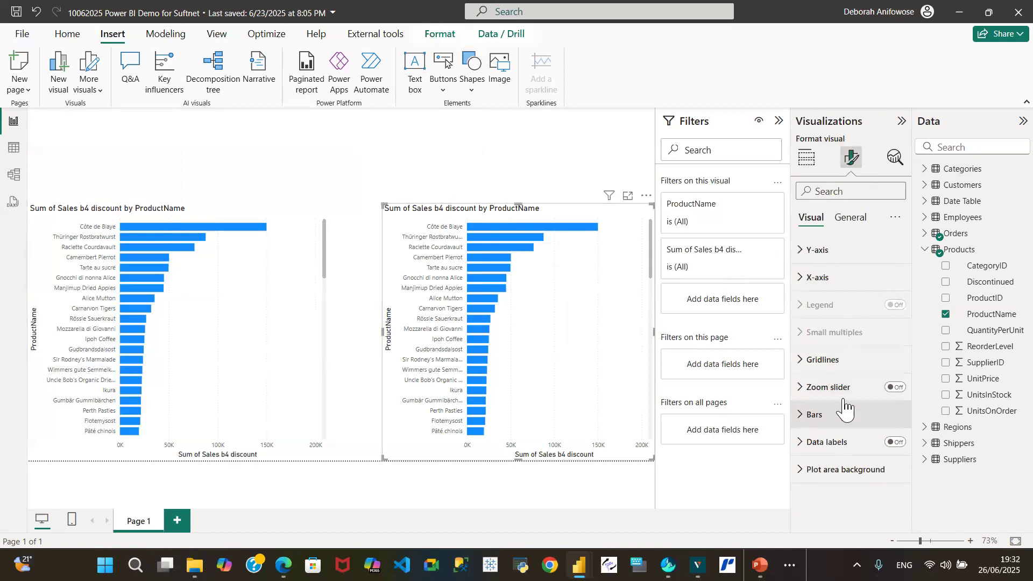
{"action": "left_click", "coordinate": [802, 415]}
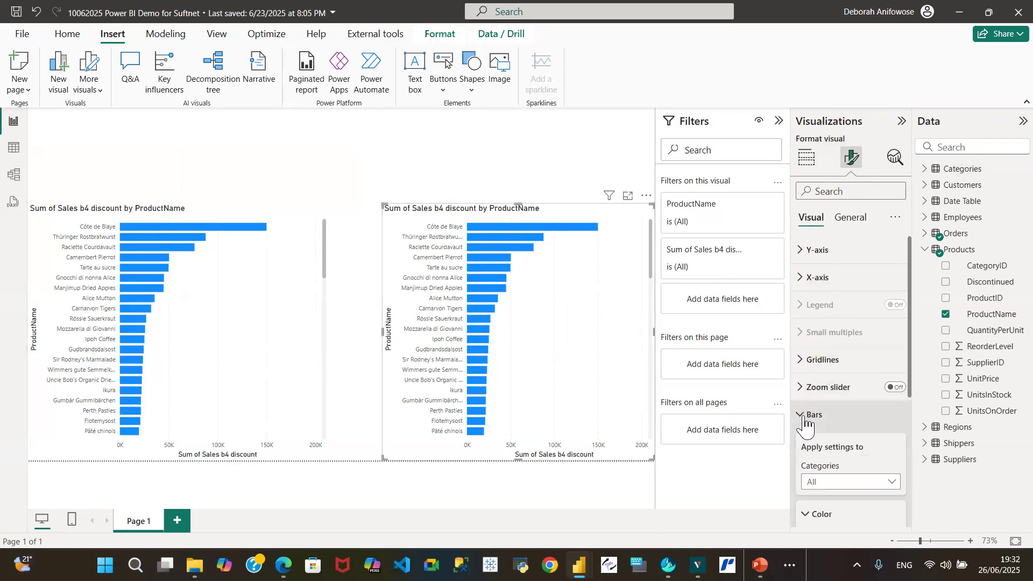
{"action": "left_click_drag", "start_coordinate": [909, 332], "coordinate": [904, 450]}
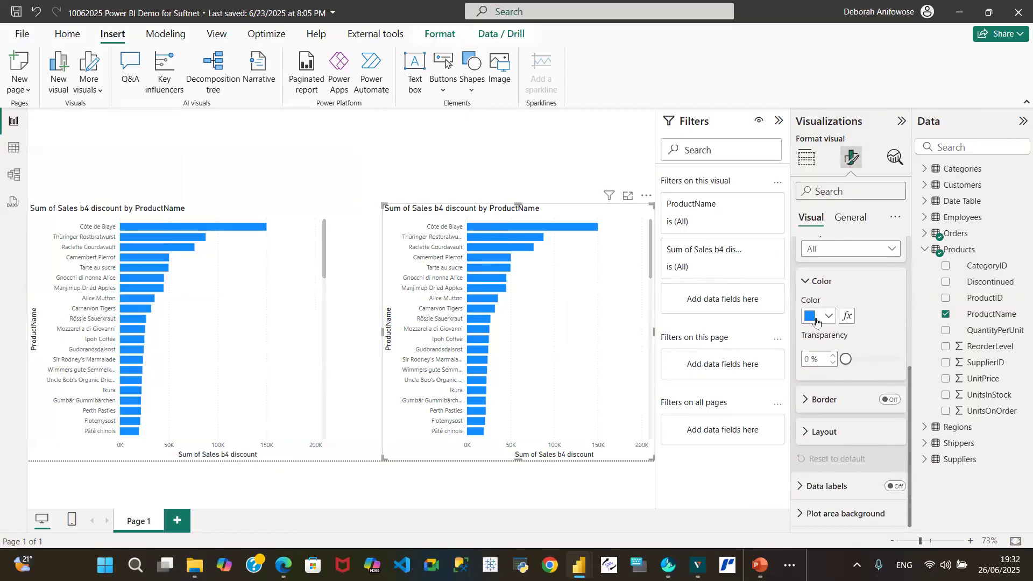
{"action": "left_click", "coordinate": [828, 319]}
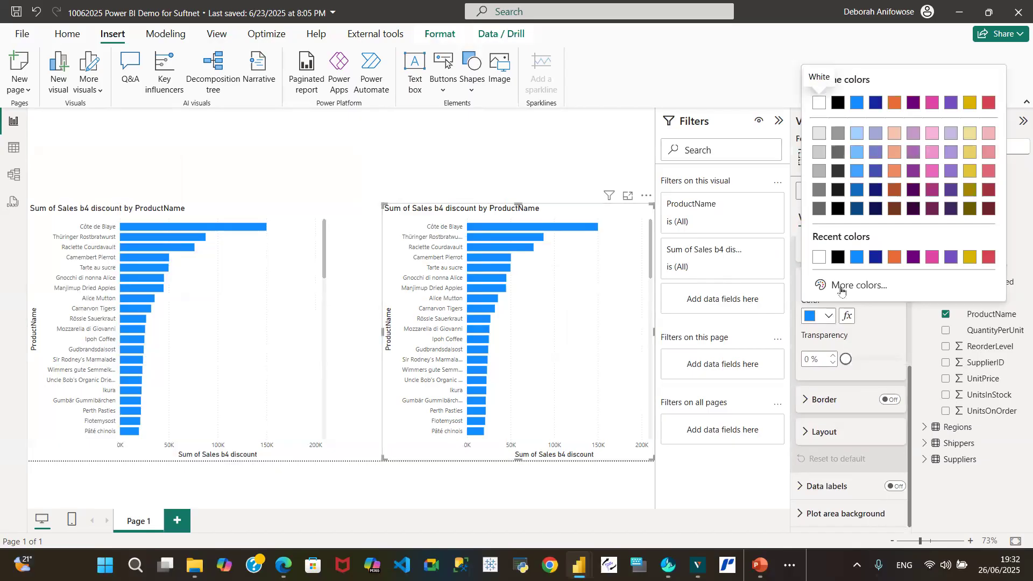
{"action": "left_click", "coordinate": [893, 259]}
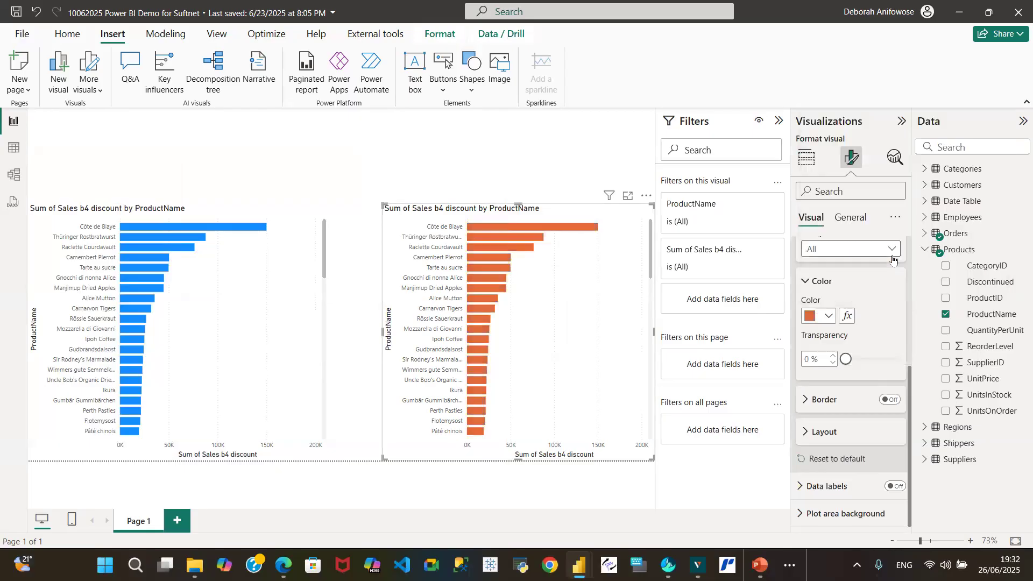
{"action": "left_click", "coordinate": [294, 213]}
{"action": "left_click", "coordinate": [176, 200]}
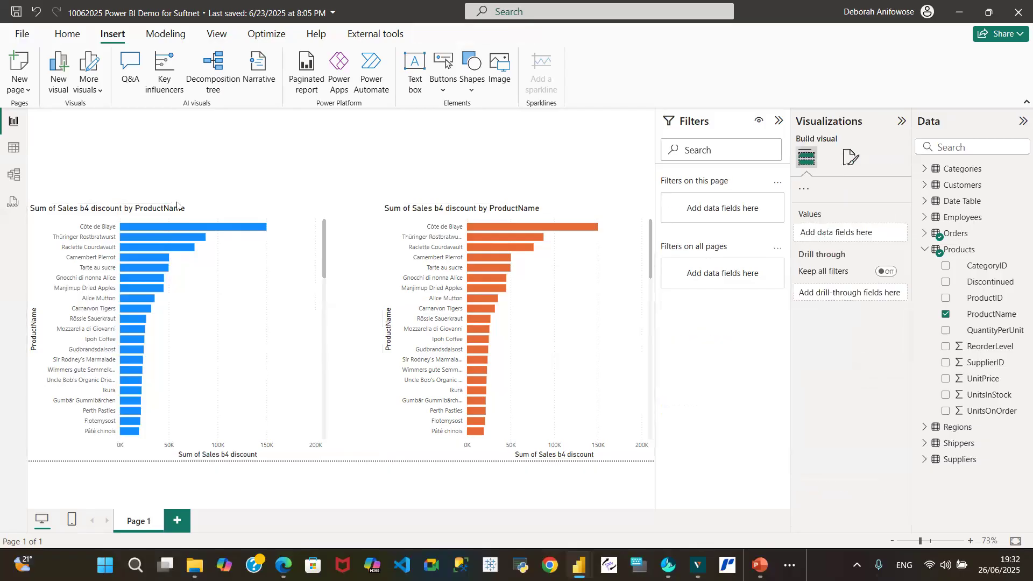
{"action": "left_click", "coordinate": [219, 203]}
{"action": "left_click", "coordinate": [377, 205]}
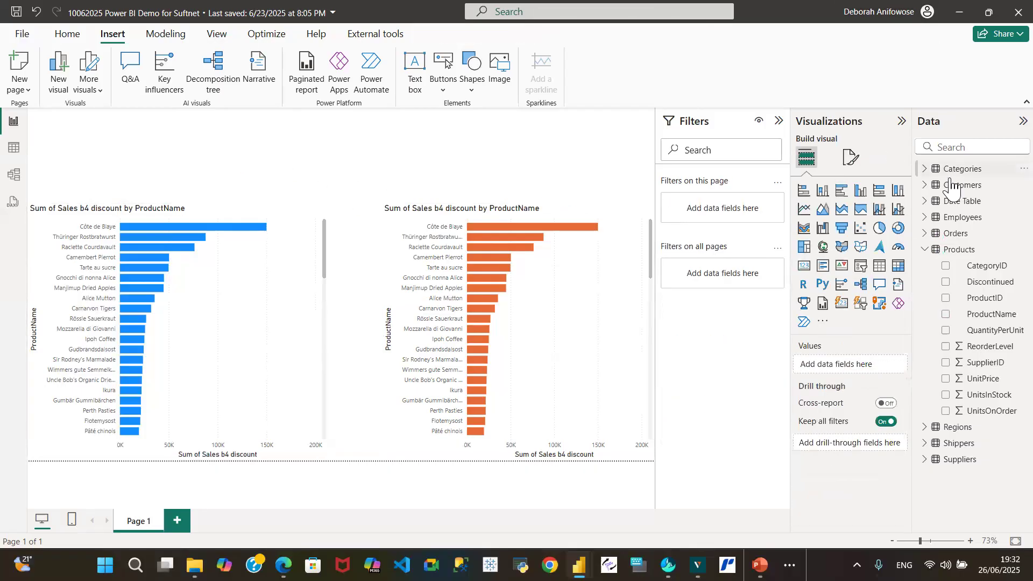
Insert an empty slicer and reduce it to a short strip above the blue bar chart.
{"action": "left_click", "coordinate": [926, 251]}
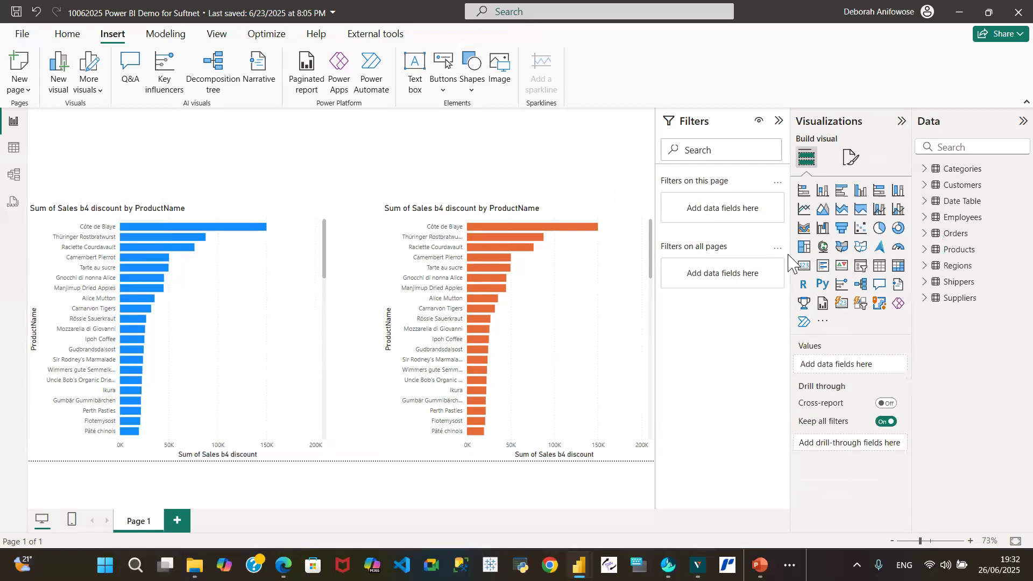
{"action": "left_click", "coordinate": [861, 265]}
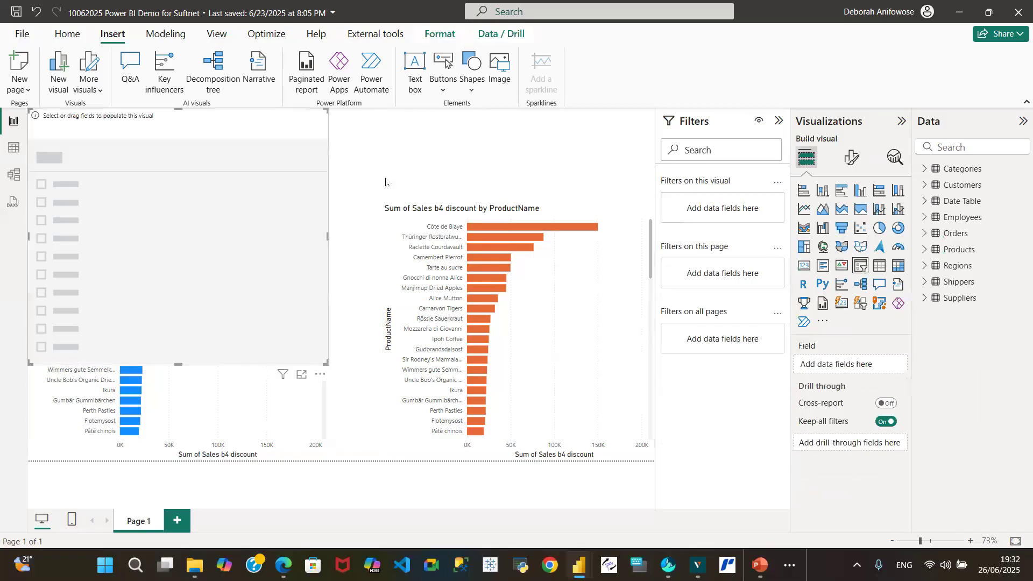
{"action": "left_click_drag", "start_coordinate": [178, 364], "coordinate": [171, 140]}
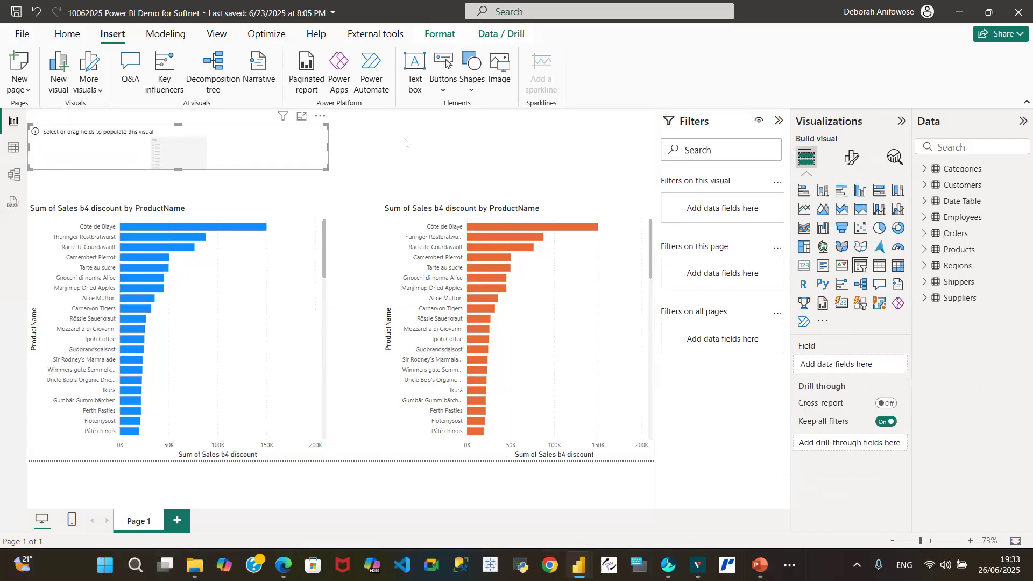
Add the Date Table's Month&Year field to the slicer, make it slightly taller to fit three entries, and narrow it.
{"action": "left_click", "coordinate": [923, 201]}
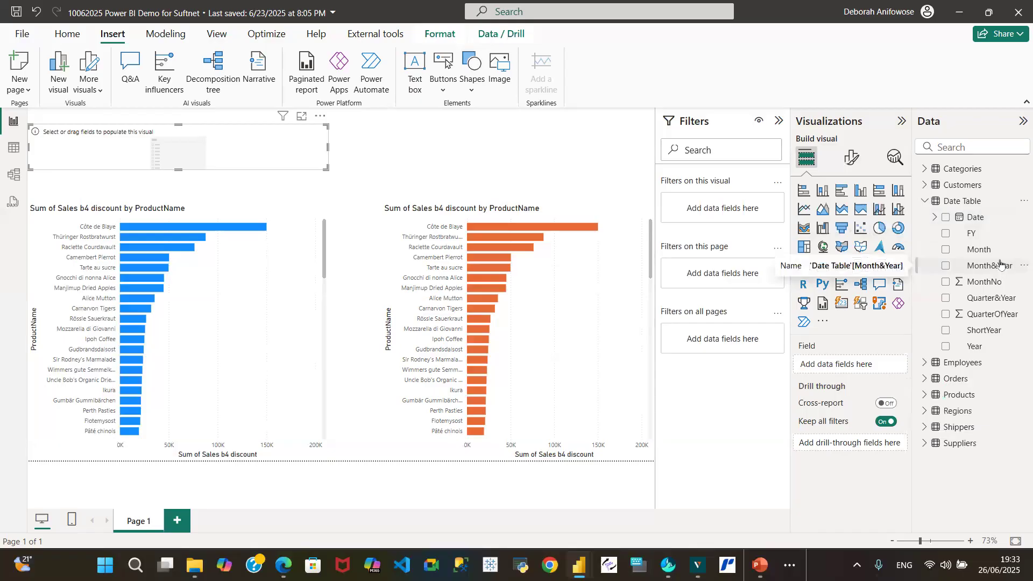
{"action": "left_click", "coordinate": [946, 267]}
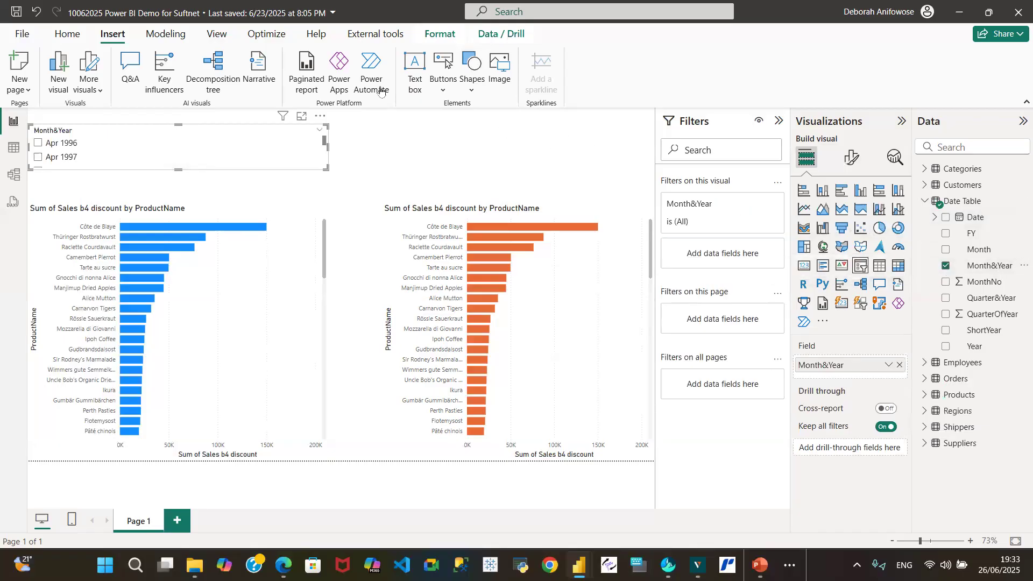
{"action": "mouse_move", "coordinate": [178, 164]}
{"action": "left_mouse_down"}
{"action": "mouse_move", "coordinate": [182, 199]}
{"action": "mouse_move", "coordinate": [172, 182]}
{"action": "left_mouse_up"}
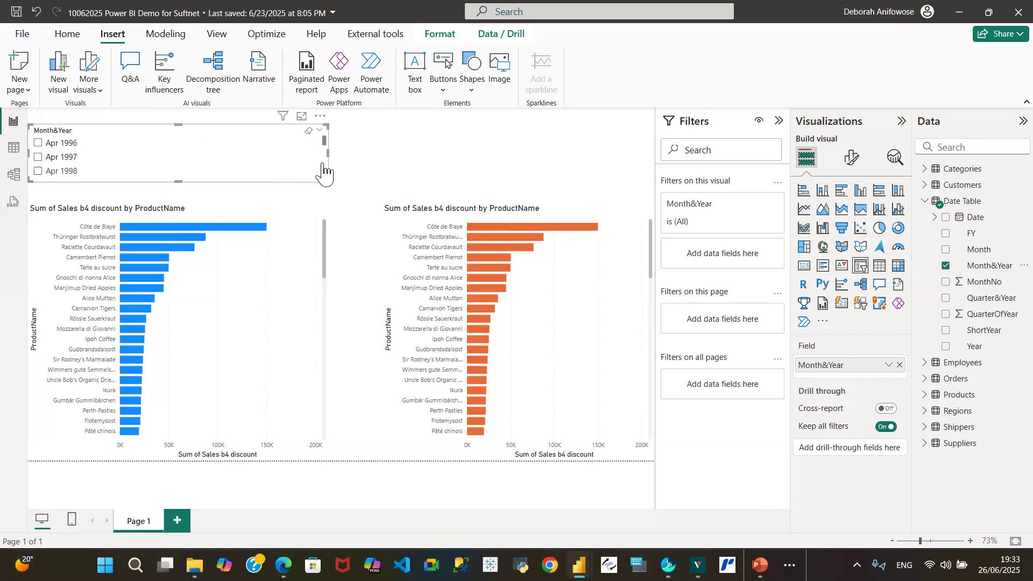
{"action": "left_click_drag", "start_coordinate": [328, 154], "coordinate": [272, 153]}
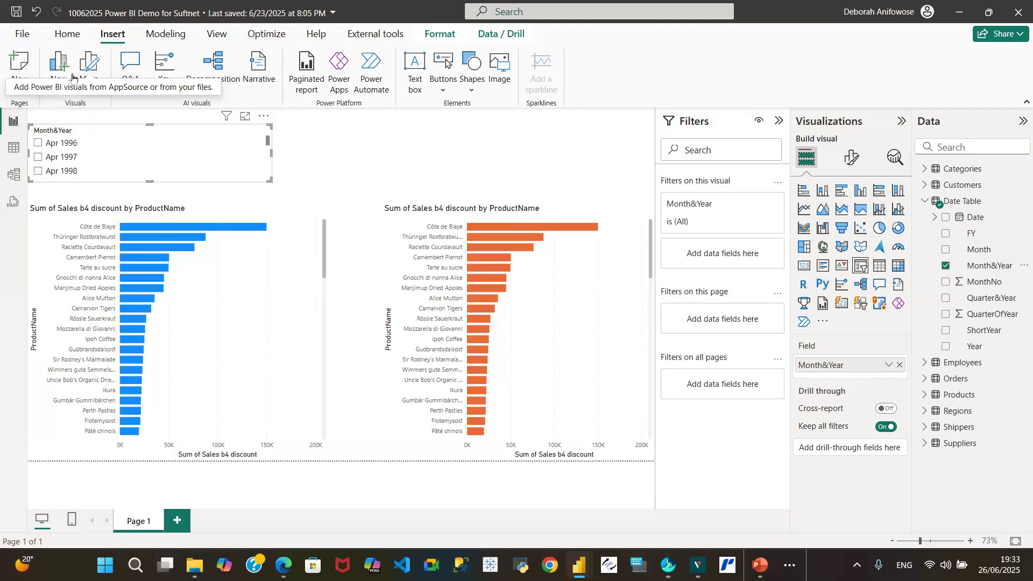
Duplicate the Month&Year slicer and place the copy above the orange bar chart.
{"action": "left_click", "coordinate": [67, 33]}
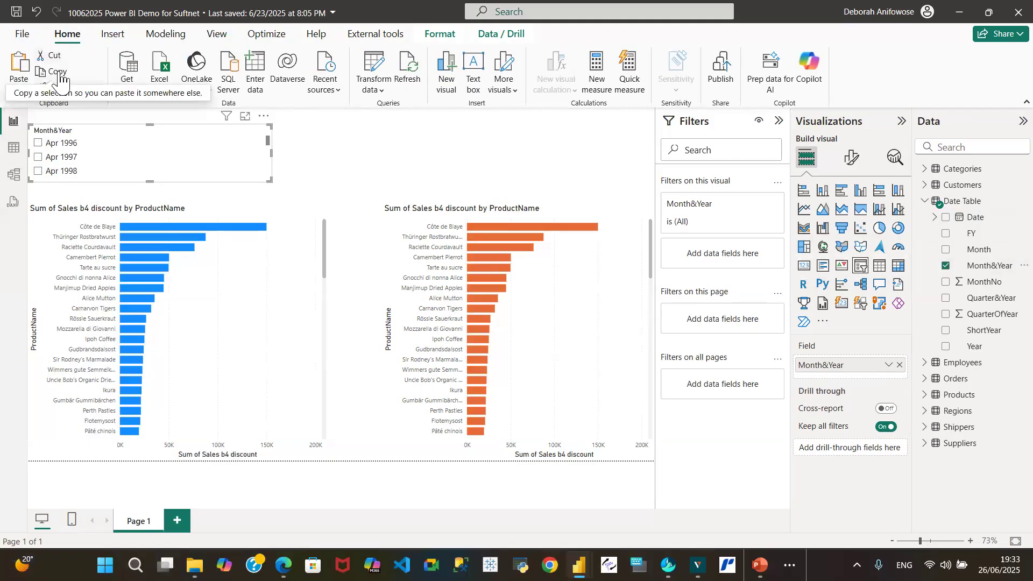
{"action": "left_click", "coordinate": [547, 139]}
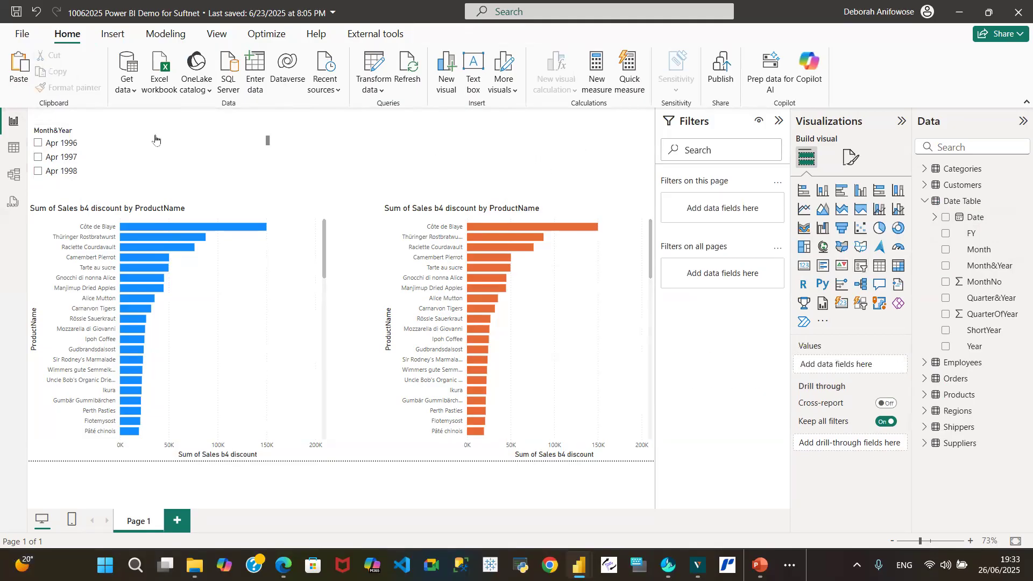
{"action": "left_click", "coordinate": [175, 156]}
{"action": "key", "text": "ctrl+c"}
{"action": "key", "text": "ctrl+v"}
{"action": "left_click_drag", "start_coordinate": [226, 158], "coordinate": [565, 127]}
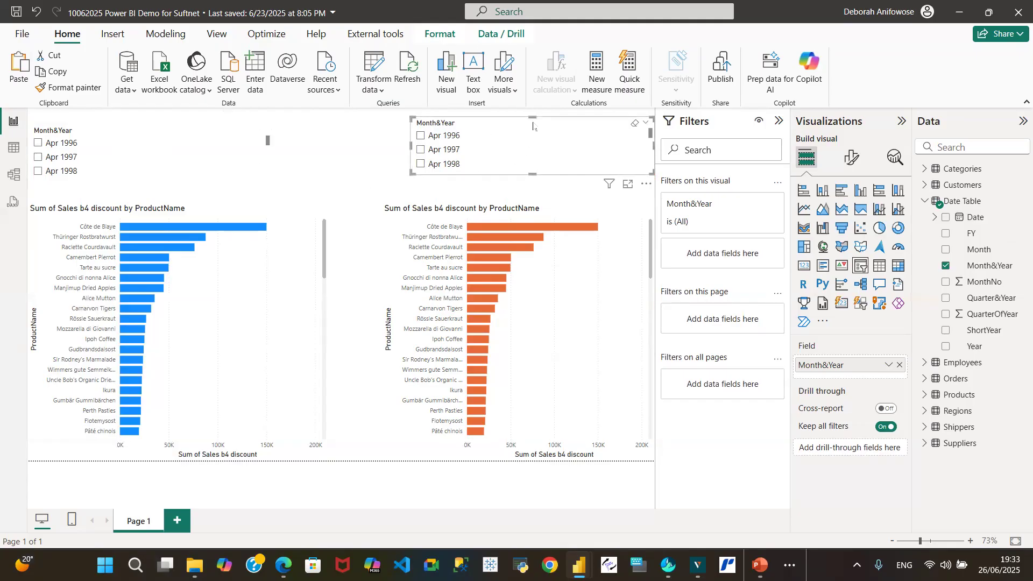
Examine the format settings of the Month&Year slicer above the blue chart, including its style and selection options.
{"action": "left_click", "coordinate": [204, 135]}
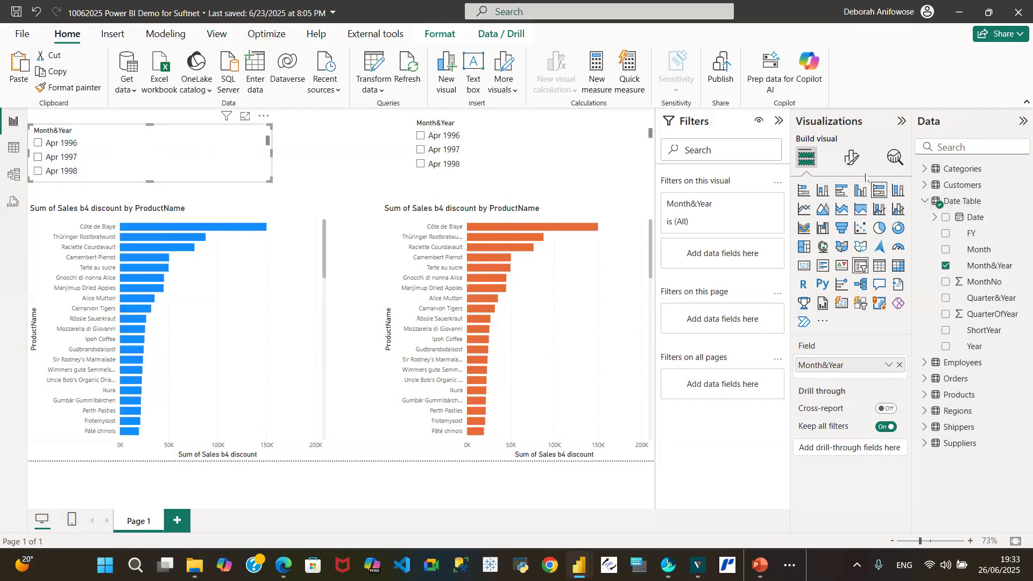
{"action": "left_click", "coordinate": [852, 164]}
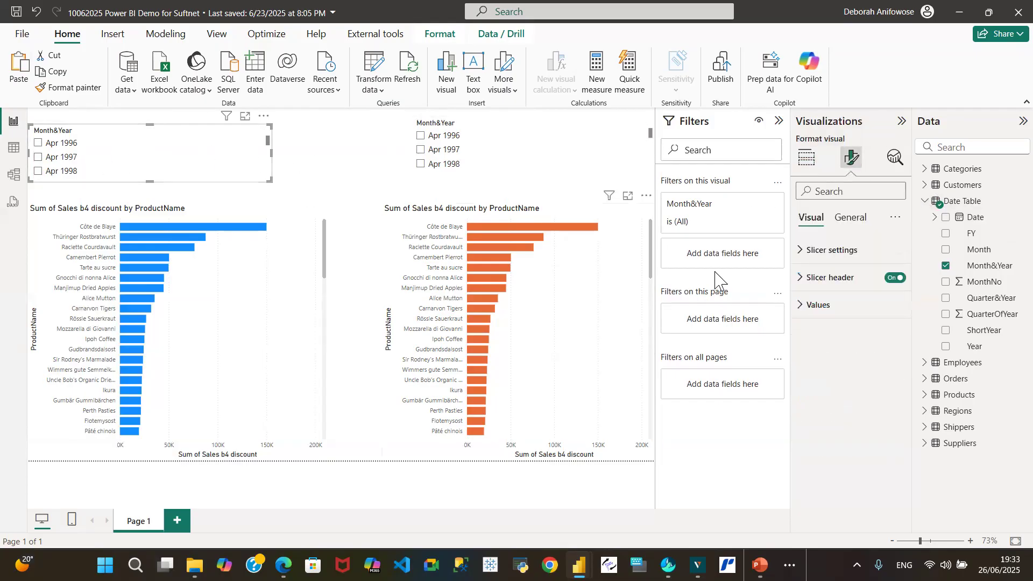
{"action": "left_click", "coordinate": [848, 218]}
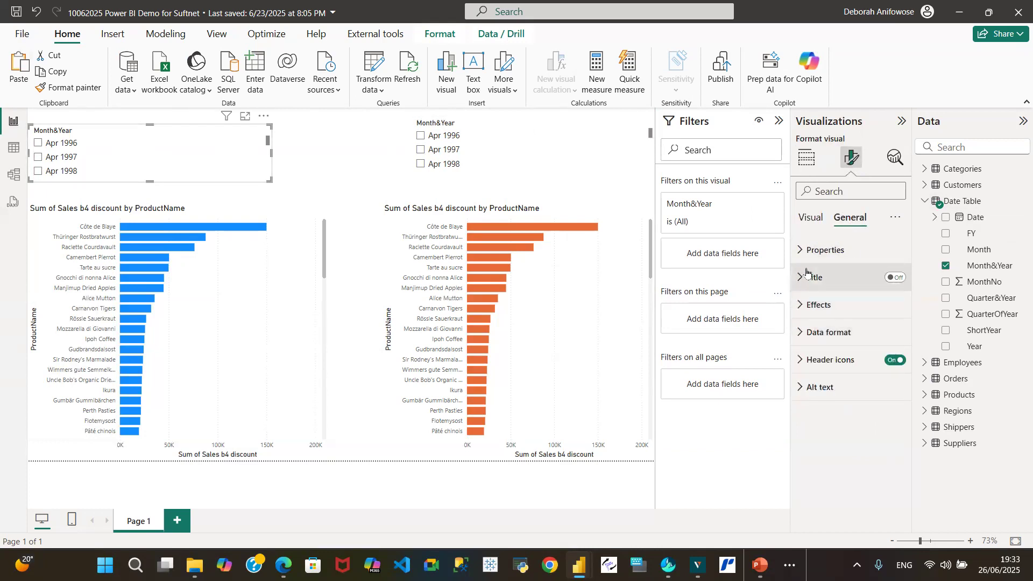
{"action": "left_click", "coordinate": [811, 218]}
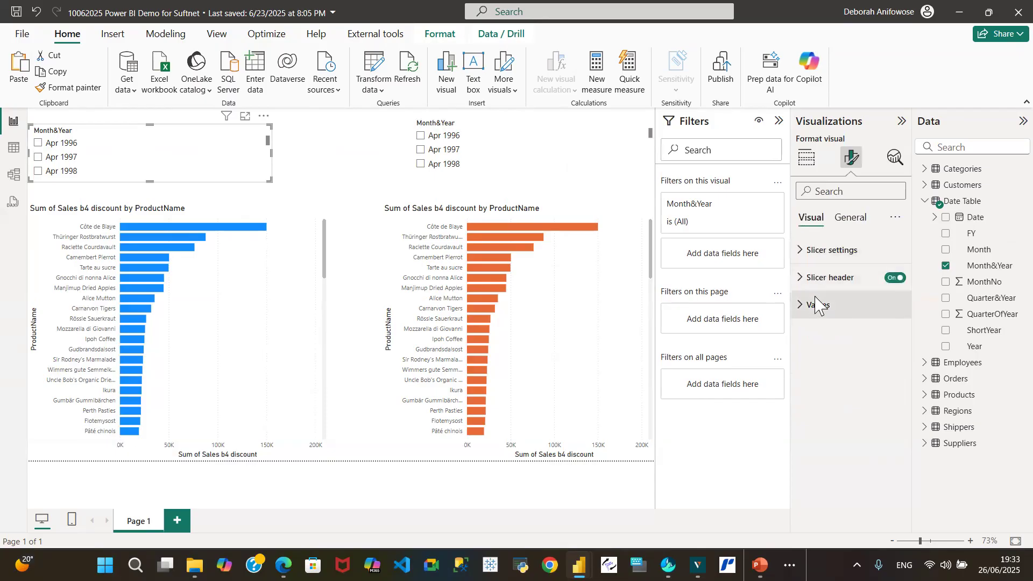
{"action": "left_click", "coordinate": [801, 251]}
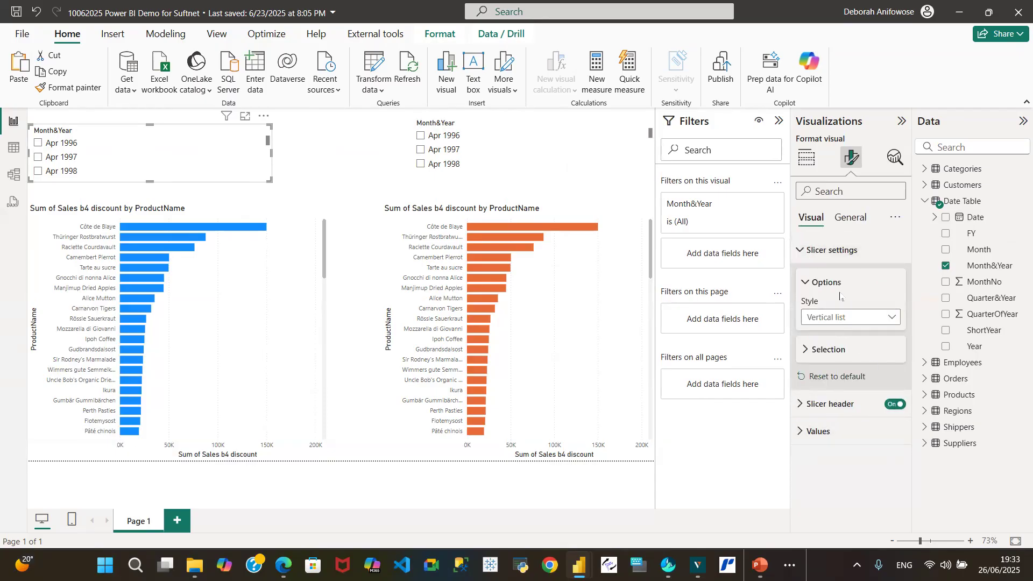
{"action": "left_click", "coordinate": [806, 351]}
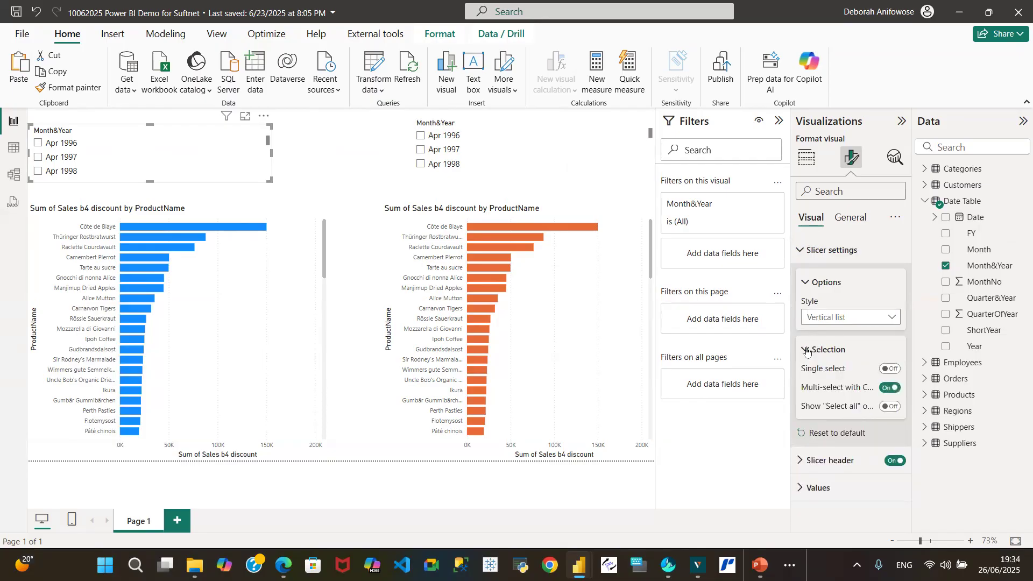
{"action": "left_click", "coordinate": [801, 250]}
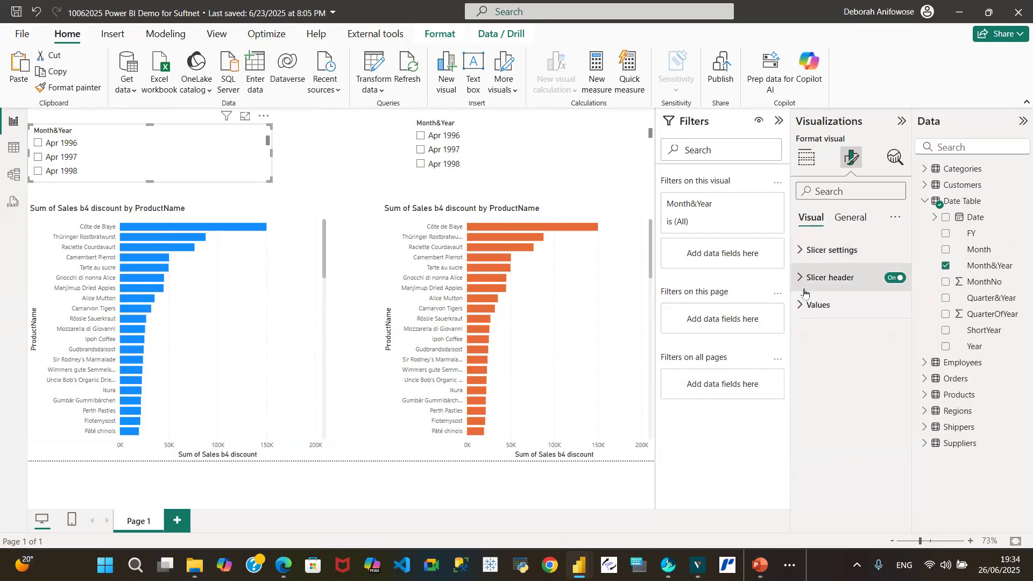
Open the background color choices for the values of the Month&Year slicer above the blue chart.
{"action": "left_click", "coordinate": [803, 305]}
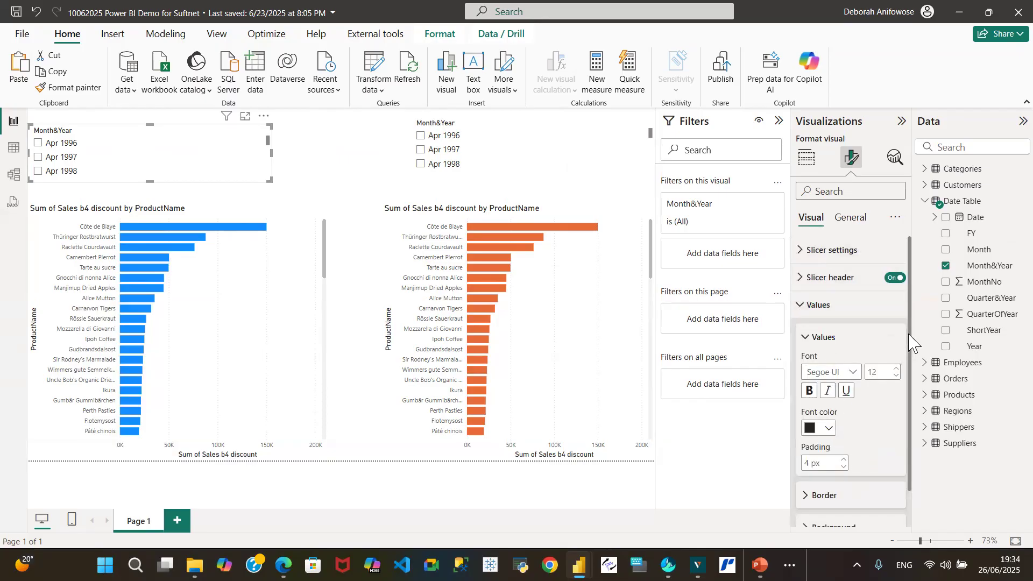
{"action": "scroll", "coordinate": [910, 345], "scroll_direction": "down", "scroll_amount": 2}
{"action": "left_click", "coordinate": [805, 489]}
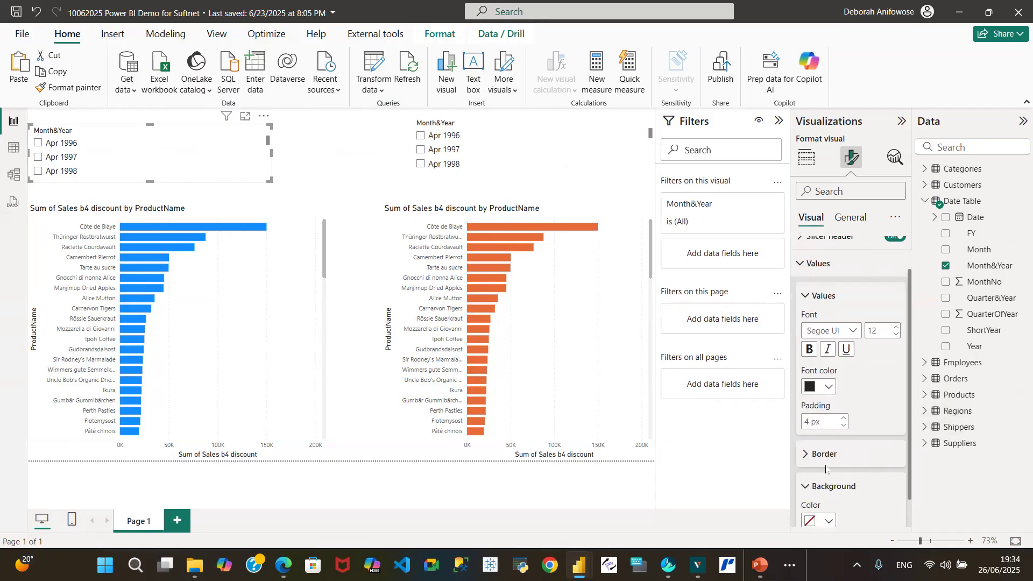
{"action": "scroll", "coordinate": [909, 431], "scroll_direction": "down", "scroll_amount": 1}
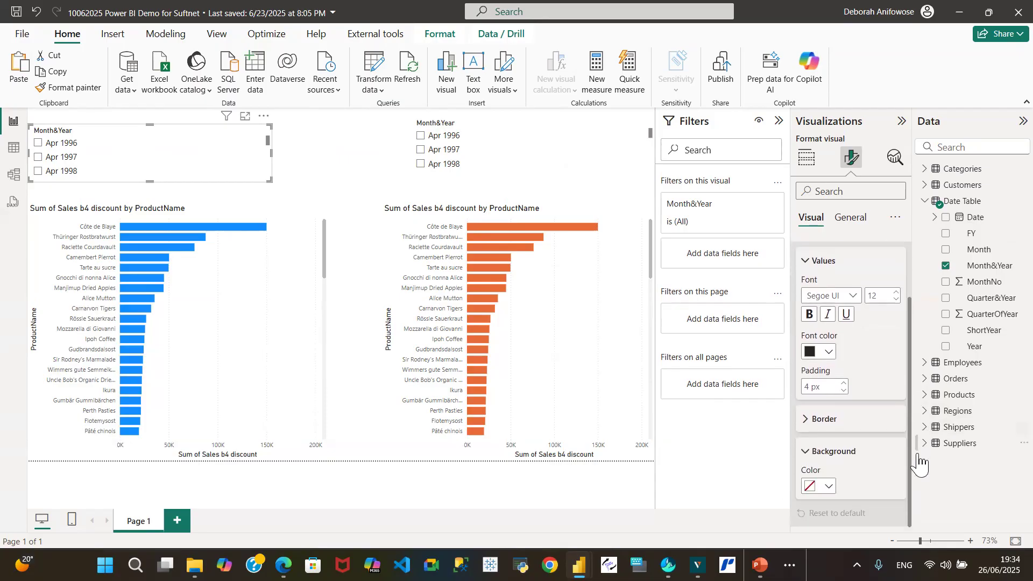
{"action": "left_click", "coordinate": [828, 487]}
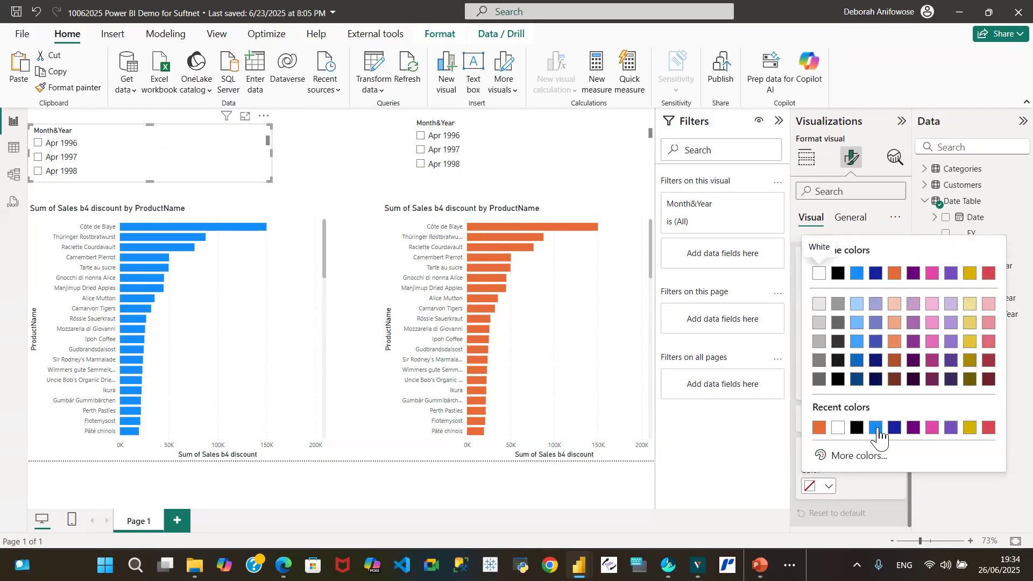
Set the values background color to blue on the slicer above the blue chart and to orange on the slicer above the orange chart.
{"action": "left_click", "coordinate": [872, 430]}
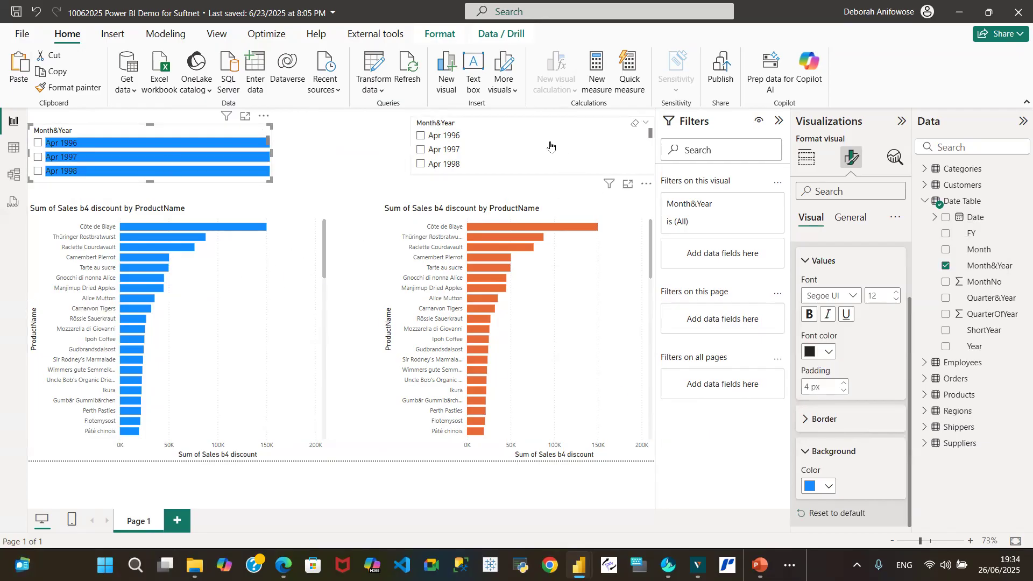
{"action": "left_click", "coordinate": [554, 125]}
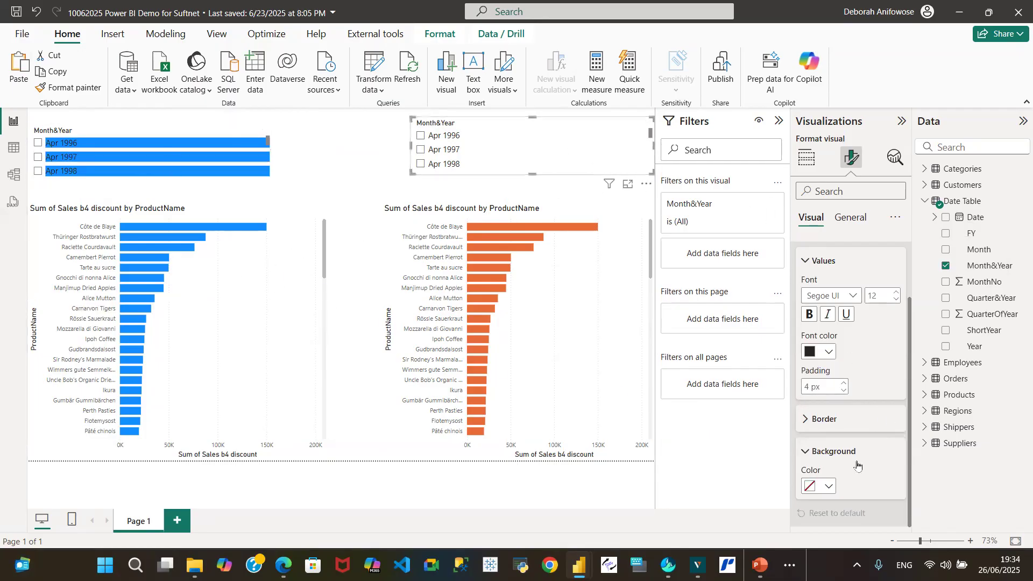
{"action": "left_click", "coordinate": [829, 487]}
{"action": "left_click", "coordinate": [836, 431]}
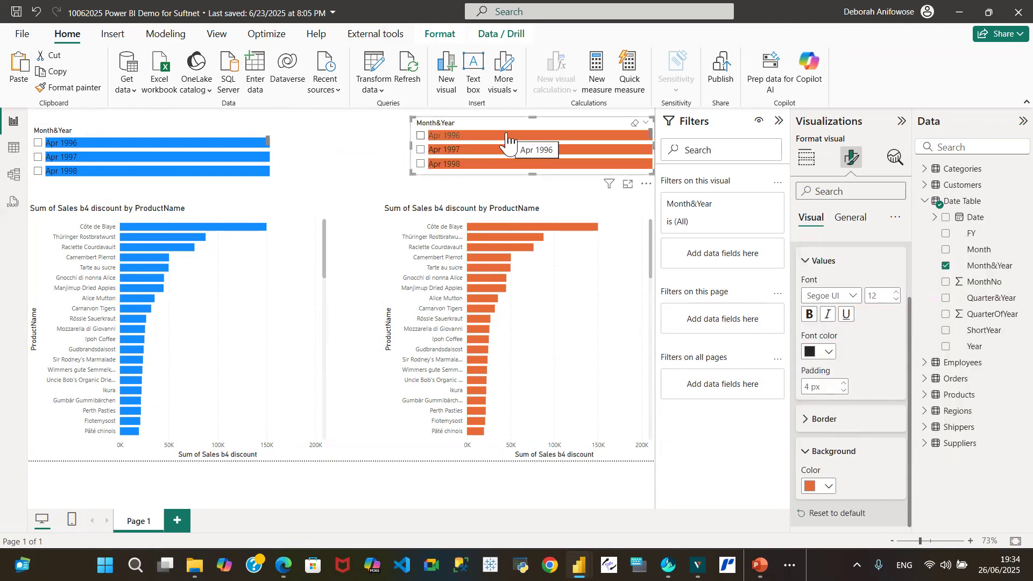
{"action": "left_click", "coordinate": [314, 132]}
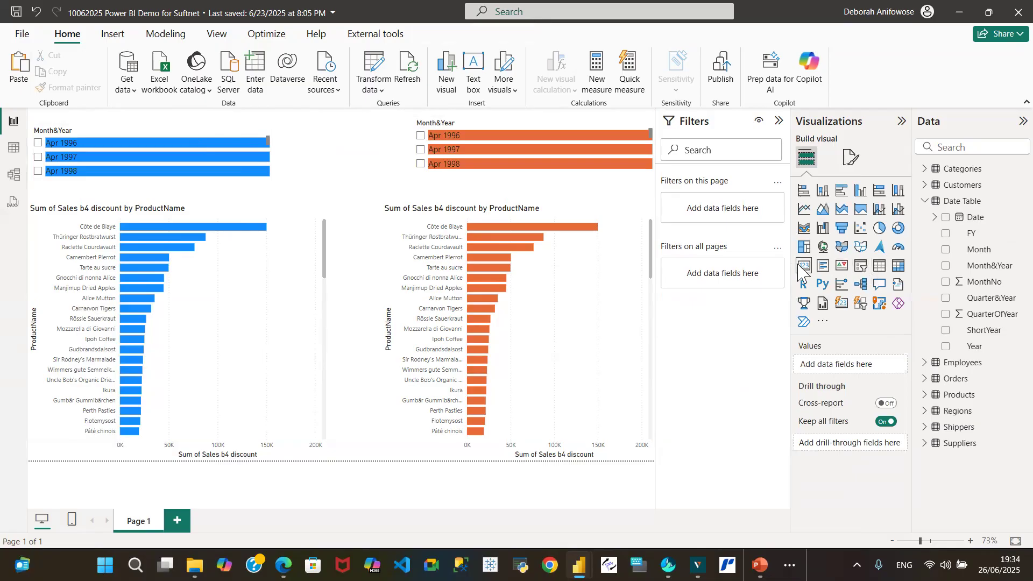
Change the blue Month&Year slicer's style to Tile and widen it to match the blue chart below.
{"action": "left_click", "coordinate": [200, 133]}
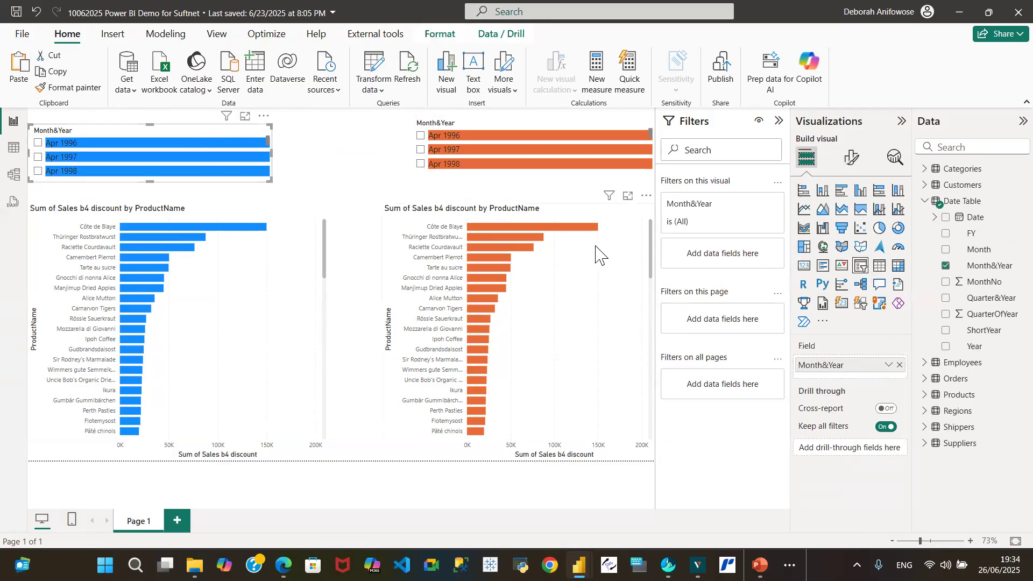
{"action": "left_click", "coordinate": [850, 159]}
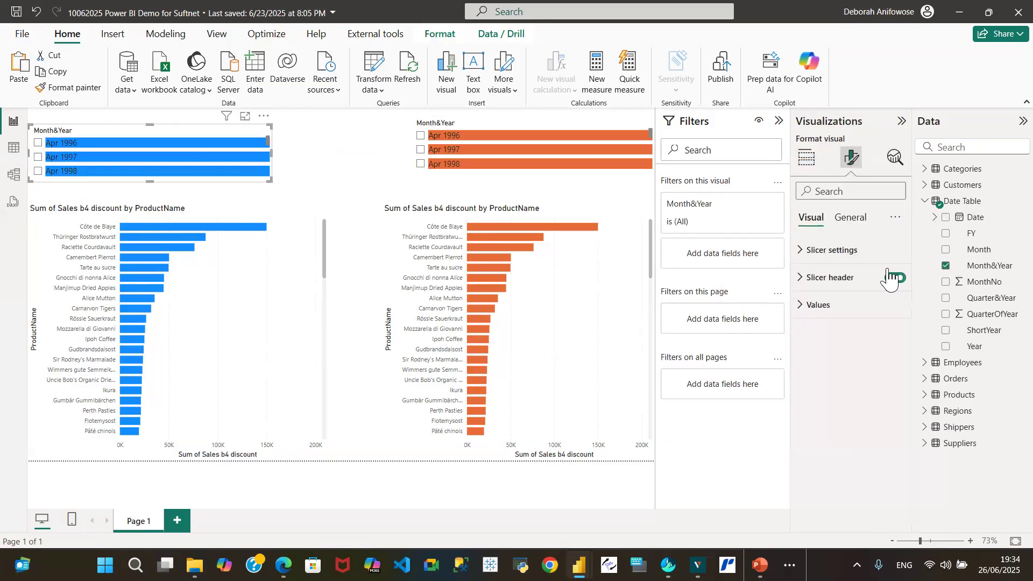
{"action": "left_click", "coordinate": [803, 252]}
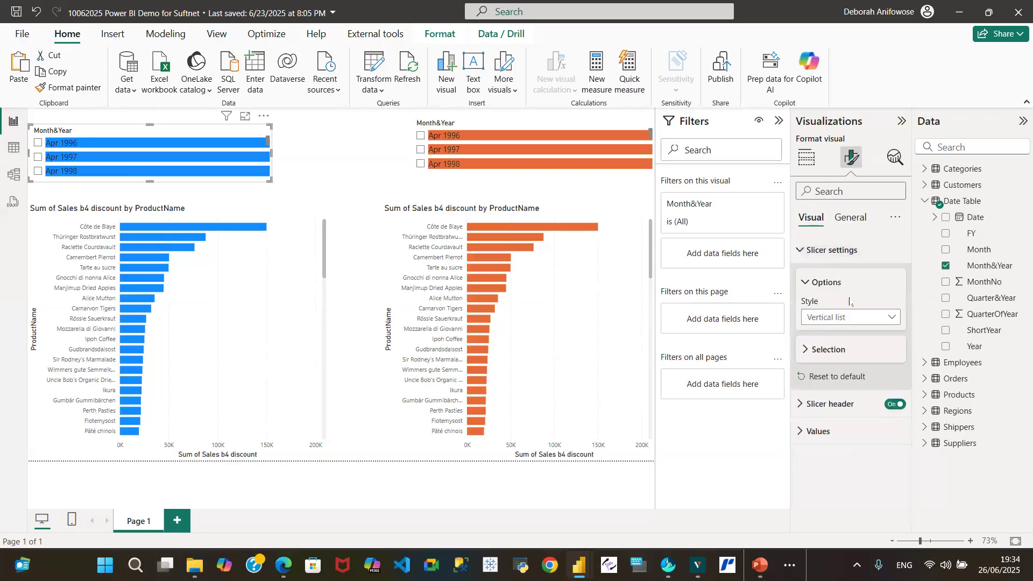
{"action": "left_click", "coordinate": [889, 317]}
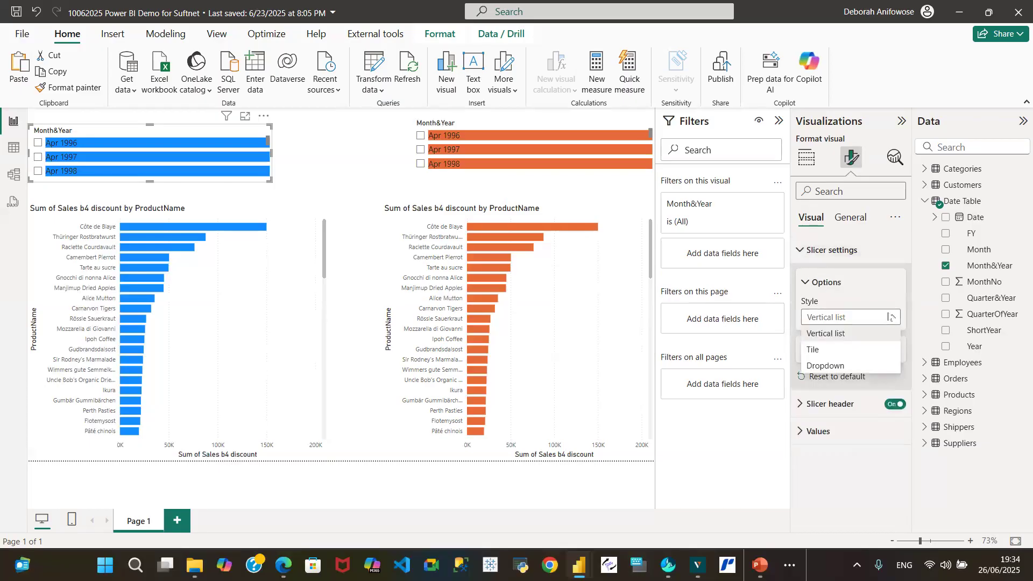
{"action": "left_click", "coordinate": [830, 350]}
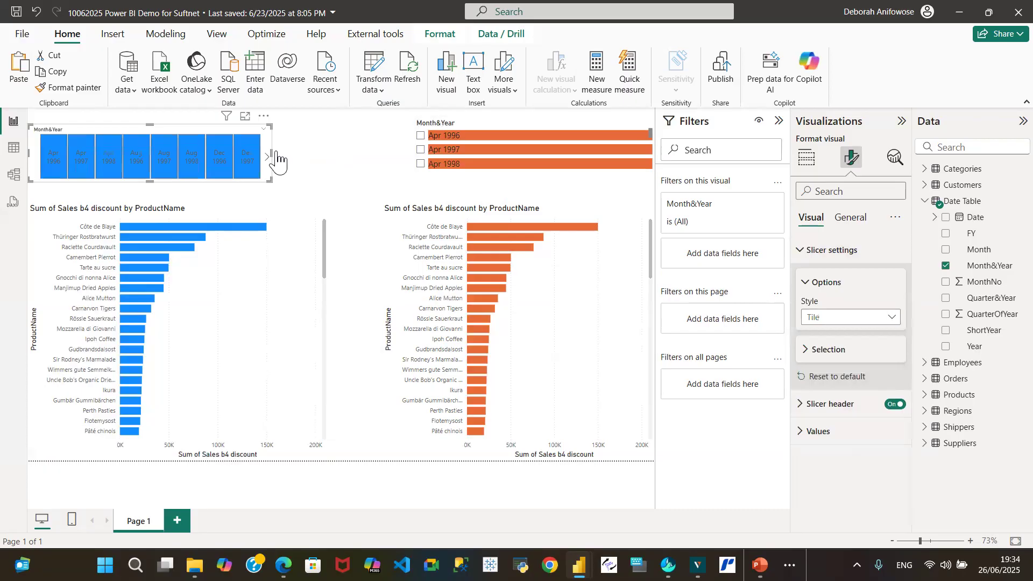
{"action": "left_click_drag", "start_coordinate": [272, 150], "coordinate": [329, 159]}
Change the orange Month&Year slicer's style to Tile.
{"action": "left_click", "coordinate": [484, 128]}
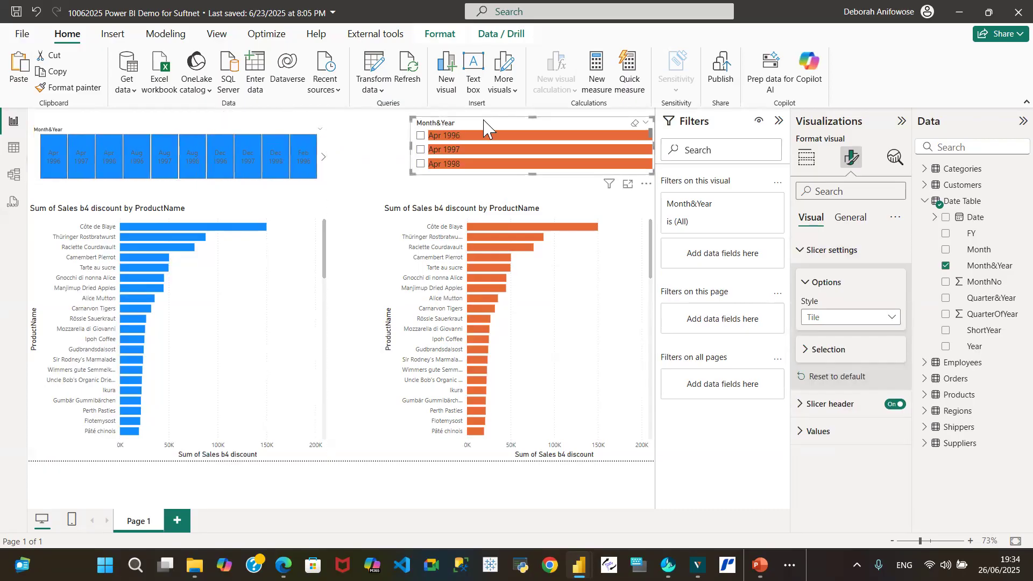
{"action": "left_click", "coordinate": [891, 319]}
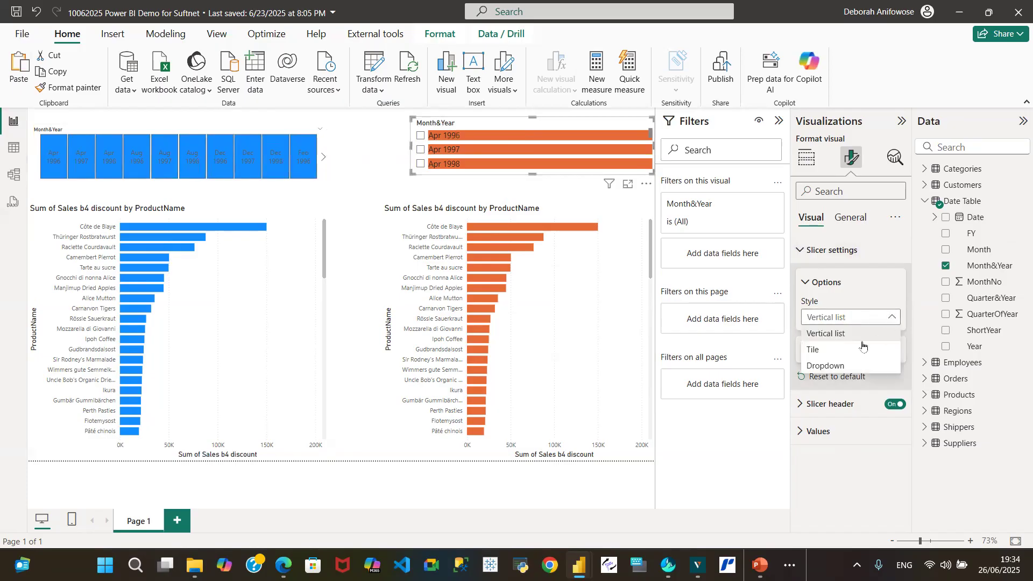
{"action": "left_click", "coordinate": [837, 349]}
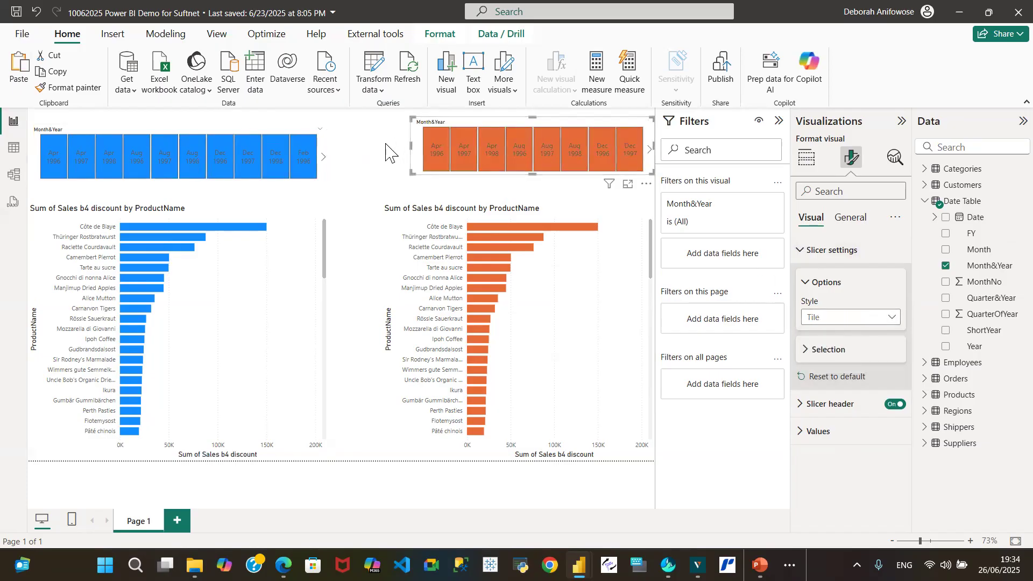
Format the blue slicer's values in Arial, size 12, bold.
{"action": "left_click", "coordinate": [319, 143]}
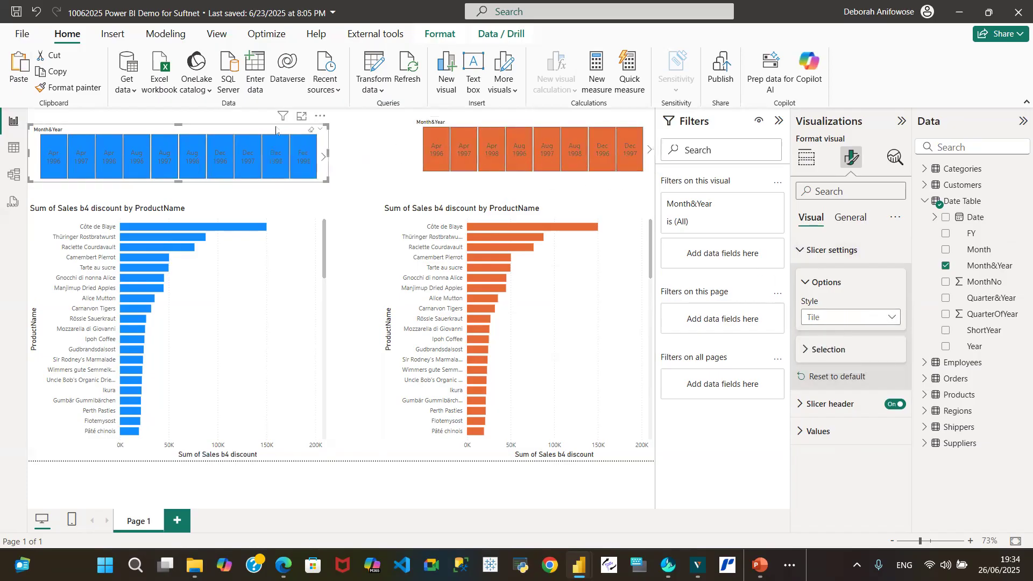
{"action": "left_click", "coordinate": [804, 432]}
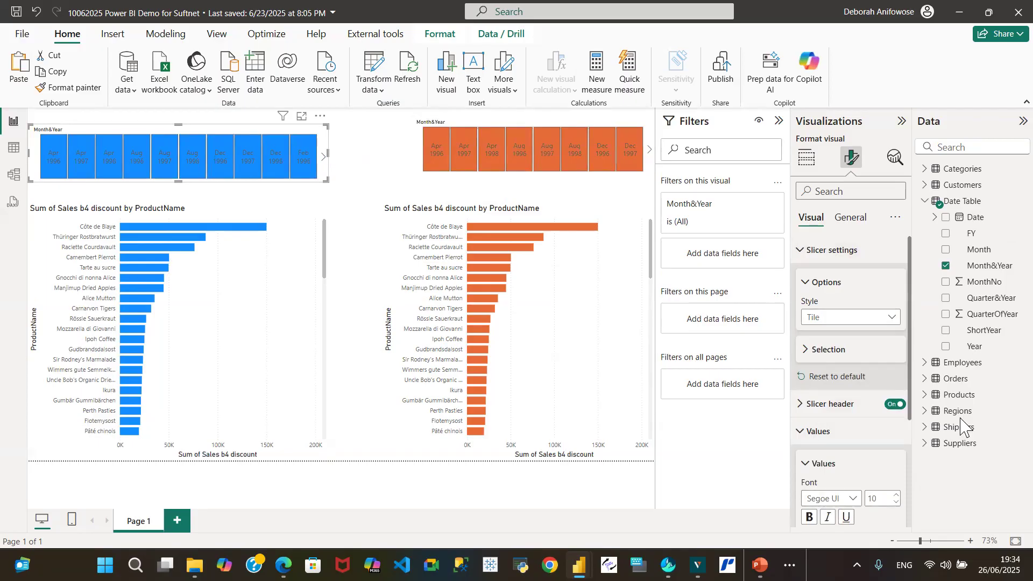
{"action": "left_click", "coordinate": [854, 499]}
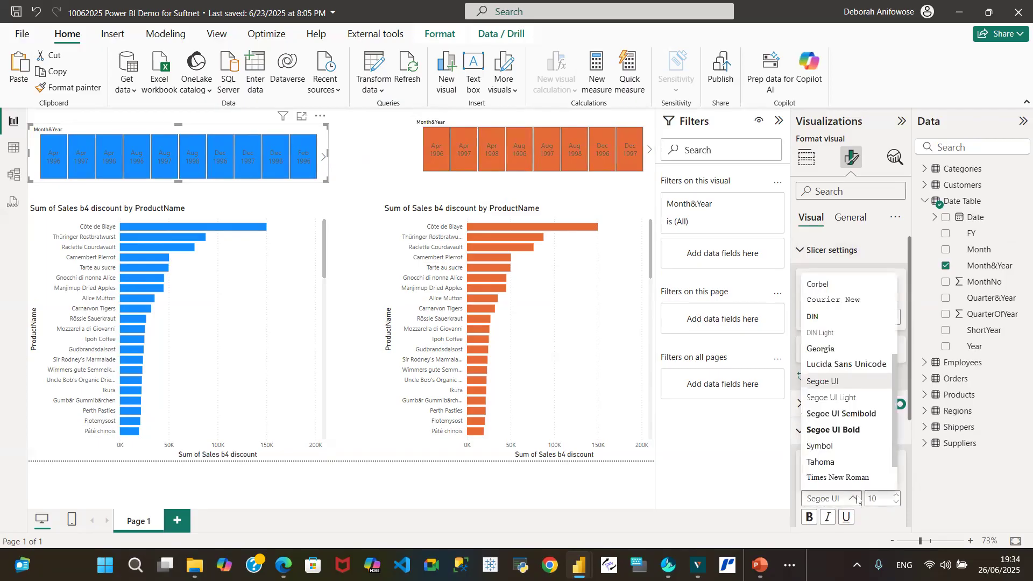
{"action": "scroll", "coordinate": [858, 501], "scroll_direction": "up", "scroll_amount": 5}
{"action": "left_click", "coordinate": [834, 281]}
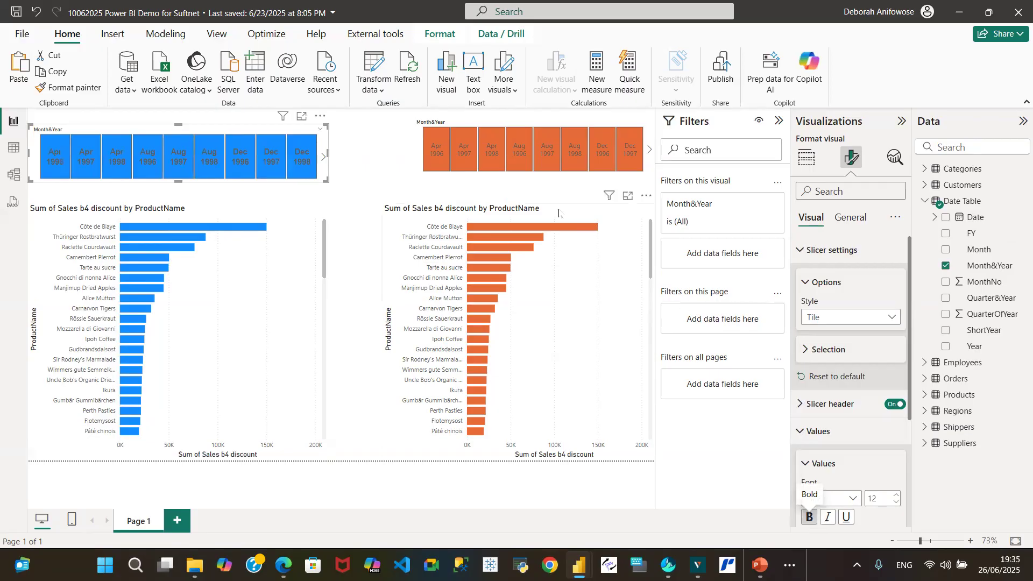
Format the orange slicer's values in Arial, size 12, bold.
{"action": "left_click", "coordinate": [465, 127]}
{"action": "left_click", "coordinate": [853, 498]}
{"action": "scroll", "coordinate": [819, 345], "scroll_direction": "up", "scroll_amount": 5}
{"action": "left_click", "coordinate": [834, 280]}
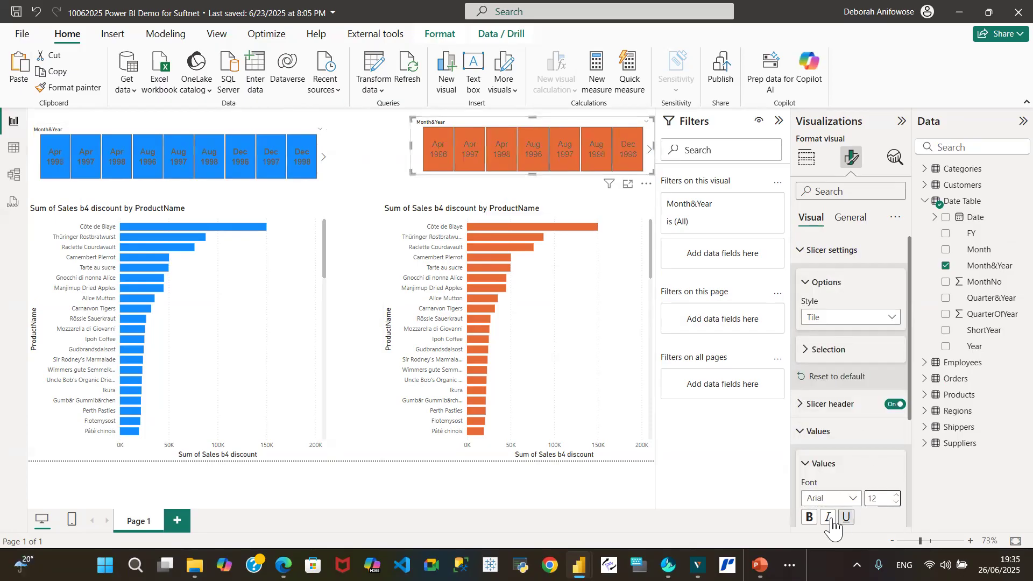
{"action": "left_click", "coordinate": [810, 518]}
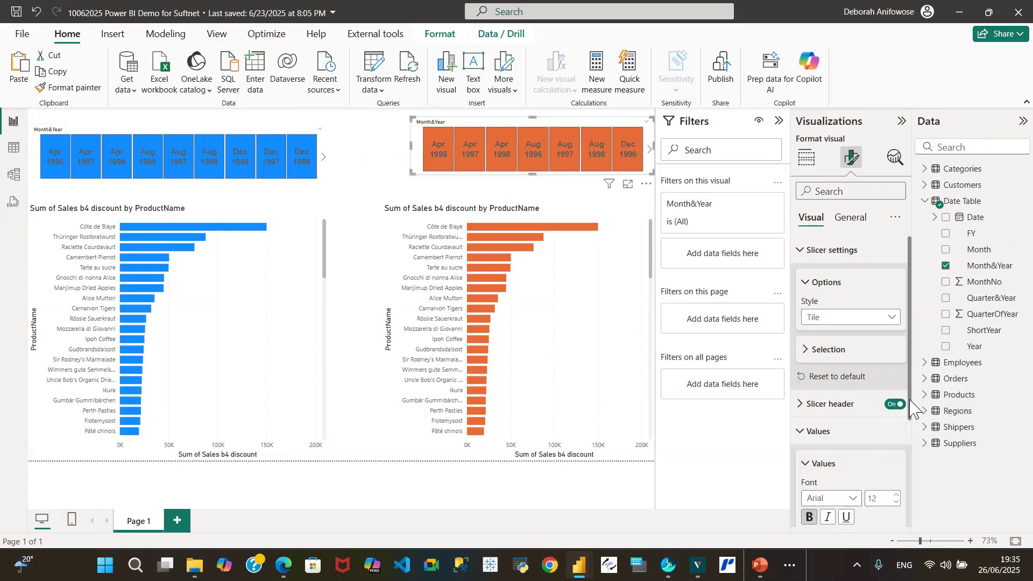
Set the values font color to black on the orange slicer and on the blue slicer.
{"action": "scroll", "coordinate": [882, 430], "scroll_direction": "down", "scroll_amount": 3}
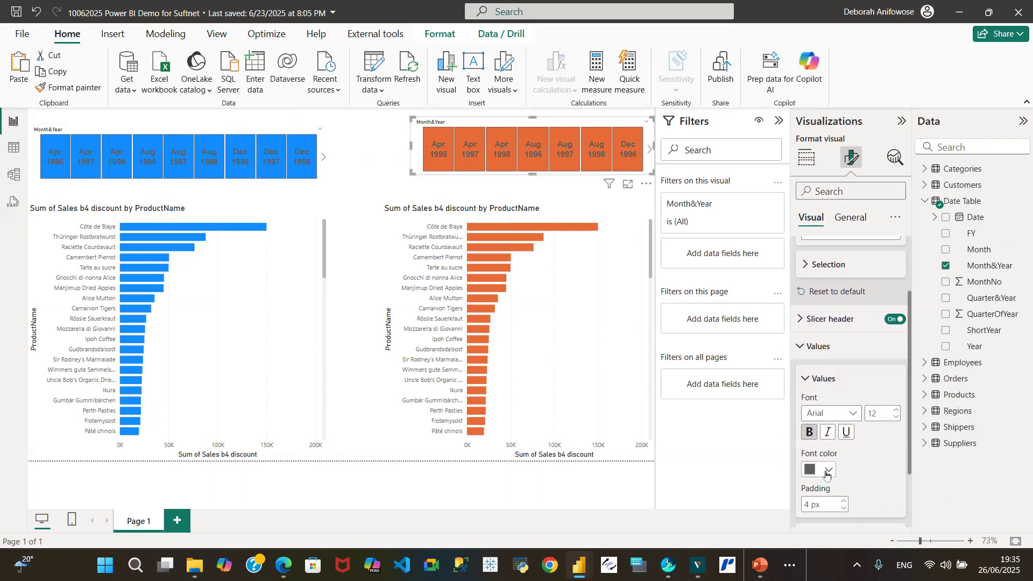
{"action": "left_click", "coordinate": [827, 471]}
{"action": "left_click", "coordinate": [896, 411]}
{"action": "left_click", "coordinate": [290, 132]}
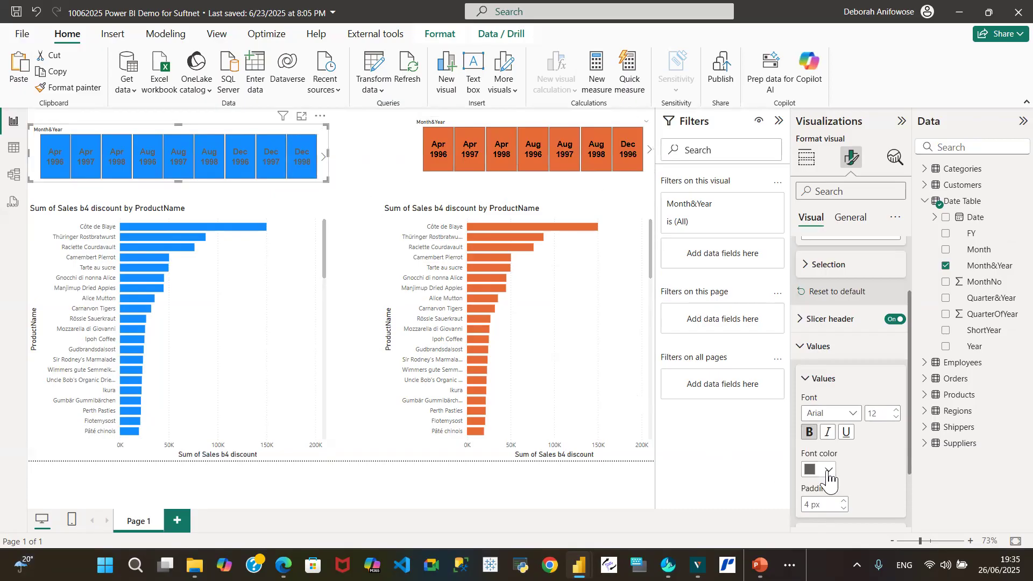
{"action": "left_click", "coordinate": [827, 470]}
{"action": "left_click", "coordinate": [819, 411]}
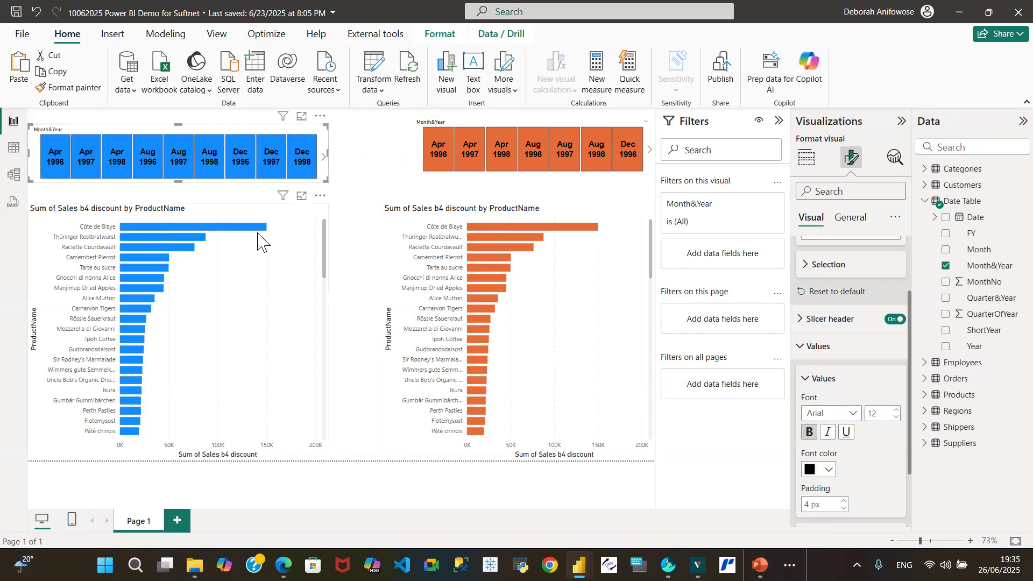
Check which visuals the blue slicer affects by filtering on Apr 1996, and clear the selection.
{"action": "left_click", "coordinate": [306, 222]}
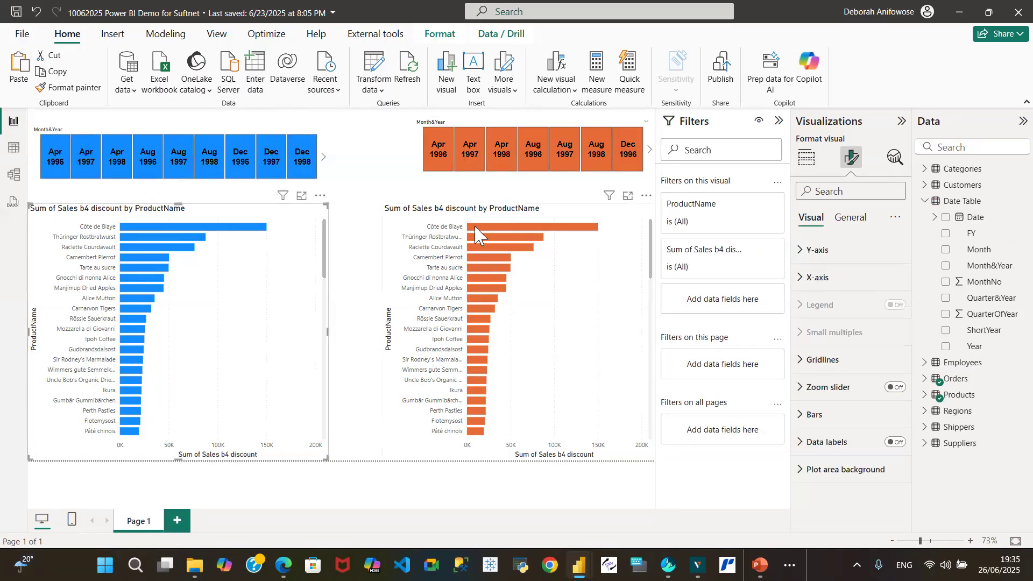
{"action": "left_click", "coordinate": [581, 210]}
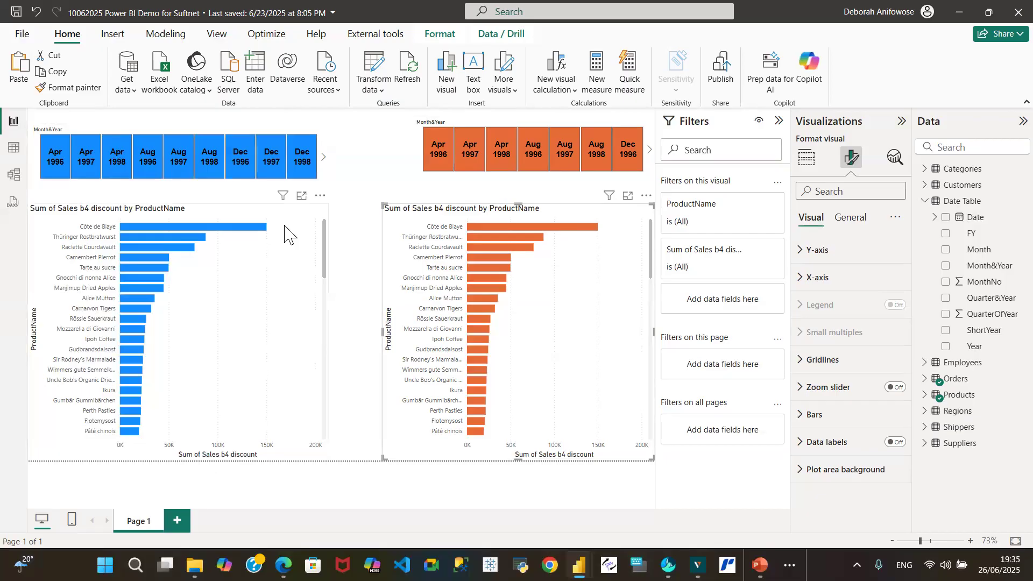
{"action": "left_click", "coordinate": [53, 161]}
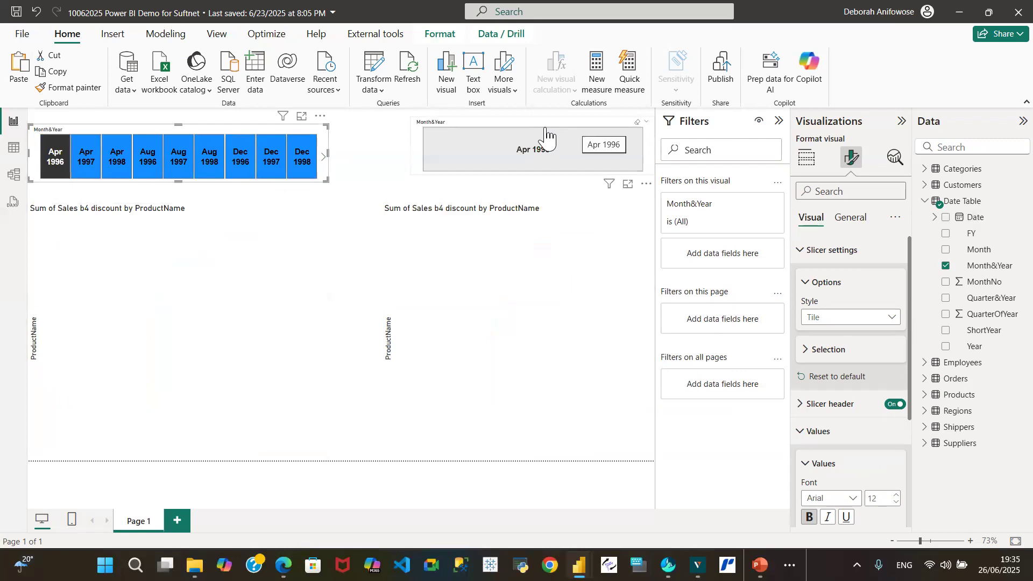
{"action": "left_click", "coordinate": [54, 164]}
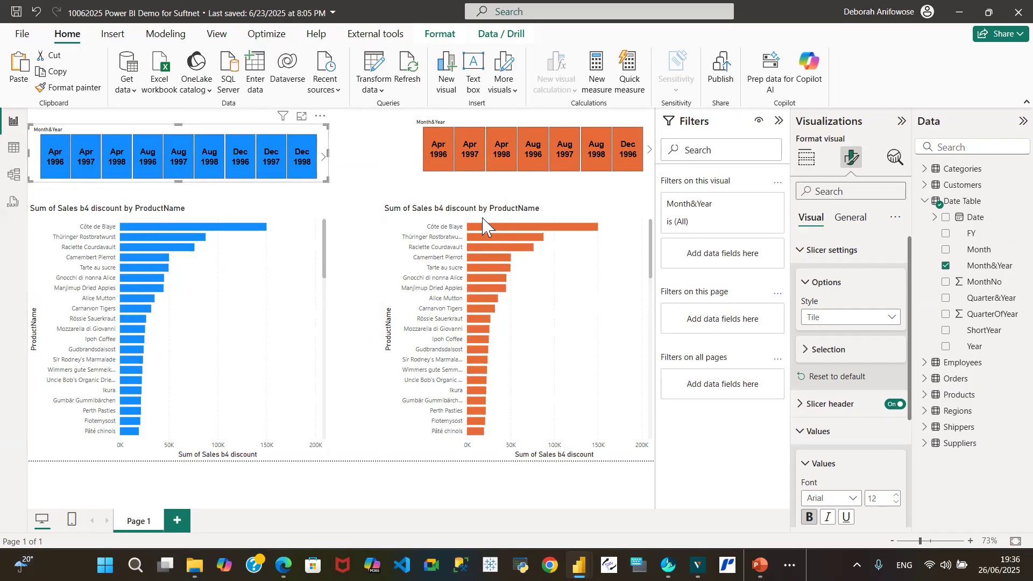
{"action": "left_click", "coordinate": [148, 117]}
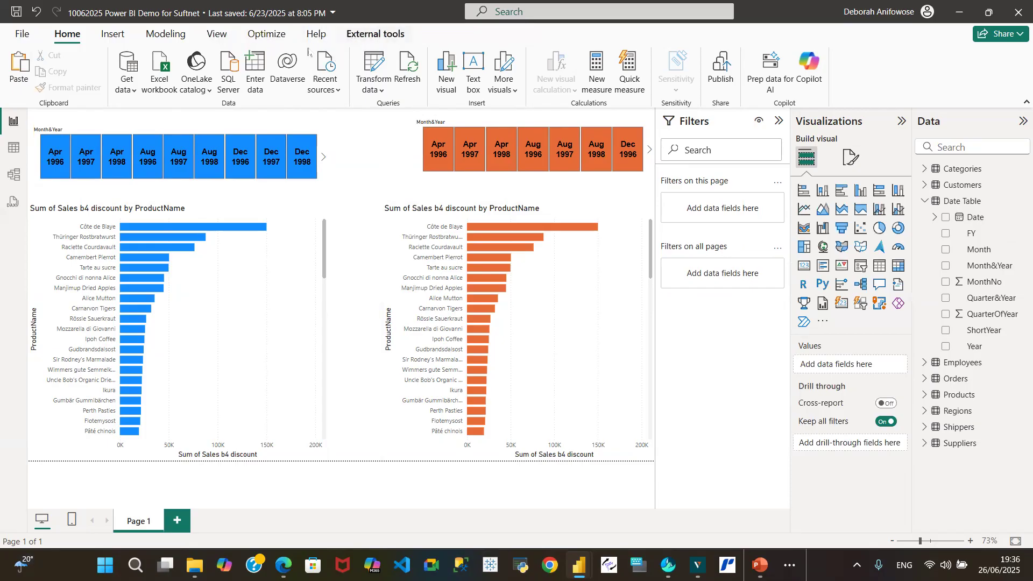
{"action": "left_click", "coordinate": [217, 37]}
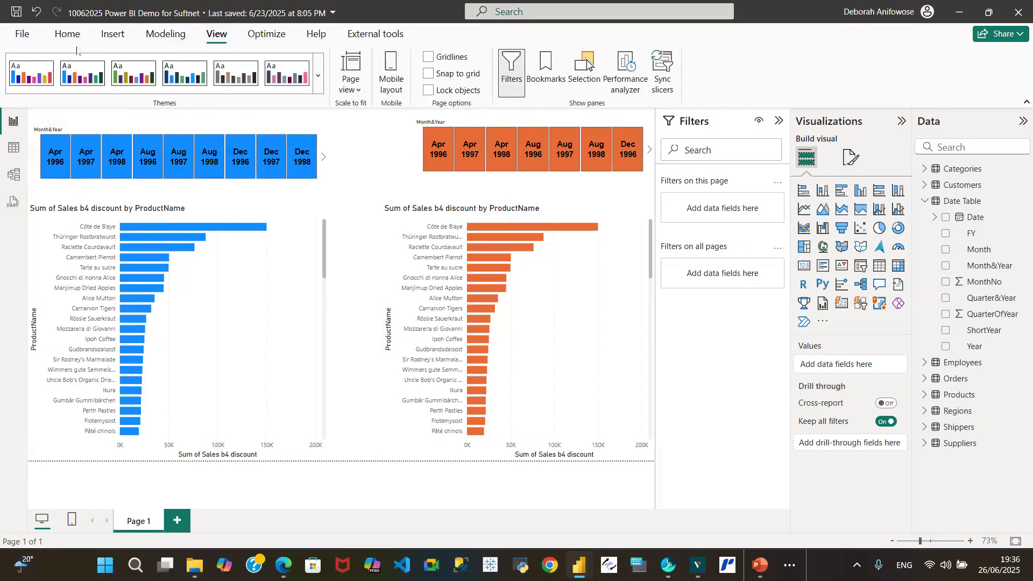
{"action": "left_click", "coordinate": [67, 34]}
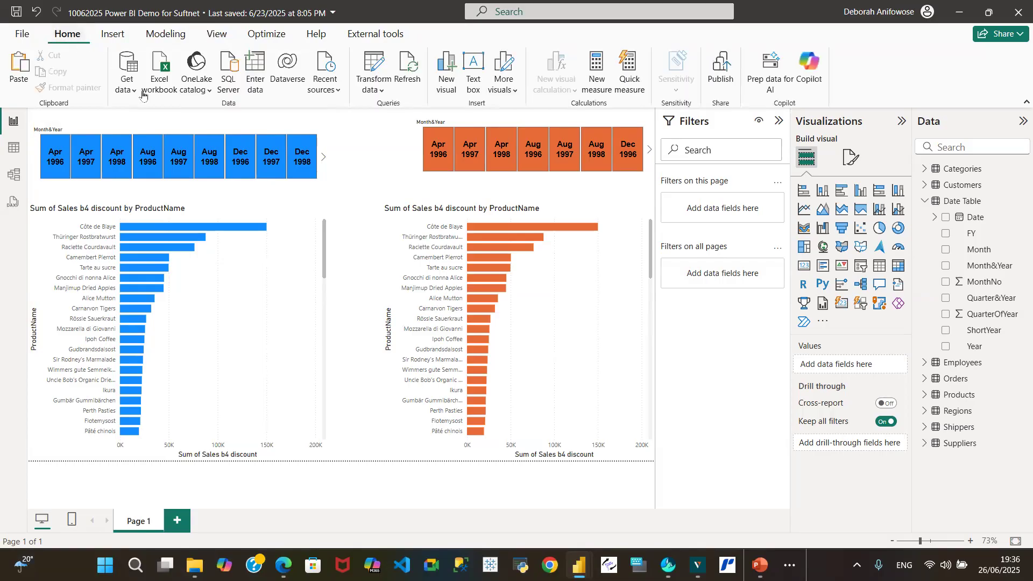
Edit the blue slicer's interactions so that it has no effect on the orange slicer and the orange chart.
{"action": "left_click", "coordinate": [222, 126]}
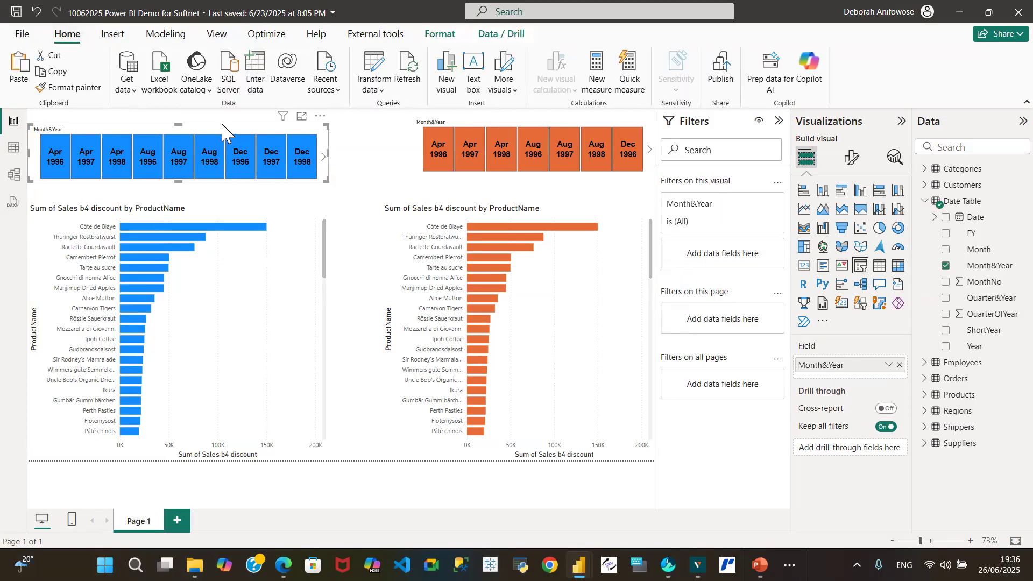
{"action": "left_click", "coordinate": [443, 35]}
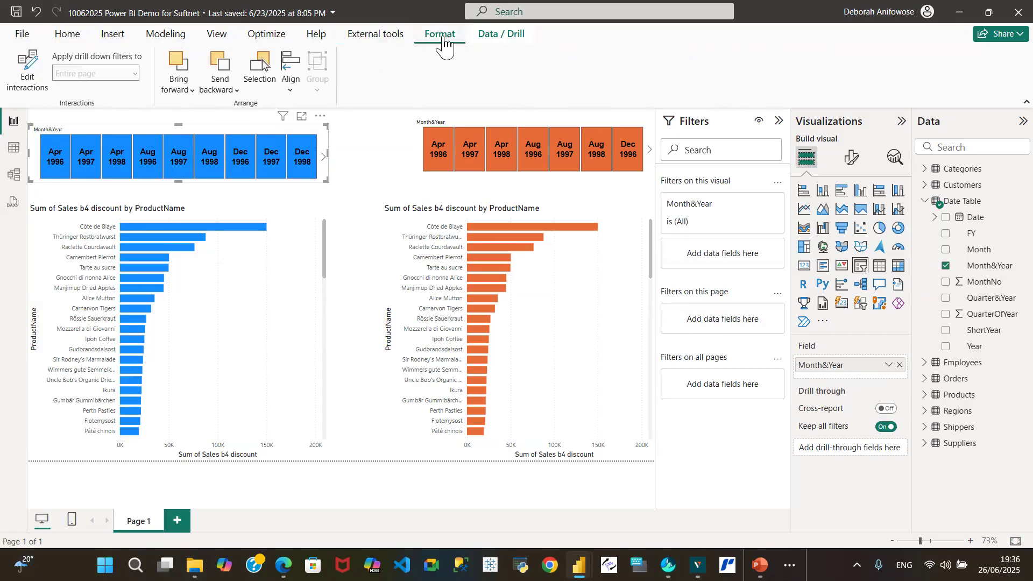
{"action": "left_click", "coordinate": [34, 80]}
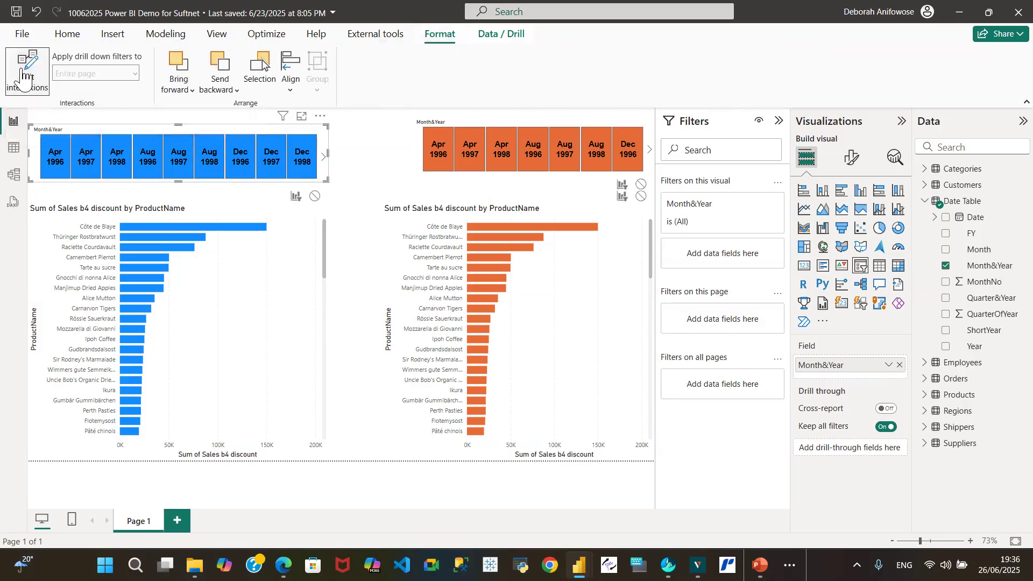
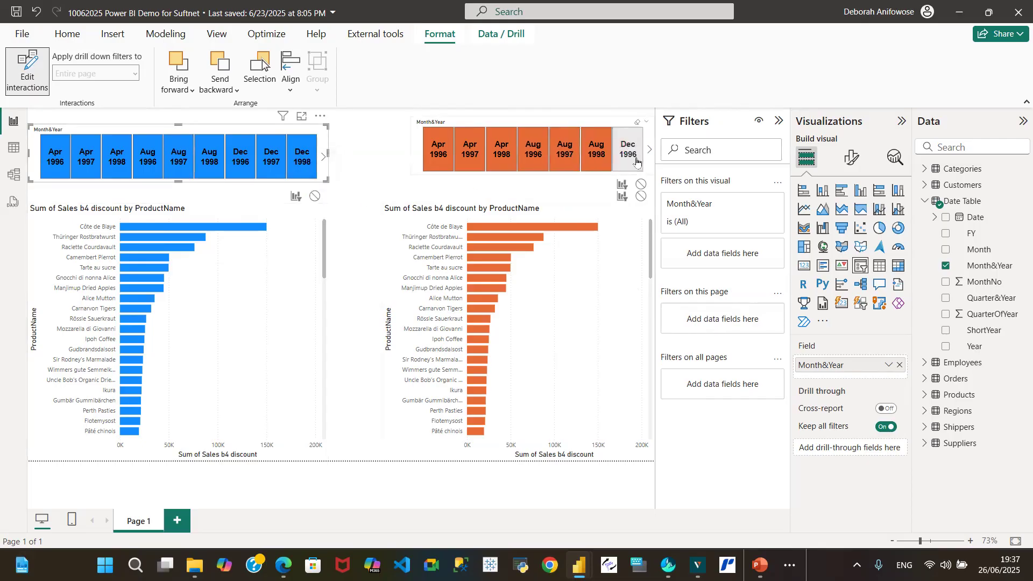
{"action": "left_click", "coordinate": [641, 185]}
{"action": "left_click", "coordinate": [640, 197]}
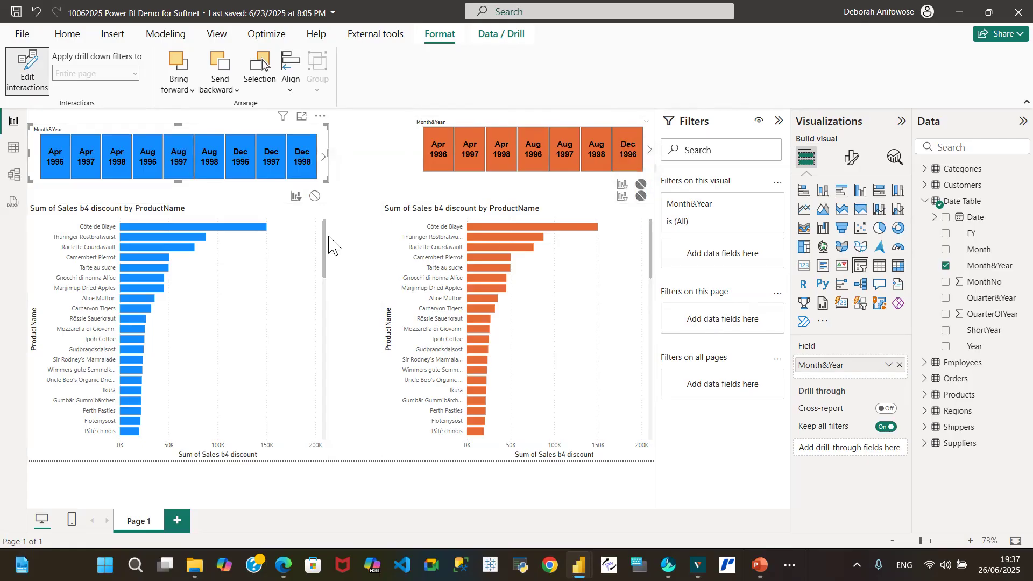
Test the blue slicer's edited interactions by filtering on Apr 1996 and on Aug 1998.
{"action": "left_click", "coordinate": [53, 161]}
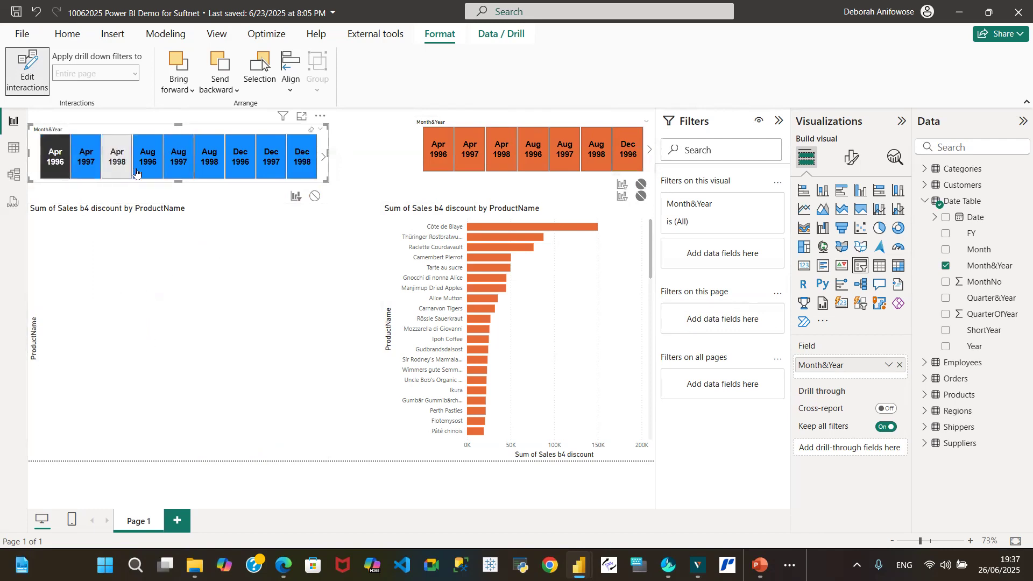
{"action": "left_click", "coordinate": [211, 171]}
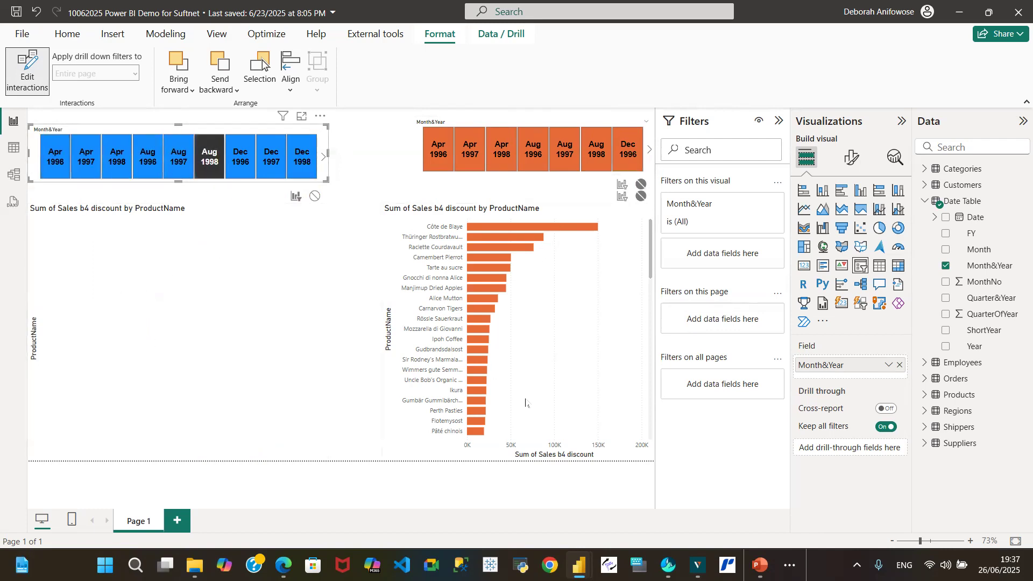
Clear the blue slicer's selection and edit the orange slicer's interactions so that it has no effect on the blue slicer and blue chart.
{"action": "left_click", "coordinate": [209, 168]}
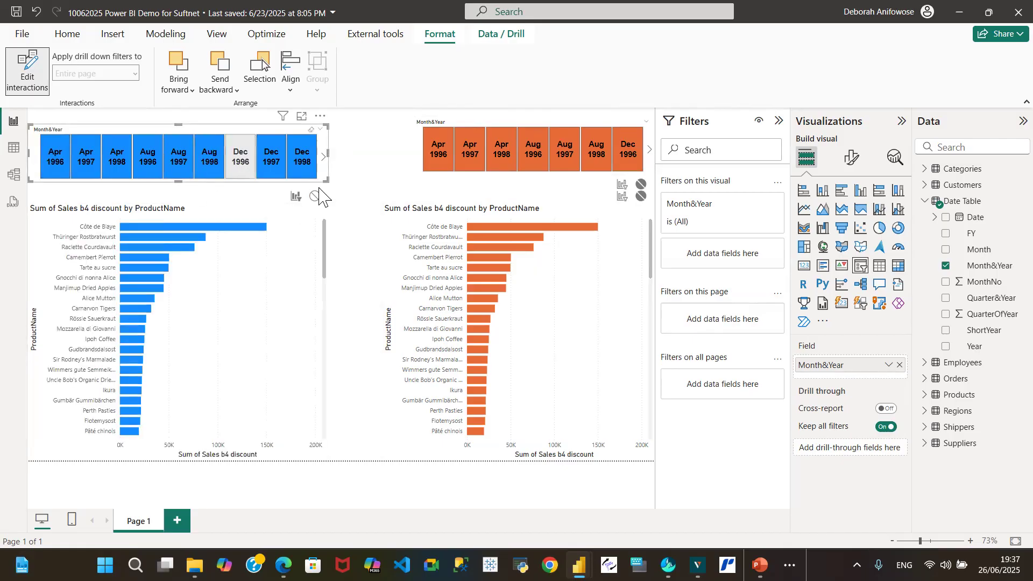
{"action": "left_click", "coordinate": [456, 127]}
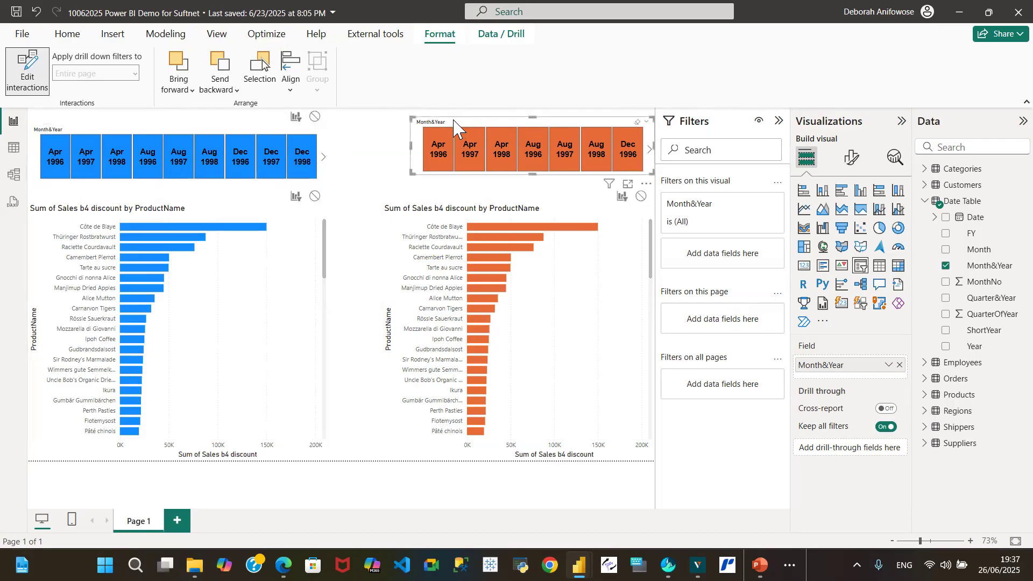
{"action": "left_click", "coordinate": [28, 68]}
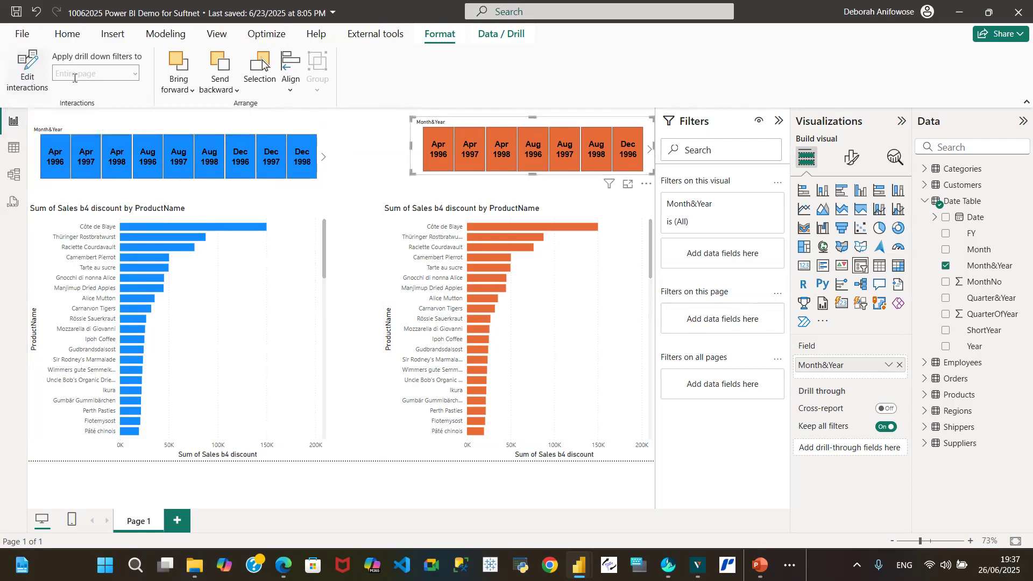
{"action": "left_click", "coordinate": [28, 67]}
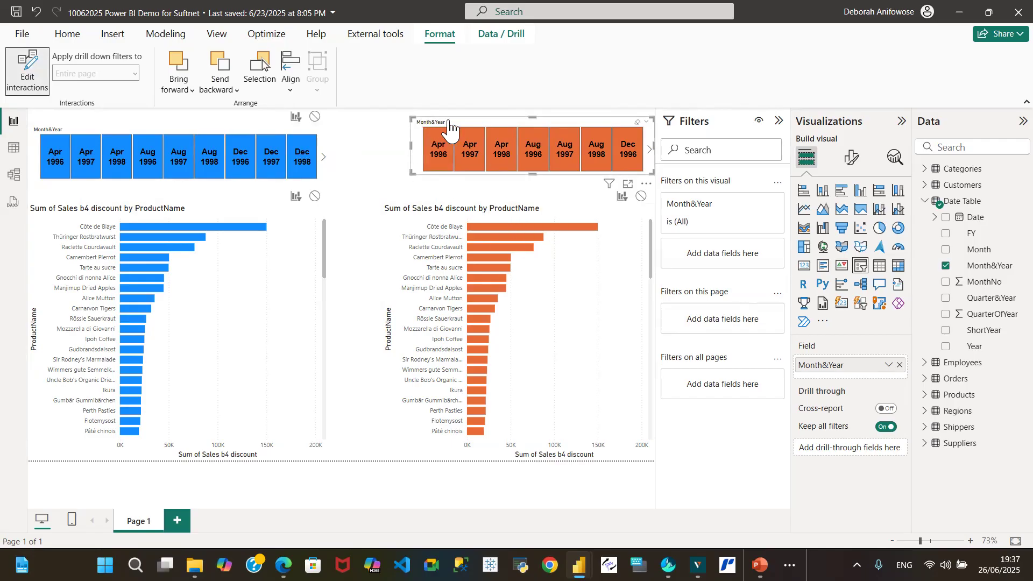
{"action": "left_click", "coordinate": [316, 197]}
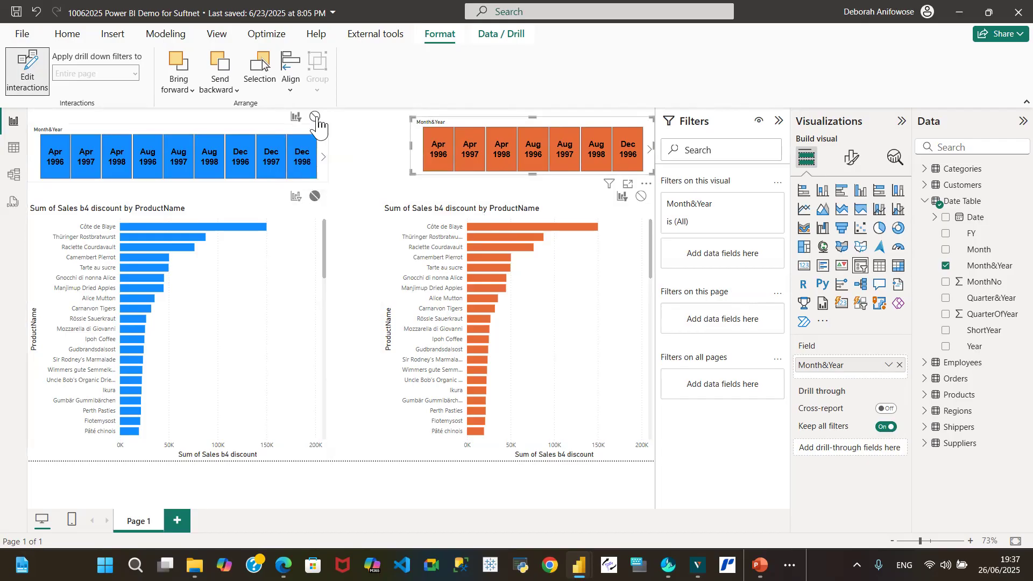
Test the orange slicer's edited interactions by filtering on Apr 1996, and clear the selection.
{"action": "left_click", "coordinate": [437, 161]}
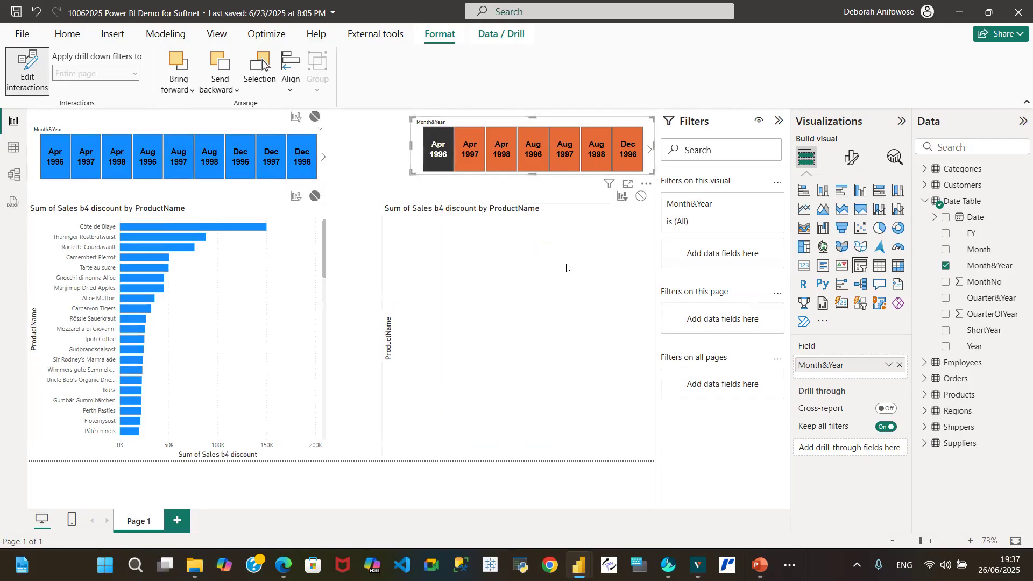
{"action": "left_click", "coordinate": [437, 159]}
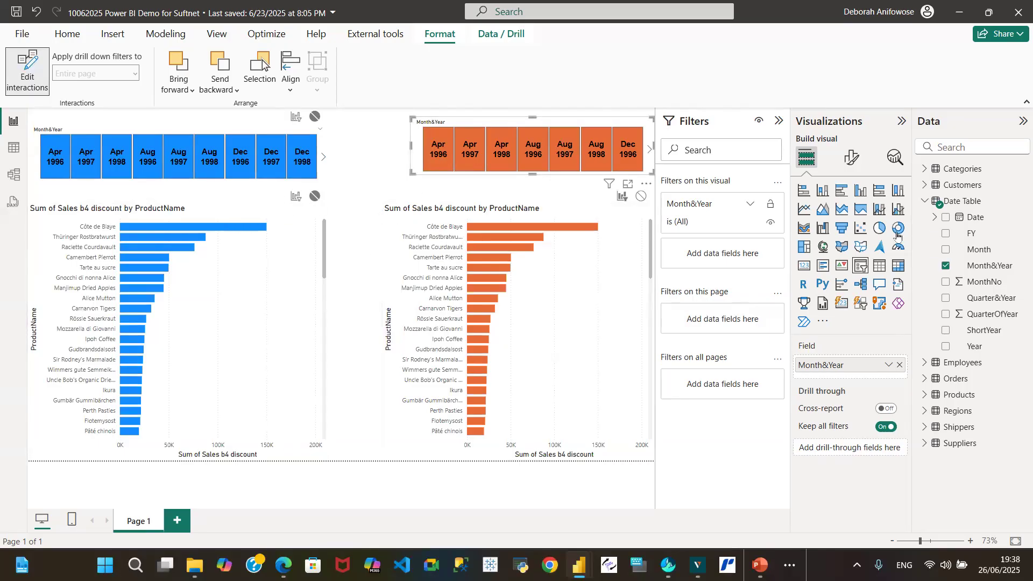
Collapse the Date Table fields, examine the product names in the Products table's data, and return to the report.
{"action": "left_click", "coordinate": [925, 201]}
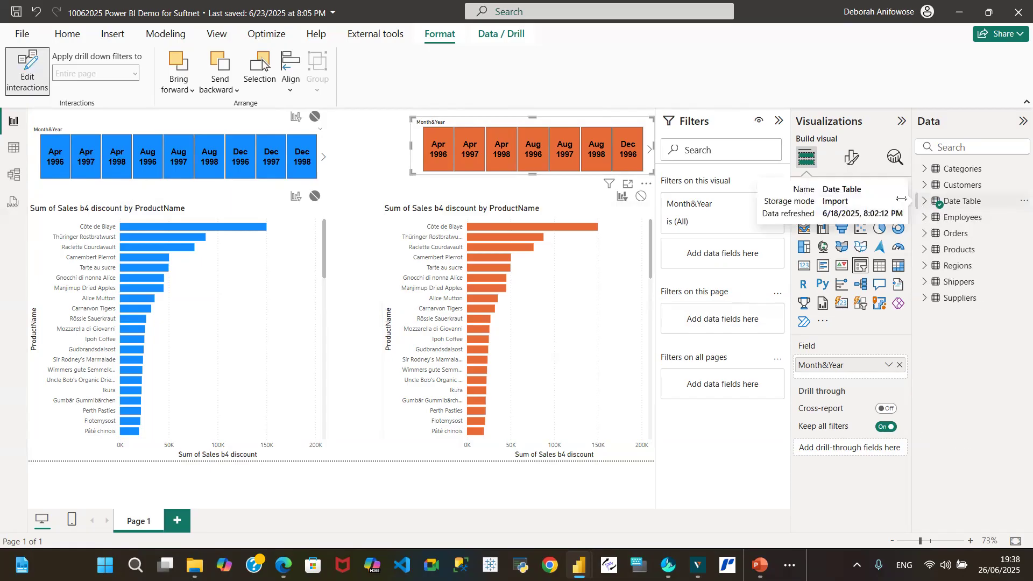
{"action": "left_click", "coordinate": [14, 148]}
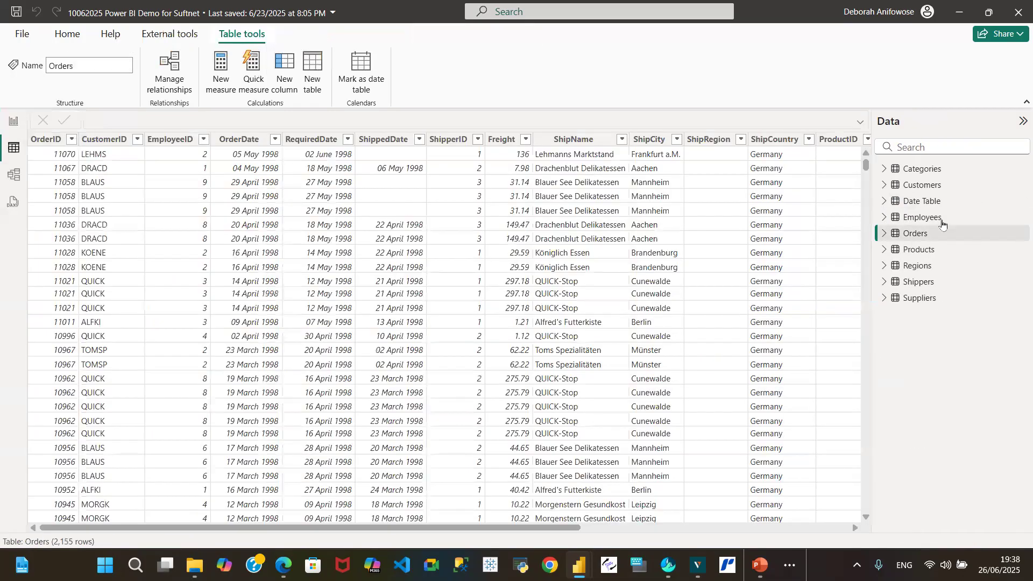
{"action": "left_click", "coordinate": [922, 250]}
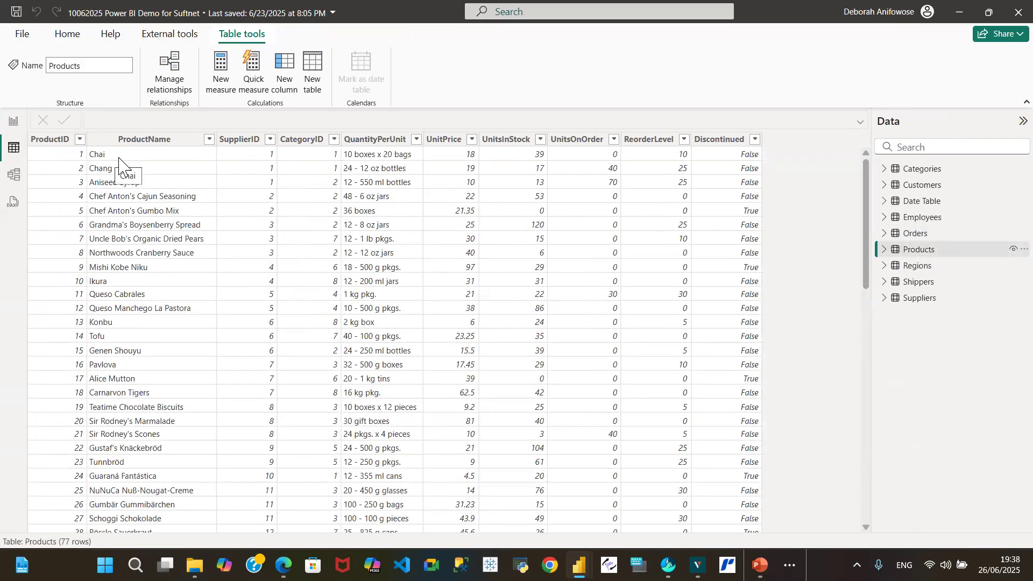
{"action": "left_click", "coordinate": [12, 121]}
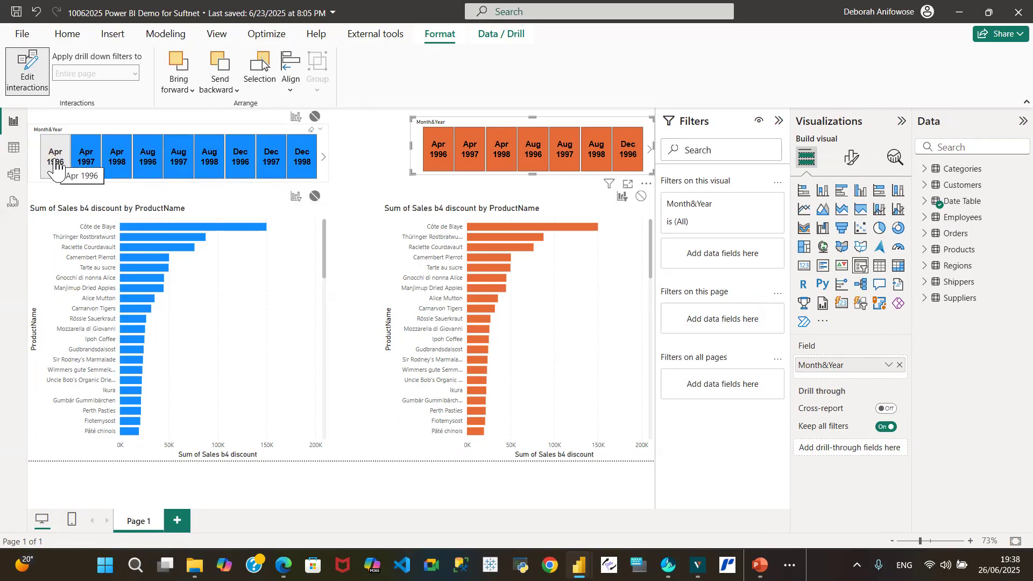
Filter the blue chart on Apr 1997 with the blue slicer, and advance the slicer by one month tile.
{"action": "left_click", "coordinate": [89, 168]}
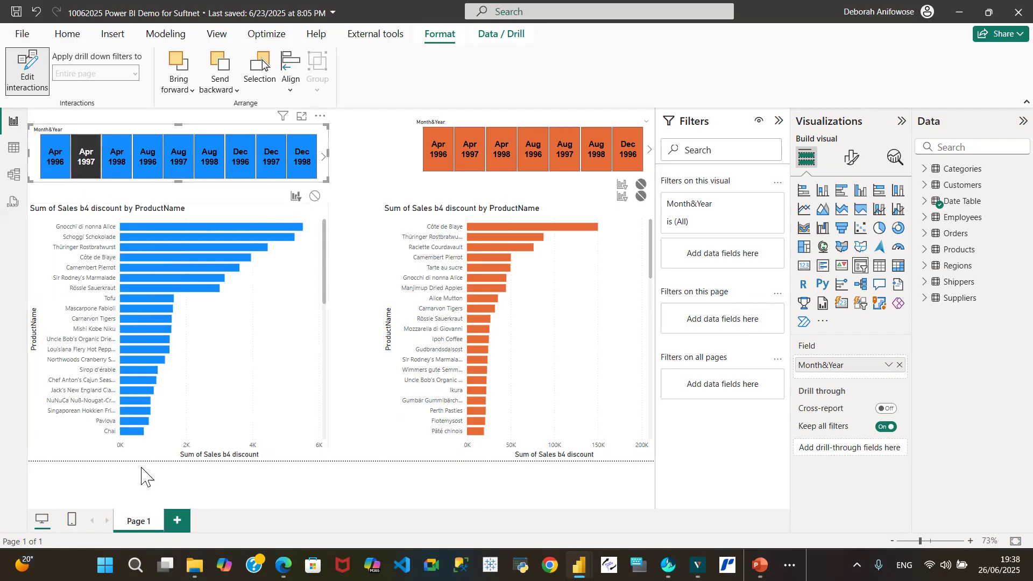
{"action": "mouse_move", "coordinate": [130, 442]}
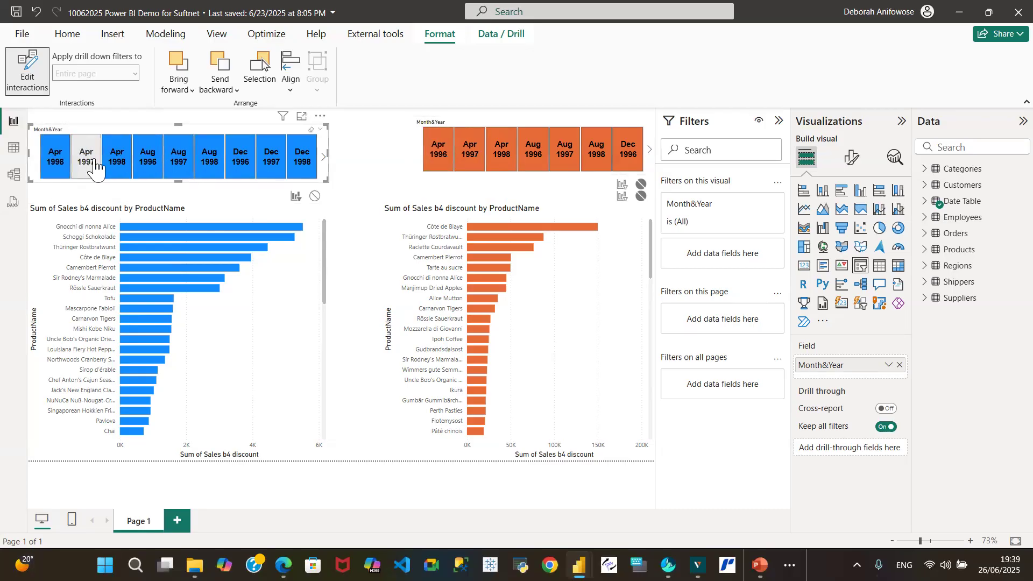
{"action": "left_click", "coordinate": [323, 160]}
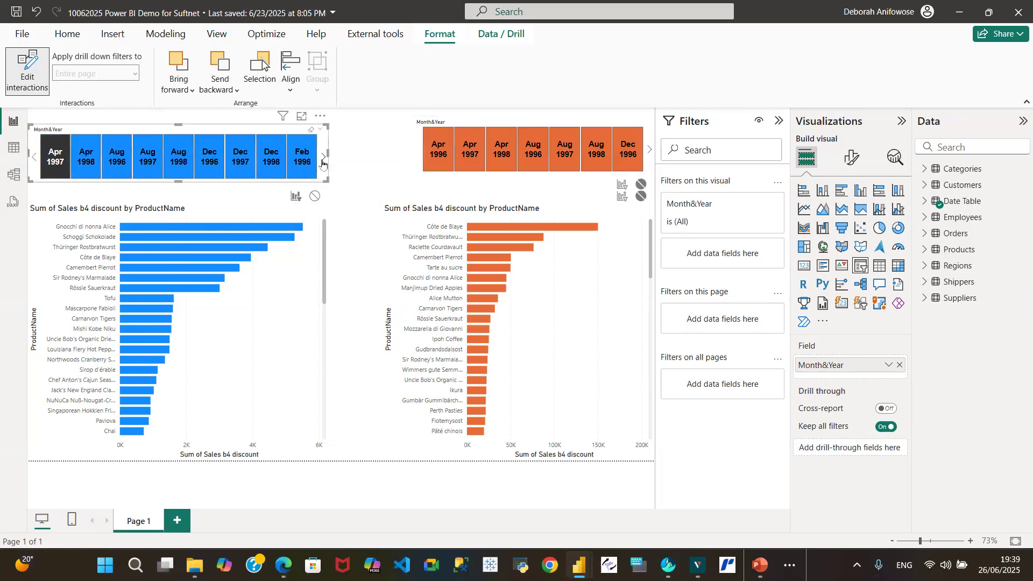
Open the Orders table's data and filter its ProductID column to product 1 only.
{"action": "left_click", "coordinate": [15, 147]}
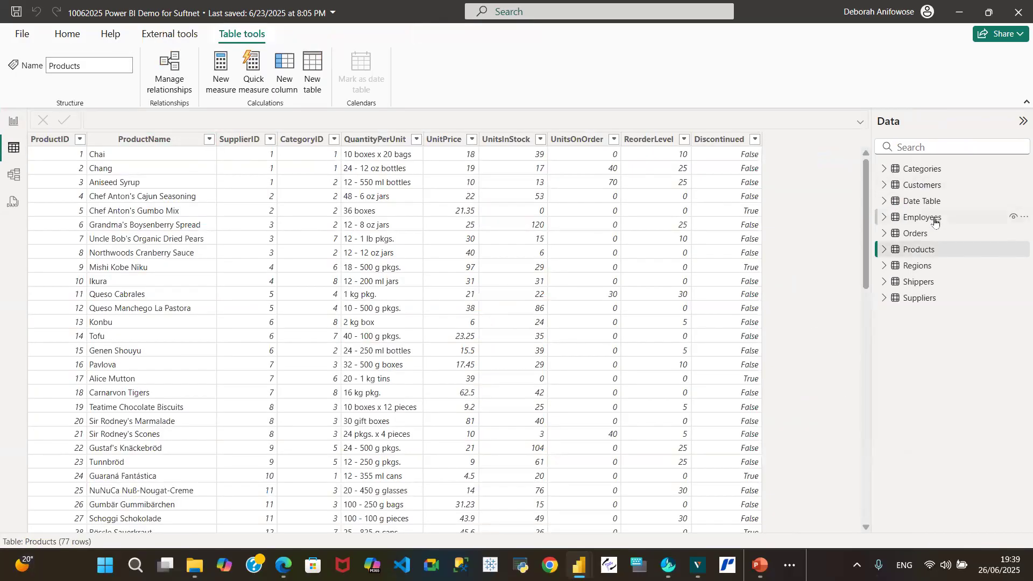
{"action": "left_click", "coordinate": [918, 235]}
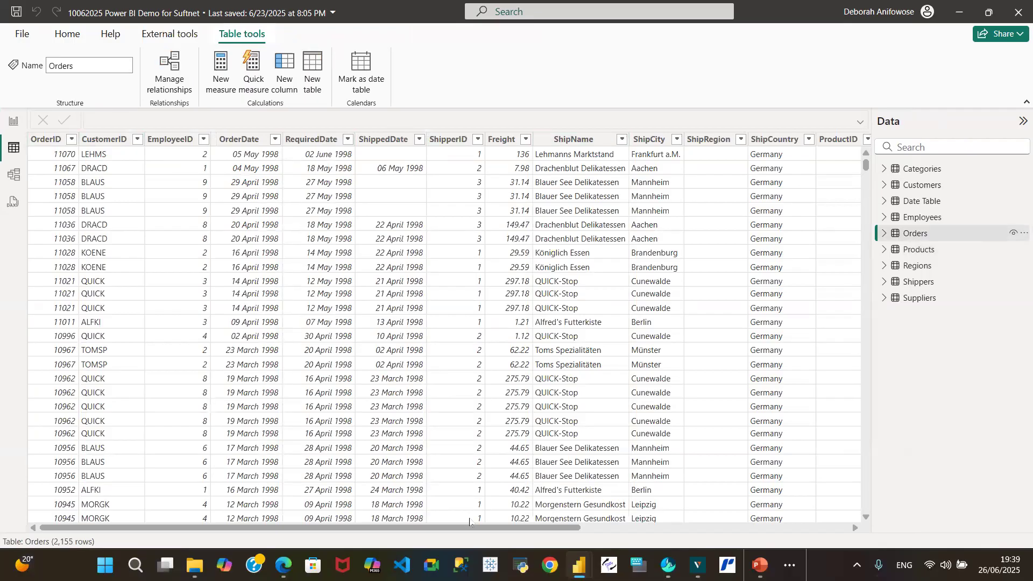
{"action": "left_click_drag", "start_coordinate": [479, 530], "coordinate": [656, 547]}
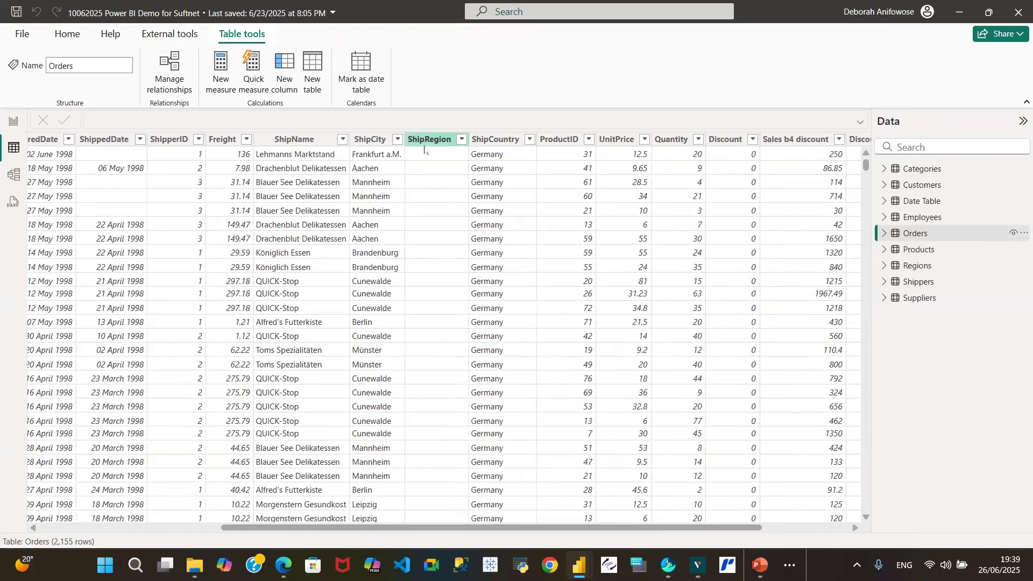
{"action": "left_click", "coordinate": [585, 139]}
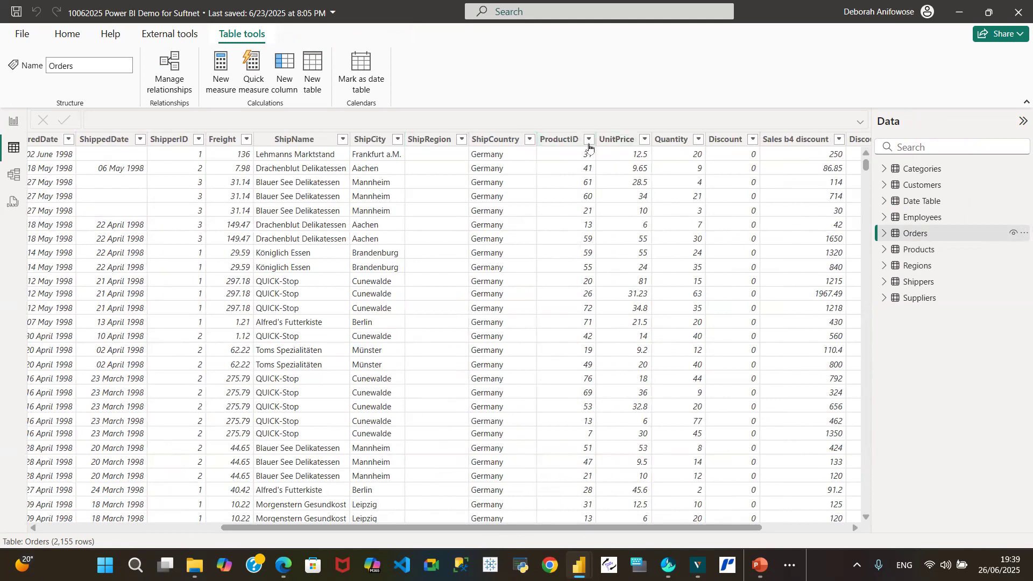
{"action": "left_click", "coordinate": [588, 140]}
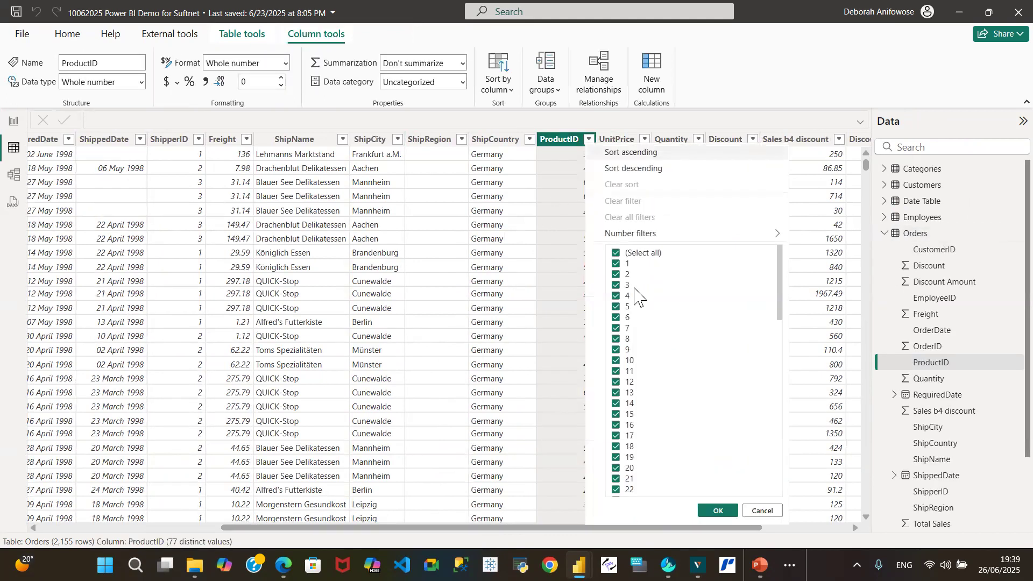
{"action": "left_click", "coordinate": [617, 253]}
{"action": "left_click", "coordinate": [616, 264]}
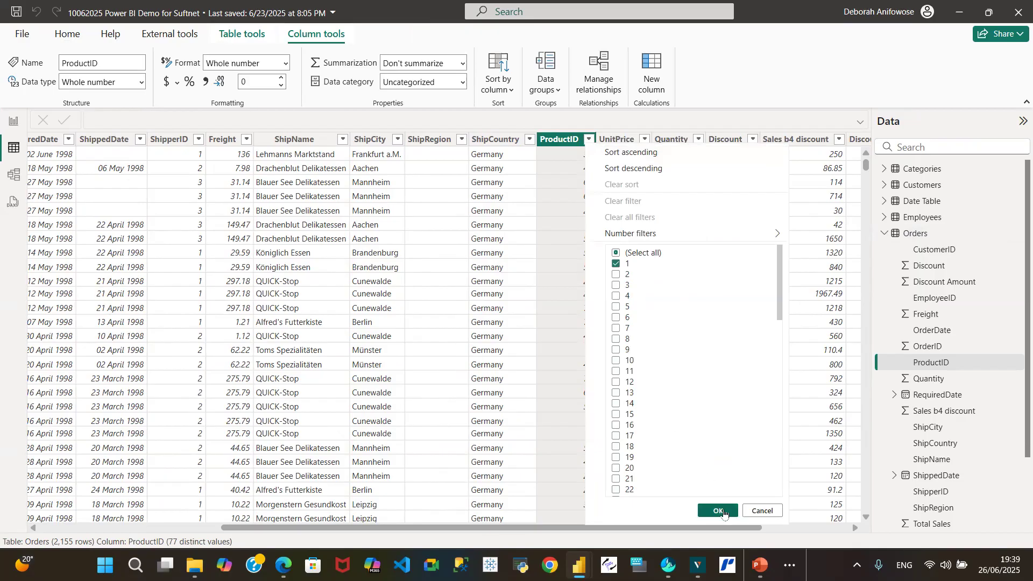
{"action": "left_click", "coordinate": [718, 511]}
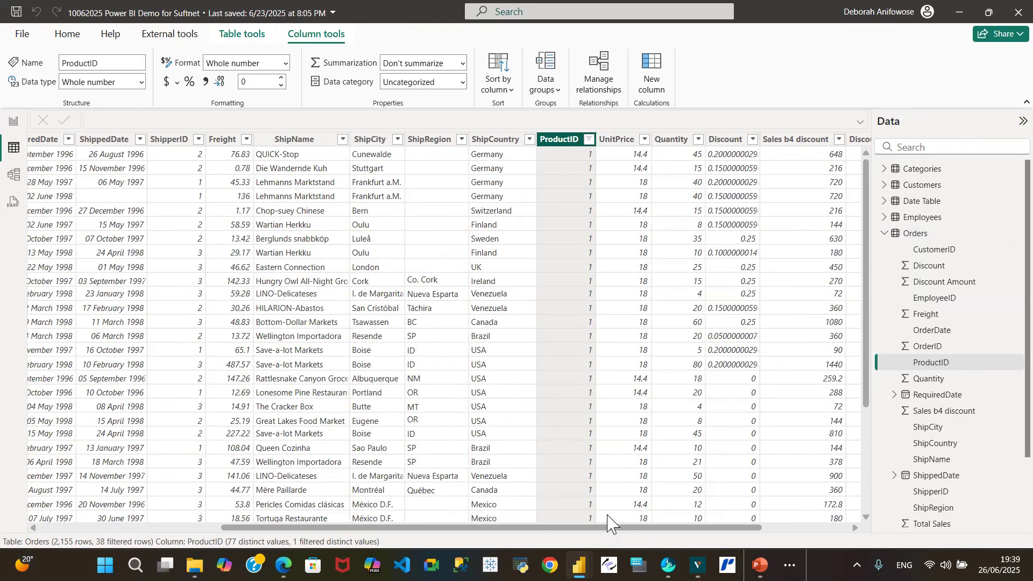
Filter the Orders table's UnitPrice column to 14.4 only, and examine the matching orders' dates.
{"action": "left_click_drag", "start_coordinate": [545, 528], "coordinate": [154, 353]}
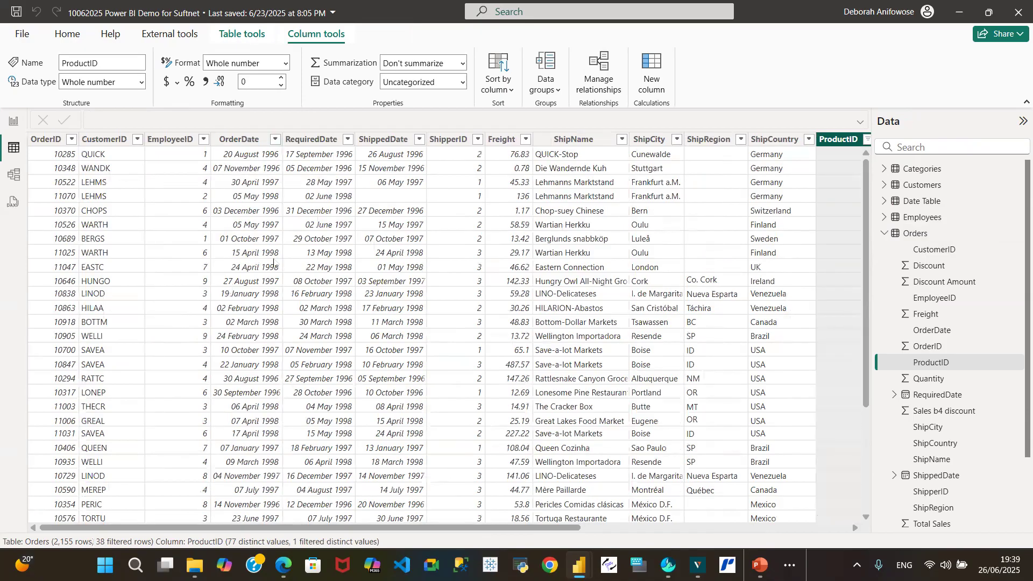
{"action": "left_click_drag", "start_coordinate": [291, 529], "coordinate": [812, 550]}
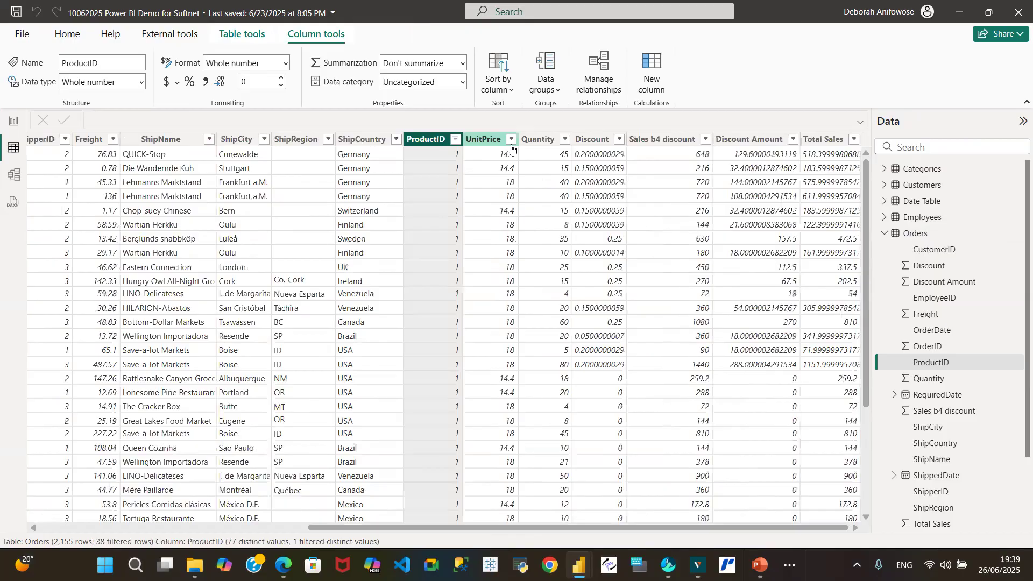
{"action": "left_click", "coordinate": [510, 140]}
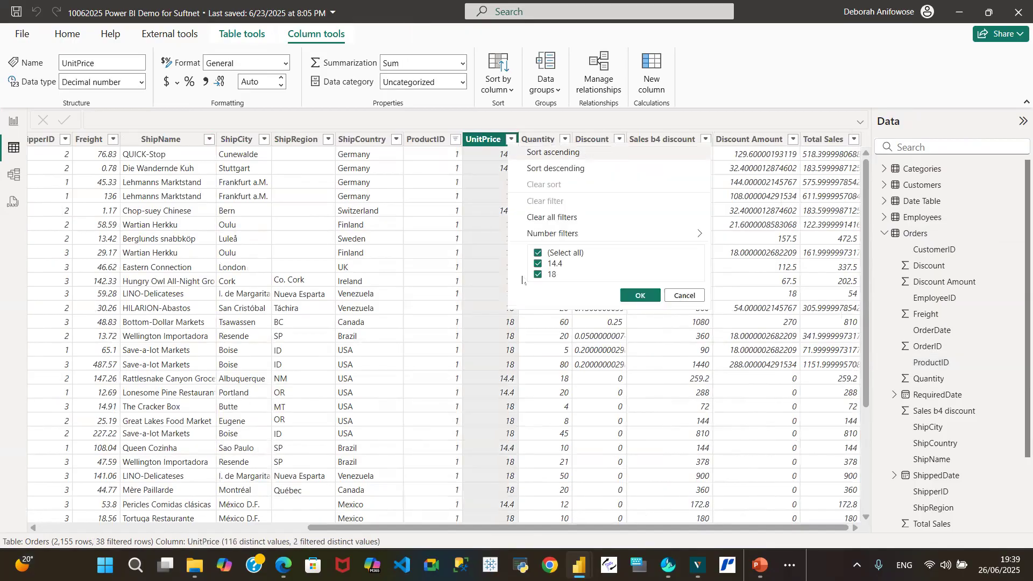
{"action": "left_click", "coordinate": [538, 253]}
{"action": "left_click", "coordinate": [539, 264]}
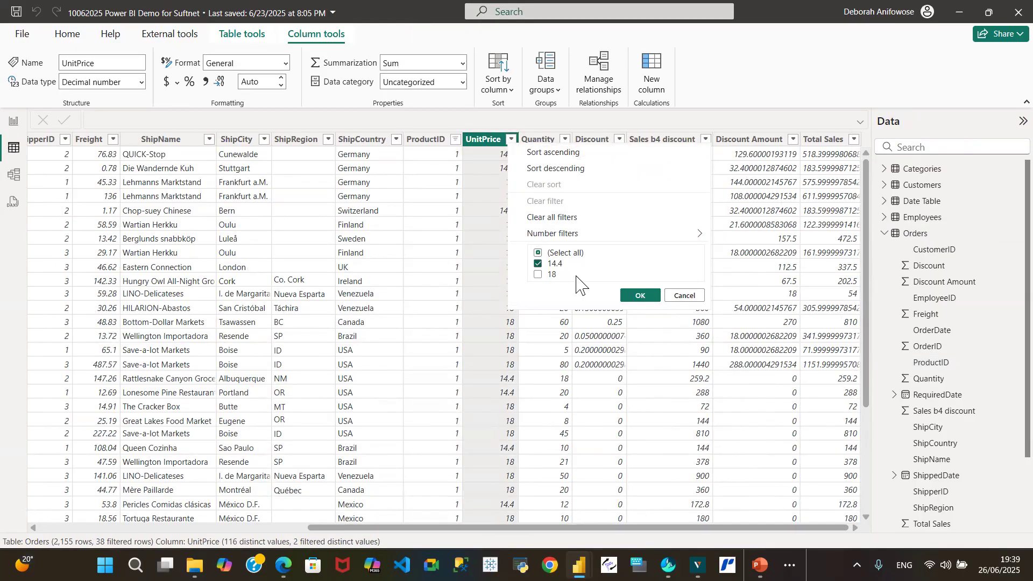
{"action": "left_click", "coordinate": [635, 295]}
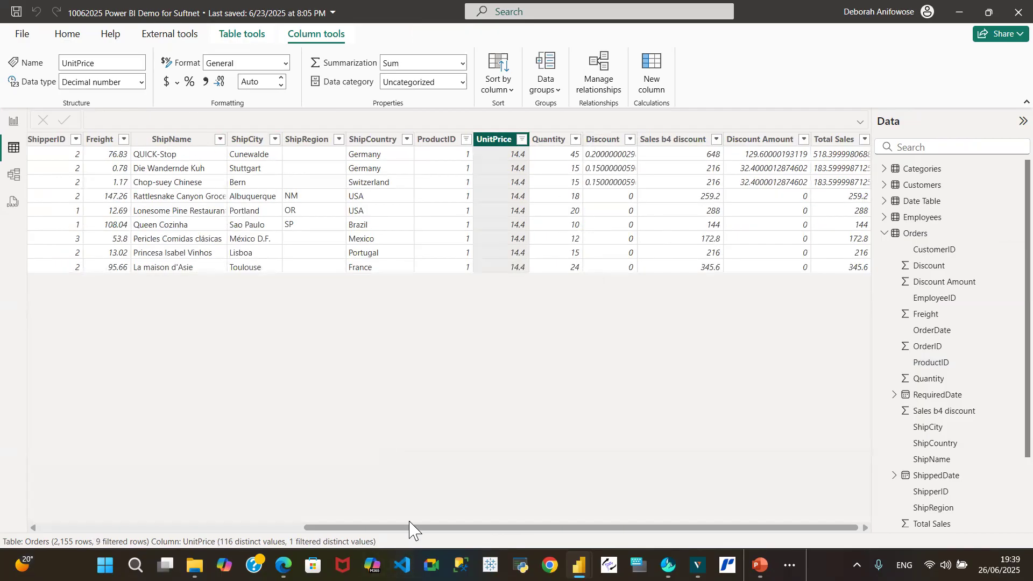
{"action": "left_click_drag", "start_coordinate": [408, 530], "coordinate": [143, 529]}
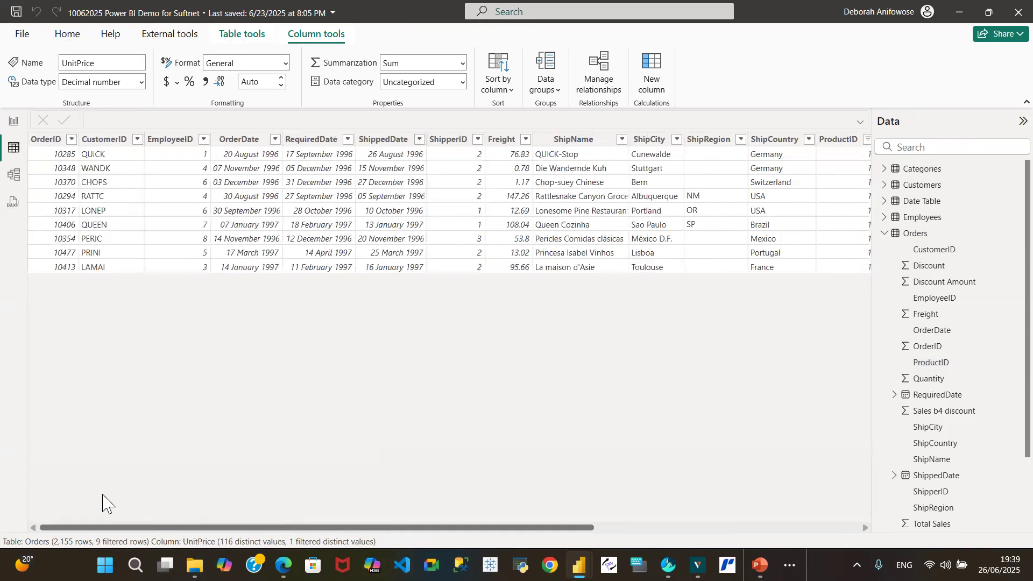
Sort the filtered orders by OrderDate in ascending order to examine their date range, and clear the sort.
{"action": "left_click", "coordinate": [275, 140]}
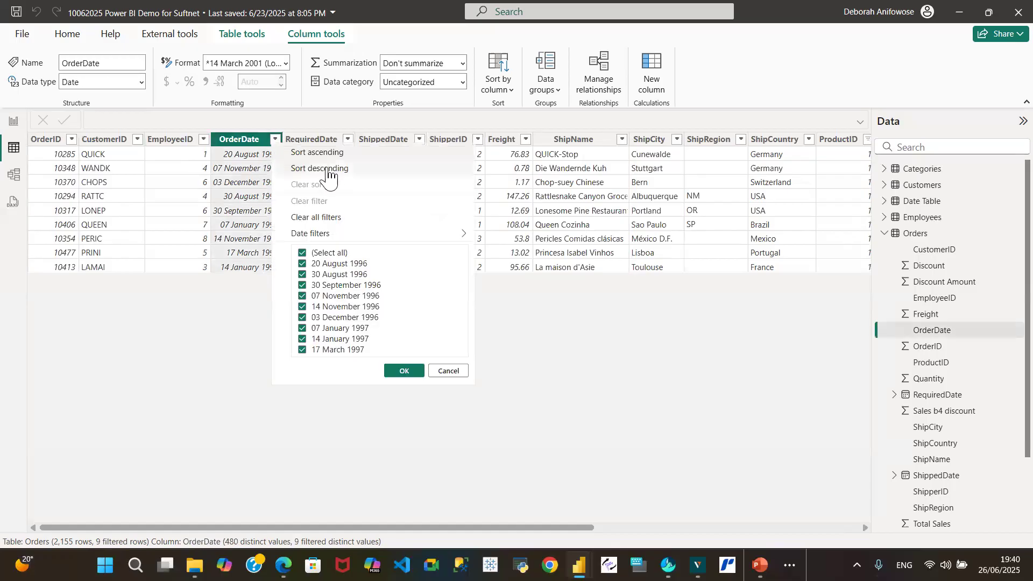
{"action": "left_click", "coordinate": [325, 156]}
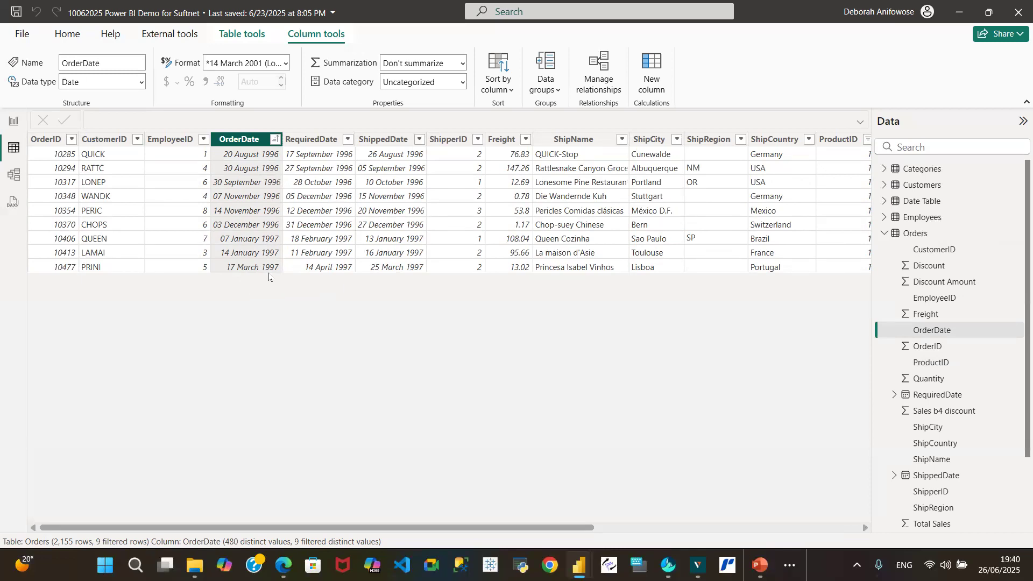
{"action": "left_click", "coordinate": [275, 140]}
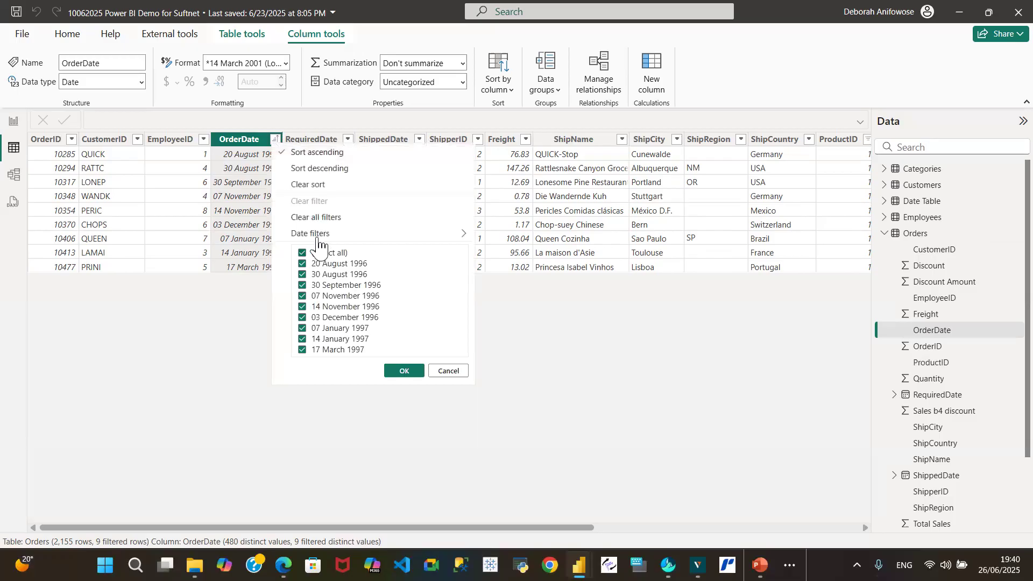
{"action": "left_click", "coordinate": [303, 185]}
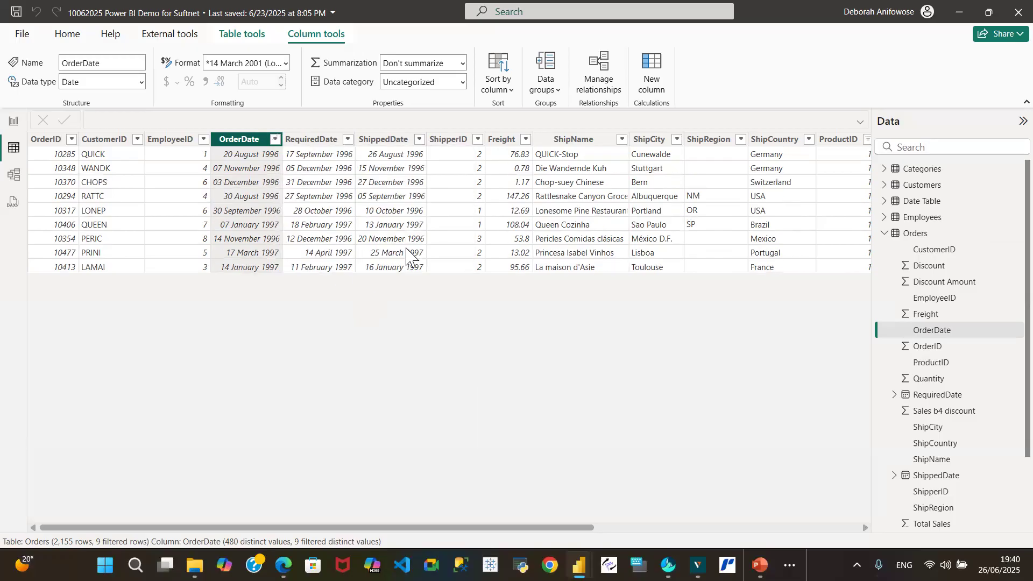
Clear all filters from the Orders table and return to the report page.
{"action": "left_click_drag", "start_coordinate": [569, 527], "coordinate": [834, 528]}
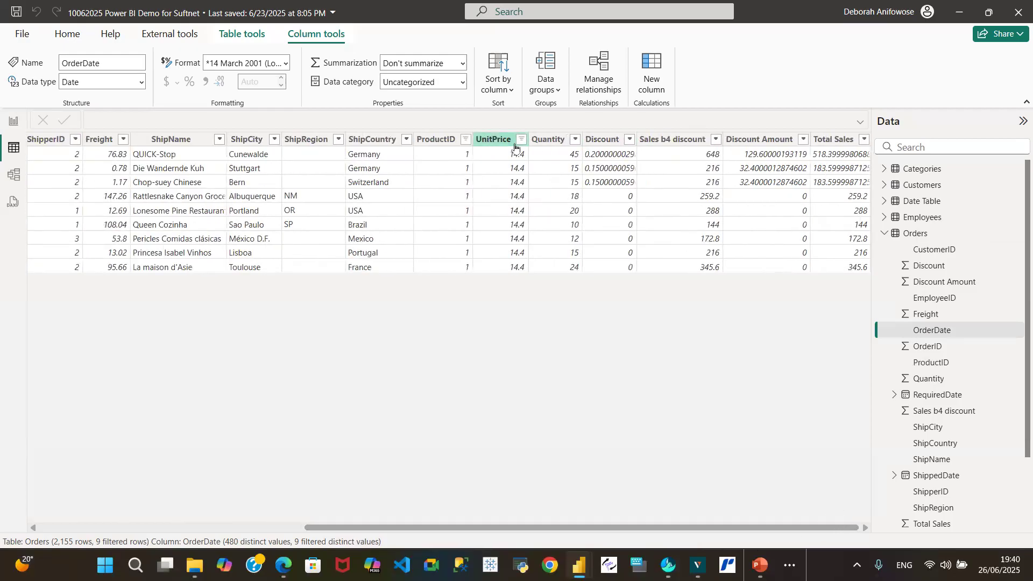
{"action": "left_click", "coordinate": [465, 139]}
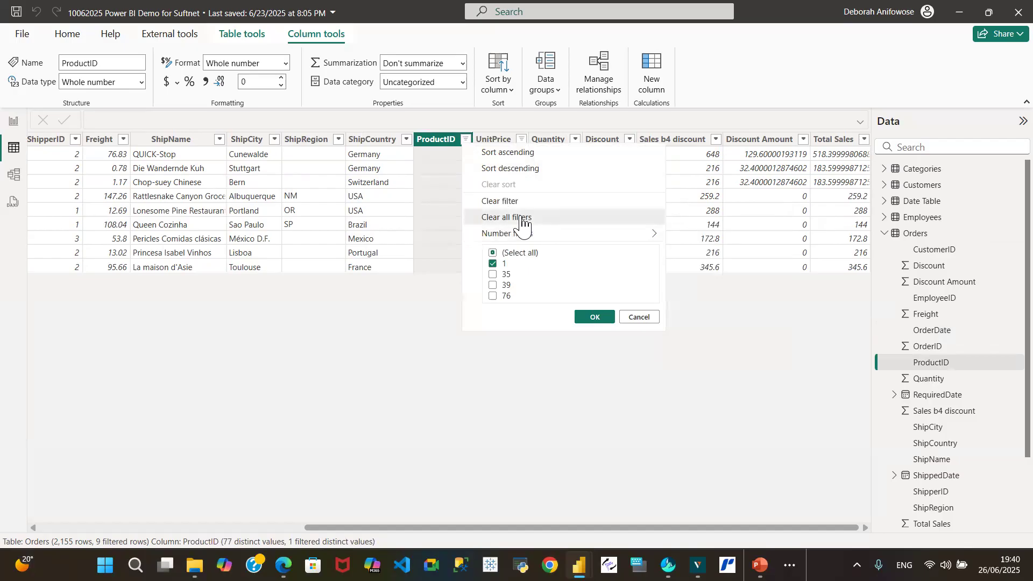
{"action": "left_click", "coordinate": [524, 217]}
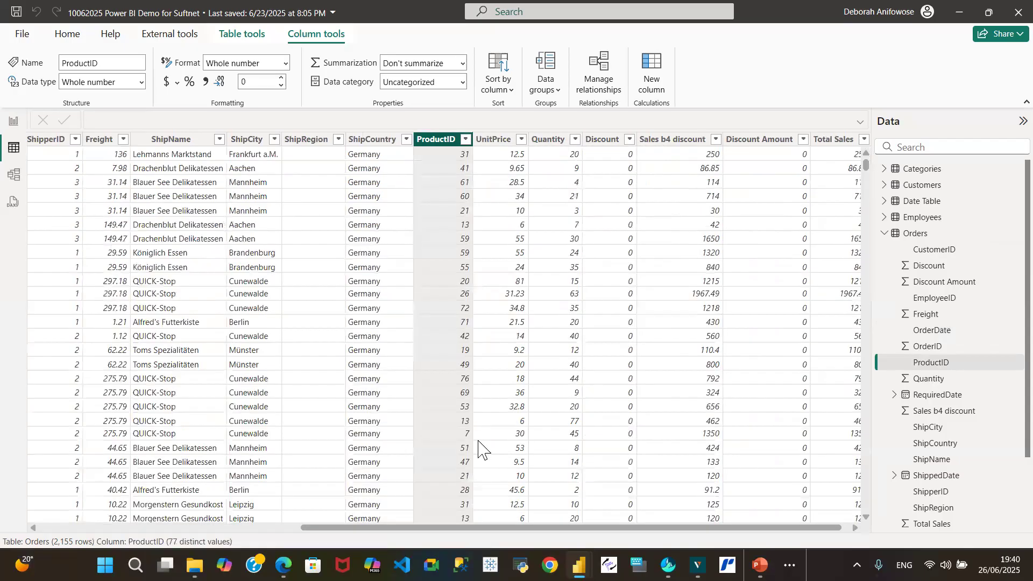
{"action": "left_click", "coordinate": [10, 121]}
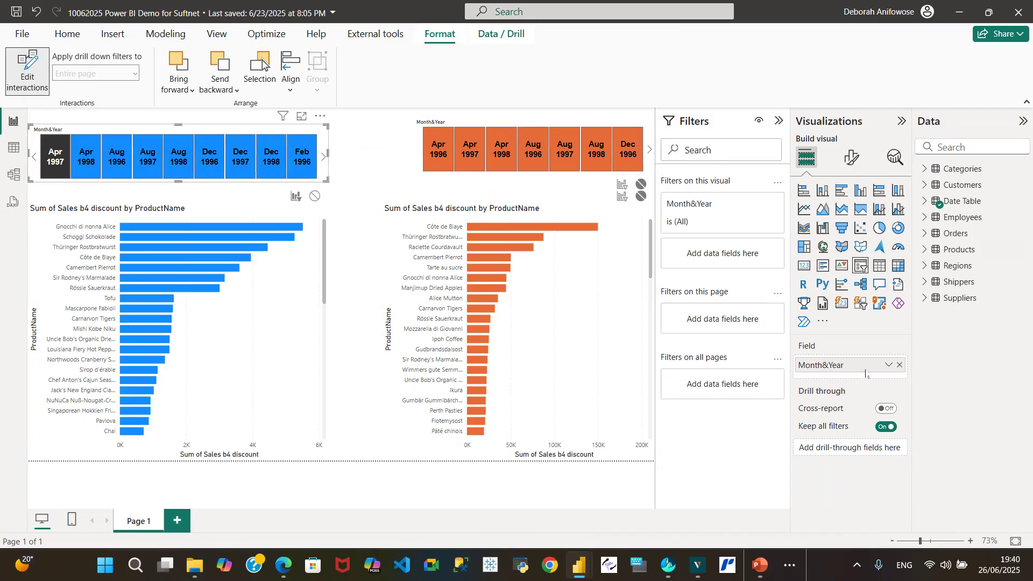
Open the selection options in the blue Month&Year slicer's settings to check how multiple months can be selected.
{"action": "key", "text": "Escape"}
{"action": "left_click", "coordinate": [145, 129]}
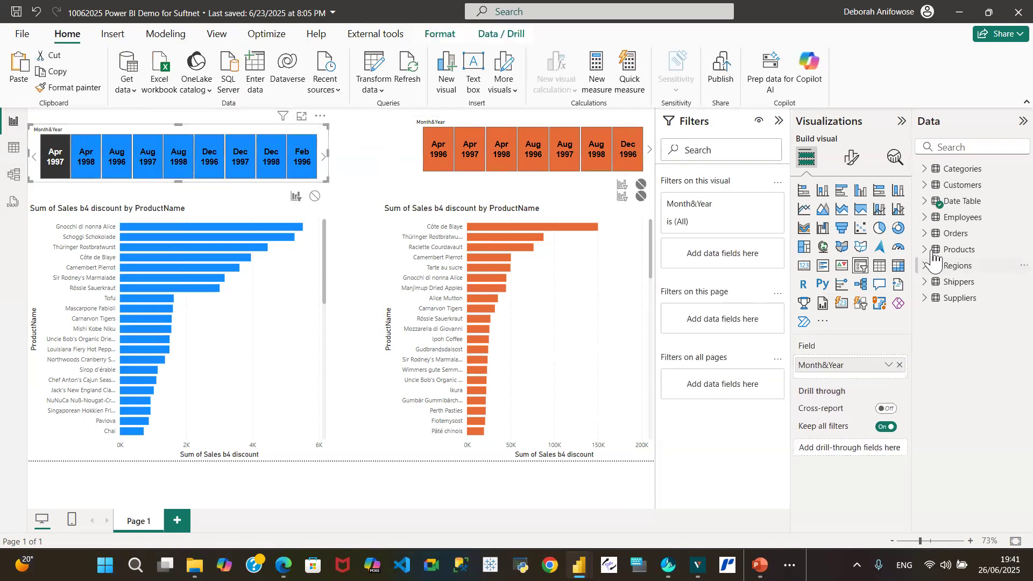
{"action": "left_click", "coordinate": [856, 157]}
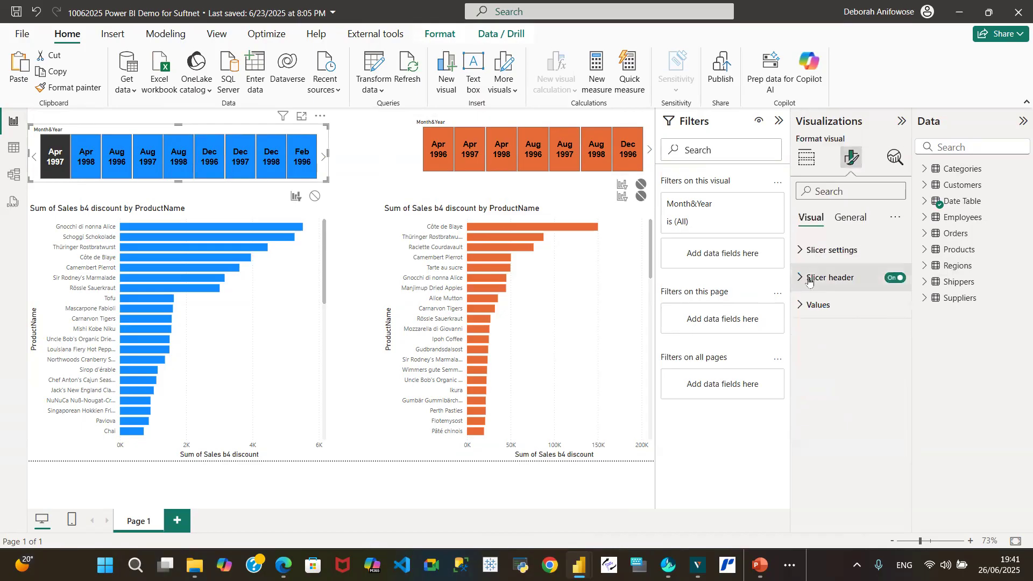
{"action": "left_click", "coordinate": [797, 257]}
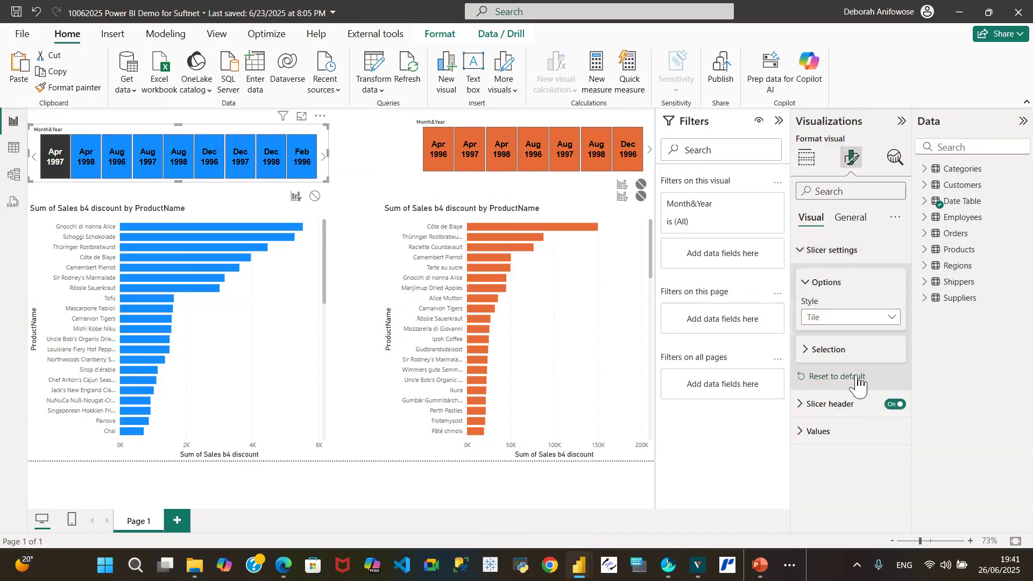
{"action": "left_click", "coordinate": [819, 350]}
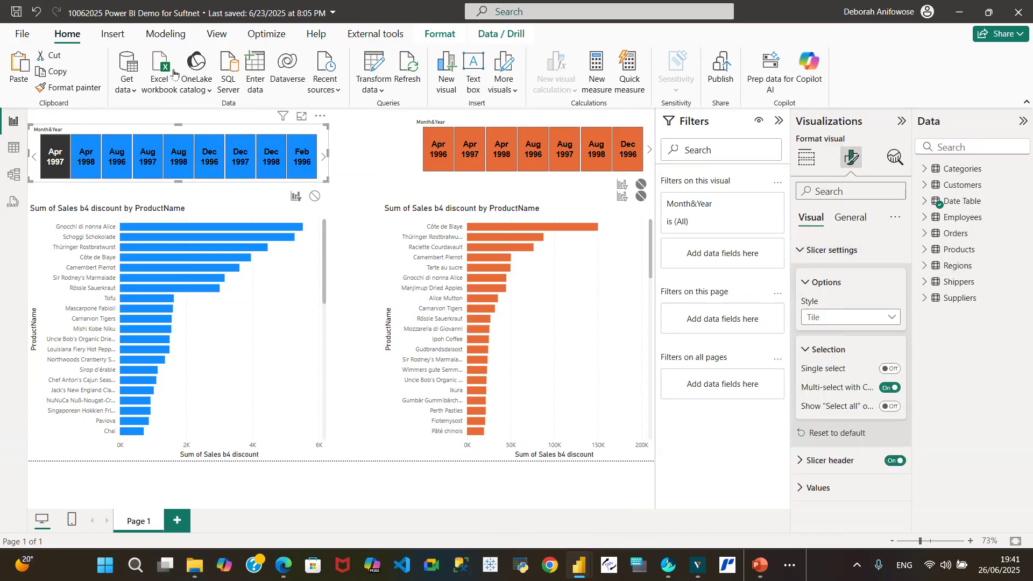
Deselect Apr 1997 in the blue Month&Year slicer and select Aug 1996 and Feb 1996 together.
{"action": "left_click", "coordinate": [115, 164], "text": "ctrl"}
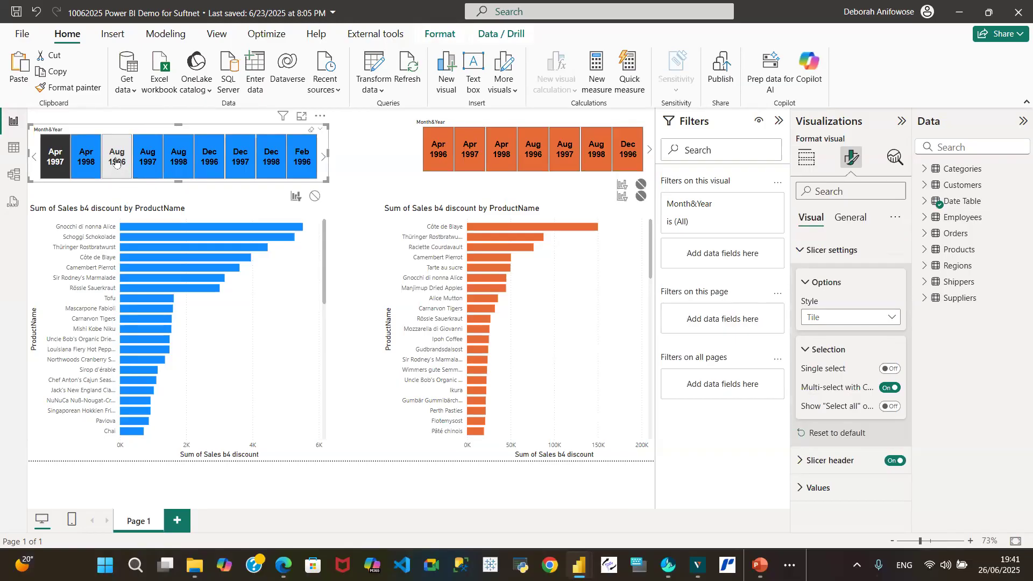
{"action": "left_click", "coordinate": [60, 169]}
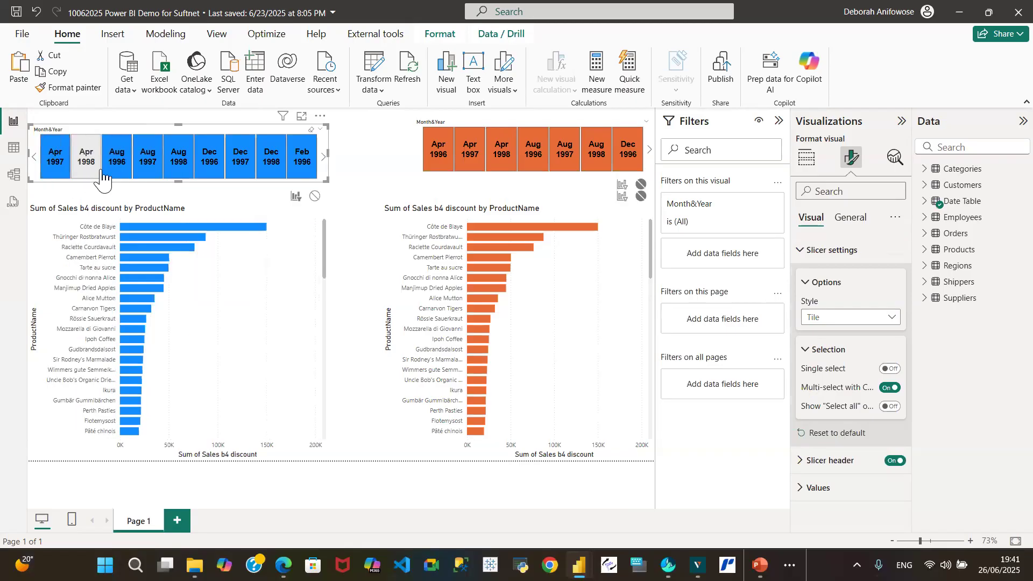
{"action": "left_click", "coordinate": [123, 170]}
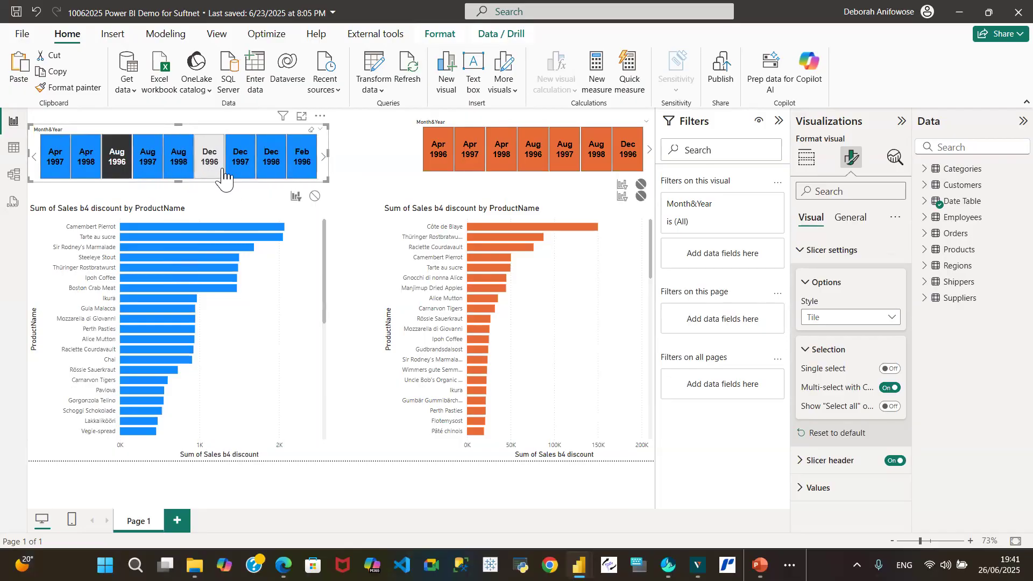
{"action": "left_click", "coordinate": [305, 170]}
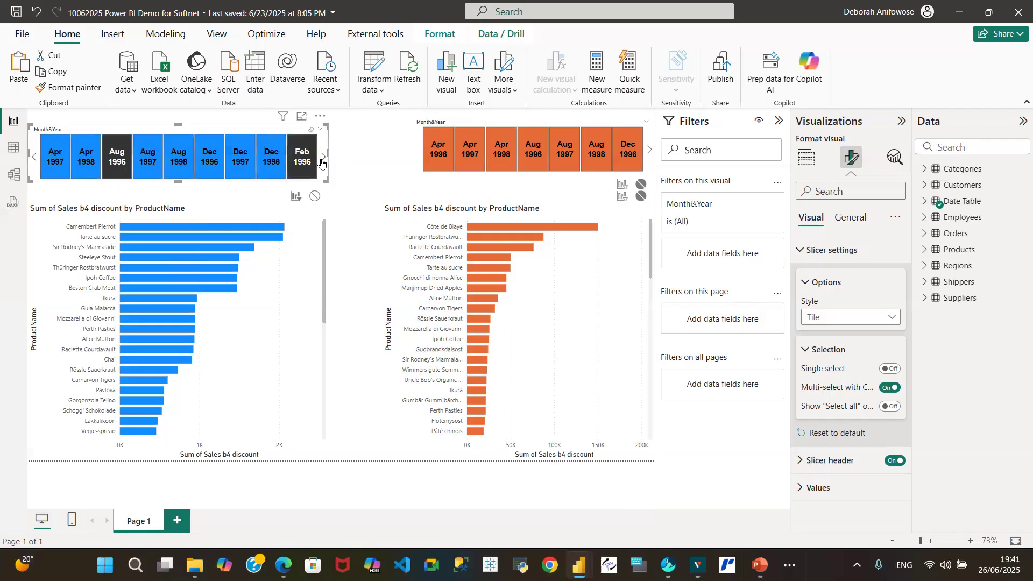
Add Jan 1996 and Jul 1996 to the months selected in the blue slicer.
{"action": "left_click", "coordinate": [322, 163]}
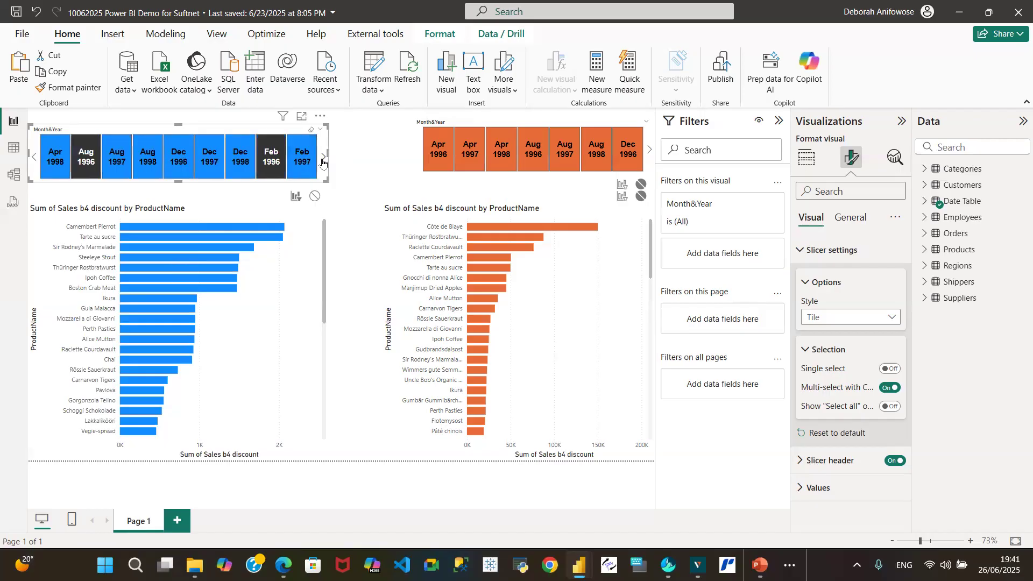
{"action": "left_click", "coordinate": [323, 163]}
{"action": "left_click", "coordinate": [323, 162]}
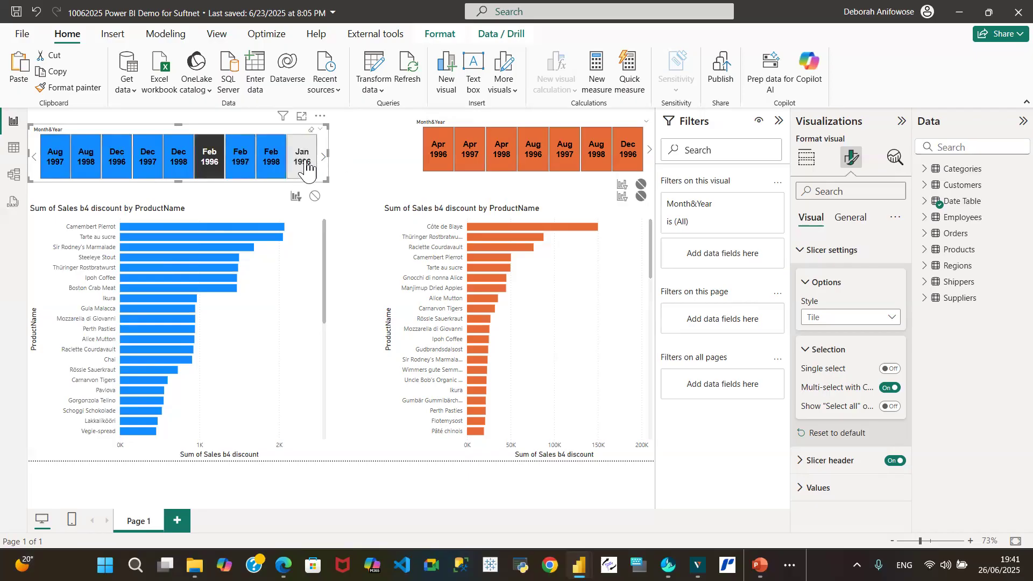
{"action": "left_click", "coordinate": [305, 162], "text": "ctrl"}
{"action": "left_click", "coordinate": [323, 157]}
{"action": "left_click", "coordinate": [323, 157]}
{"action": "left_click", "coordinate": [324, 157]}
{"action": "left_click", "coordinate": [323, 157]}
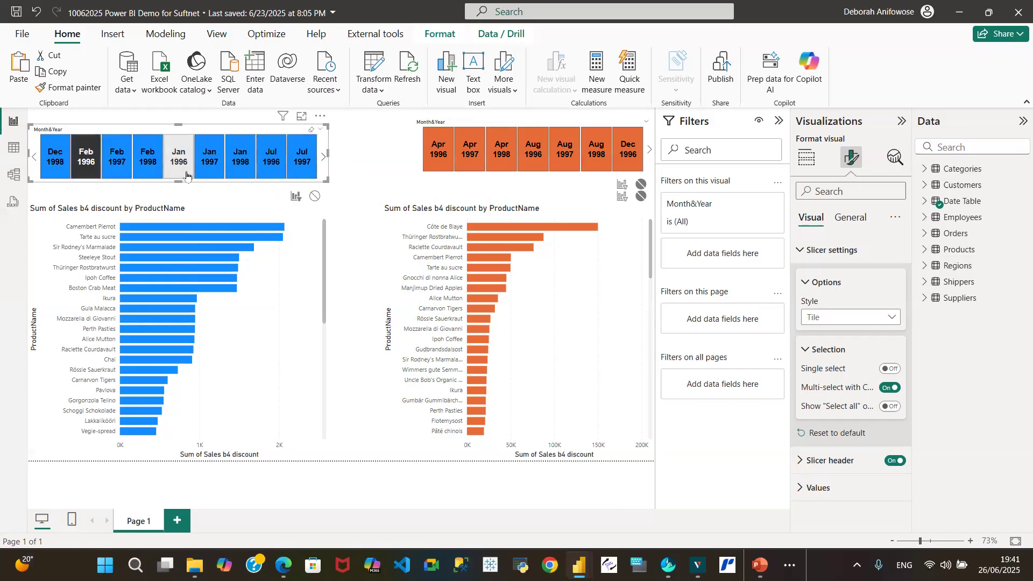
{"action": "left_click", "coordinate": [275, 170], "text": "ctrl"}
Add Jun 1996, Mar 1997 and Mar 1996 to the blue slicer's month selection.
{"action": "left_click", "coordinate": [324, 159]}
{"action": "left_click", "coordinate": [324, 159]}
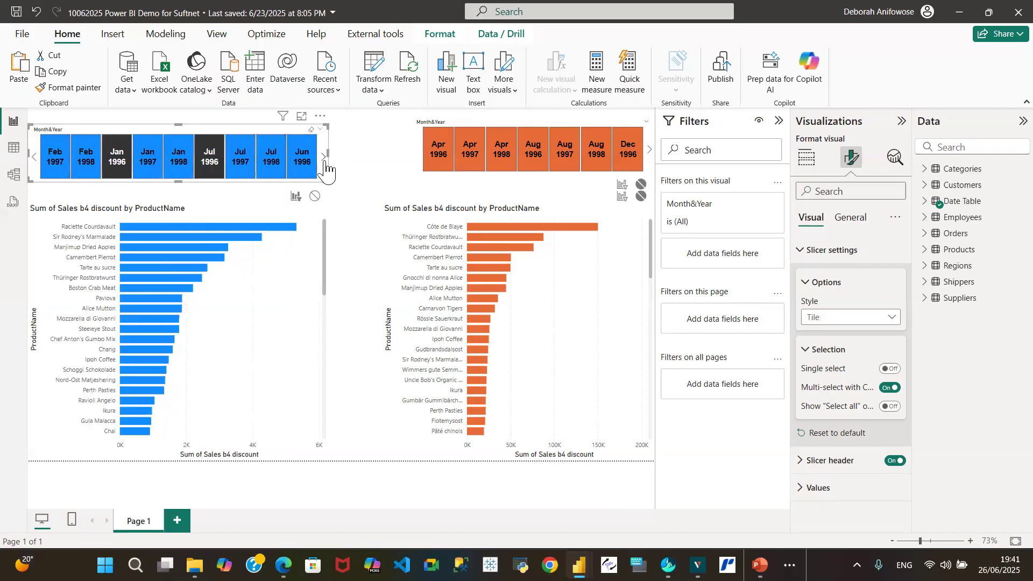
{"action": "left_click", "coordinate": [325, 159]}
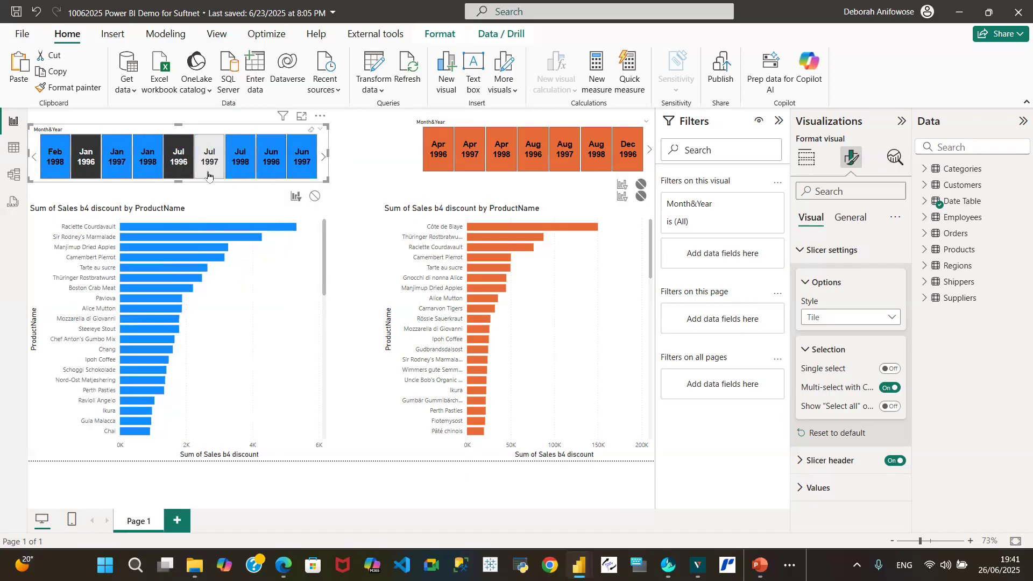
{"action": "left_click", "coordinate": [276, 164], "text": "ctrl"}
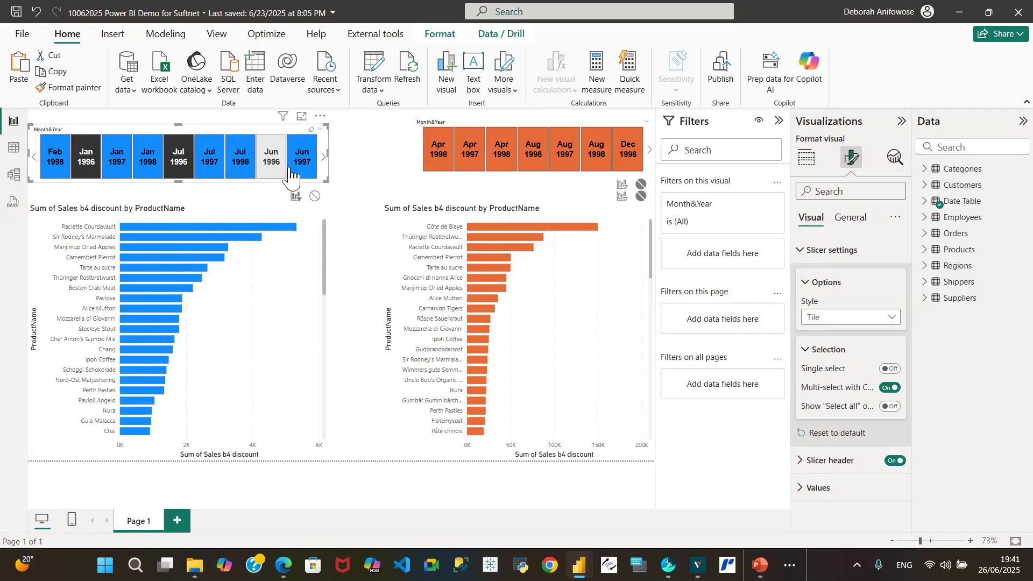
{"action": "left_click", "coordinate": [325, 159]}
{"action": "left_click", "coordinate": [325, 159]}
{"action": "left_click", "coordinate": [324, 159]}
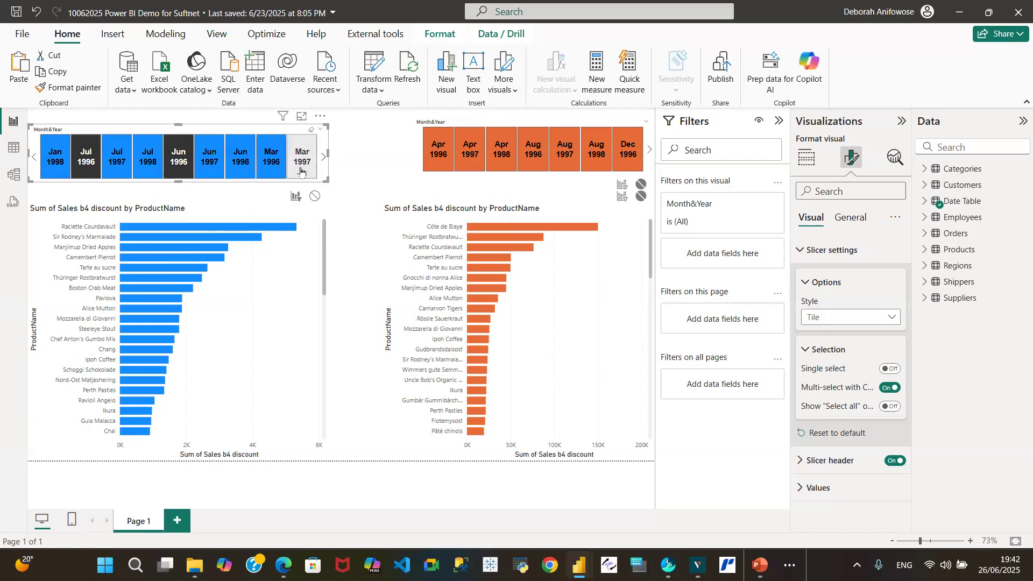
{"action": "left_click", "coordinate": [301, 171], "text": "ctrl"}
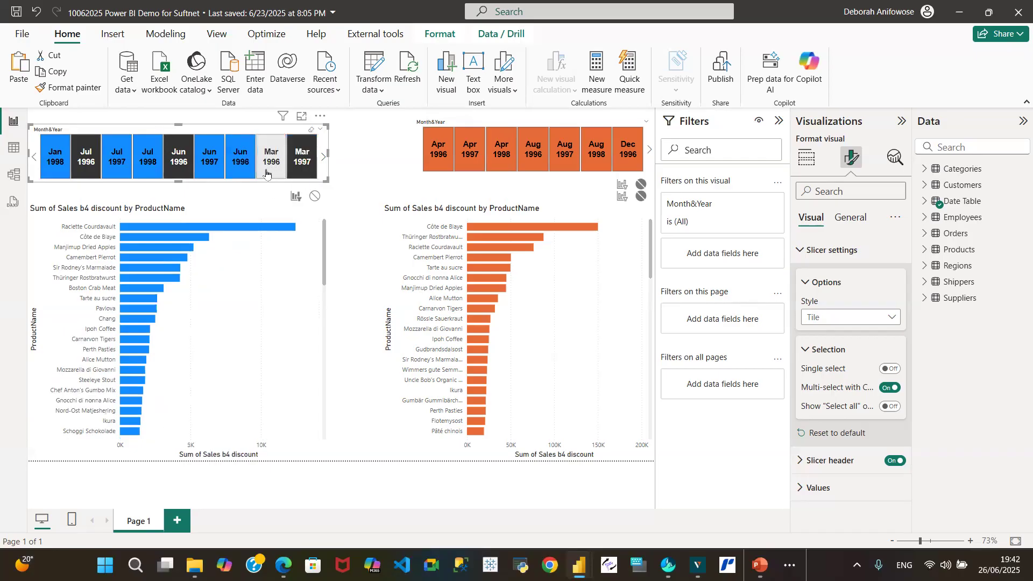
{"action": "left_click", "coordinate": [266, 171], "text": "ctrl"}
Extend the blue slicer's selection with May 1996 and Nov 1996.
{"action": "left_click", "coordinate": [324, 161]}
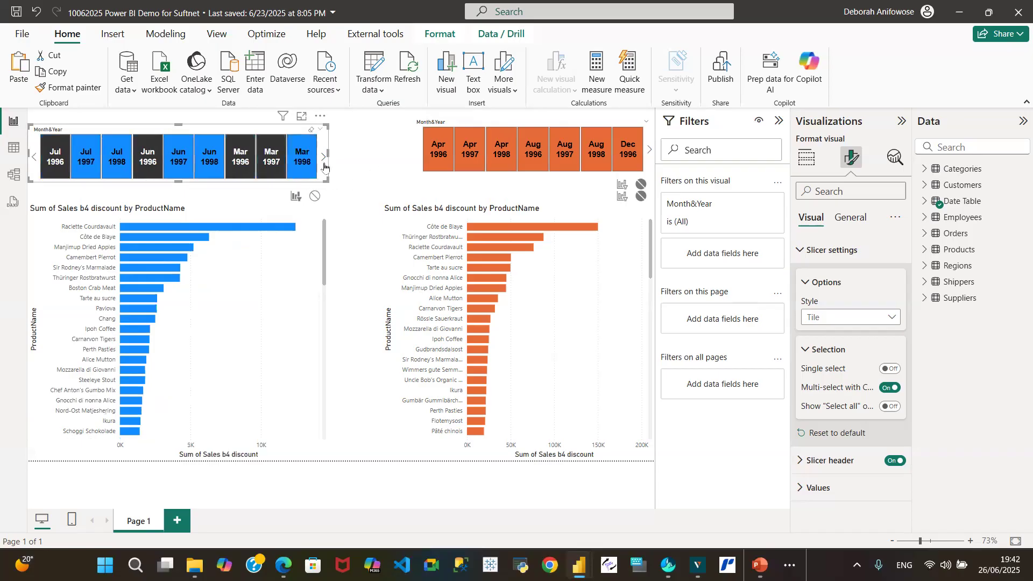
{"action": "left_click", "coordinate": [324, 162]}
{"action": "left_click", "coordinate": [324, 162]}
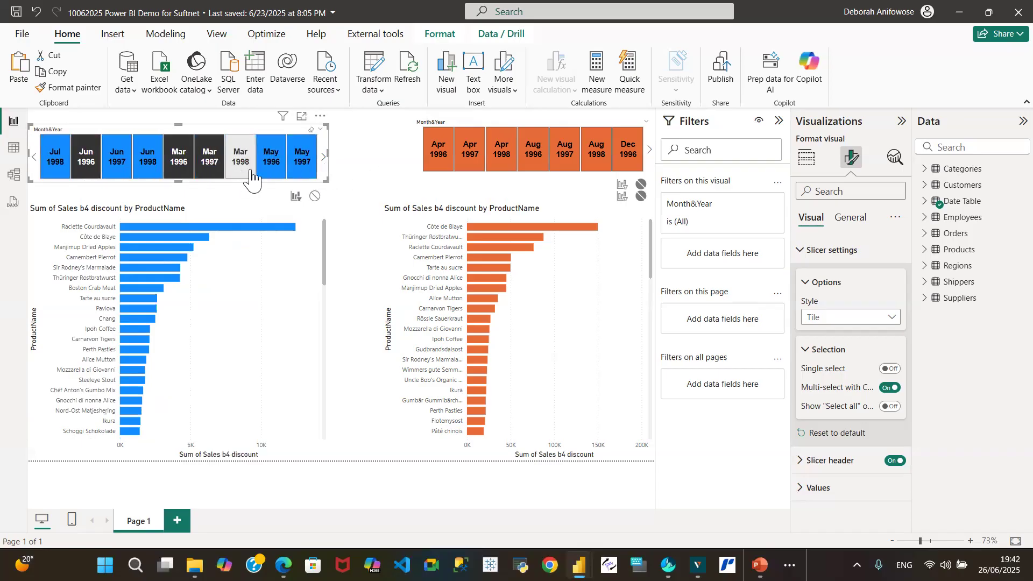
{"action": "left_click", "coordinate": [276, 172], "text": "ctrl"}
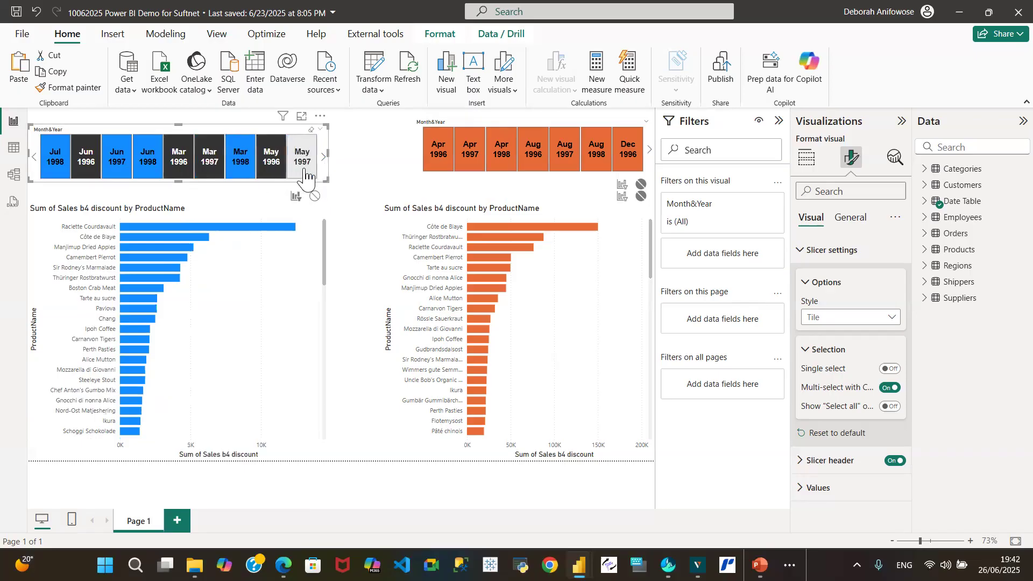
{"action": "left_click", "coordinate": [324, 164]}
{"action": "left_click", "coordinate": [324, 163]}
{"action": "left_click", "coordinate": [325, 163]}
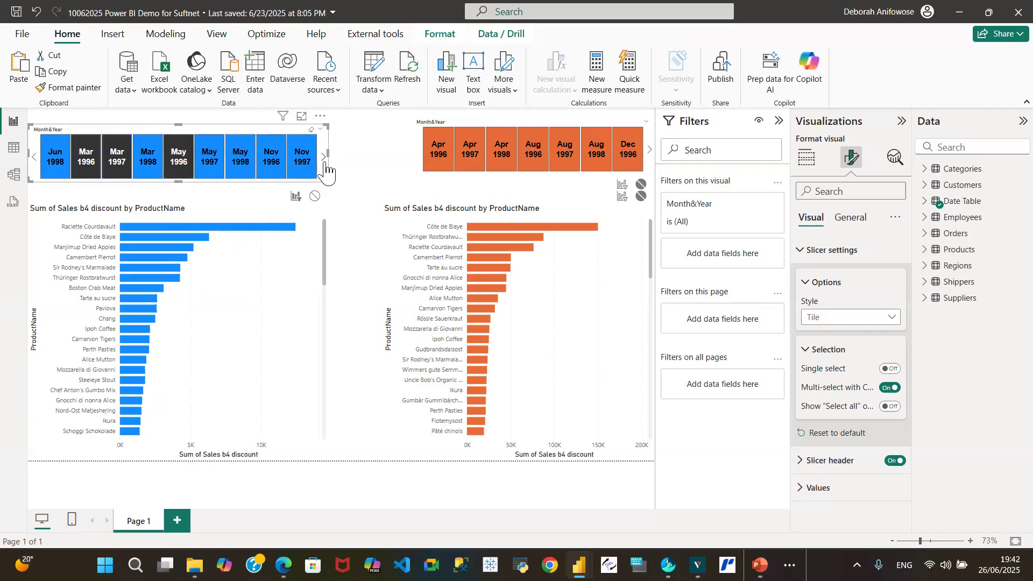
{"action": "left_click", "coordinate": [277, 170], "text": "ctrl"}
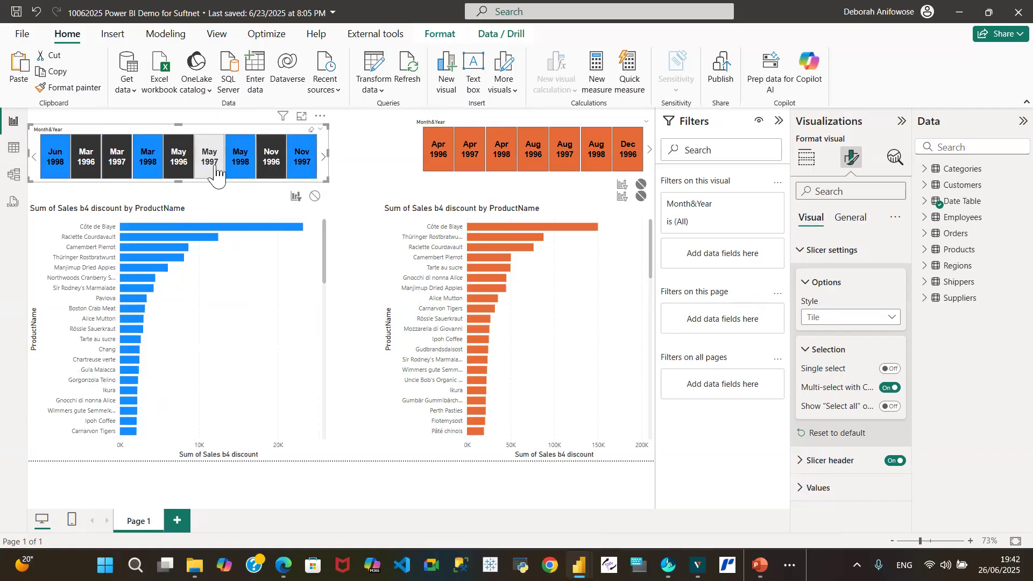
Replace the blue slicer's selection with Oct 1996 and add Sep 1996 to it.
{"action": "left_click", "coordinate": [323, 156]}
{"action": "left_click", "coordinate": [323, 156]}
{"action": "left_click", "coordinate": [323, 157]}
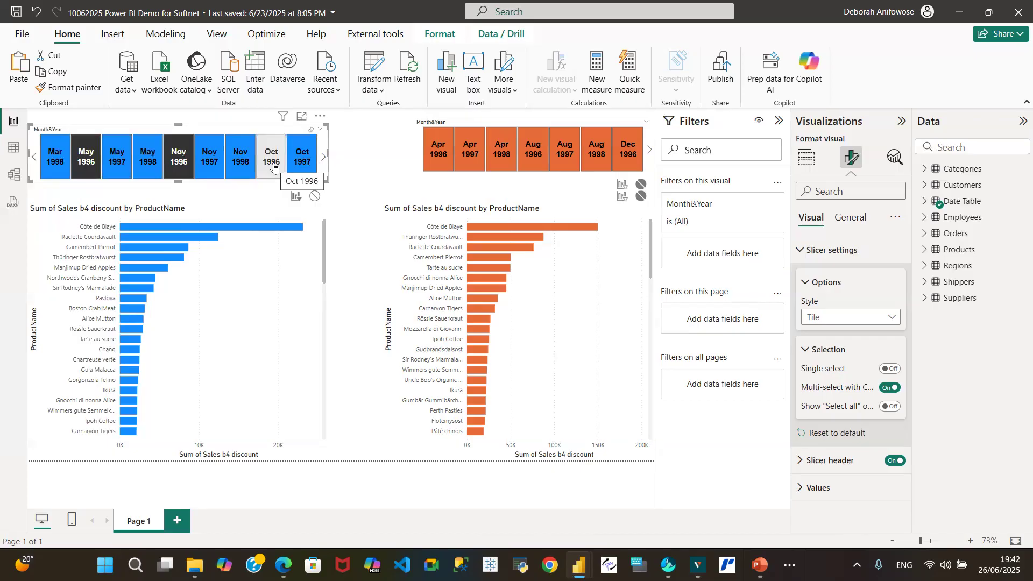
{"action": "left_click", "coordinate": [274, 164]}
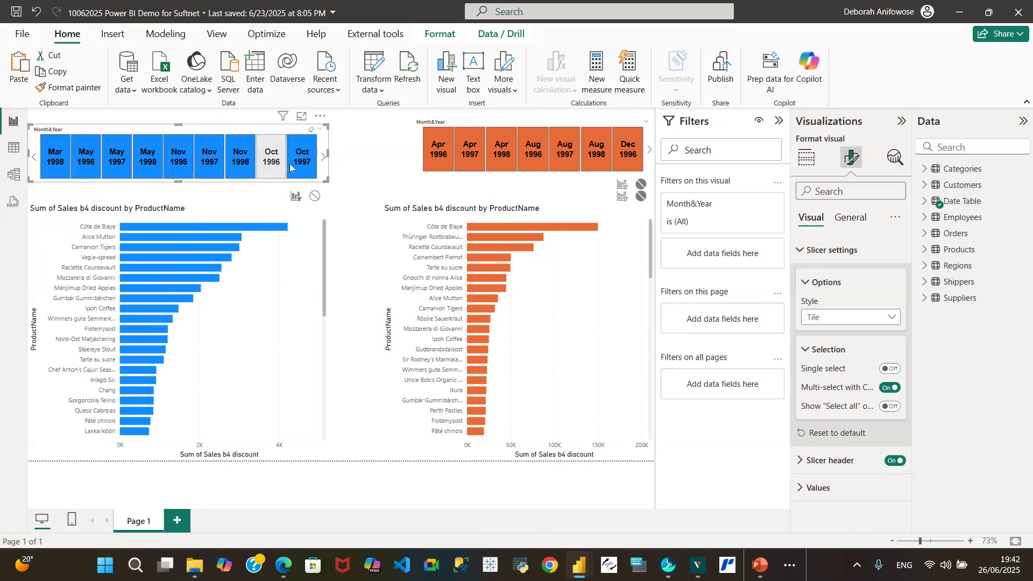
{"action": "left_click", "coordinate": [325, 158]}
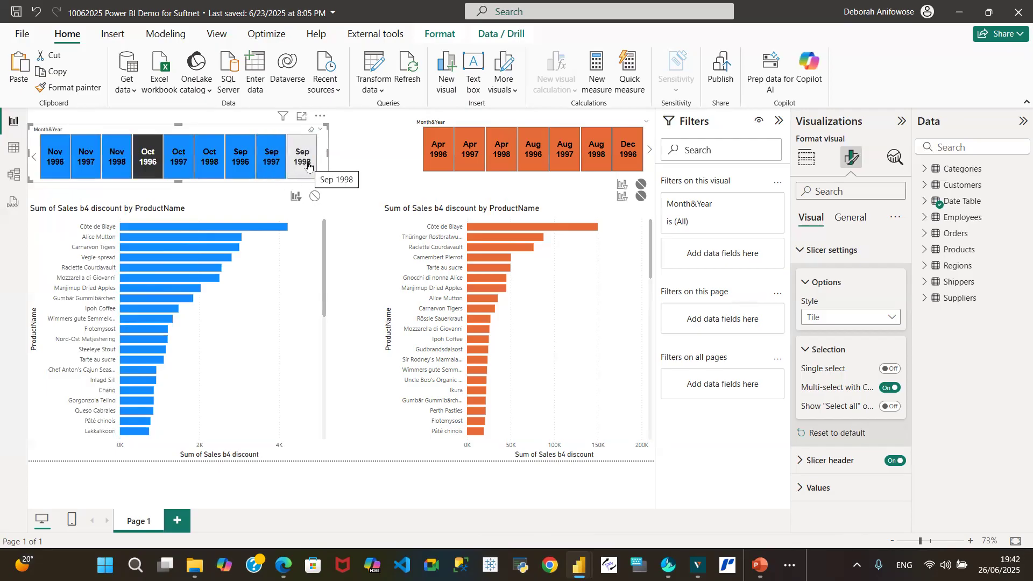
{"action": "left_click", "coordinate": [241, 162]}
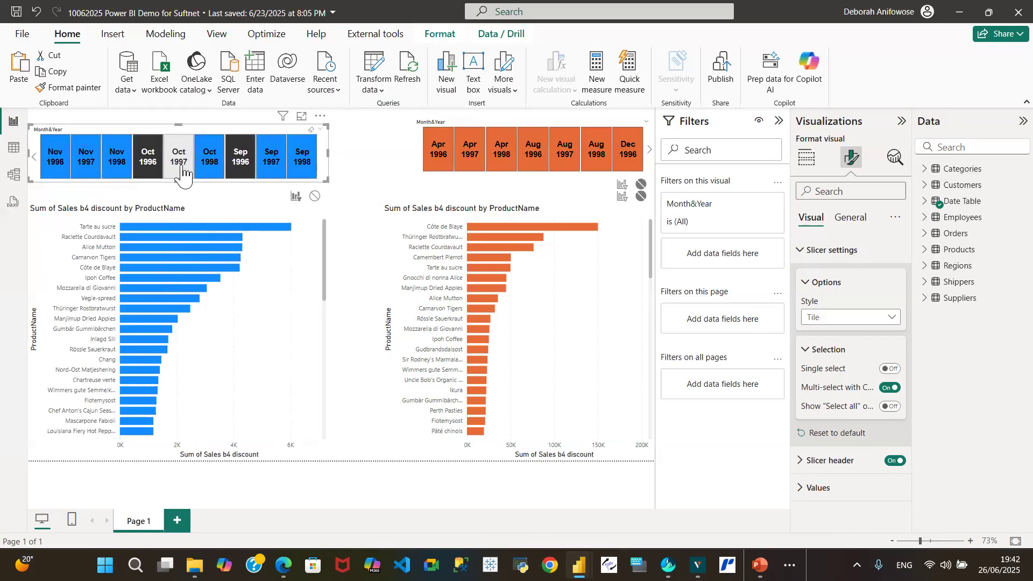
Add Nov 1996 and May 1996 to the blue slicer's selected months.
{"action": "left_click", "coordinate": [52, 171]}
{"action": "left_click", "coordinate": [32, 161]}
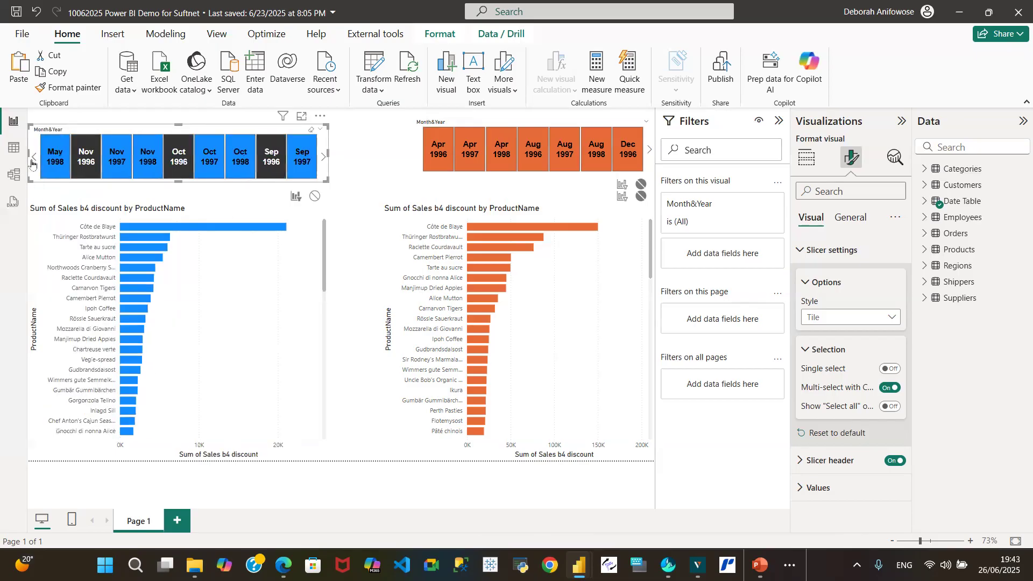
{"action": "left_click", "coordinate": [31, 161]}
{"action": "left_click", "coordinate": [32, 160]}
{"action": "left_click", "coordinate": [31, 160]}
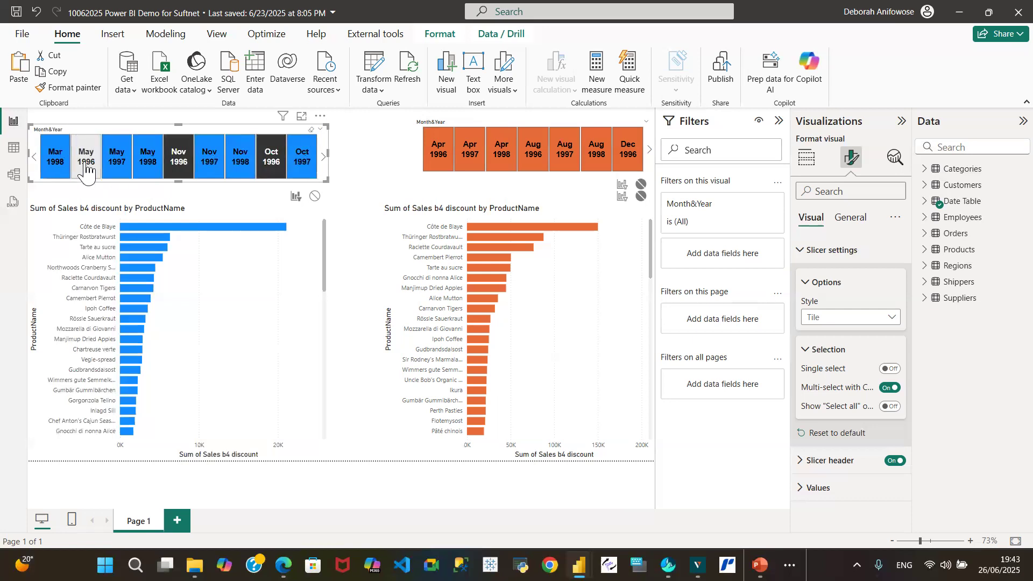
{"action": "left_click", "coordinate": [86, 169], "text": "ctrl"}
Include Mar 1997 and Mar 1996 in the blue slicer's multi-month selection.
{"action": "left_click", "coordinate": [33, 160]}
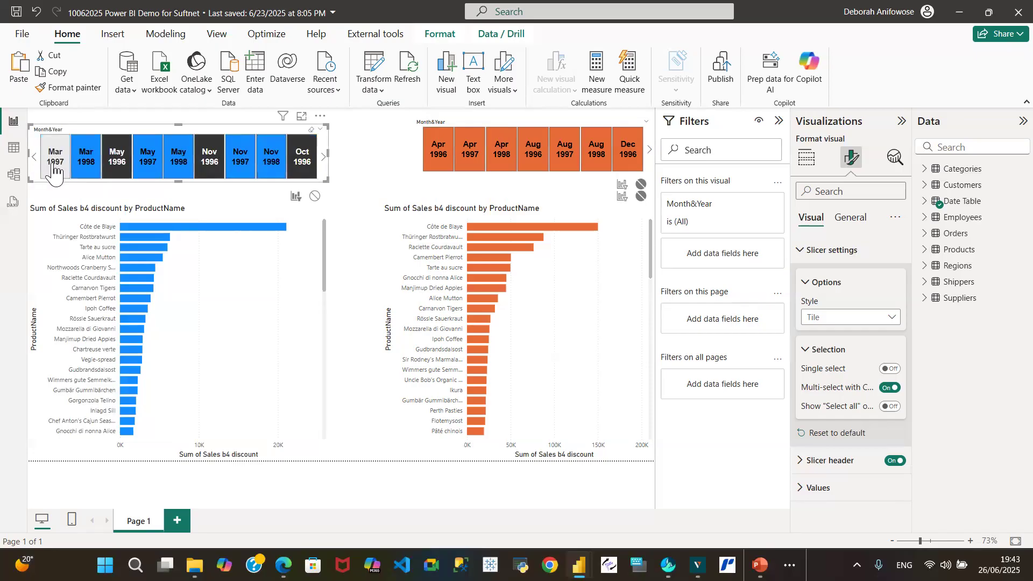
{"action": "left_click", "coordinate": [56, 171], "text": "ctrl"}
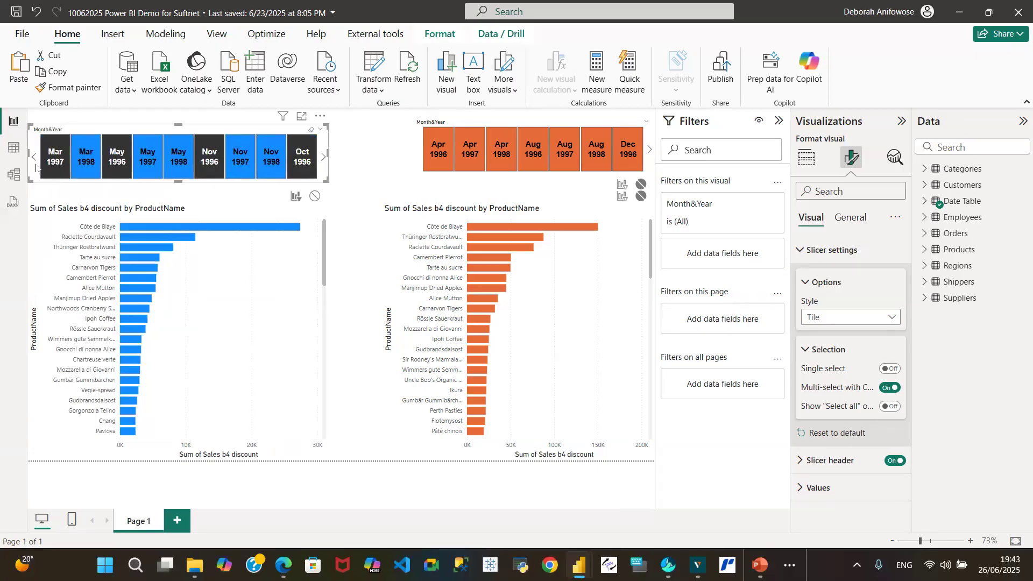
{"action": "left_click", "coordinate": [34, 159]}
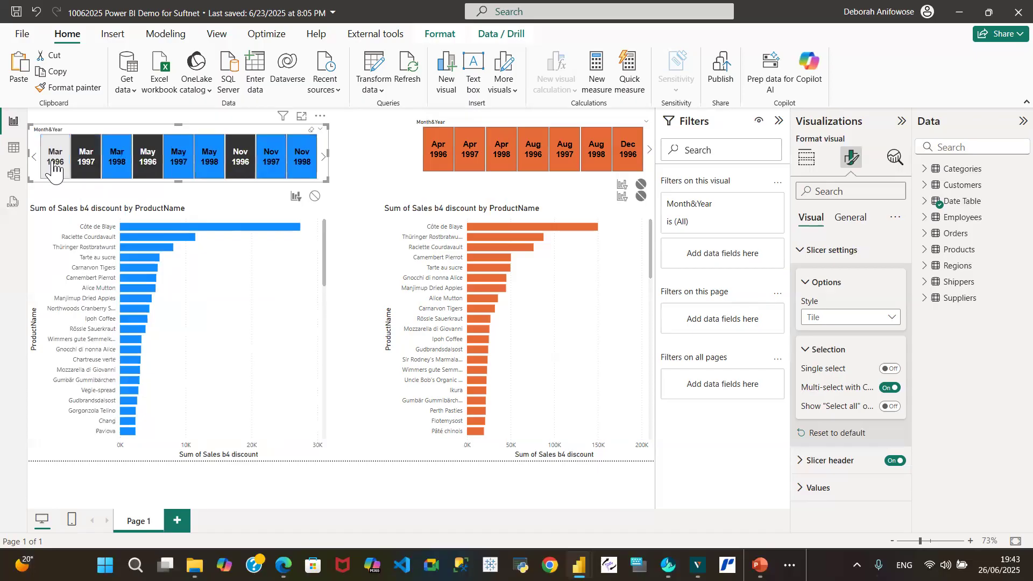
{"action": "left_click", "coordinate": [54, 169], "text": "ctrl"}
Add Jun 1996 to the months selected in the blue Month&Year slicer.
{"action": "left_click", "coordinate": [34, 158]}
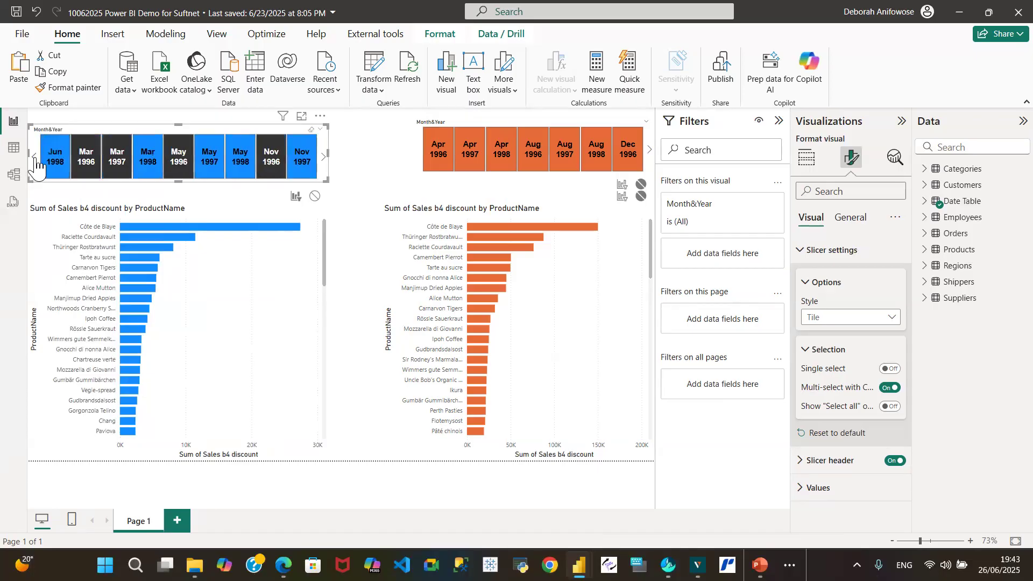
{"action": "left_click", "coordinate": [34, 159]}
{"action": "left_click", "coordinate": [34, 159]}
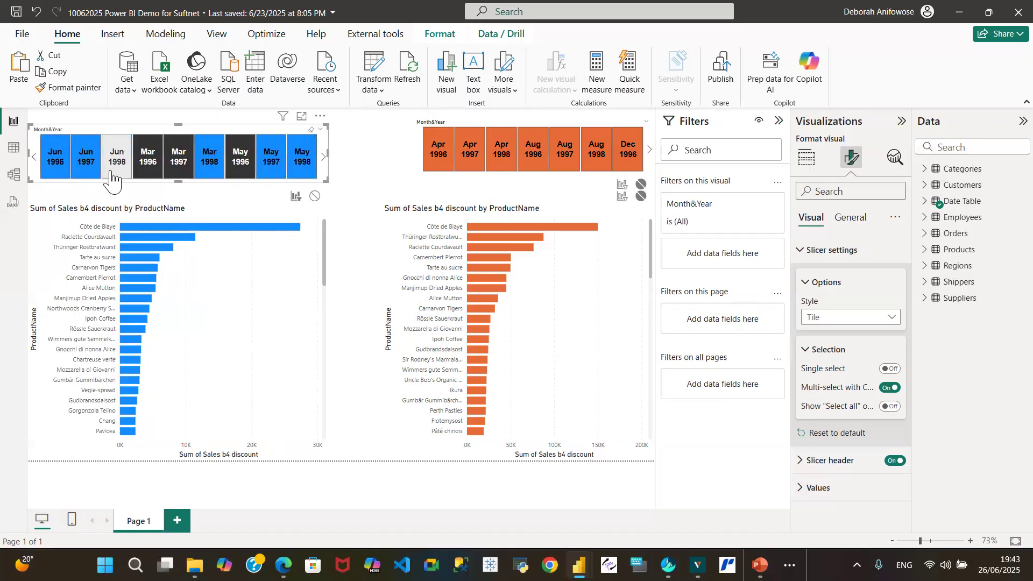
{"action": "left_click", "coordinate": [56, 171], "text": "ctrl"}
Add Jul 1996 to the months selected in the blue Month&Year slicer.
{"action": "left_click", "coordinate": [34, 160]}
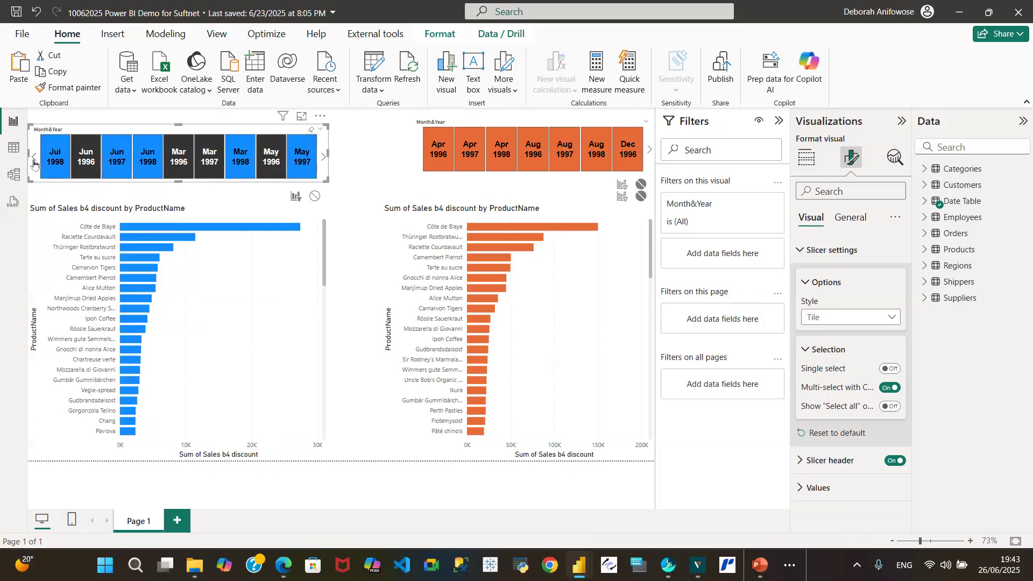
{"action": "left_click", "coordinate": [34, 159]}
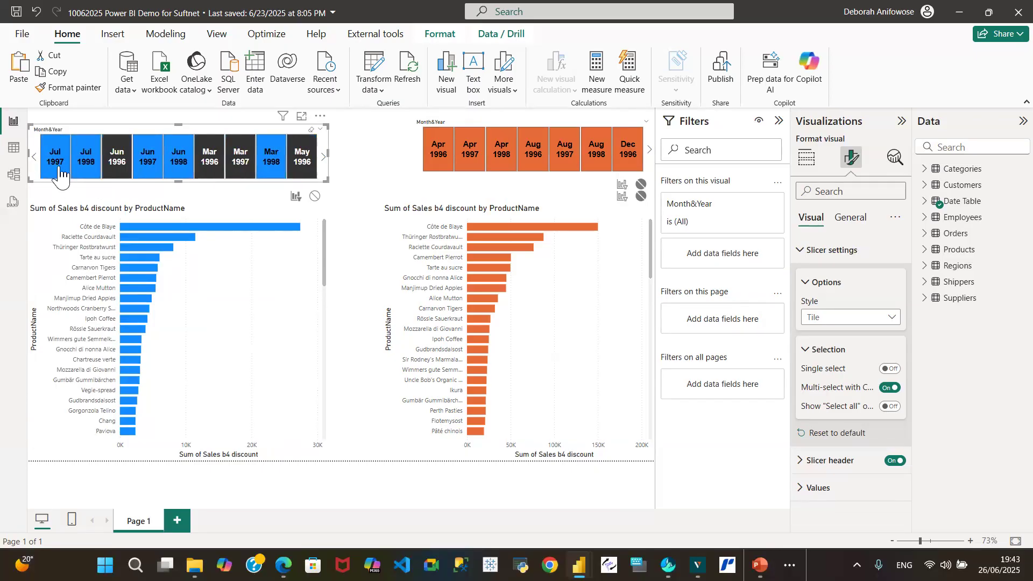
{"action": "left_click", "coordinate": [32, 160]}
{"action": "left_click", "coordinate": [32, 160]}
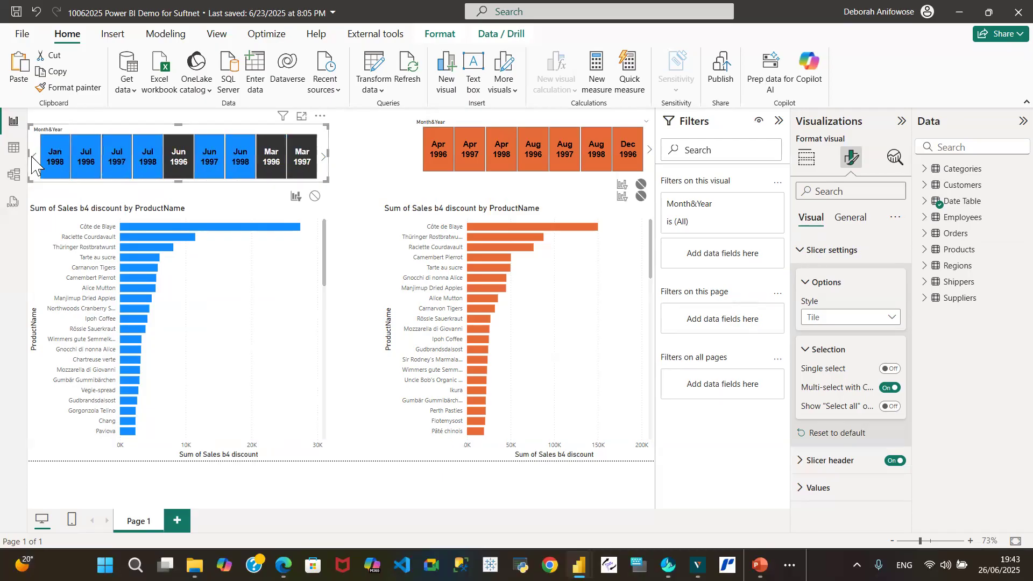
{"action": "left_click", "coordinate": [86, 162]}
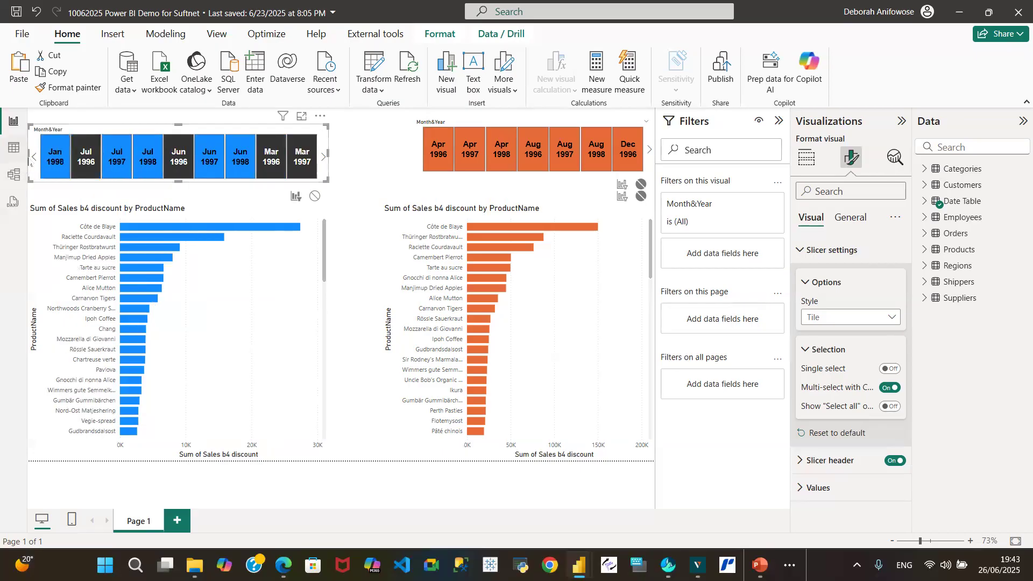
Add Jan 1996 and Jan 1997 to the blue slicer's selected months.
{"action": "left_click", "coordinate": [35, 159]}
{"action": "left_click", "coordinate": [35, 158]}
{"action": "left_click", "coordinate": [34, 160]}
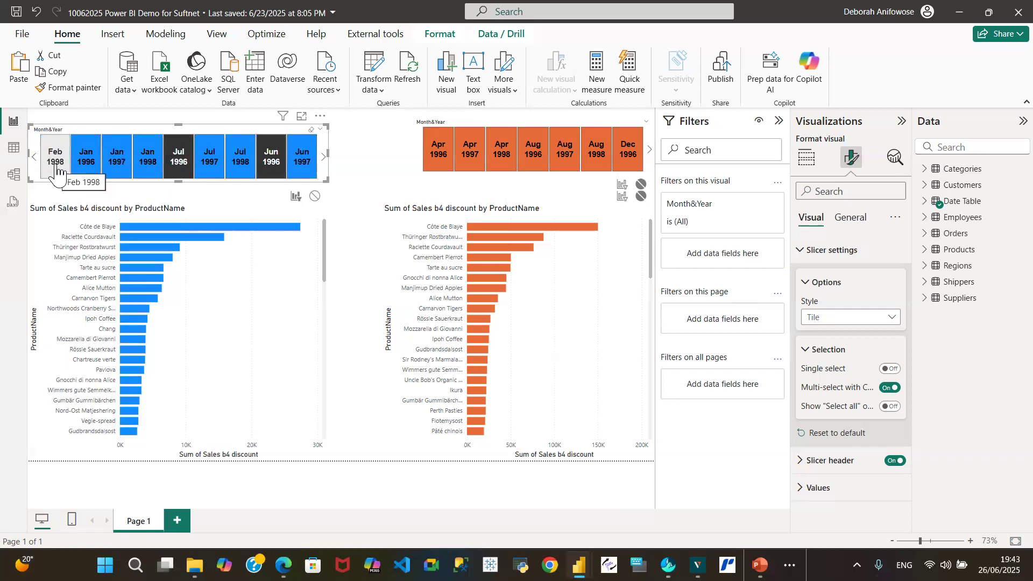
{"action": "left_click", "coordinate": [91, 169], "text": "ctrl"}
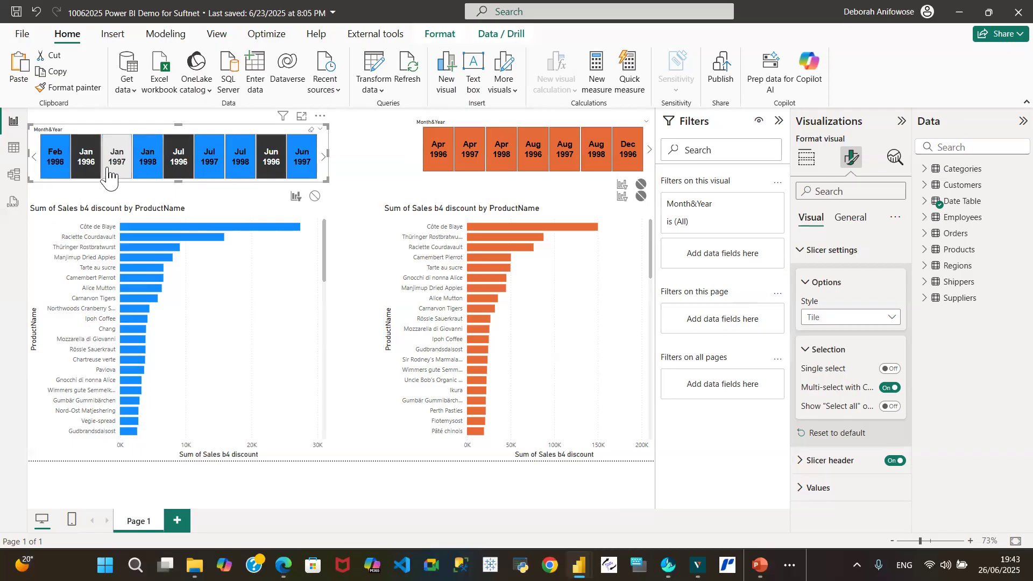
{"action": "left_click", "coordinate": [117, 171], "text": "ctrl"}
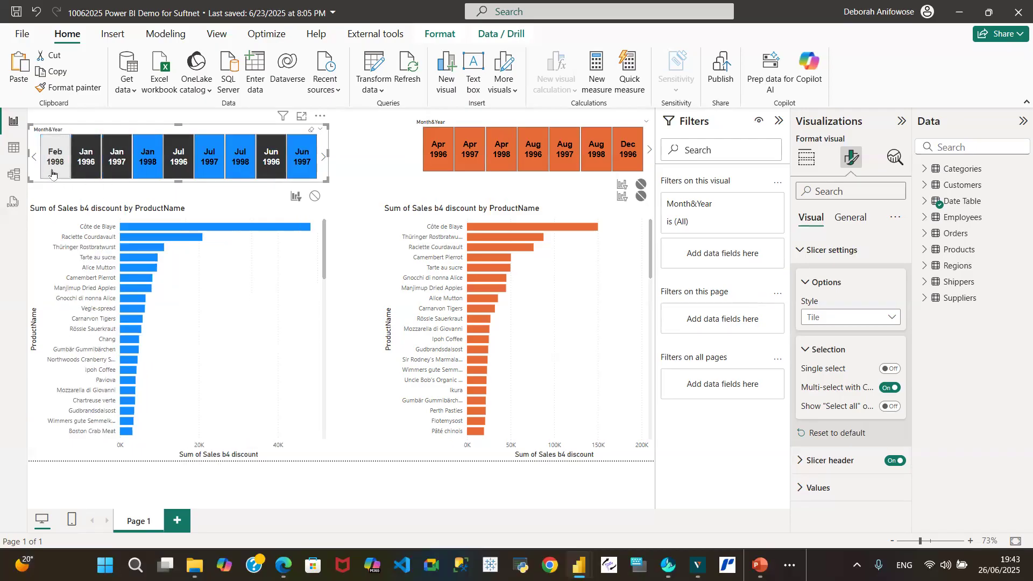
Include Feb 1996 and Feb 1997 in the blue slicer's multi-month selection.
{"action": "left_click", "coordinate": [34, 158]}
{"action": "left_click", "coordinate": [34, 158]}
{"action": "left_click", "coordinate": [34, 158]}
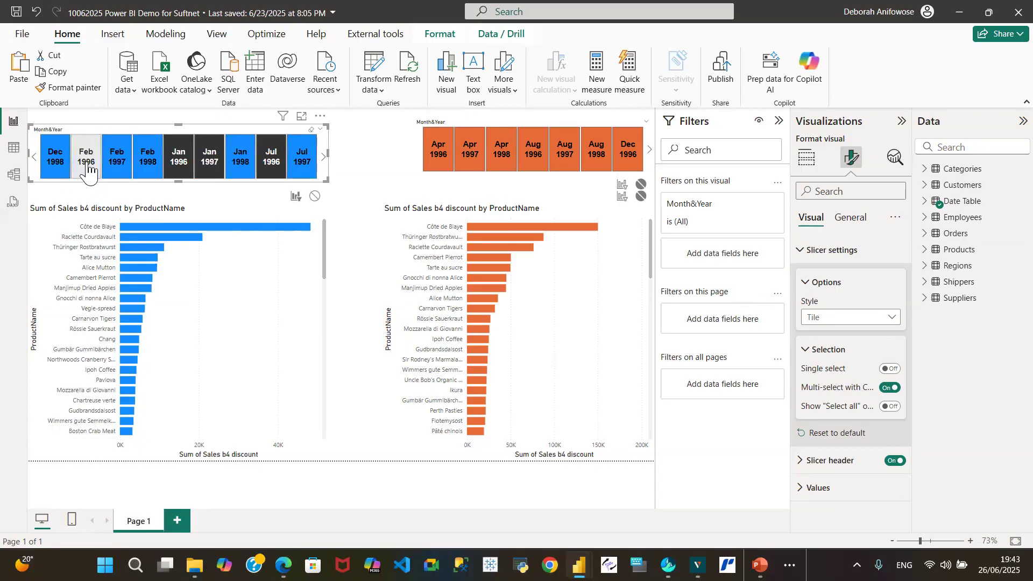
{"action": "left_click", "coordinate": [119, 171], "text": "ctrl"}
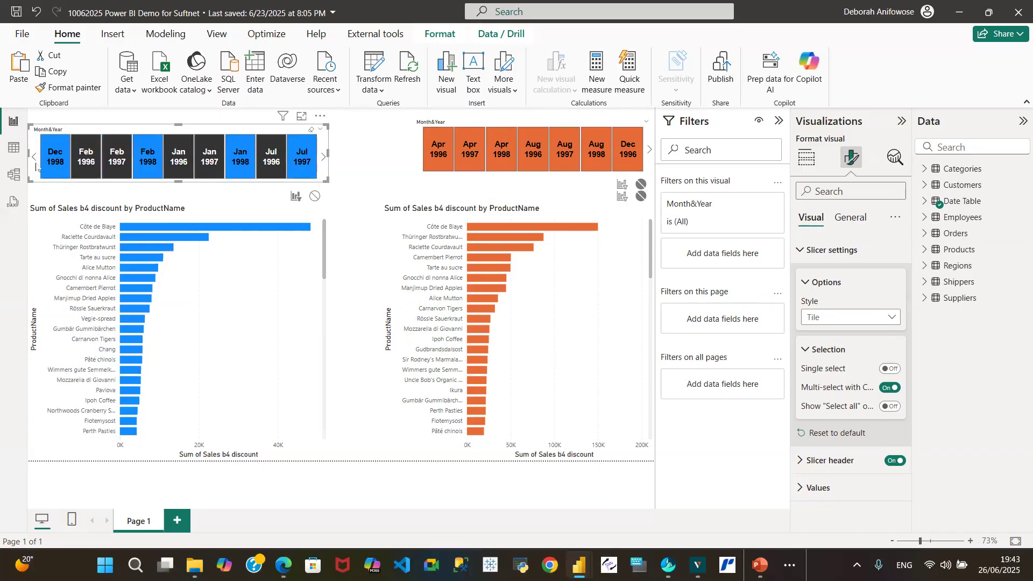
Add Dec 1996 and Aug 1996 to the blue slicer's selection, leaving the other December and August months out.
{"action": "left_click", "coordinate": [34, 159]}
{"action": "left_click", "coordinate": [34, 159]}
{"action": "left_click", "coordinate": [34, 158]}
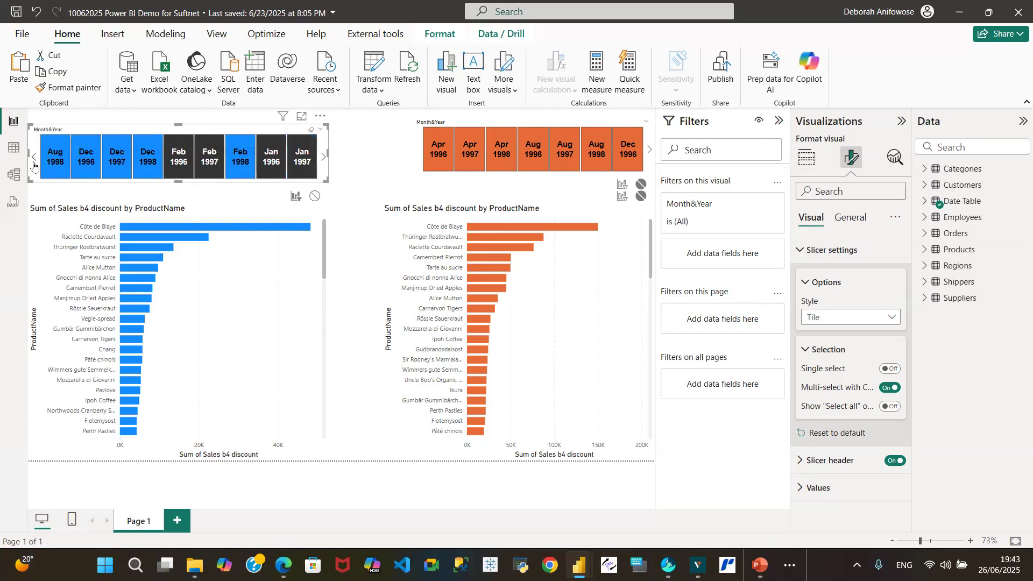
{"action": "left_click", "coordinate": [82, 167], "text": "ctrl"}
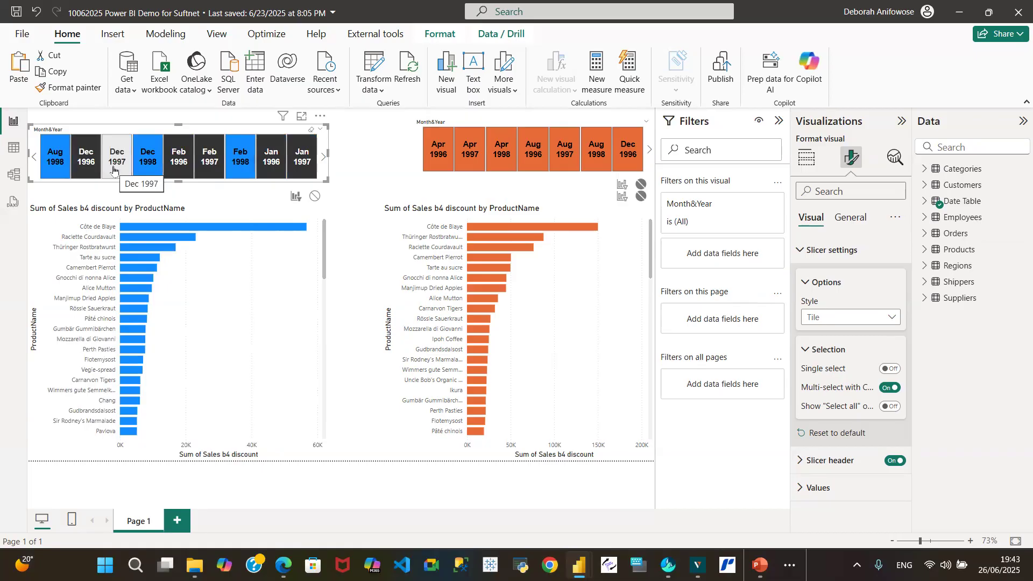
{"action": "left_click", "coordinate": [102, 170], "text": "ctrl"}
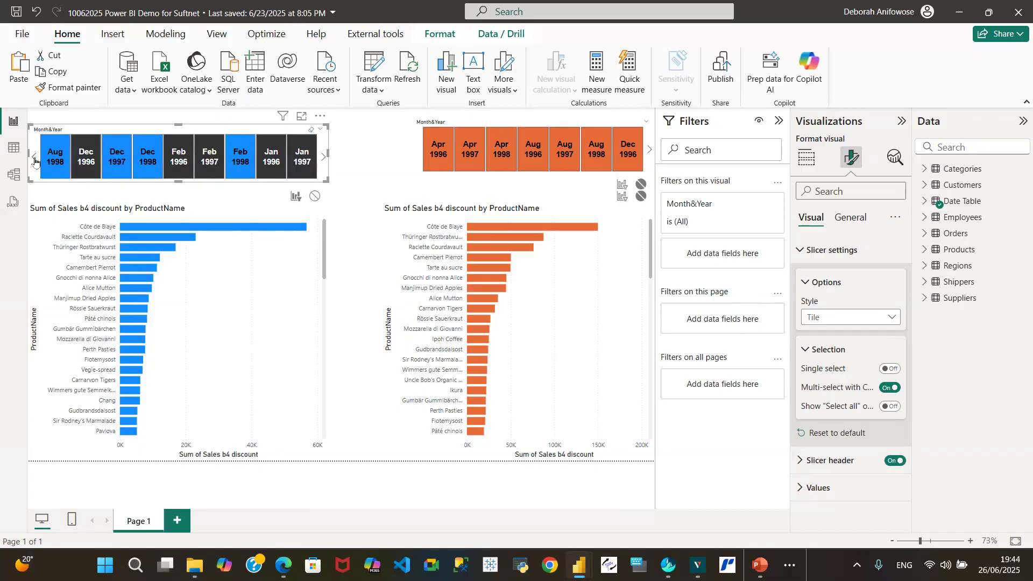
{"action": "left_click", "coordinate": [35, 161]}
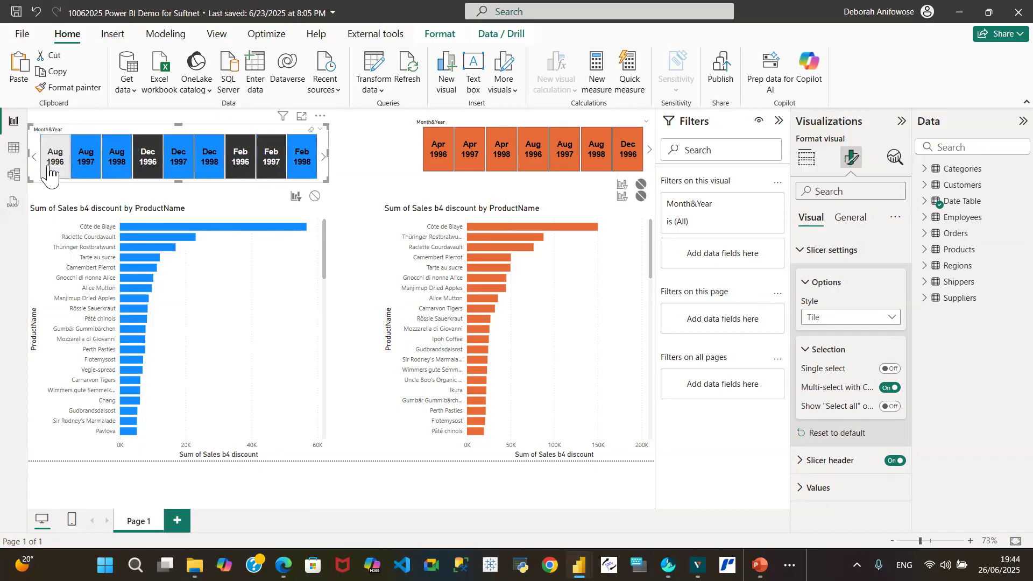
{"action": "left_click", "coordinate": [56, 164], "text": "ctrl"}
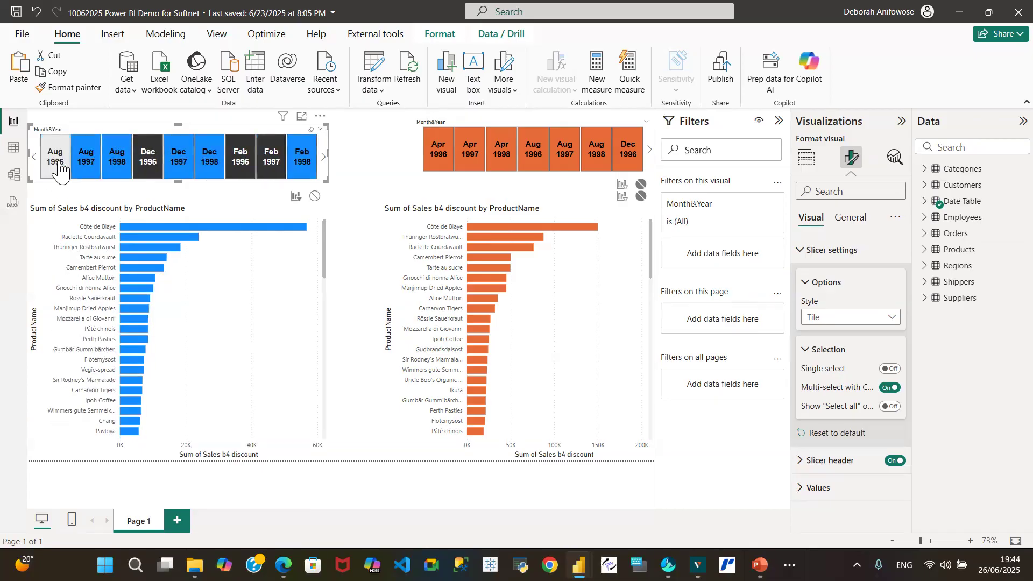
Add Apr 1996 to the blue Month&Year slicer's selection.
{"action": "left_click", "coordinate": [33, 158]}
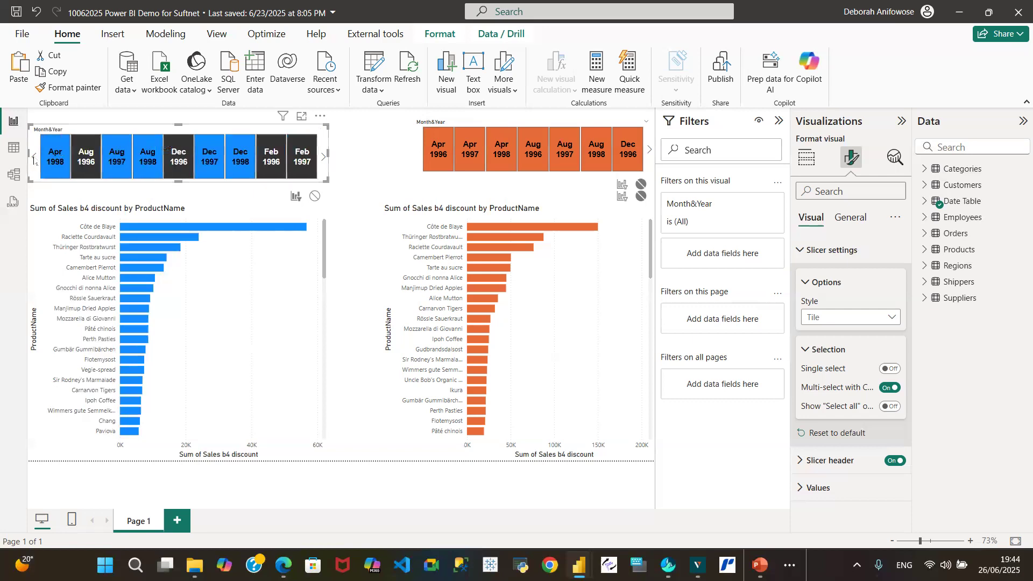
{"action": "left_click", "coordinate": [34, 158]}
{"action": "left_click", "coordinate": [34, 158]}
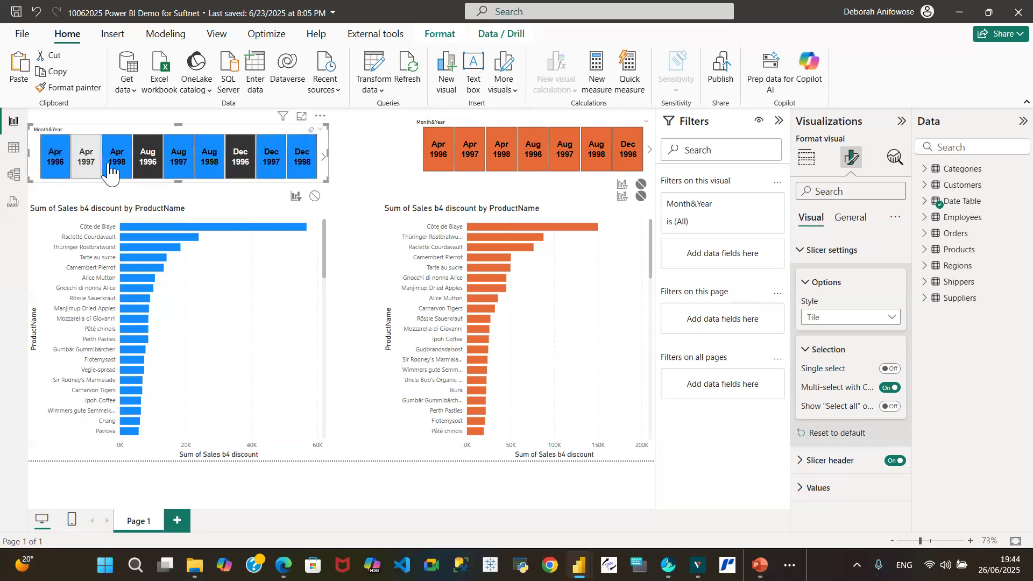
{"action": "left_click", "coordinate": [56, 163], "text": "ctrl"}
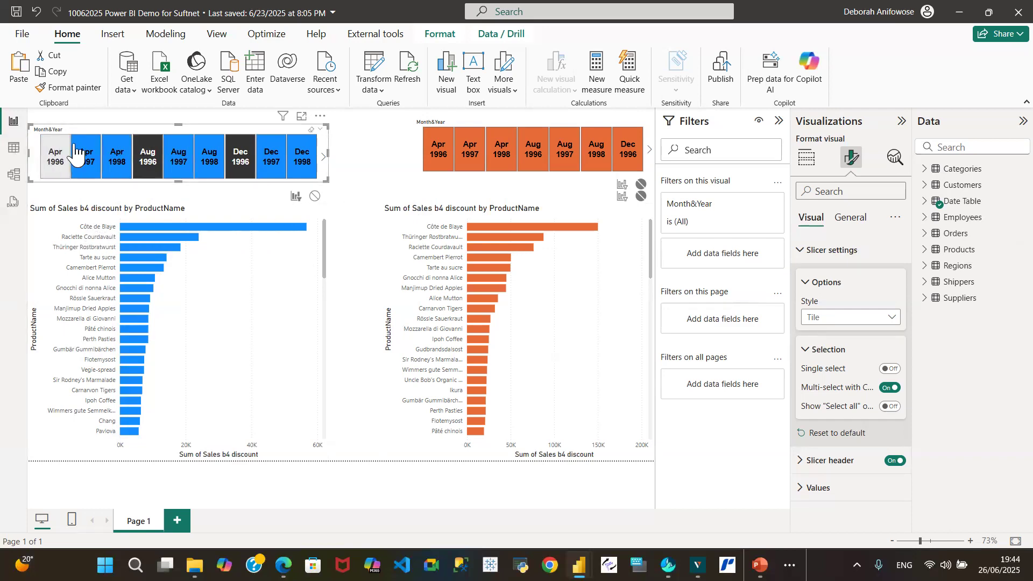
Select Apr 1997, Apr 1998, Aug 1997 and Aug 1998 together in the orange Month&Year slicer.
{"action": "left_click", "coordinate": [414, 121]}
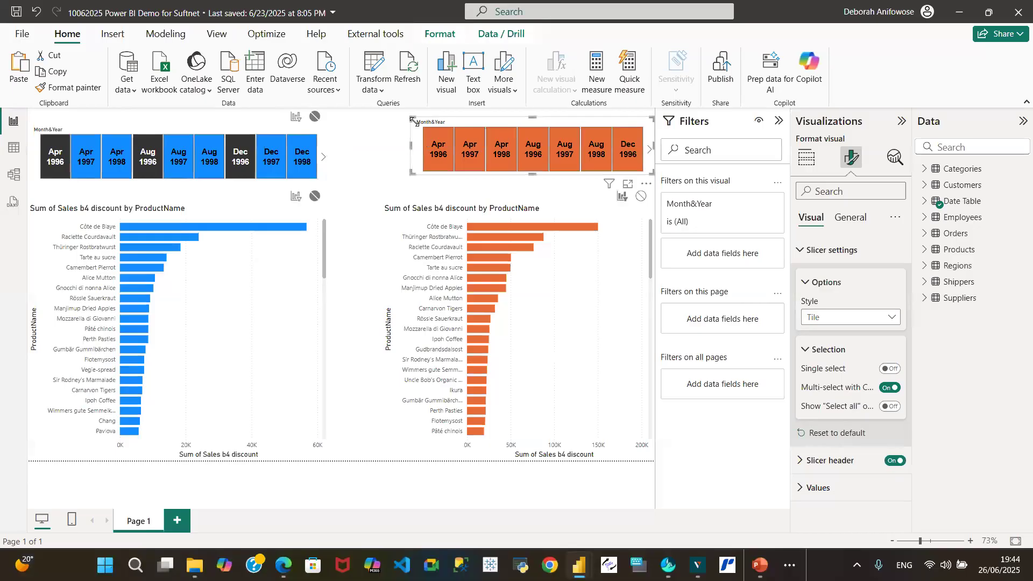
{"action": "left_click", "coordinate": [472, 159]}
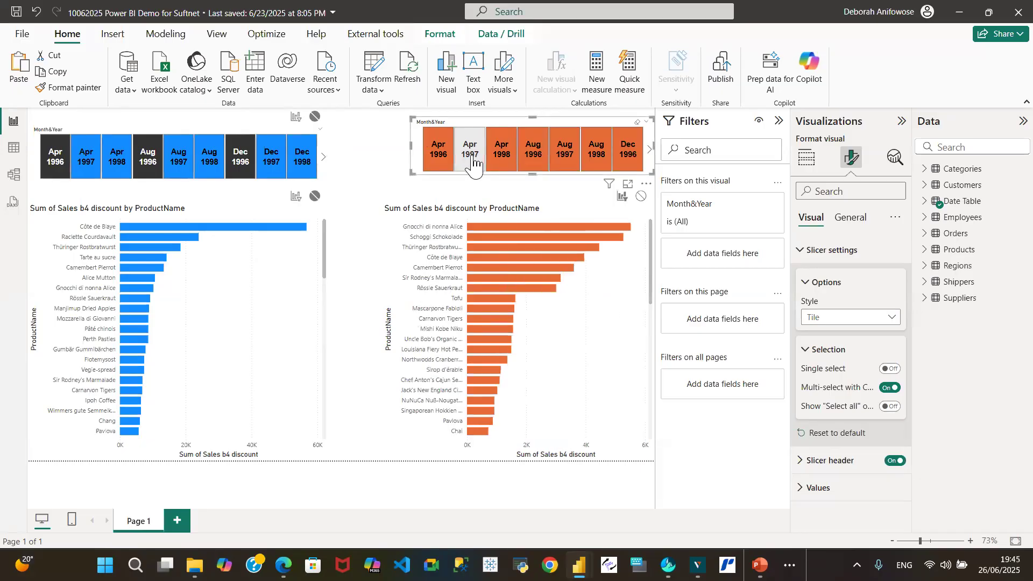
{"action": "left_click", "coordinate": [506, 160], "text": "ctrl"}
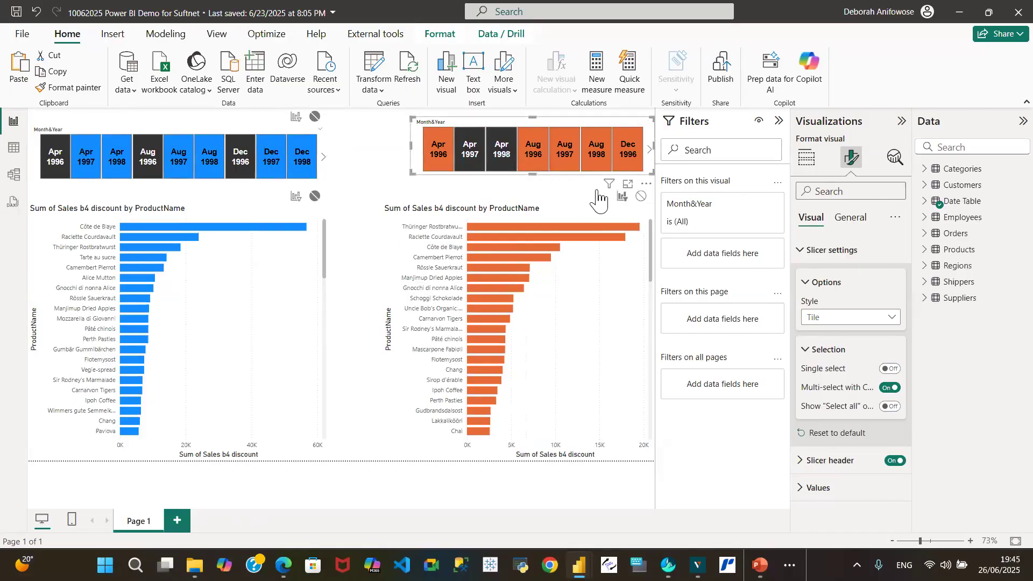
{"action": "left_click", "coordinate": [569, 162], "text": "ctrl"}
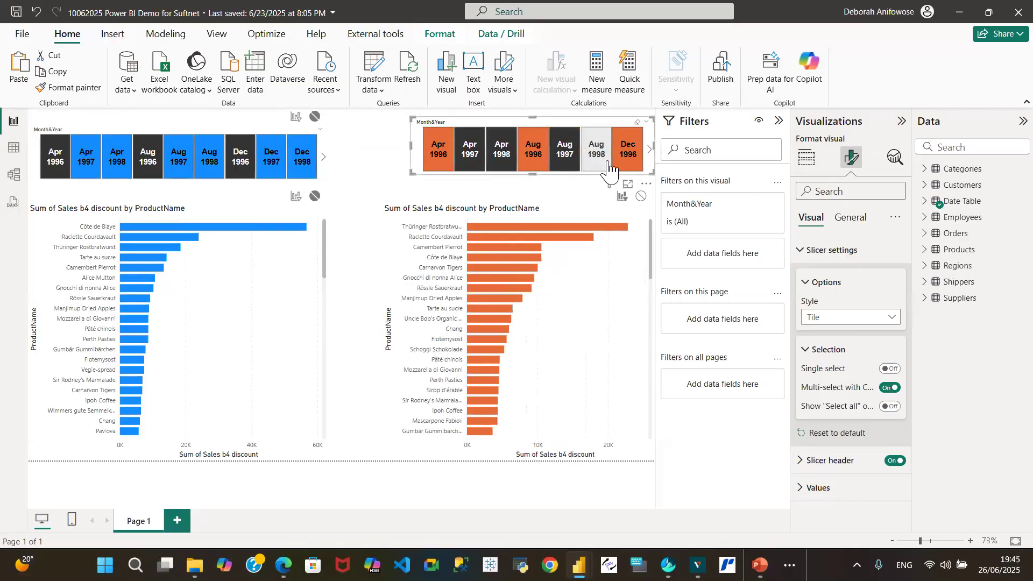
{"action": "left_click", "coordinate": [599, 161], "text": "ctrl"}
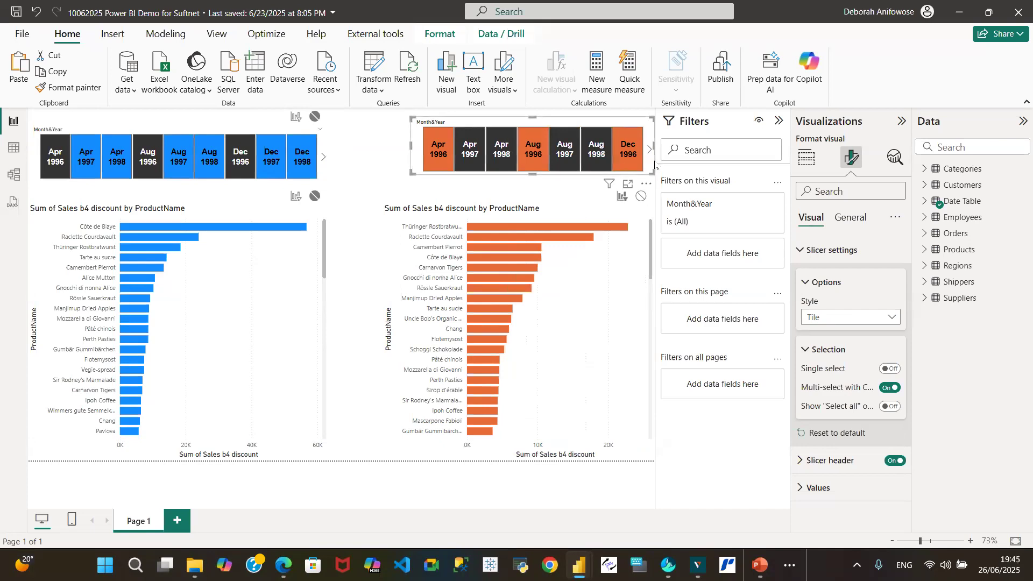
Add Dec 1997, Dec 1998 and Feb 1998 to the orange slicer's selected months.
{"action": "left_click", "coordinate": [650, 156]}
{"action": "left_click", "coordinate": [650, 156]}
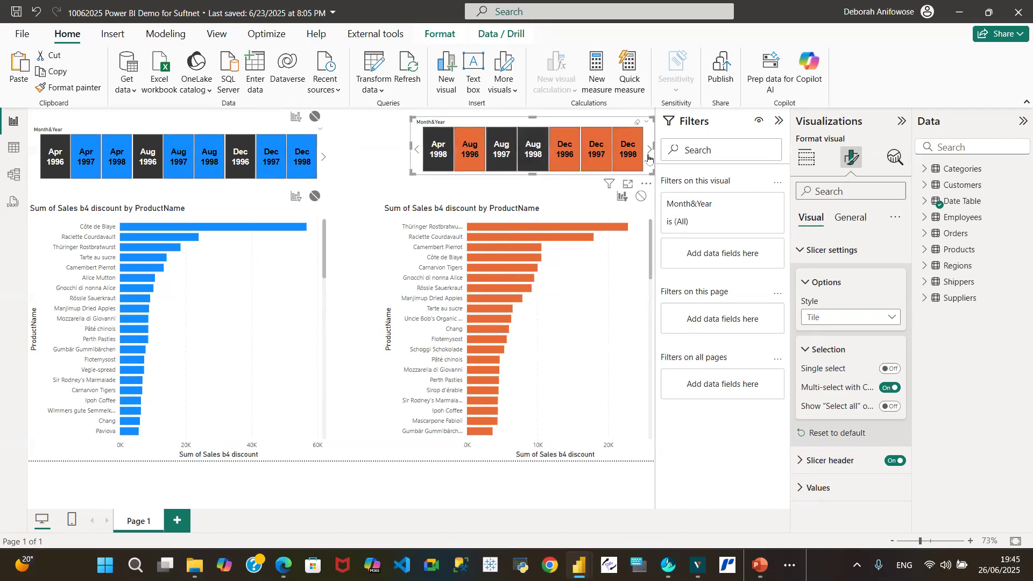
{"action": "left_click", "coordinate": [597, 159], "text": "ctrl"}
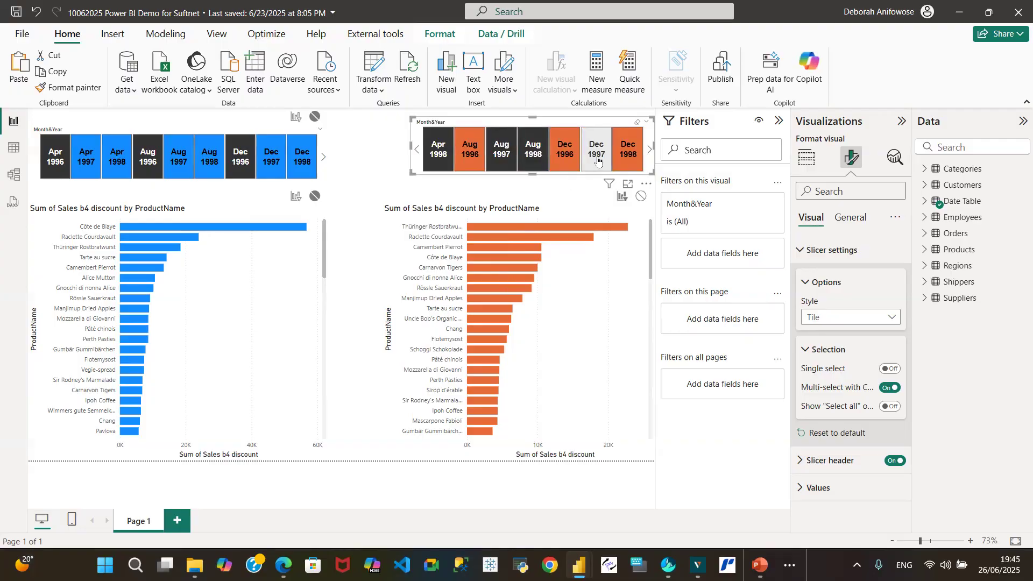
{"action": "left_click", "coordinate": [649, 157]}
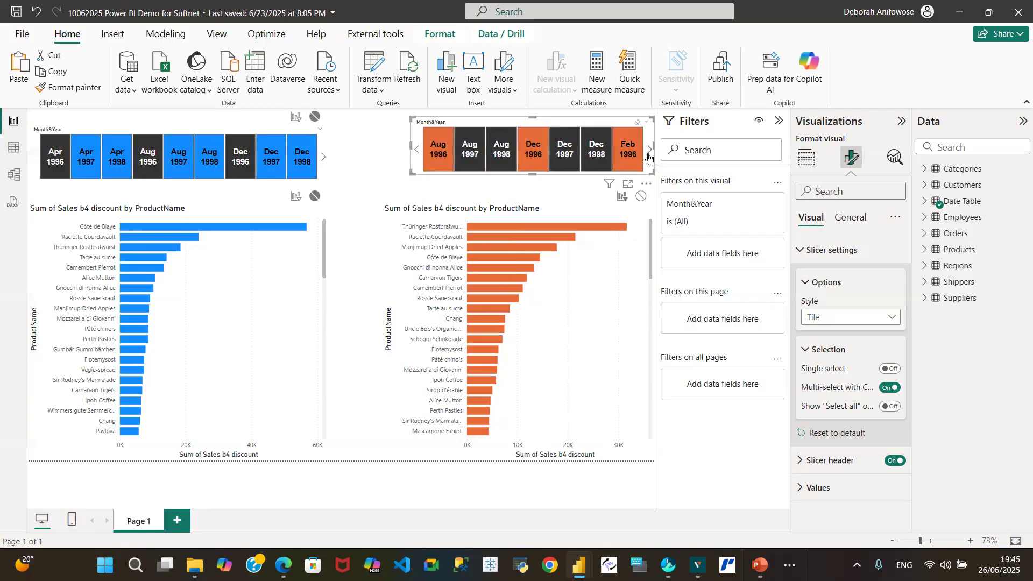
{"action": "left_click", "coordinate": [649, 157]}
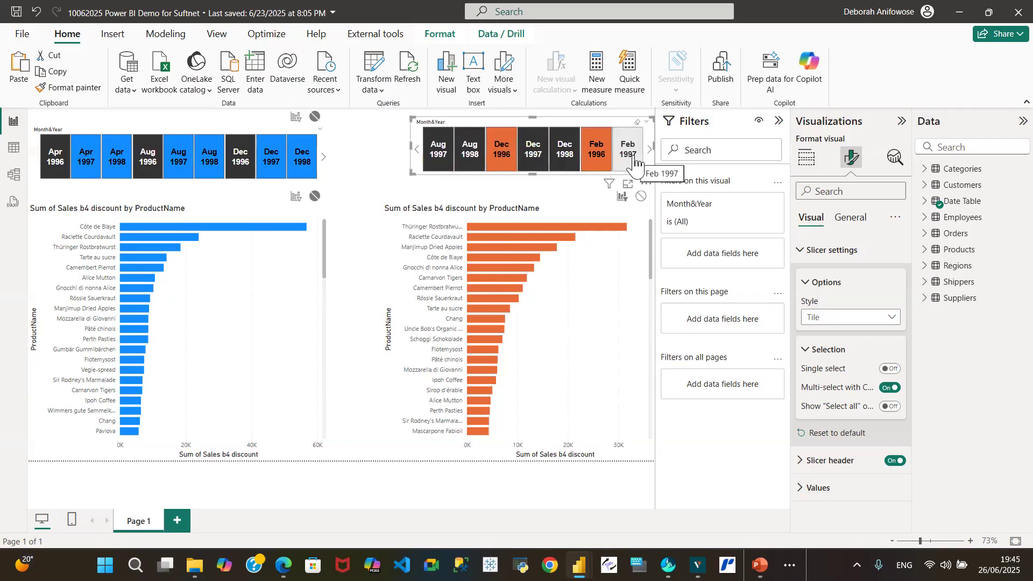
{"action": "left_click", "coordinate": [649, 156]}
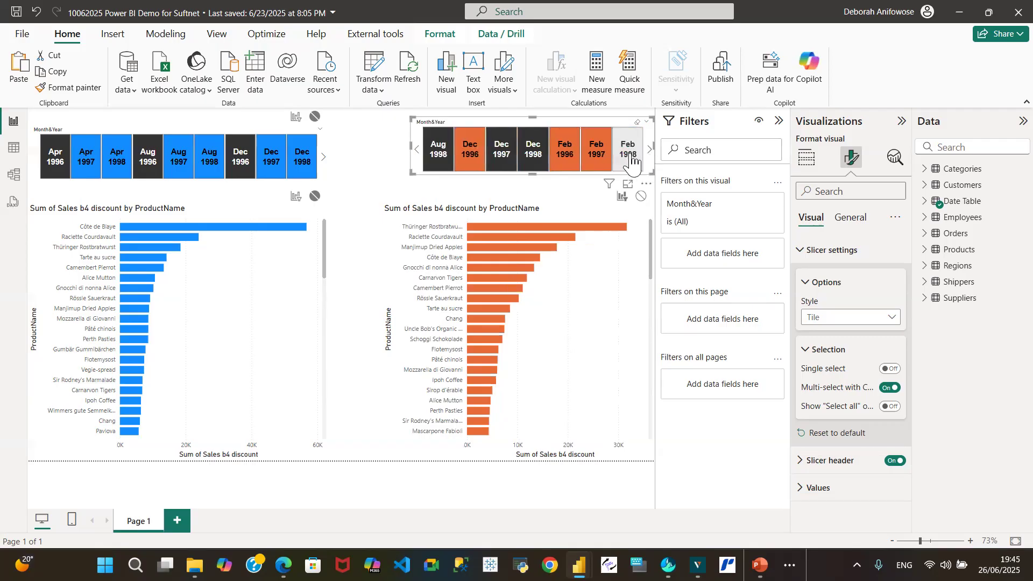
{"action": "left_click", "coordinate": [627, 152], "text": "ctrl"}
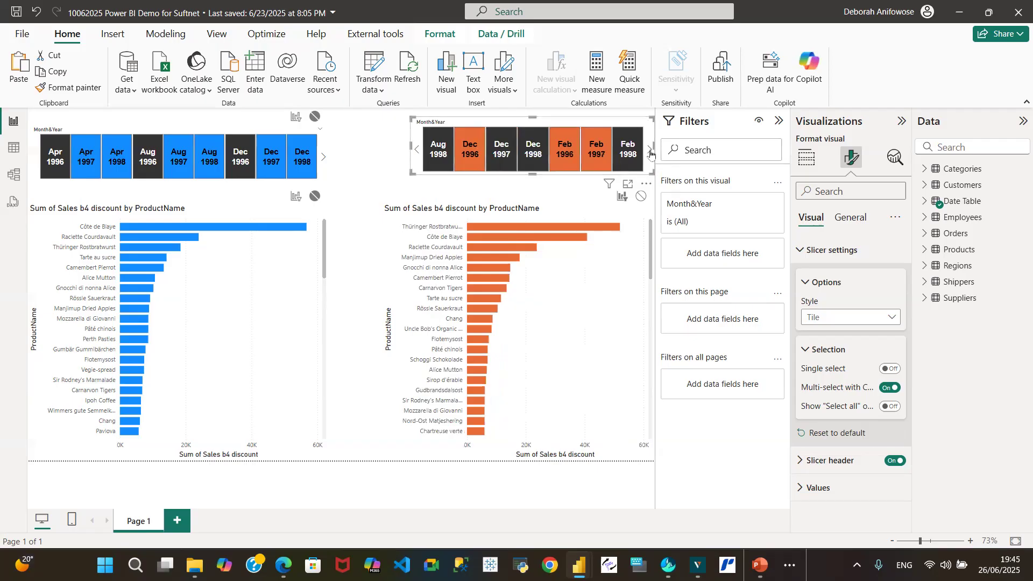
Include Jan 1998 in the orange Month&Year slicer's multi-month selection.
{"action": "left_click", "coordinate": [650, 156]}
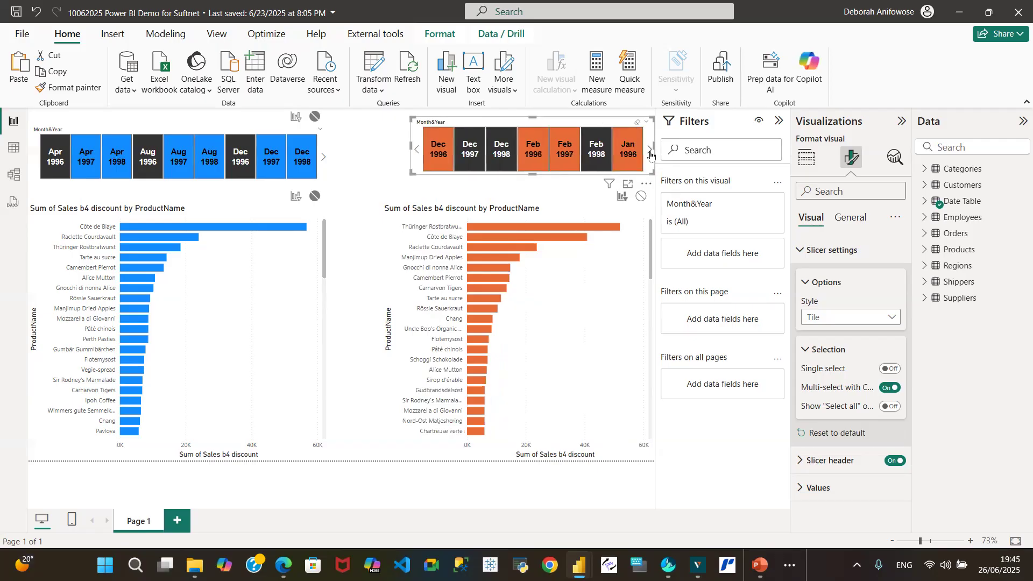
{"action": "left_click", "coordinate": [650, 156]}
{"action": "left_click", "coordinate": [650, 156]}
{"action": "left_click", "coordinate": [650, 156]}
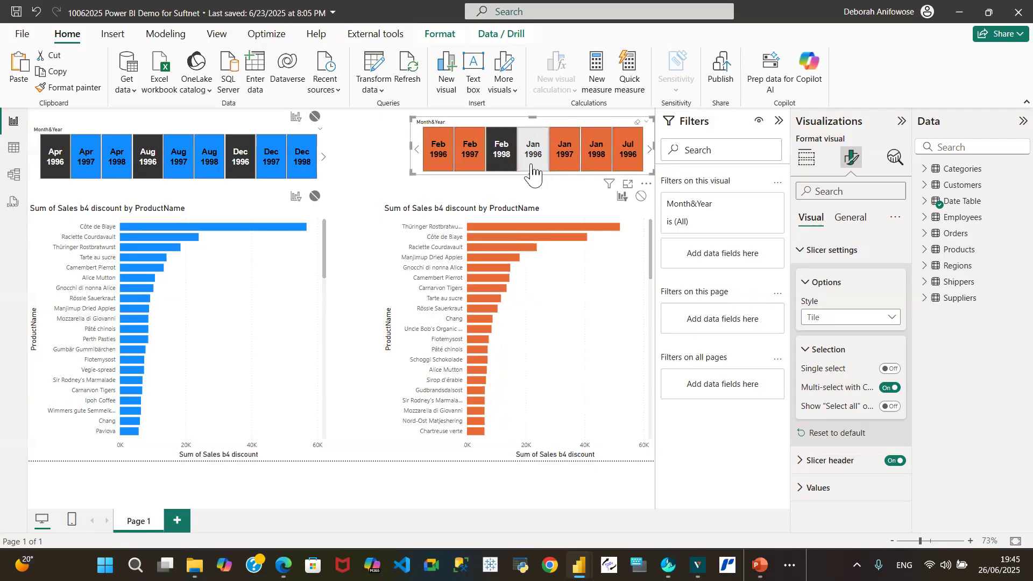
{"action": "left_click", "coordinate": [598, 159]}
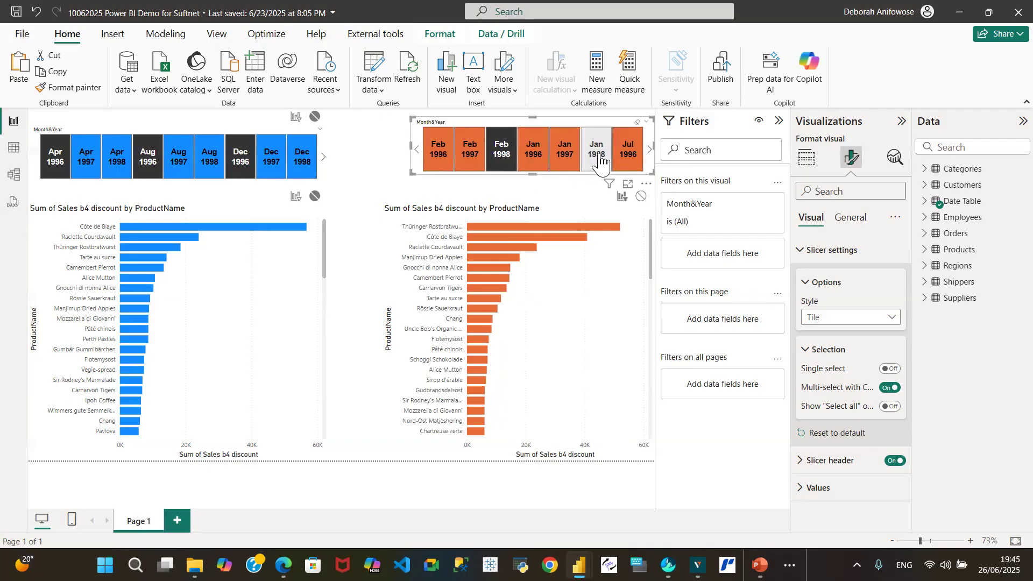
Add Jul 1997, Jul 1998, Jun 1997 and Jun 1998 to the orange slicer's selection.
{"action": "left_click", "coordinate": [651, 156]}
{"action": "left_click", "coordinate": [650, 157]}
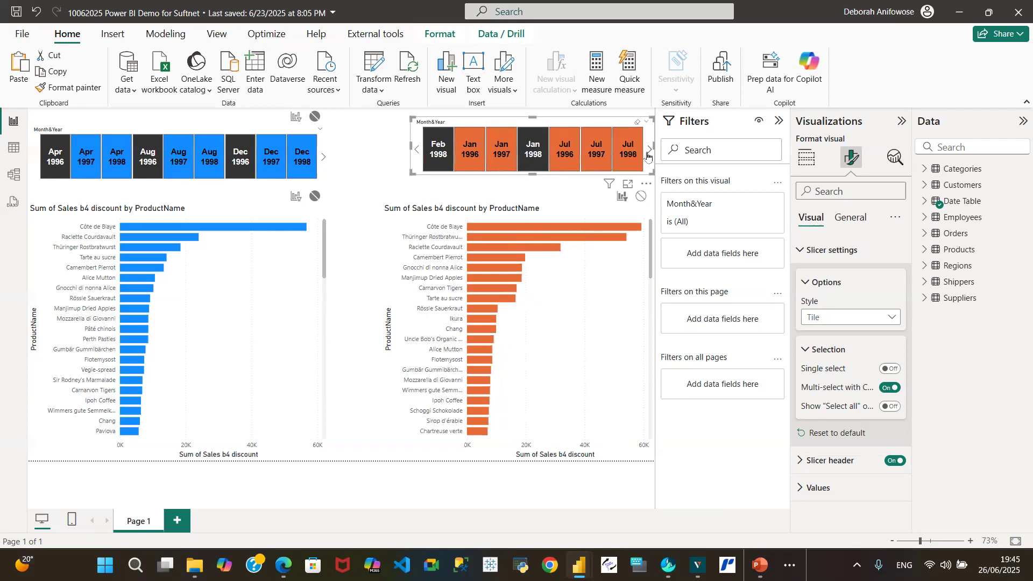
{"action": "left_click", "coordinate": [598, 162]}
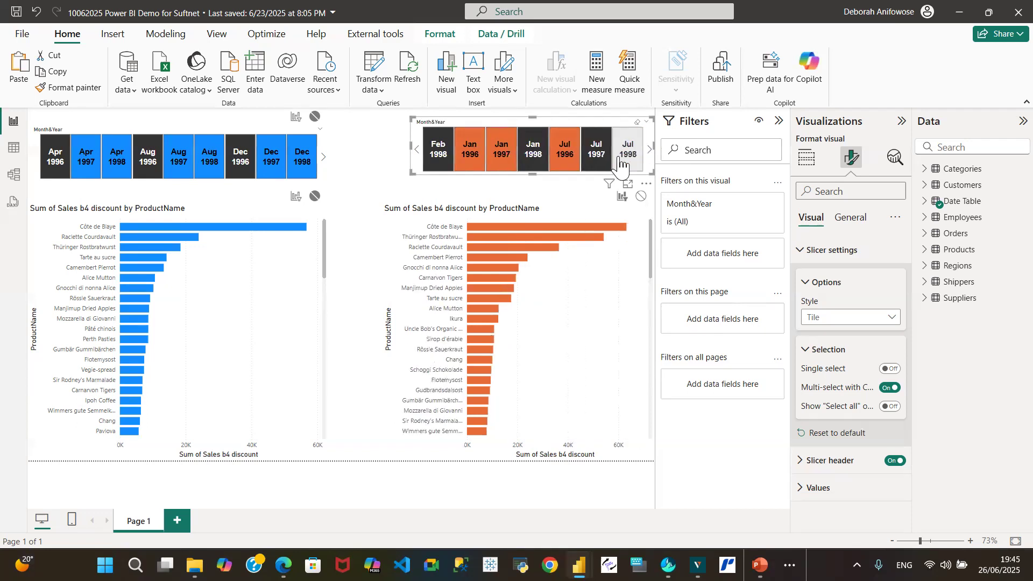
{"action": "left_click", "coordinate": [650, 153]}
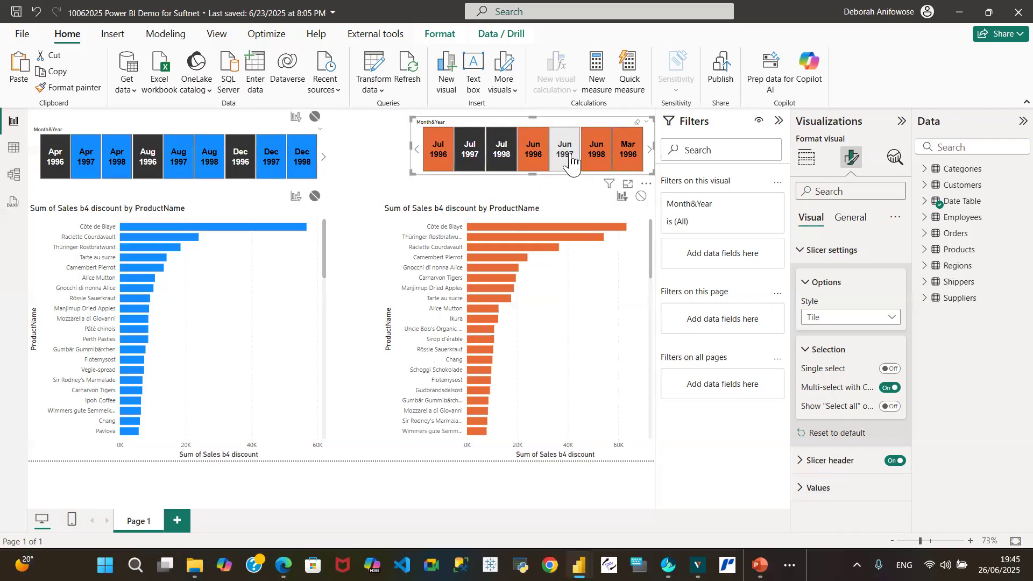
{"action": "left_click", "coordinate": [596, 159], "text": "ctrl"}
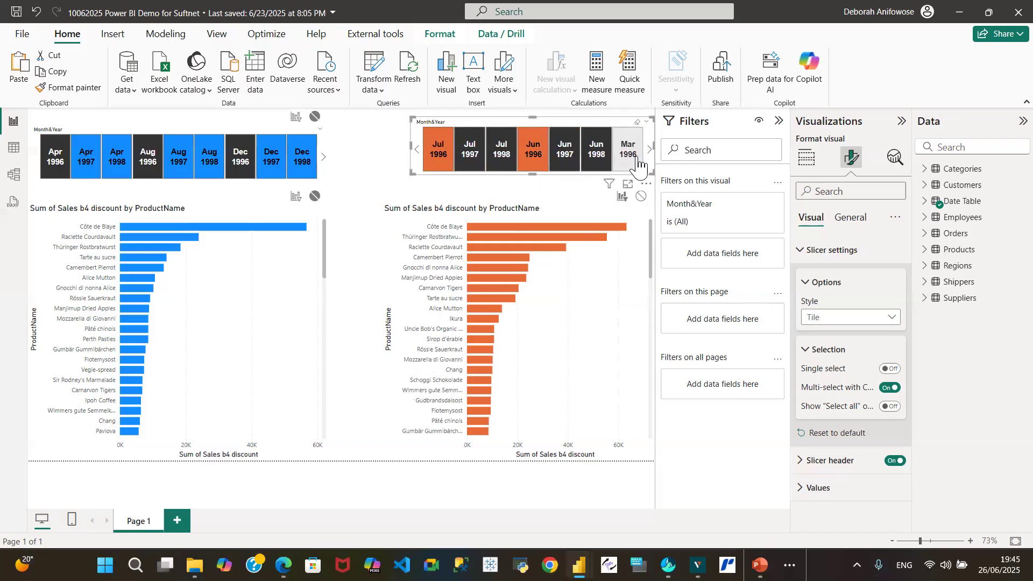
Add Mar 1998 to the orange Month&Year slicer's selected months.
{"action": "left_click", "coordinate": [650, 149]}
{"action": "left_click", "coordinate": [649, 150]}
{"action": "left_click", "coordinate": [650, 149]}
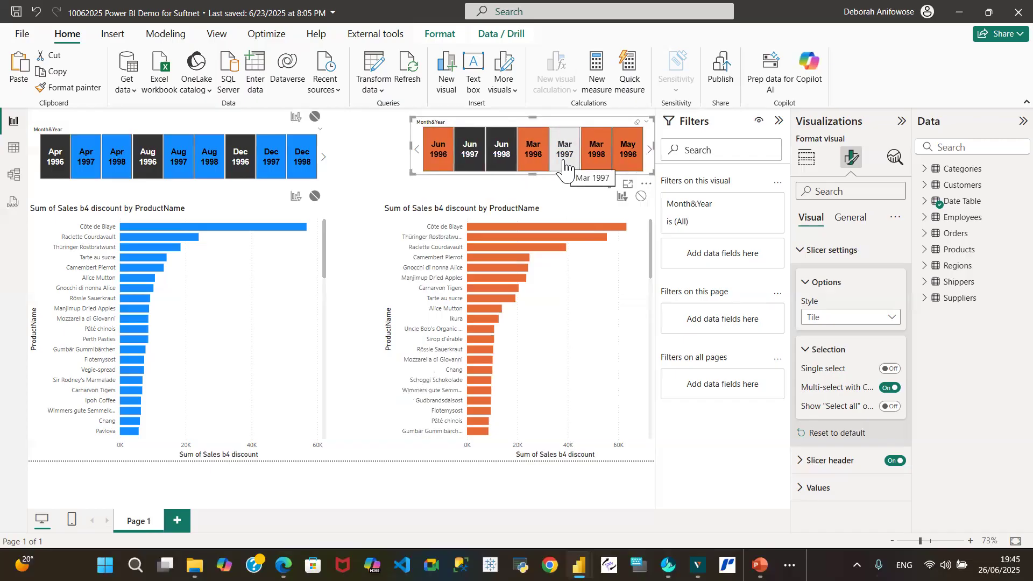
{"action": "left_click", "coordinate": [597, 152], "text": "ctrl"}
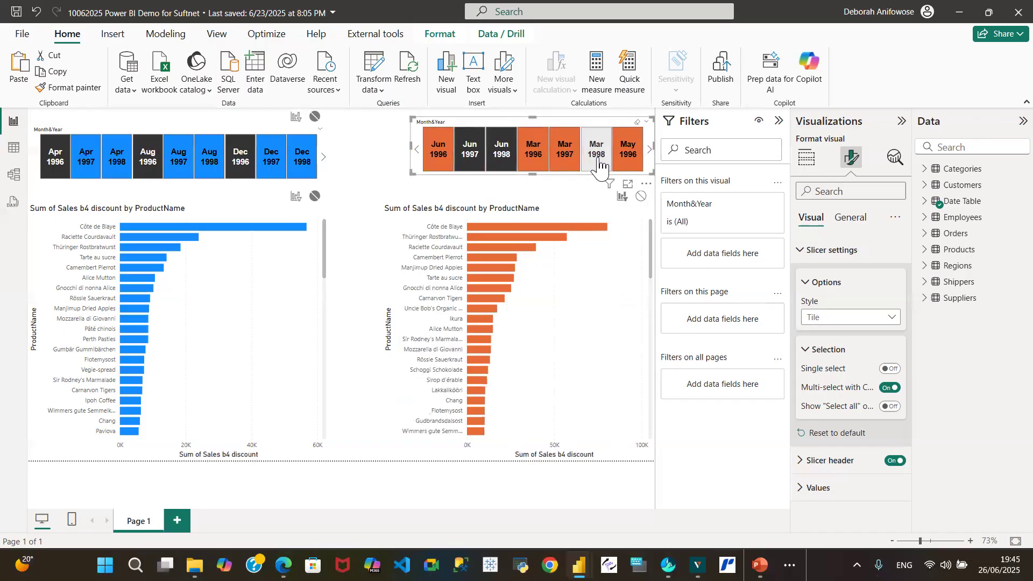
Add May 1997, May 1998, Nov 1997 and Nov 1998 to the orange slicer's selection.
{"action": "left_click", "coordinate": [650, 154]}
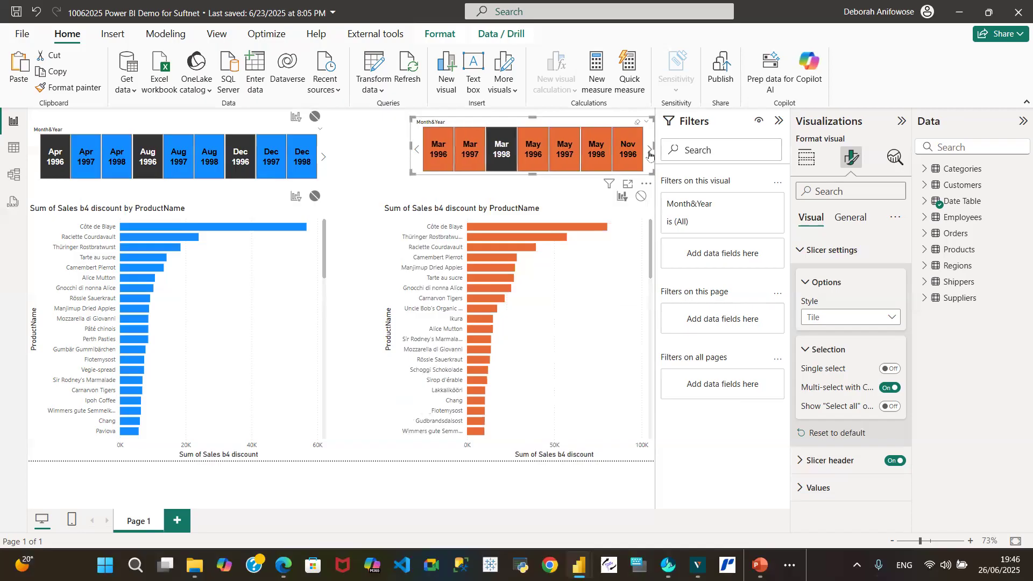
{"action": "left_click", "coordinate": [650, 153]}
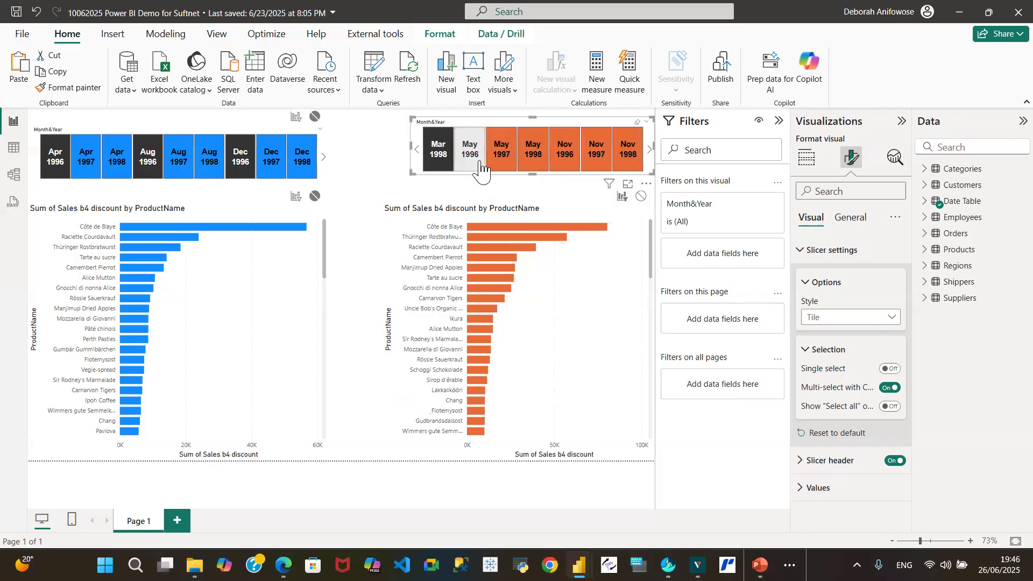
{"action": "left_click", "coordinate": [503, 156], "text": "ctrl"}
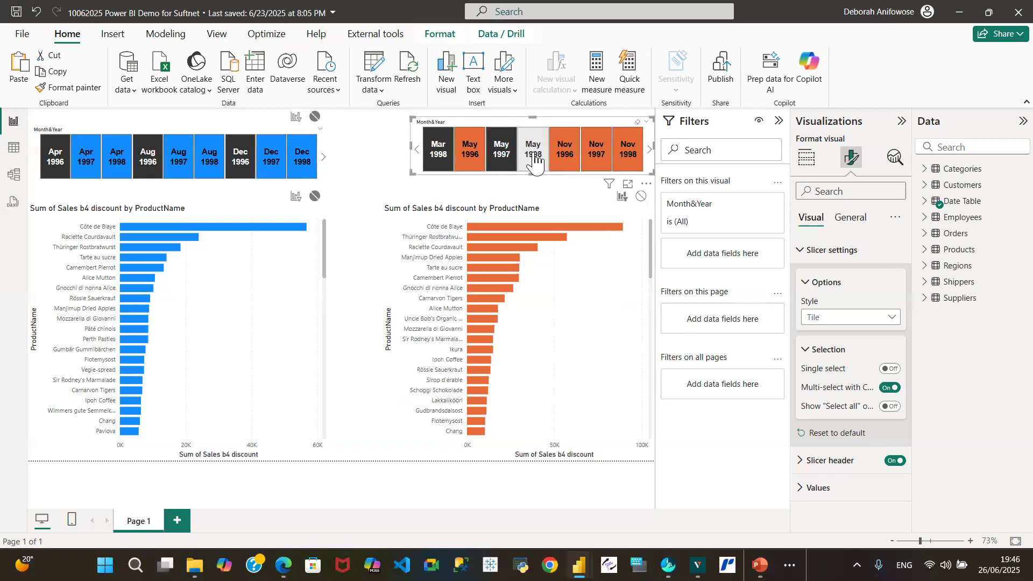
{"action": "left_click", "coordinate": [533, 154], "text": "ctrl"}
{"action": "left_click", "coordinate": [600, 159], "text": "ctrl"}
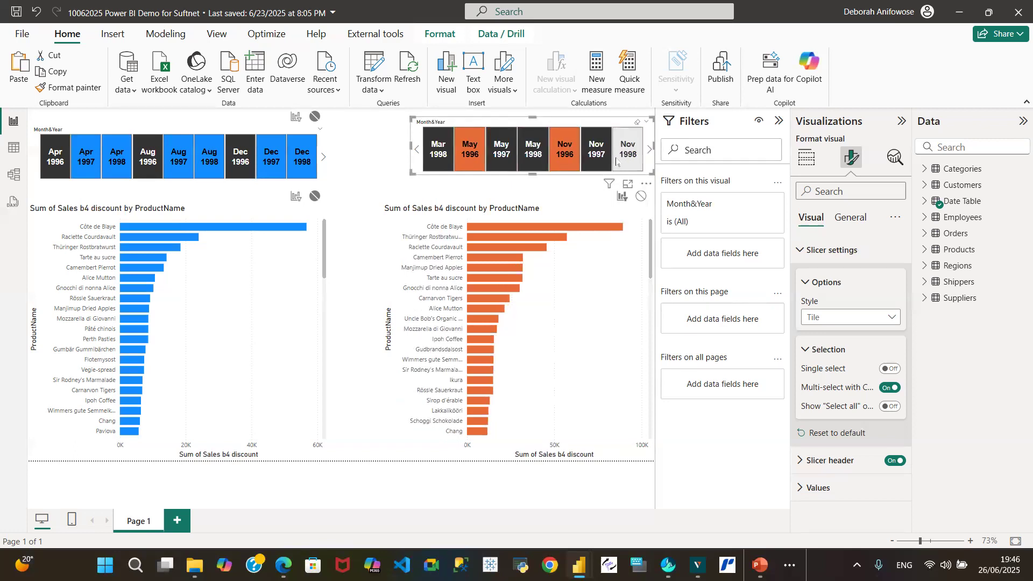
{"action": "left_click", "coordinate": [627, 165], "text": "ctrl"}
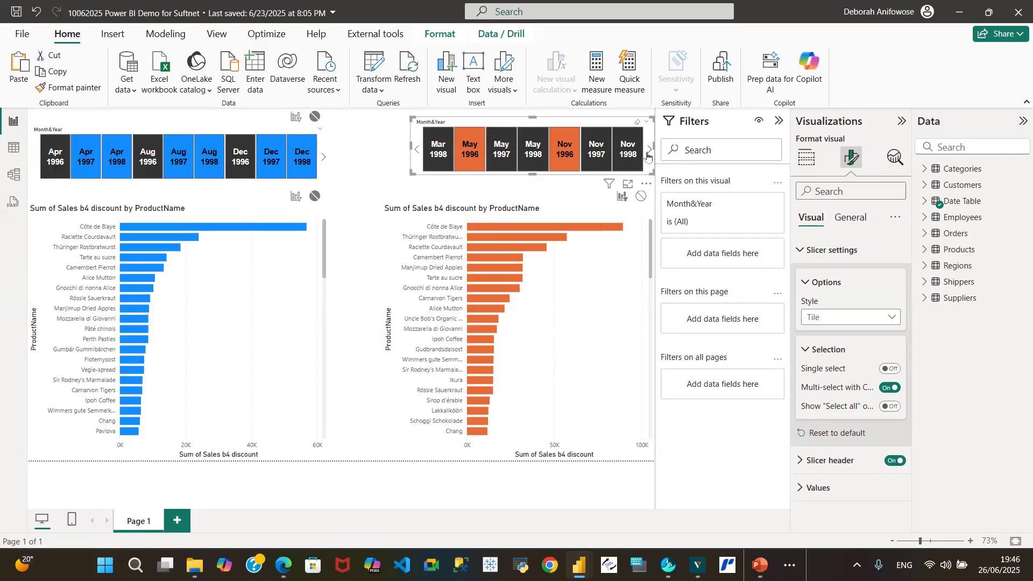
Extend the orange slicer's selection with Oct 1997, Oct 1998, Sep 1997 and Sep 1998.
{"action": "left_click", "coordinate": [650, 151]}
{"action": "left_click", "coordinate": [650, 152]}
{"action": "left_click", "coordinate": [649, 154]}
{"action": "left_click", "coordinate": [648, 156]}
{"action": "left_click", "coordinate": [648, 156]}
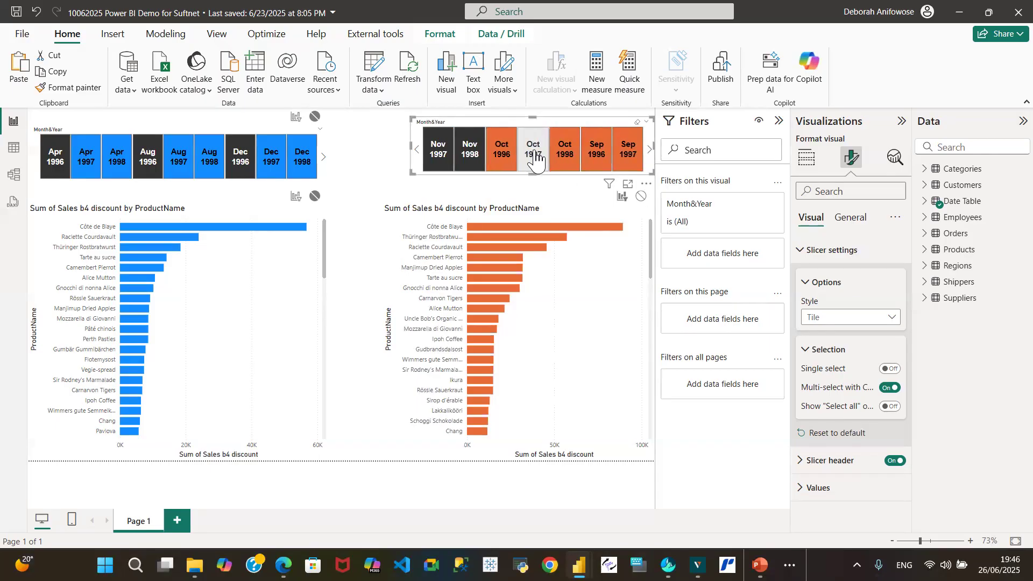
{"action": "left_click", "coordinate": [534, 156], "text": "ctrl"}
{"action": "left_click", "coordinate": [565, 157], "text": "ctrl"}
{"action": "left_click", "coordinate": [628, 155], "text": "ctrl"}
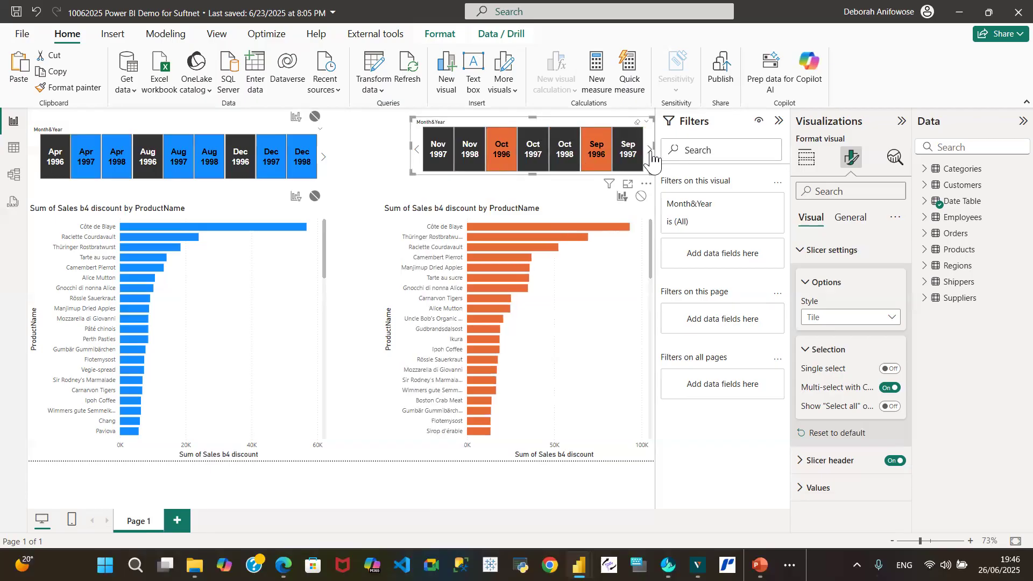
{"action": "left_click", "coordinate": [649, 152]}
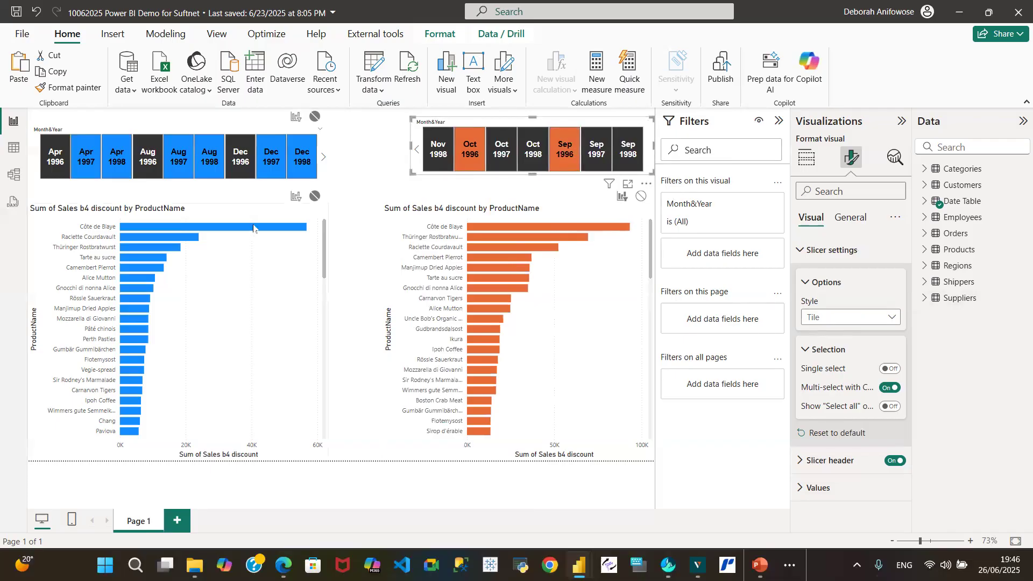
Sort the blue sales chart by ProductName in ascending order.
{"action": "mouse_move", "coordinate": [256, 229]}
{"action": "mouse_move", "coordinate": [163, 242]}
{"action": "left_click_drag", "start_coordinate": [327, 269], "coordinate": [378, 450]}
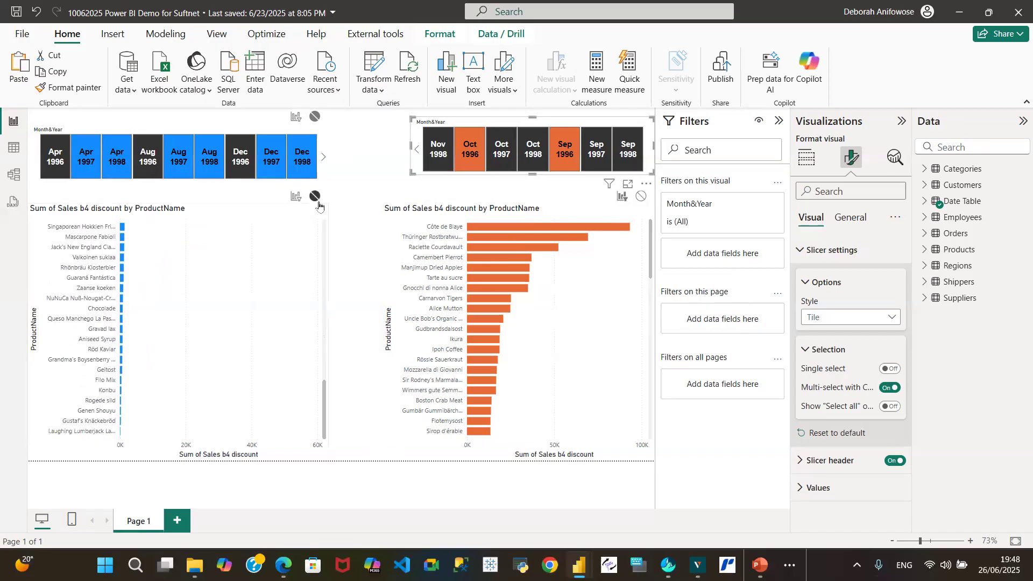
{"action": "left_click", "coordinate": [249, 212]}
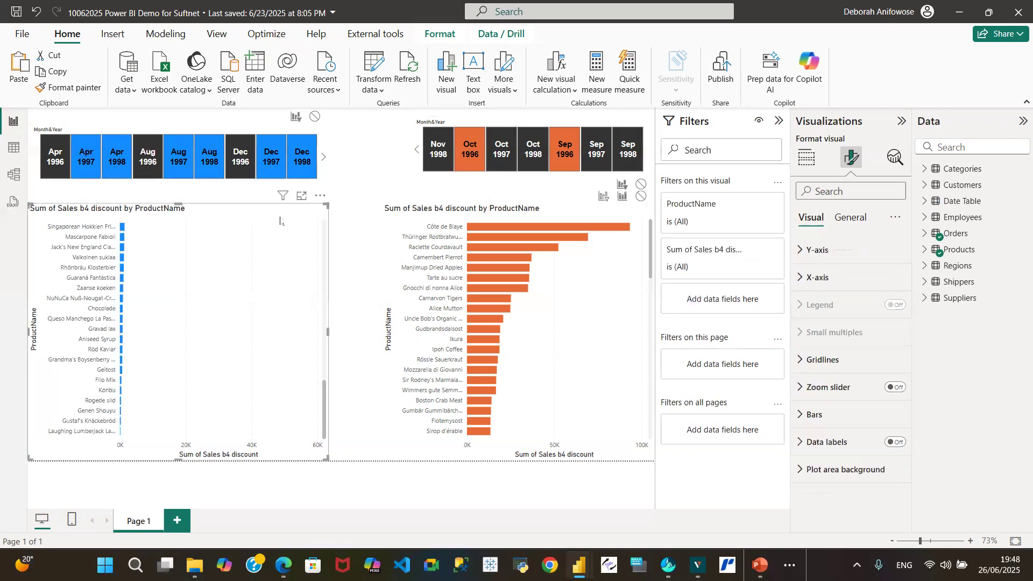
{"action": "left_click", "coordinate": [320, 197]}
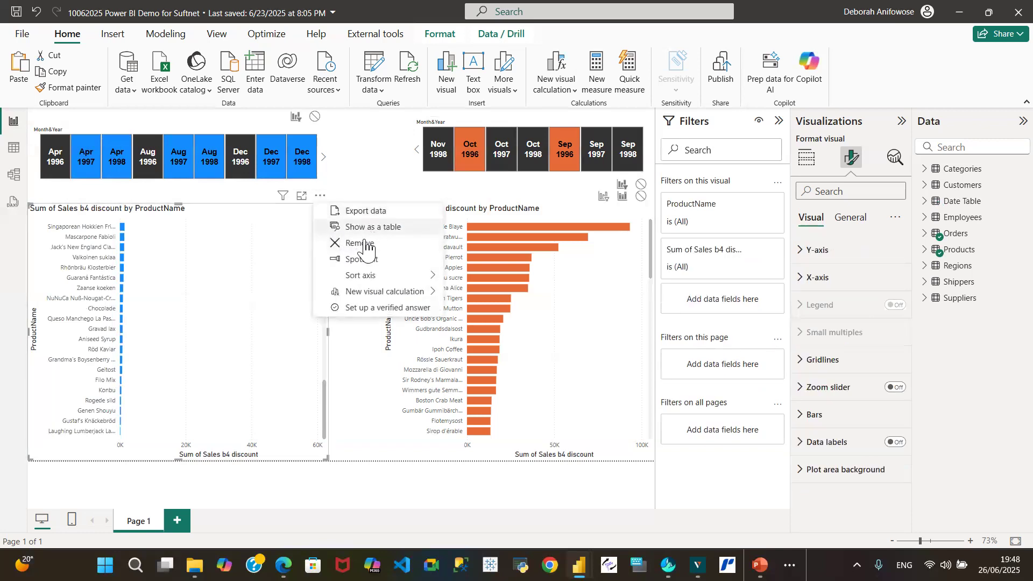
{"action": "mouse_move", "coordinate": [360, 291]}
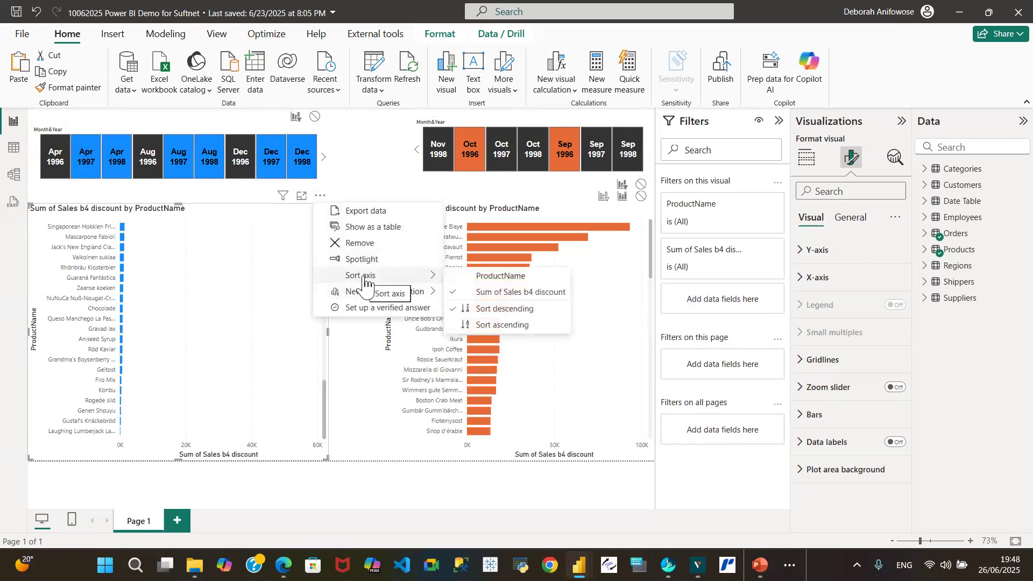
{"action": "left_click", "coordinate": [485, 279]}
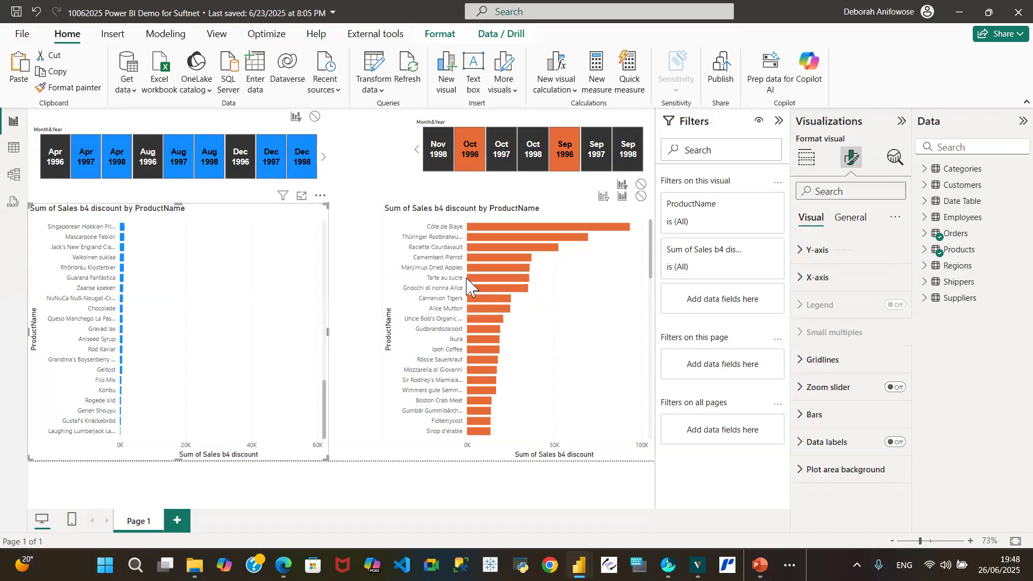
{"action": "left_click", "coordinate": [321, 196]}
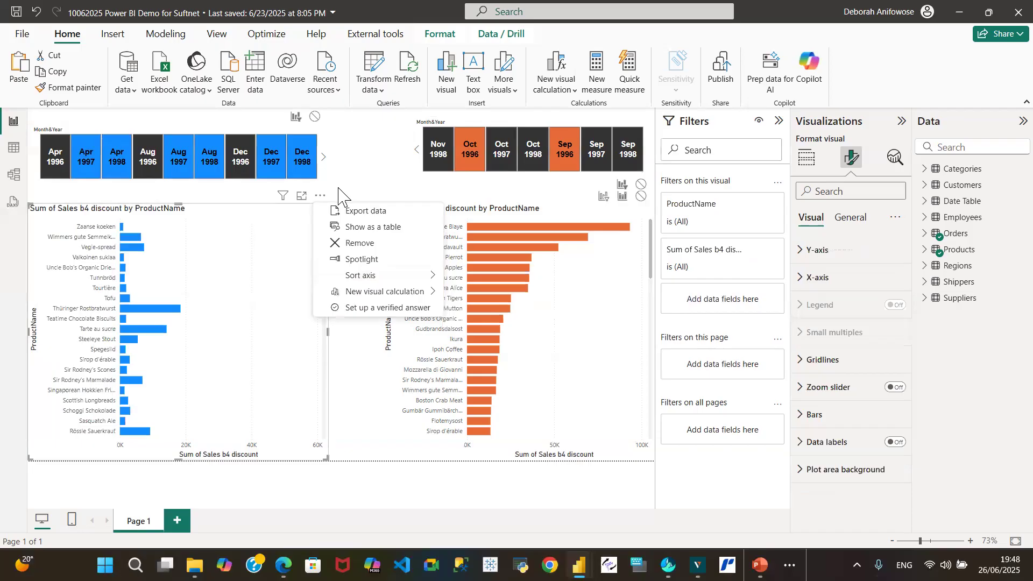
{"action": "mouse_move", "coordinate": [385, 274]}
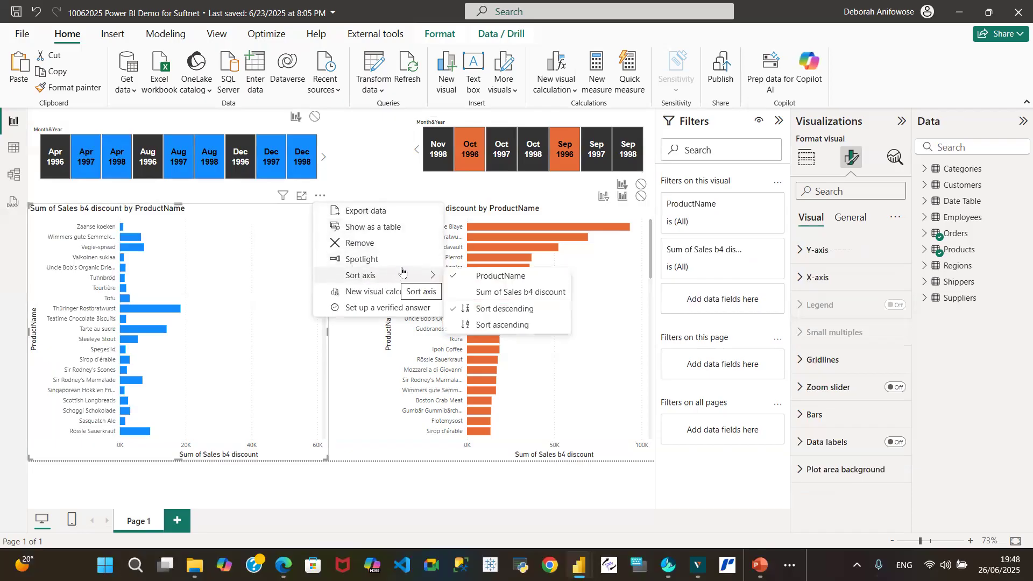
{"action": "left_click", "coordinate": [482, 325]}
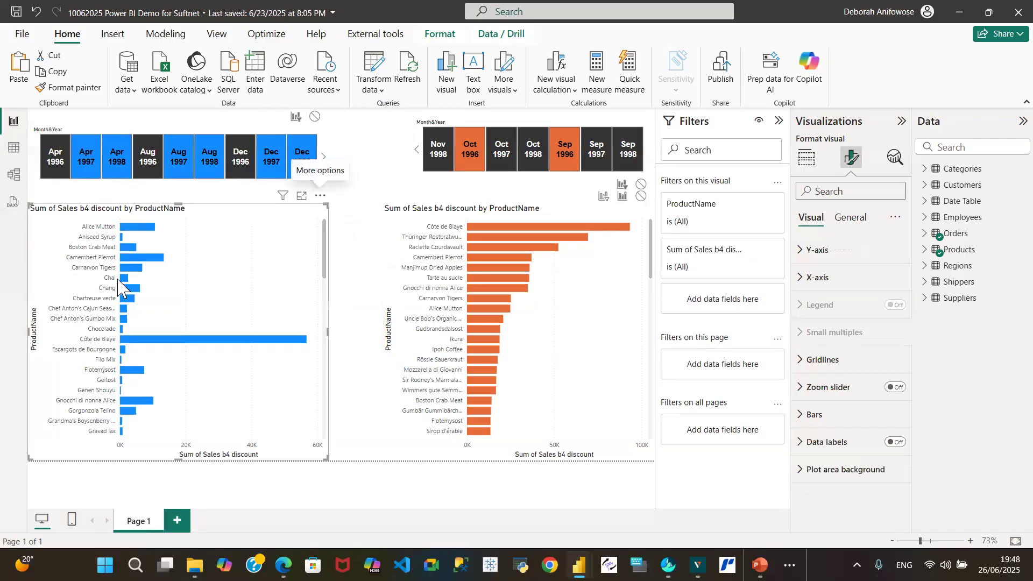
Compare Chai's sales in the blue and orange charts and examine the Analyze options for its orange bar.
{"action": "mouse_move", "coordinate": [127, 279]}
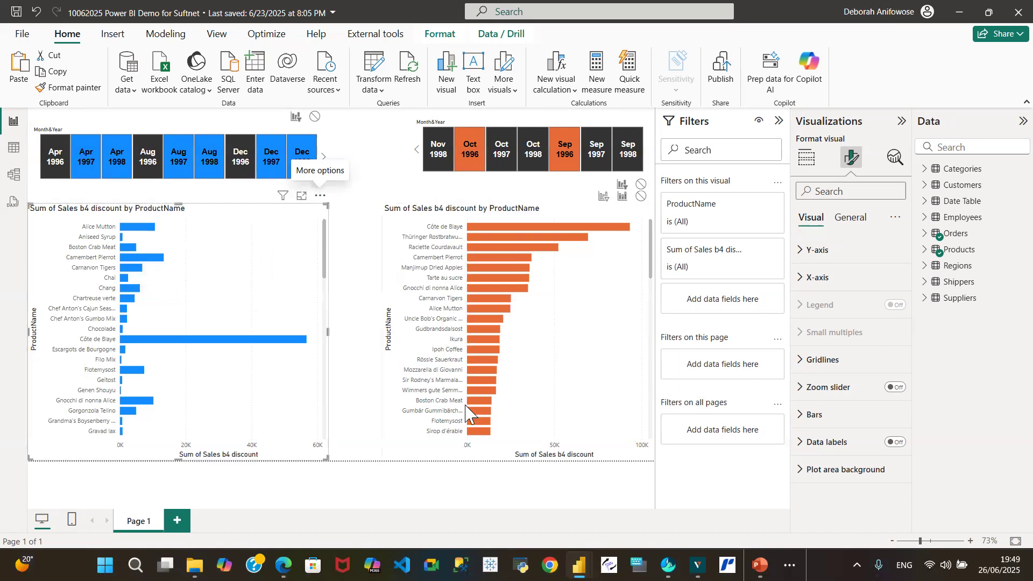
{"action": "scroll", "coordinate": [652, 273], "scroll_direction": "down", "scroll_amount": 1}
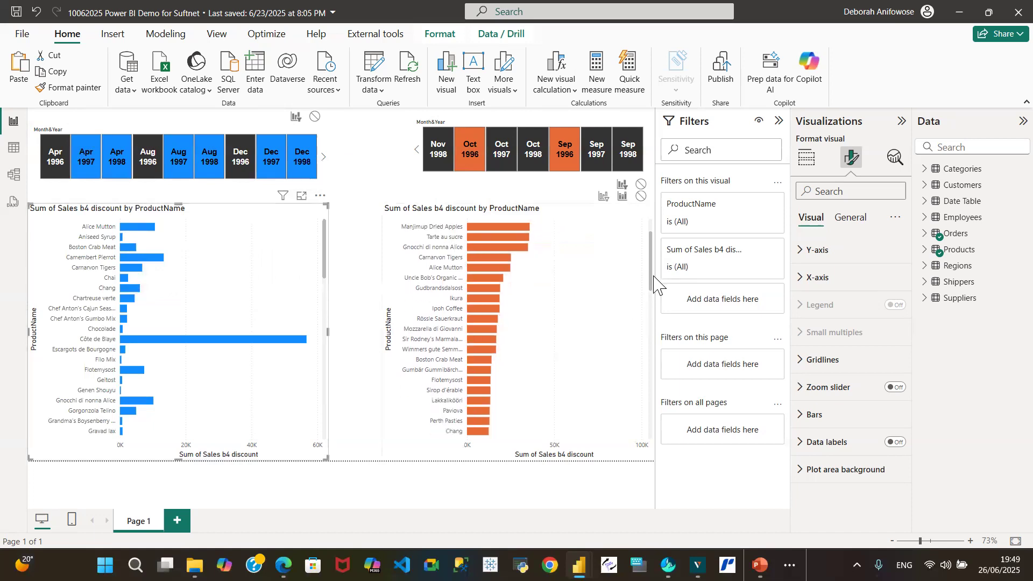
{"action": "scroll", "coordinate": [657, 288], "scroll_direction": "down", "scroll_amount": 3}
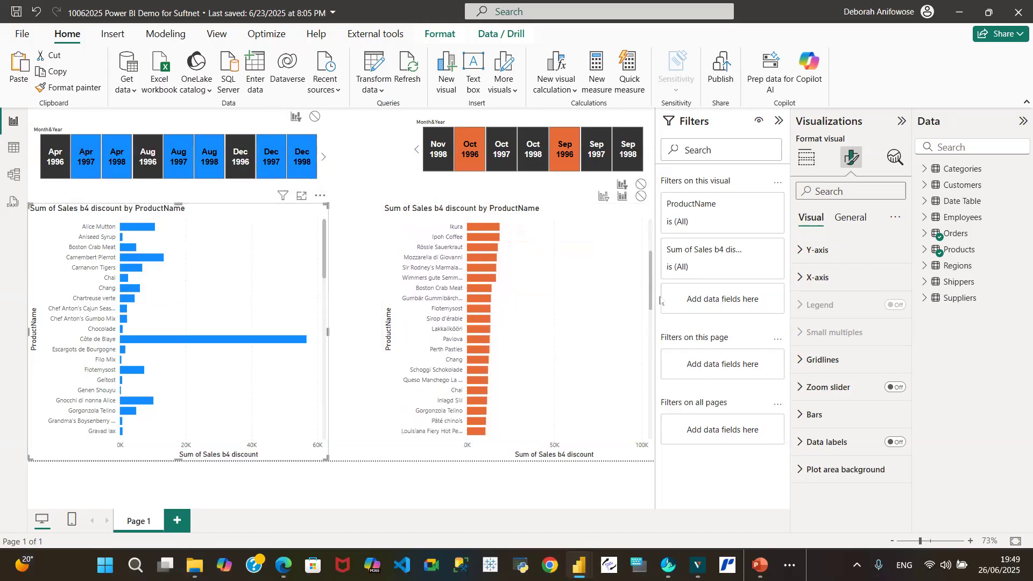
{"action": "scroll", "coordinate": [635, 312], "scroll_direction": "down", "scroll_amount": 1}
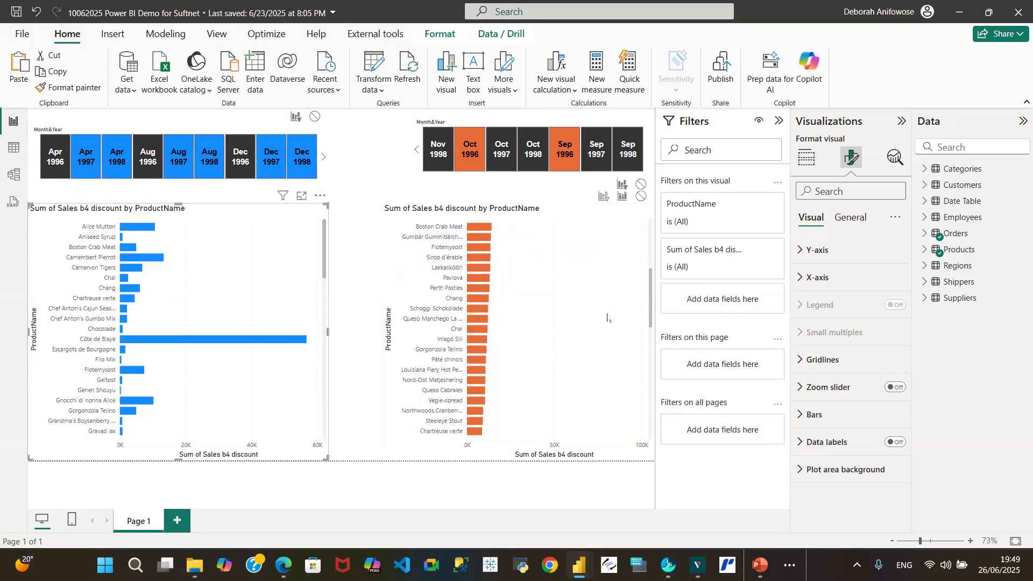
{"action": "mouse_move", "coordinate": [480, 332]}
{"action": "right_click", "coordinate": [479, 331]}
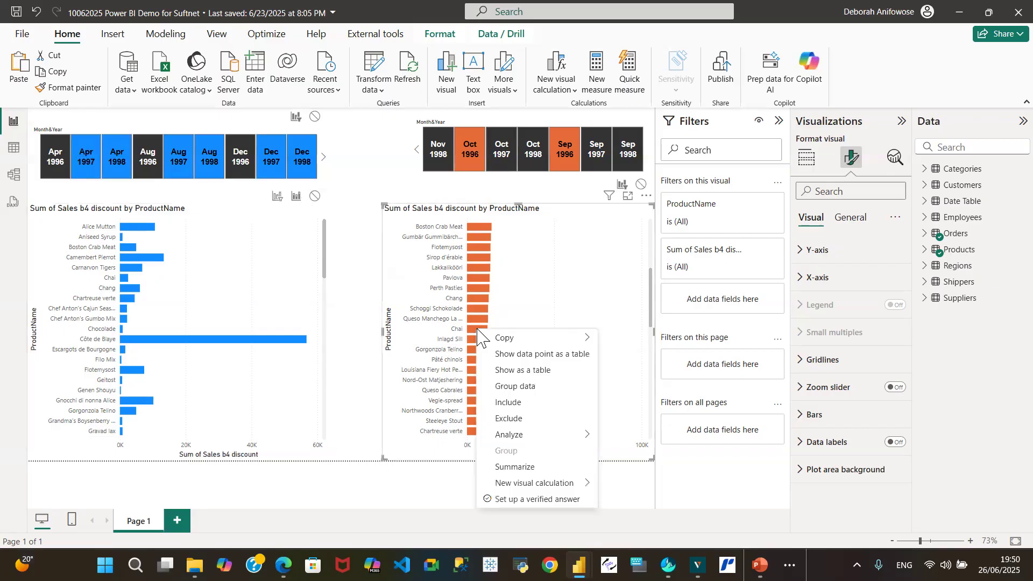
{"action": "mouse_move", "coordinate": [478, 334]}
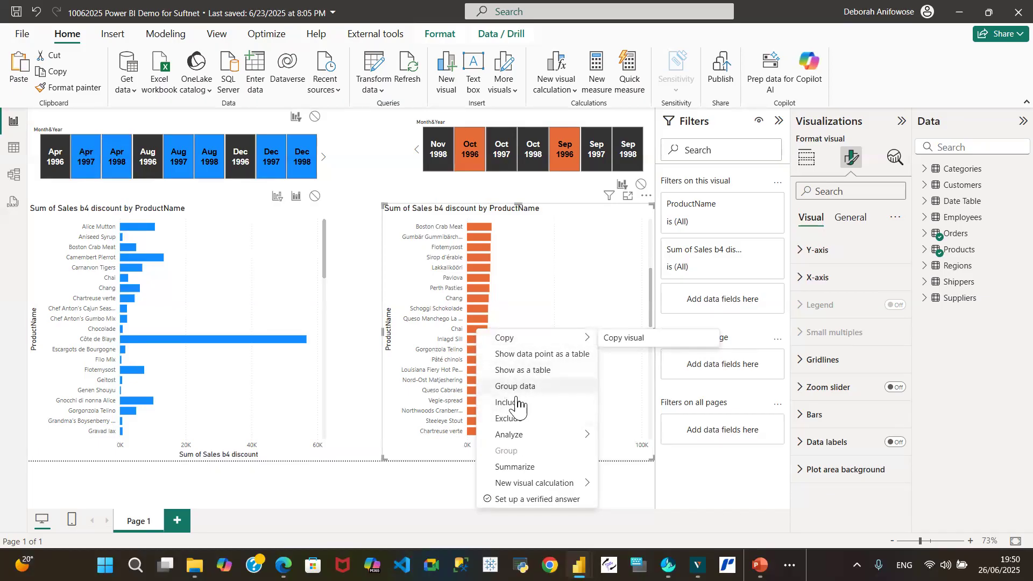
{"action": "mouse_move", "coordinate": [514, 438]}
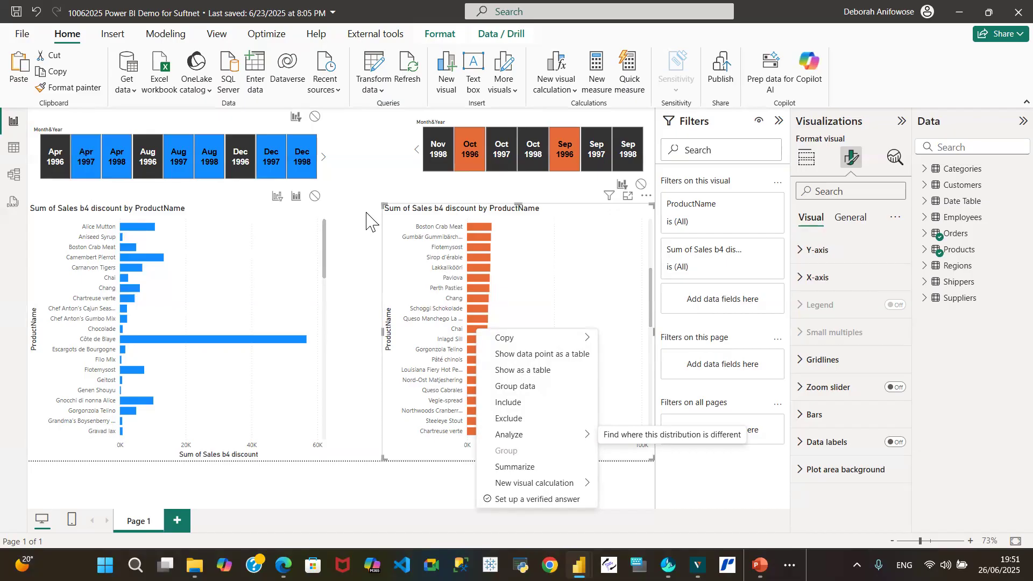
Add a new report page and insert a line chart enlarged to span most of the canvas width.
{"action": "left_click", "coordinate": [181, 522]}
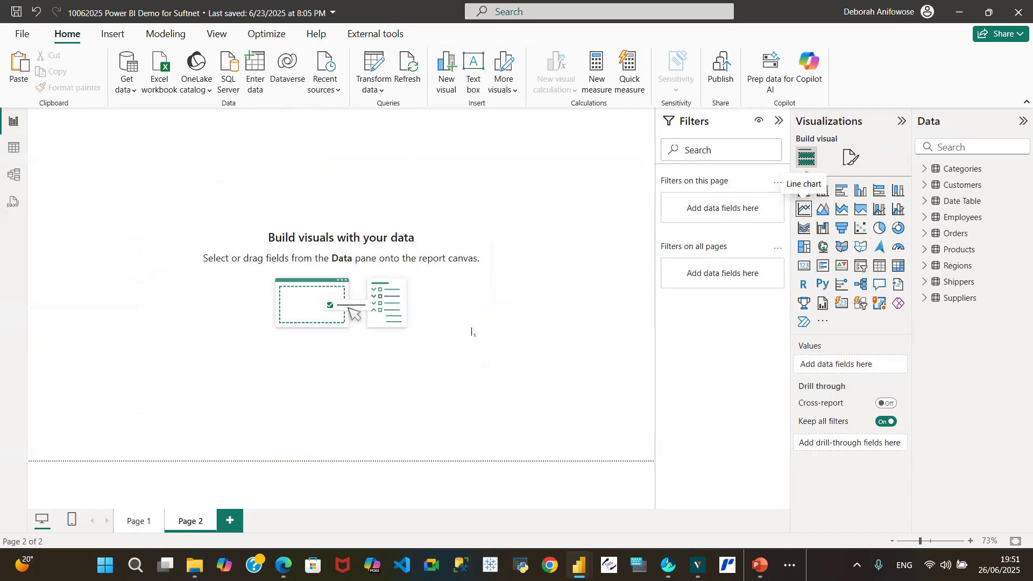
{"action": "left_click_drag", "start_coordinate": [102, 127], "coordinate": [132, 230]}
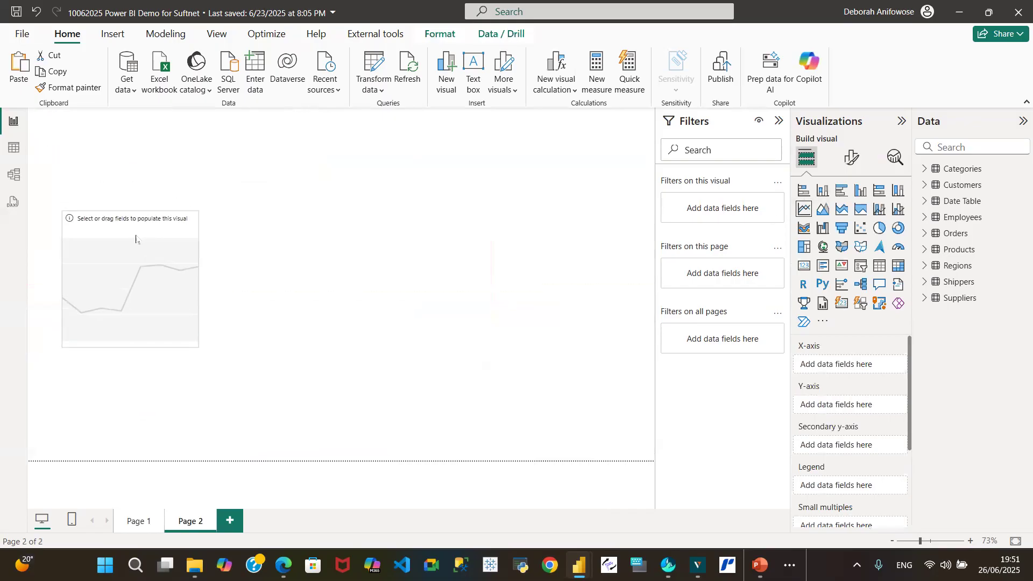
{"action": "left_click_drag", "start_coordinate": [199, 280], "coordinate": [601, 291]}
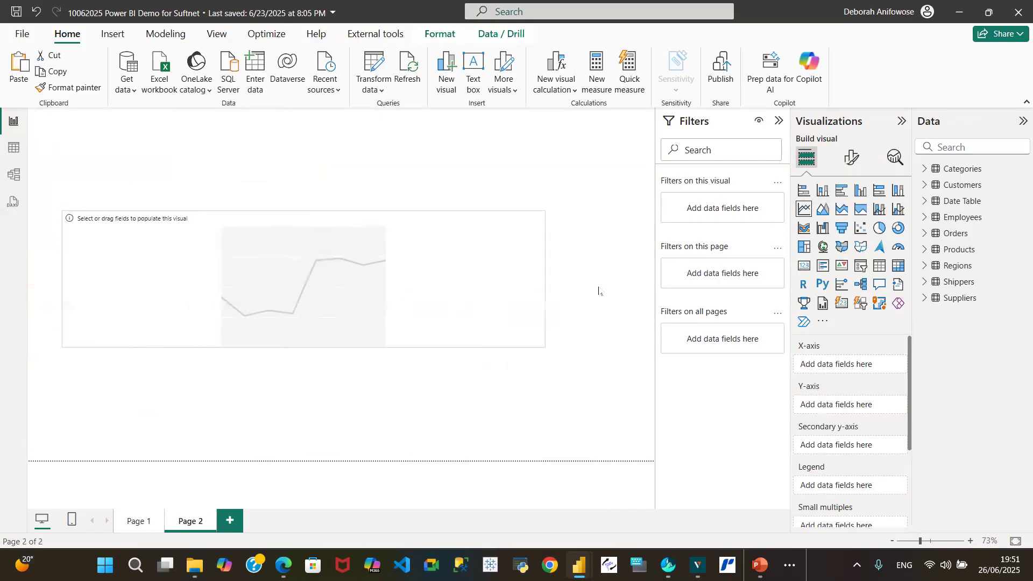
{"action": "left_click_drag", "start_coordinate": [330, 349], "coordinate": [332, 411]}
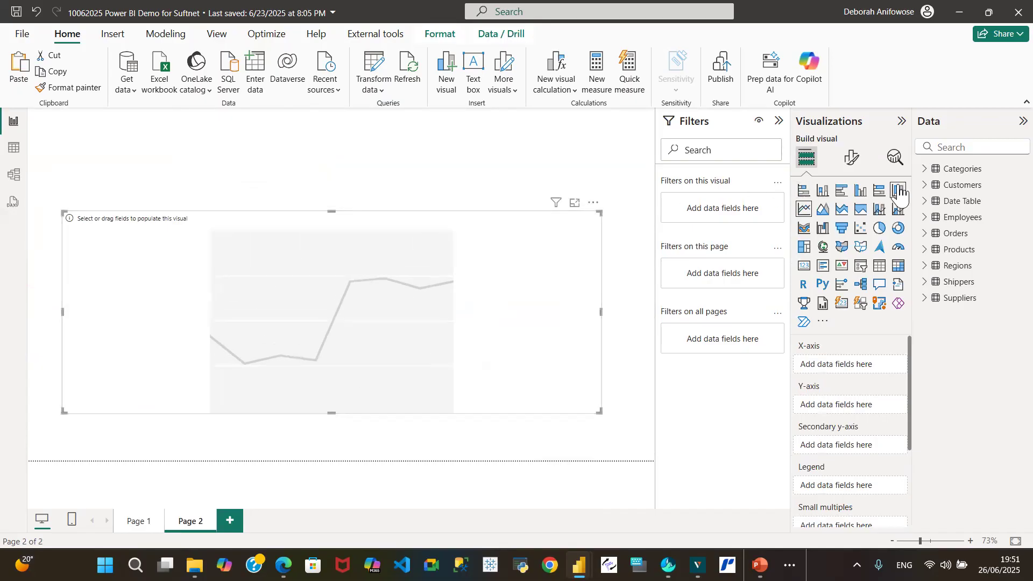
Plot Sales b4 discount from the Orders table against Date from the Date Table in the line chart.
{"action": "left_click", "coordinate": [925, 201]}
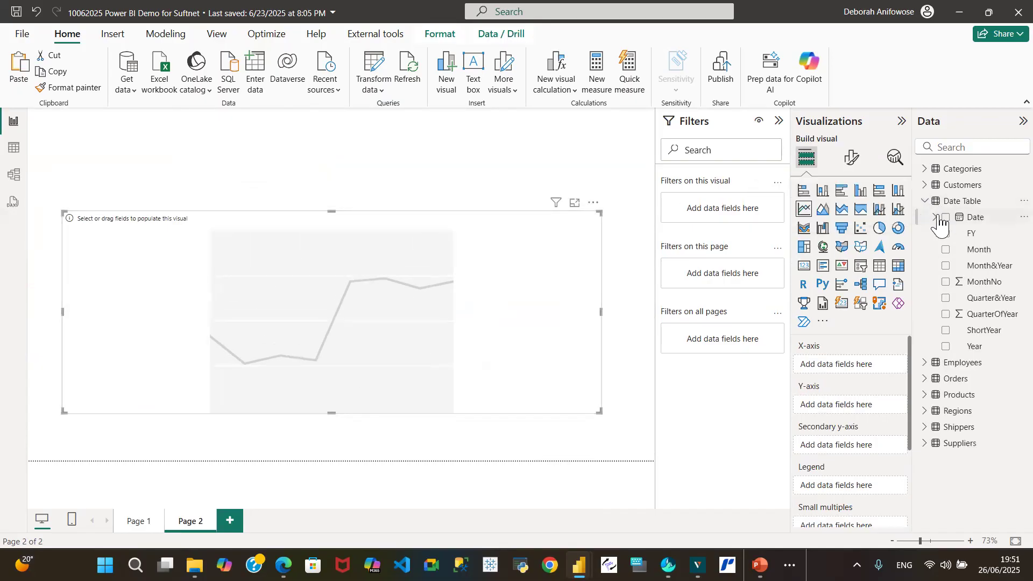
{"action": "left_click", "coordinate": [946, 218]}
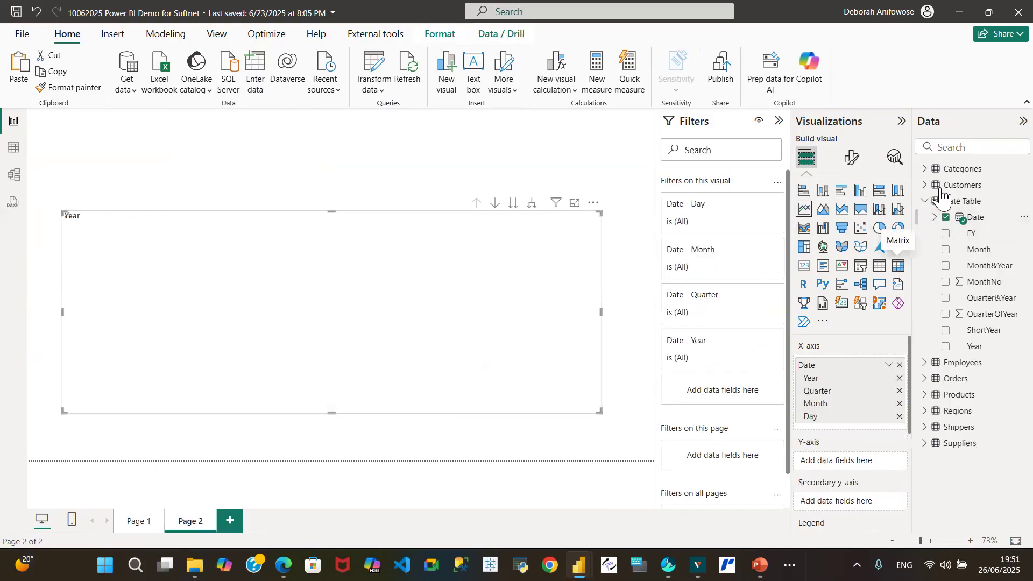
{"action": "left_click", "coordinate": [925, 201]}
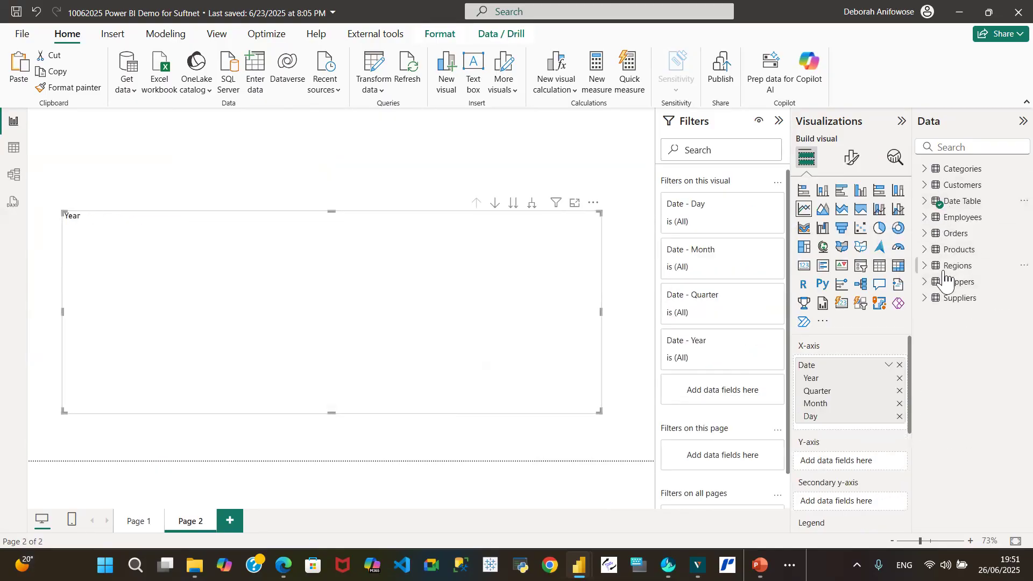
{"action": "left_click", "coordinate": [931, 237]}
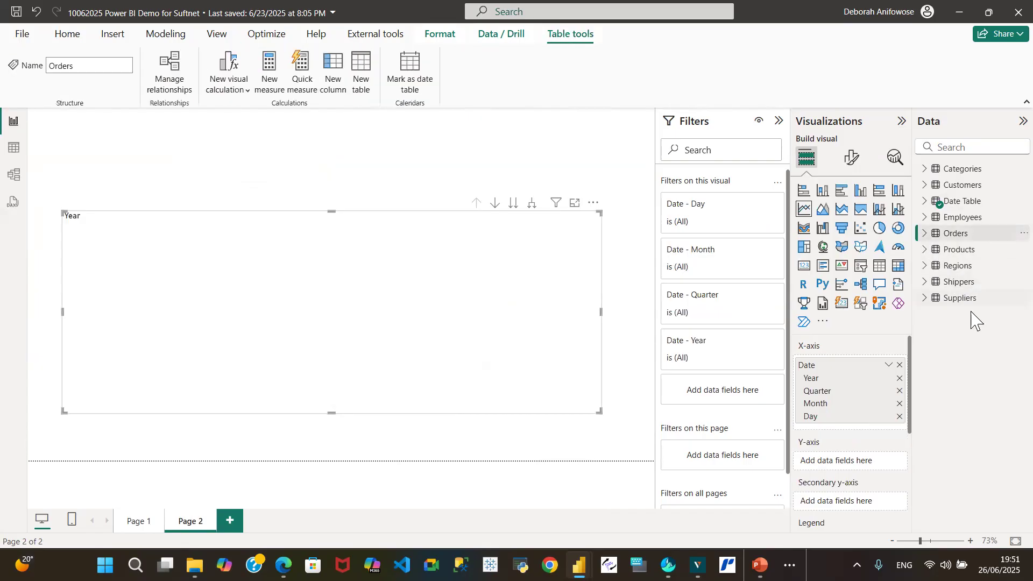
{"action": "left_click", "coordinate": [924, 234]}
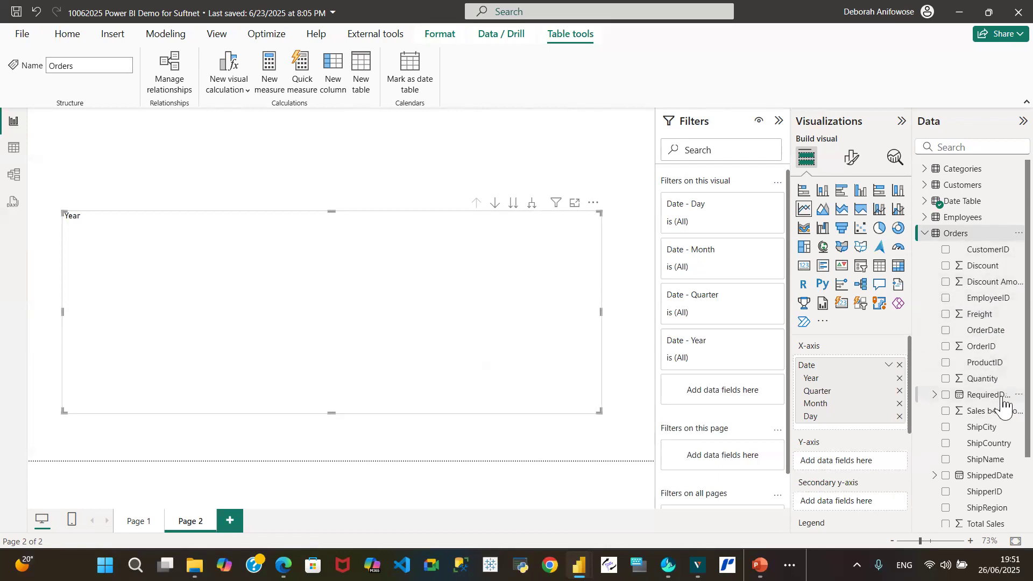
{"action": "left_click", "coordinate": [945, 411]}
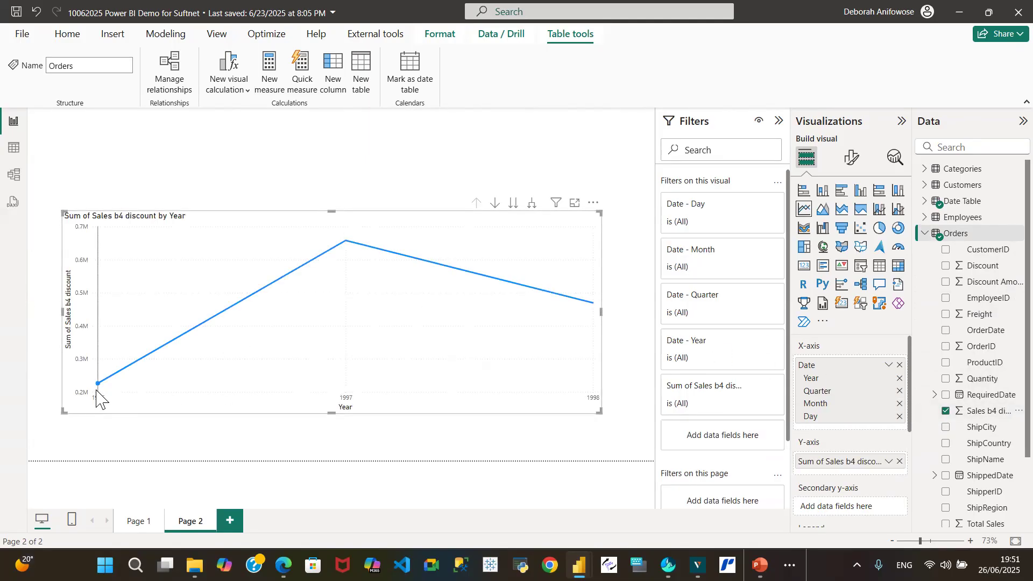
Expand the sales line chart one level to year and quarter and examine the sales at individual quarters.
{"action": "mouse_move", "coordinate": [96, 390]}
{"action": "mouse_move", "coordinate": [600, 299]}
{"action": "left_click", "coordinate": [533, 206]}
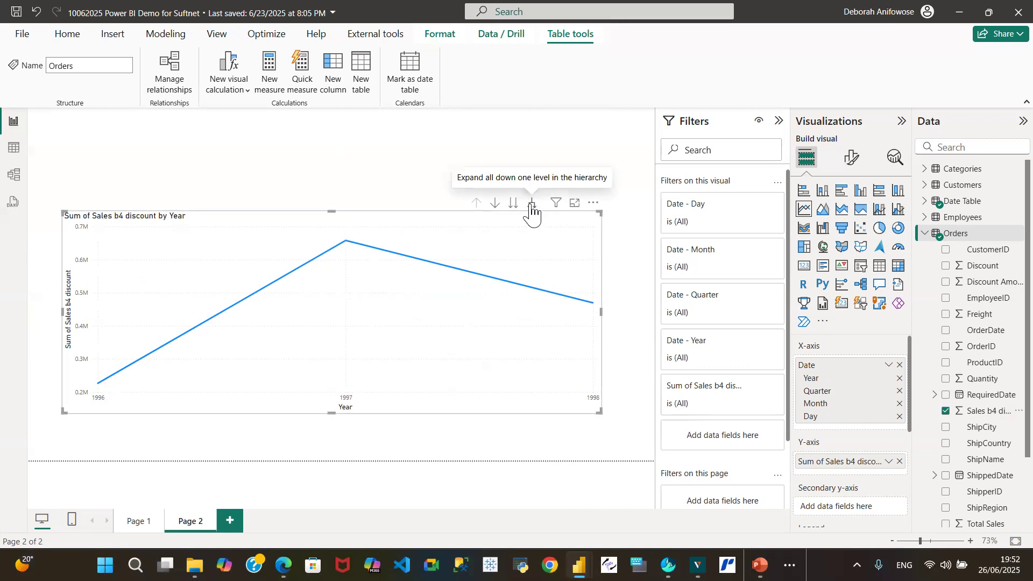
{"action": "left_click", "coordinate": [532, 205]}
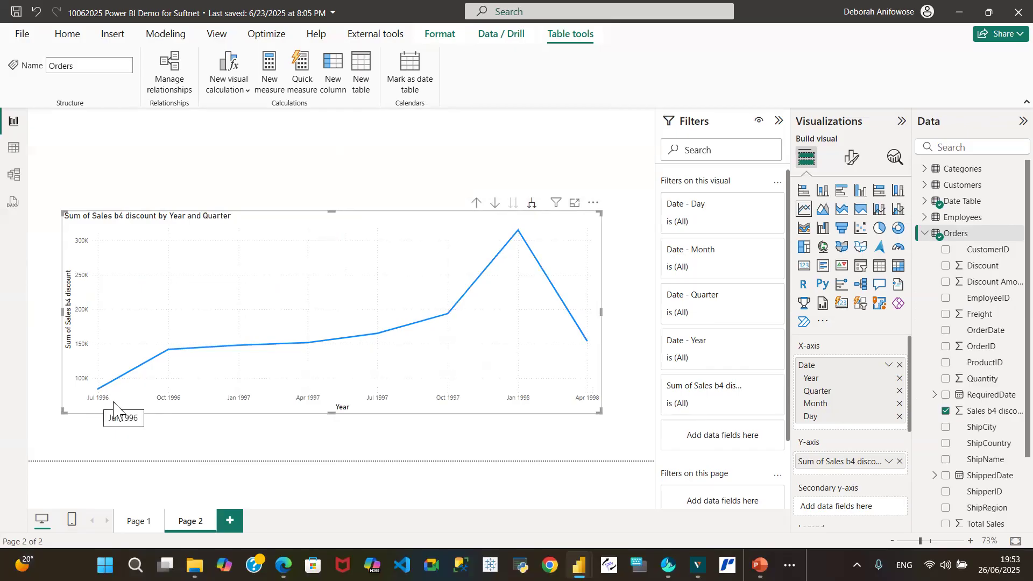
{"action": "mouse_move", "coordinate": [139, 383]}
{"action": "mouse_move", "coordinate": [178, 365]}
{"action": "mouse_move", "coordinate": [308, 348]}
{"action": "mouse_move", "coordinate": [518, 236]}
{"action": "mouse_move", "coordinate": [587, 343]}
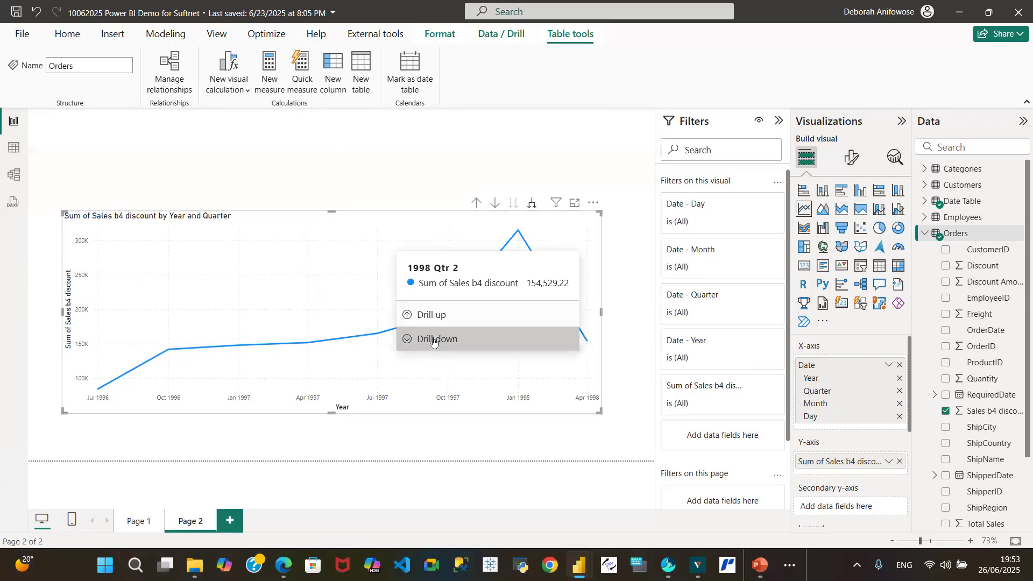
Drill from the year level into 1997, expand the line chart down to months, and widen the visual slightly.
{"action": "left_click", "coordinate": [436, 316]}
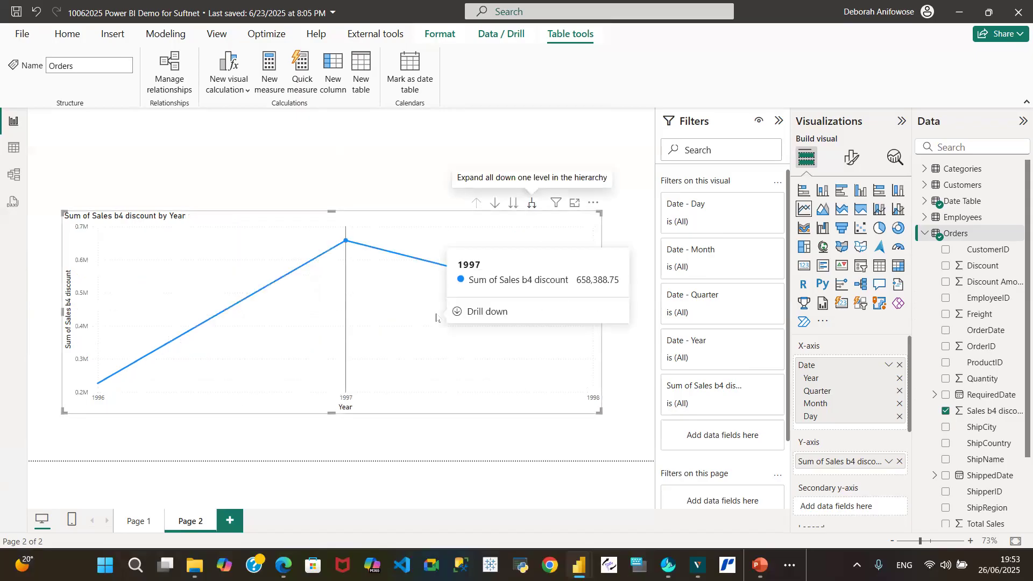
{"action": "left_click", "coordinate": [482, 311]}
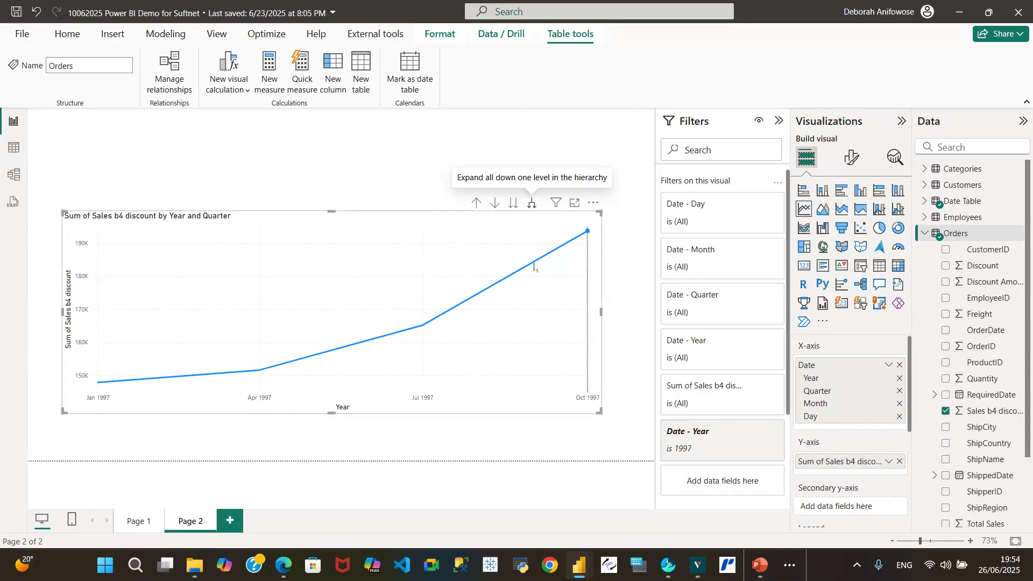
{"action": "left_click", "coordinate": [530, 205]}
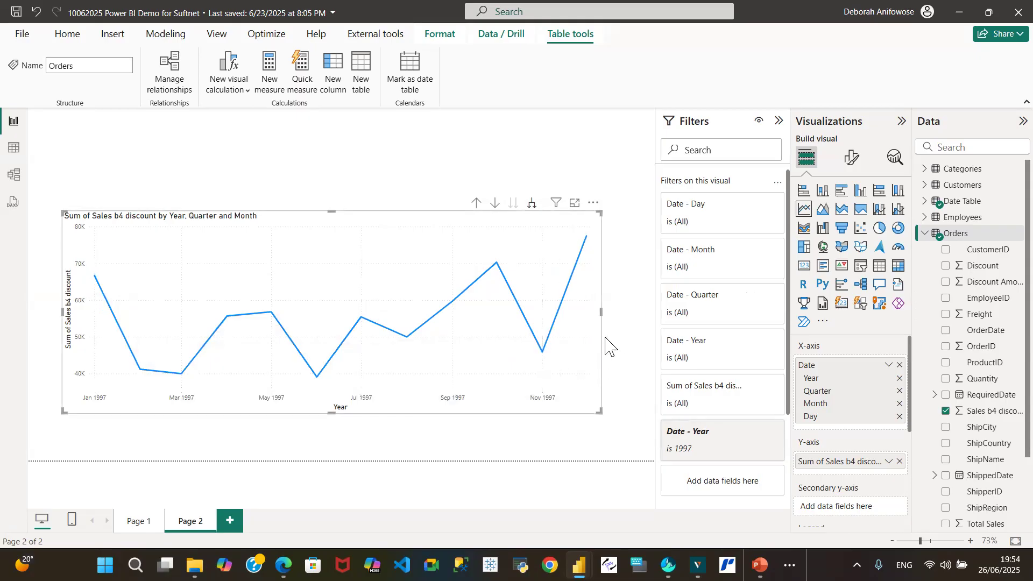
{"action": "left_click_drag", "start_coordinate": [631, 318], "coordinate": [639, 312]}
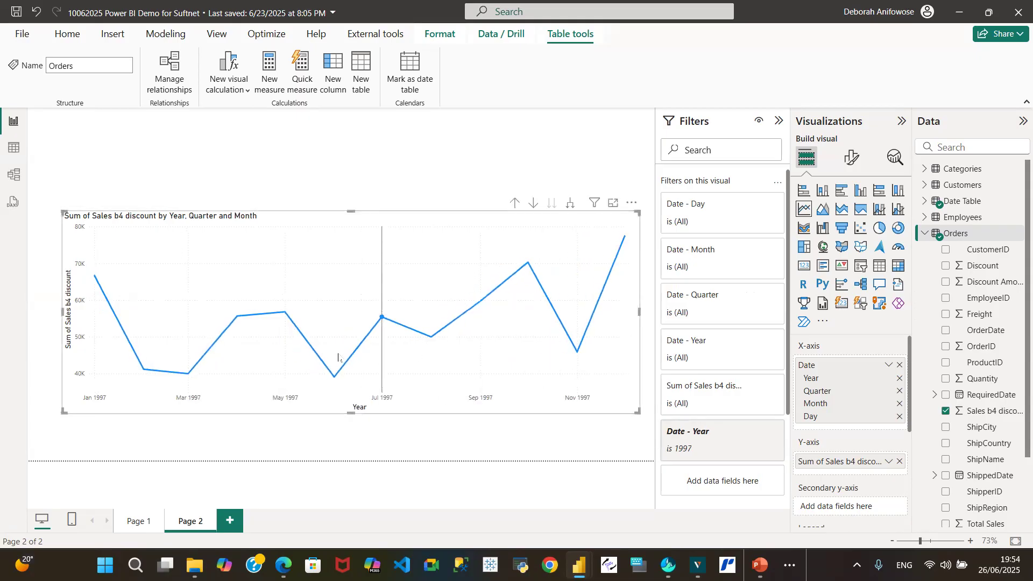
Drill the line chart back up from the 1997 months to the overall year level.
{"action": "left_click", "coordinate": [533, 205]}
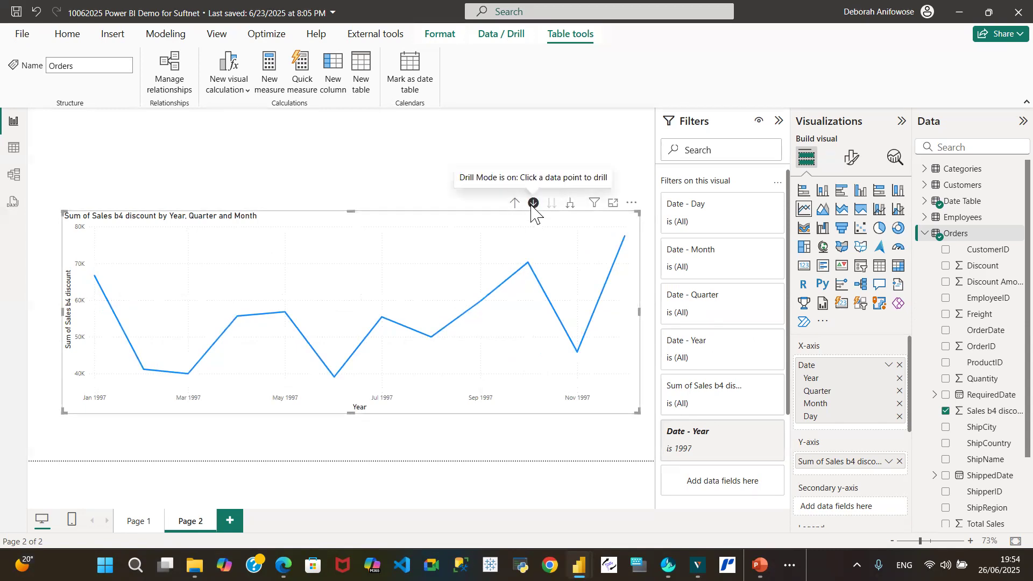
{"action": "left_click", "coordinate": [515, 204]}
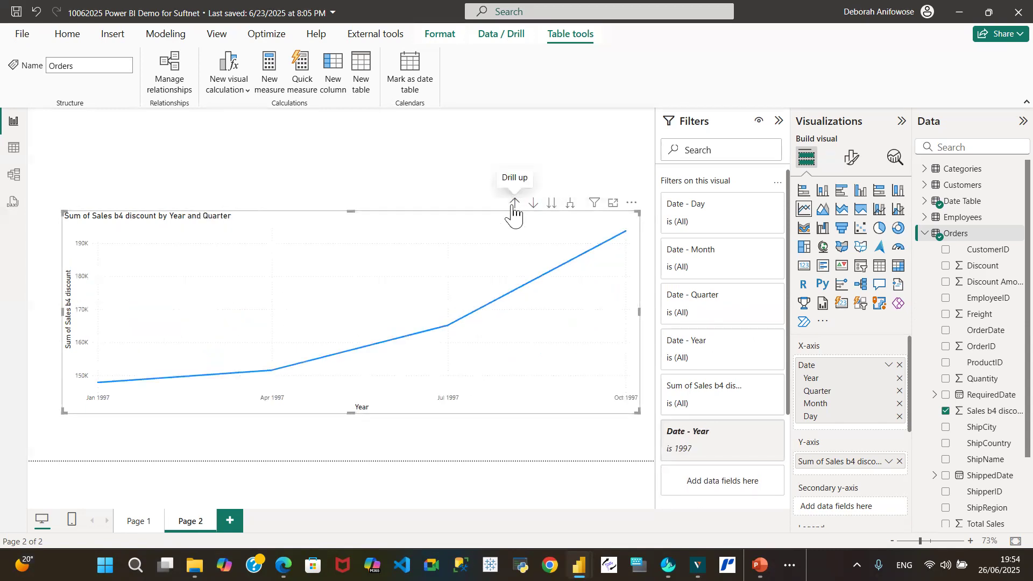
{"action": "left_click", "coordinate": [514, 204]}
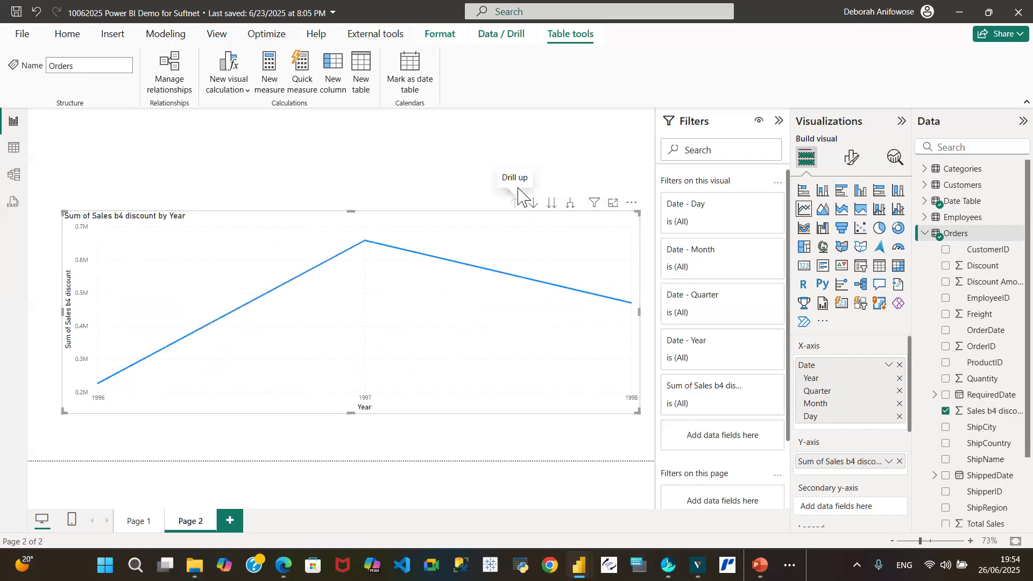
Expand the line chart through quarter and month to the day level and widen the visual further across the canvas.
{"action": "left_click", "coordinate": [571, 210]}
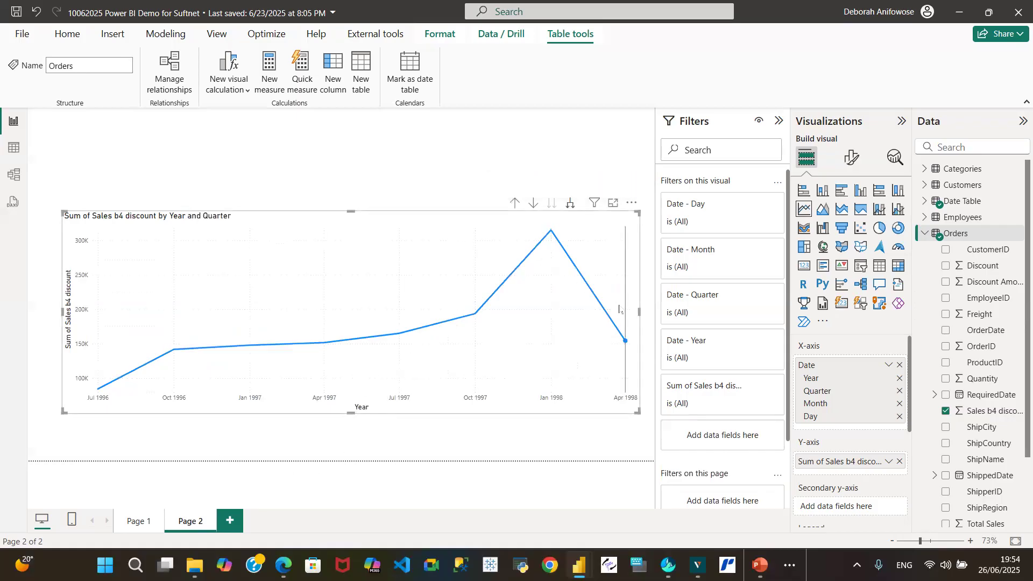
{"action": "left_click", "coordinate": [572, 210]}
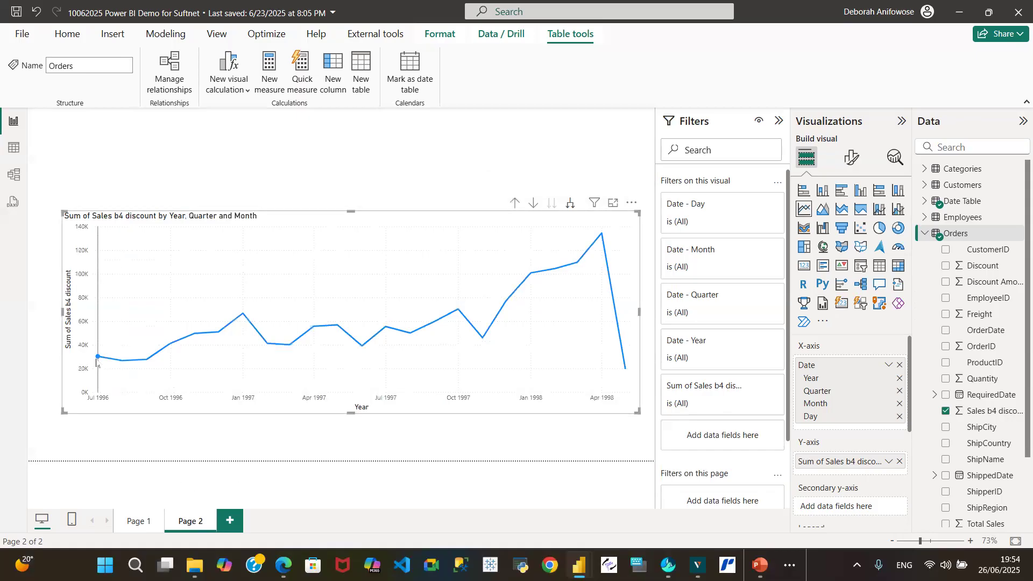
{"action": "mouse_move", "coordinate": [100, 362]}
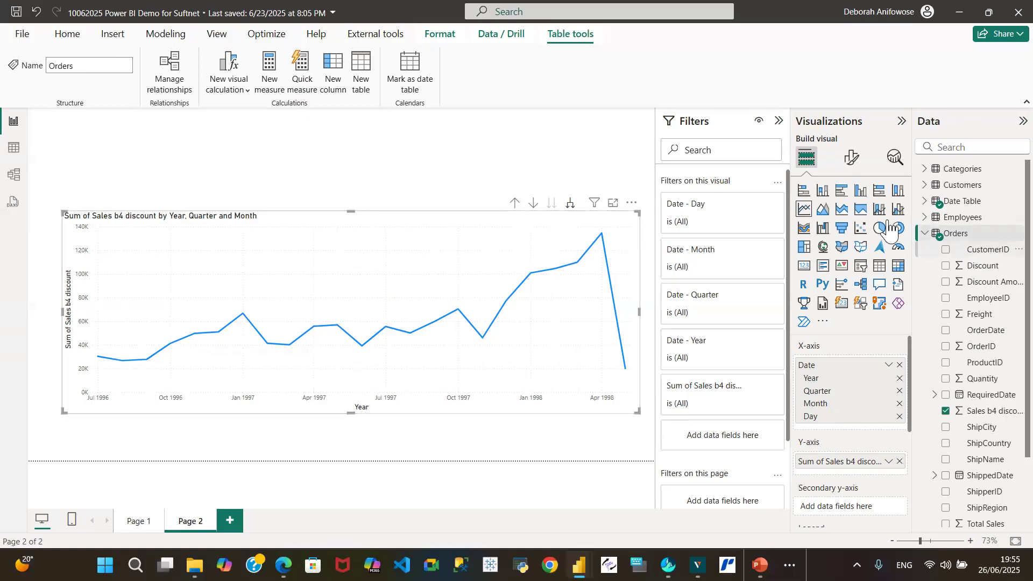
{"action": "left_click", "coordinate": [571, 203]}
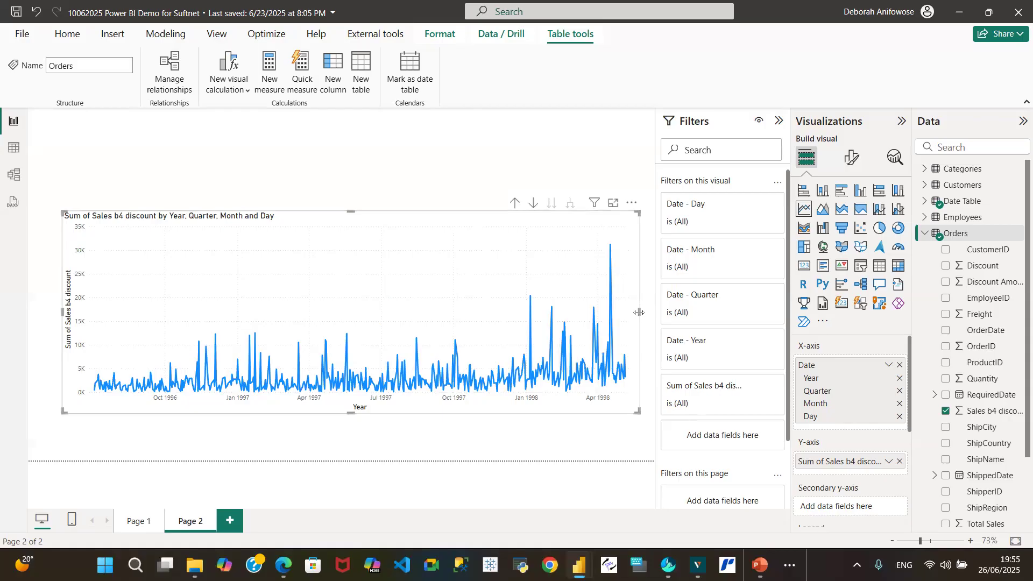
{"action": "left_click_drag", "start_coordinate": [639, 311], "coordinate": [653, 312]}
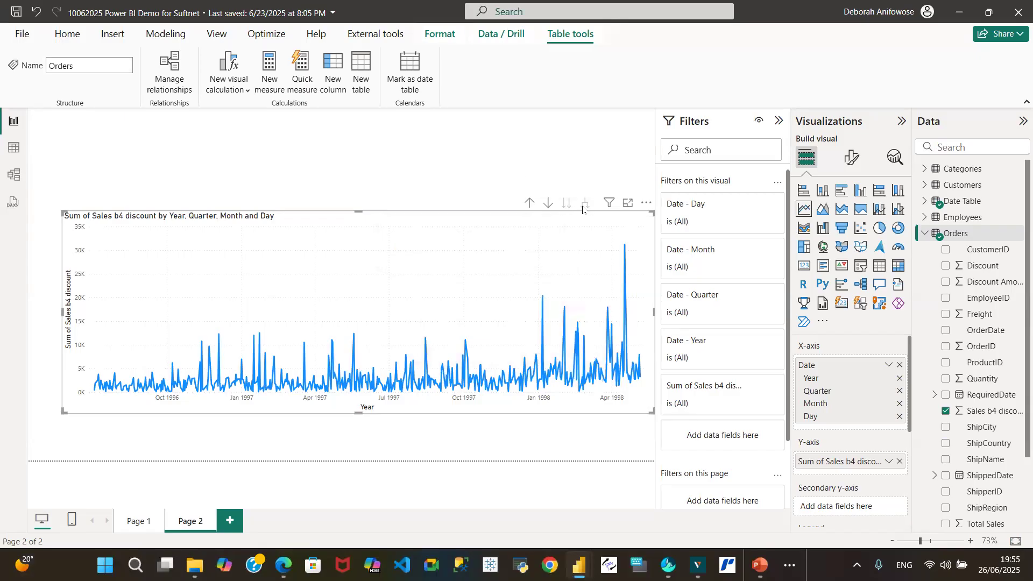
Compare the line chart's month and day levels, turn on drill mode, and return to the month level.
{"action": "left_click", "coordinate": [530, 204]}
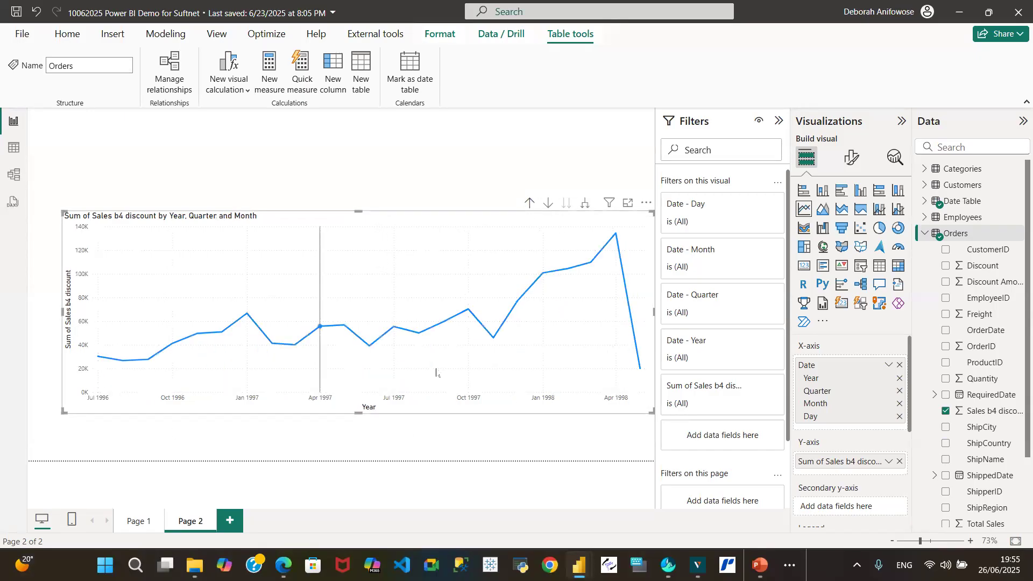
{"action": "left_click", "coordinate": [548, 203]}
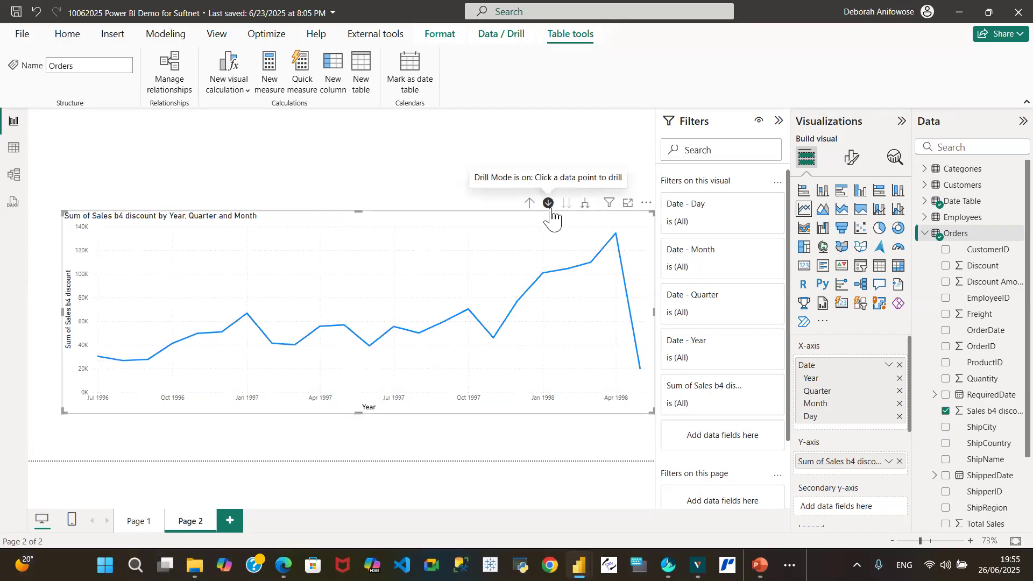
{"action": "left_click", "coordinate": [549, 203]}
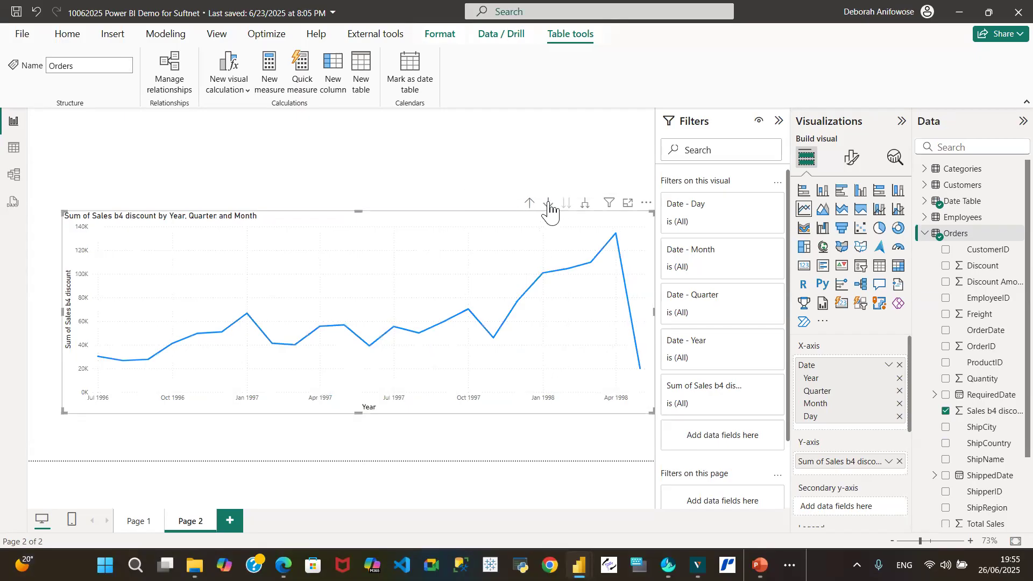
{"action": "left_click", "coordinate": [584, 204]}
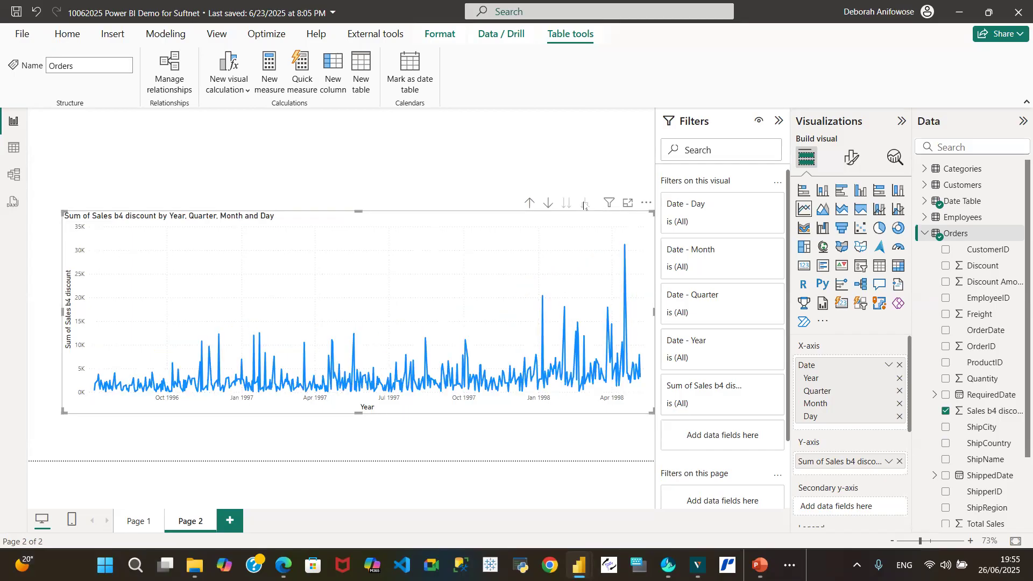
{"action": "left_click", "coordinate": [549, 206]}
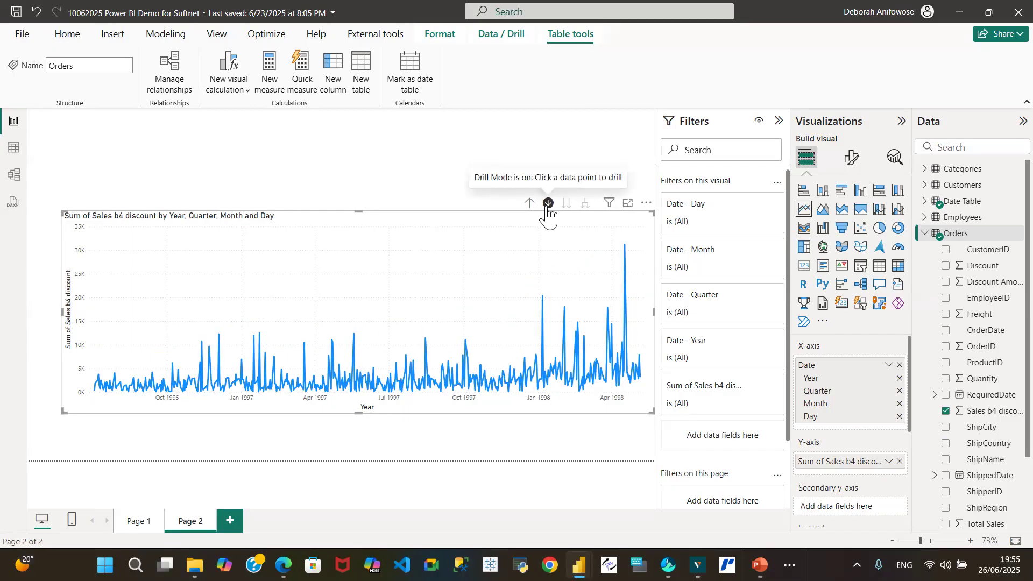
{"action": "left_click", "coordinate": [529, 204]}
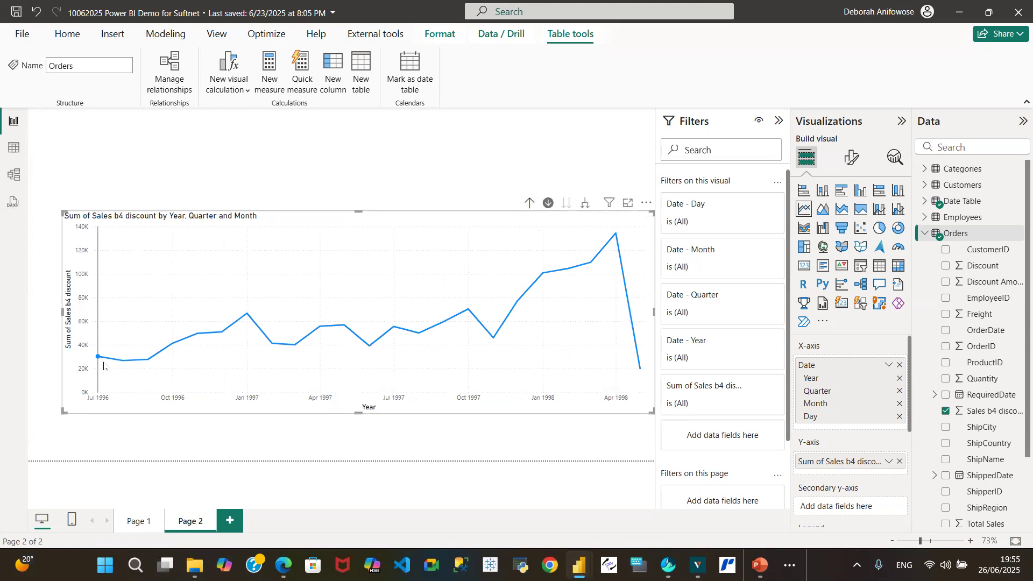
{"action": "mouse_move", "coordinate": [99, 363]}
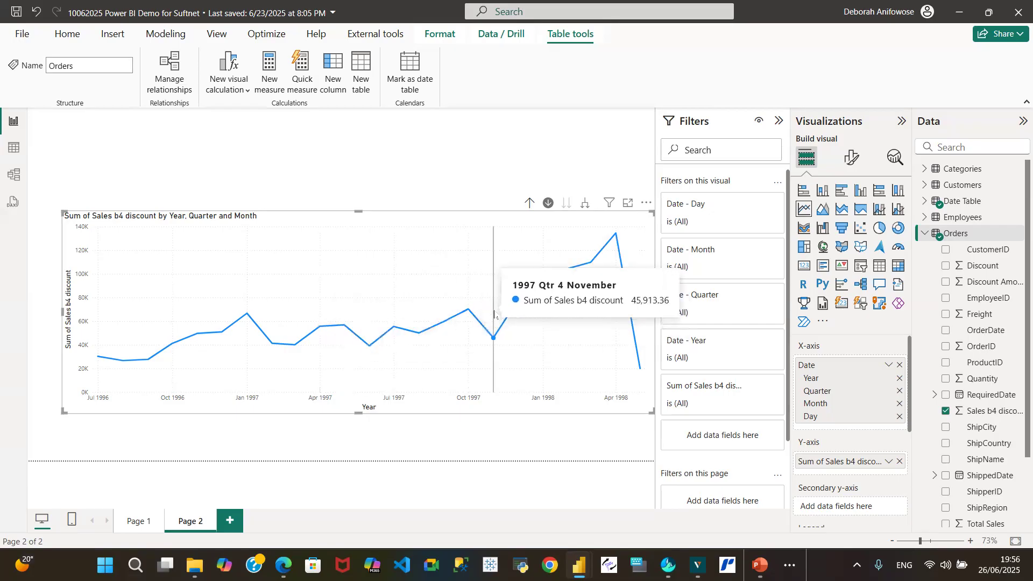
Drill the line chart up to the quarter level and examine the sales for early 1998.
{"action": "left_click", "coordinate": [530, 203]}
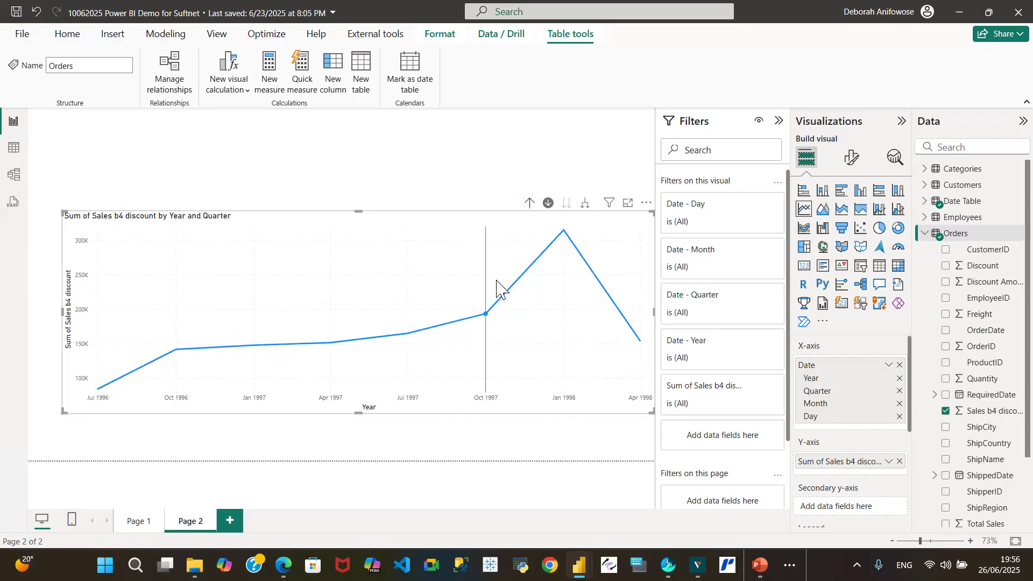
{"action": "mouse_move", "coordinate": [643, 344]}
{"action": "mouse_move", "coordinate": [554, 244]}
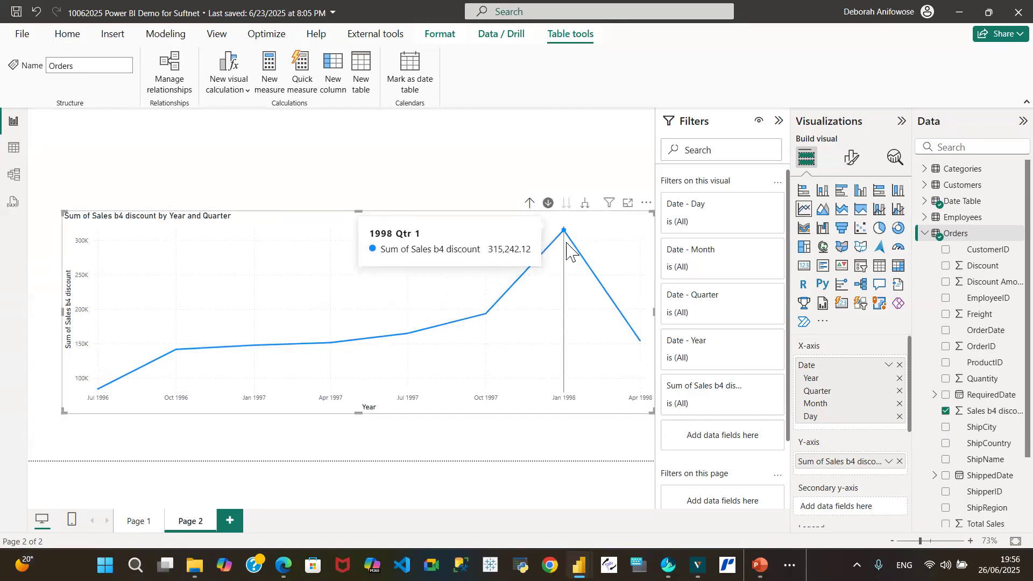
Compare Côte de Blaye's sales in the blue and orange bar charts on Page 1.
{"action": "left_click", "coordinate": [135, 522]}
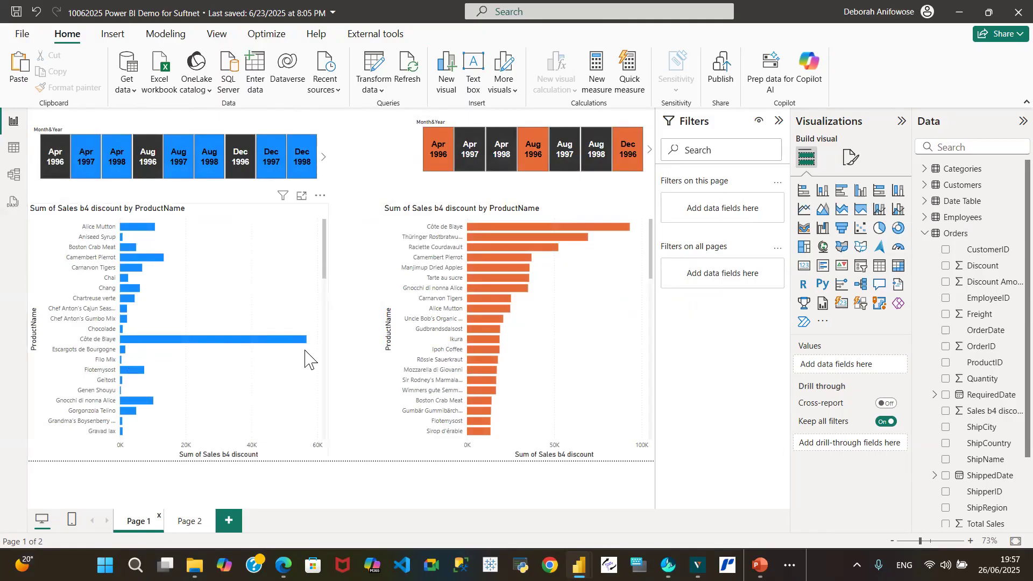
{"action": "mouse_move", "coordinate": [292, 338]}
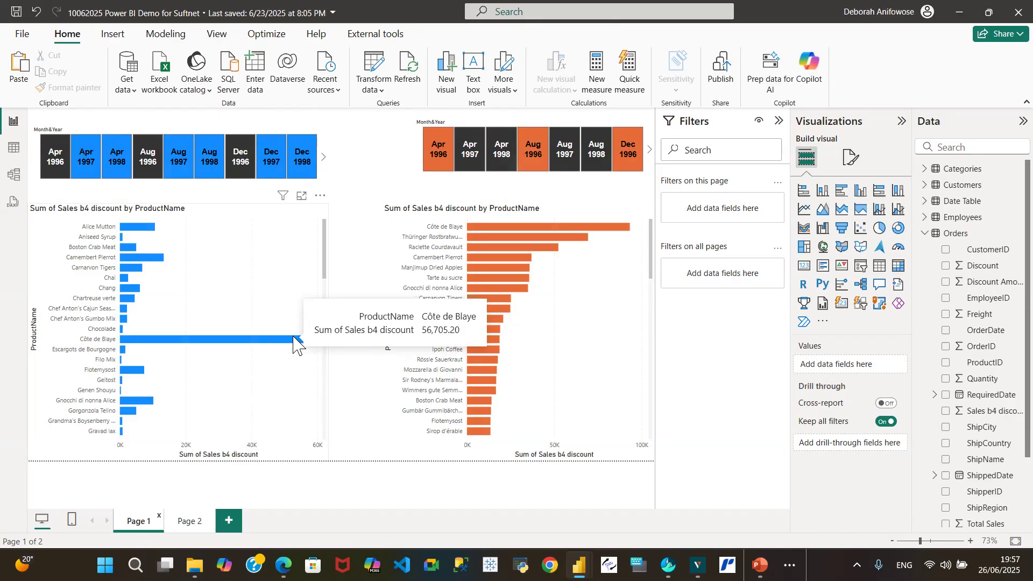
{"action": "mouse_move", "coordinate": [626, 233]}
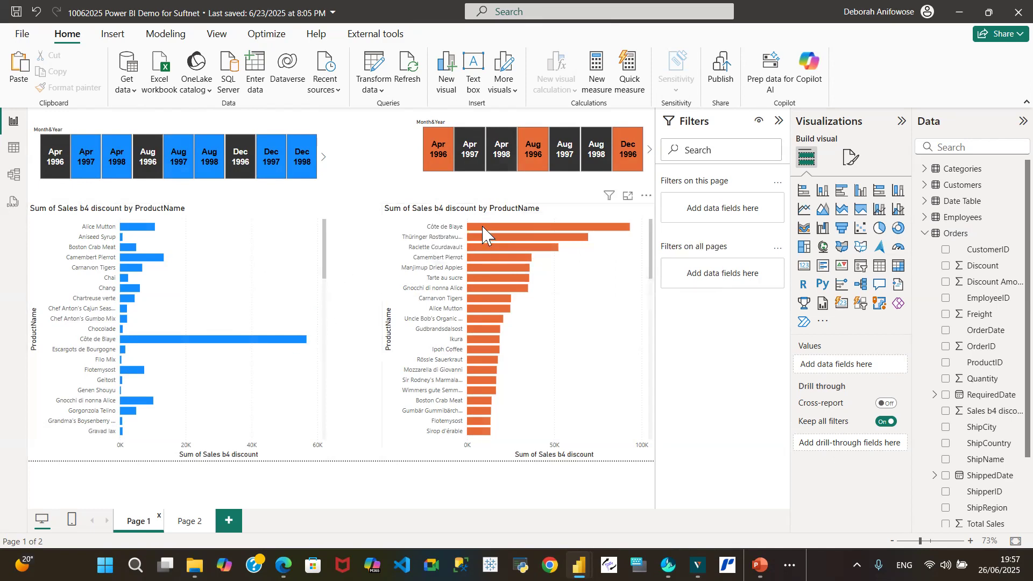
{"action": "mouse_move", "coordinate": [482, 226]}
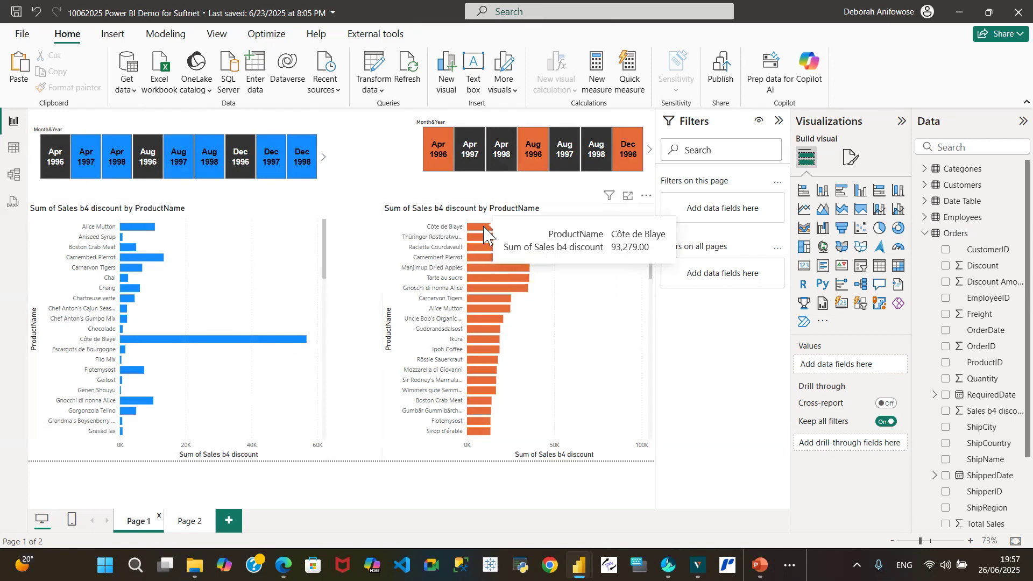